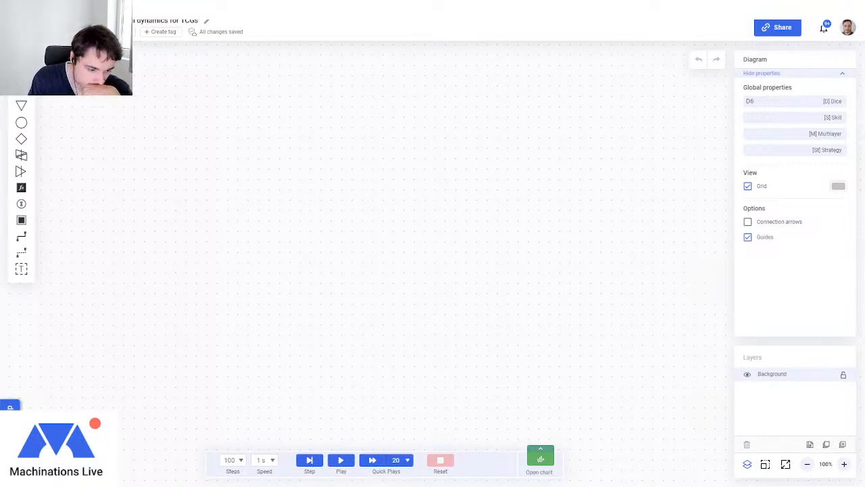
key(super+d)
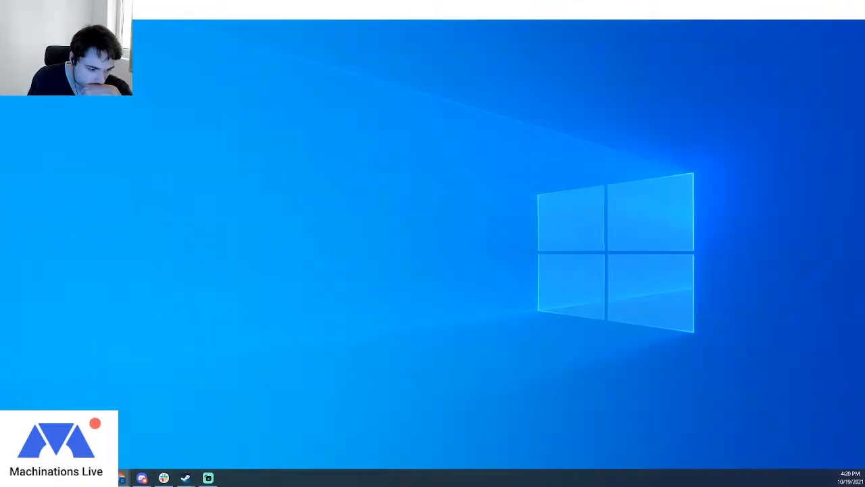
key(super+d)
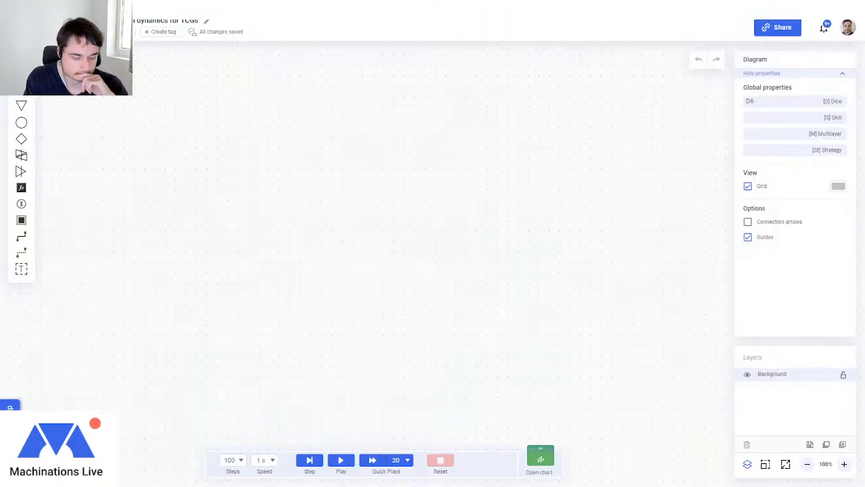
key(super+d)
key(super+d)
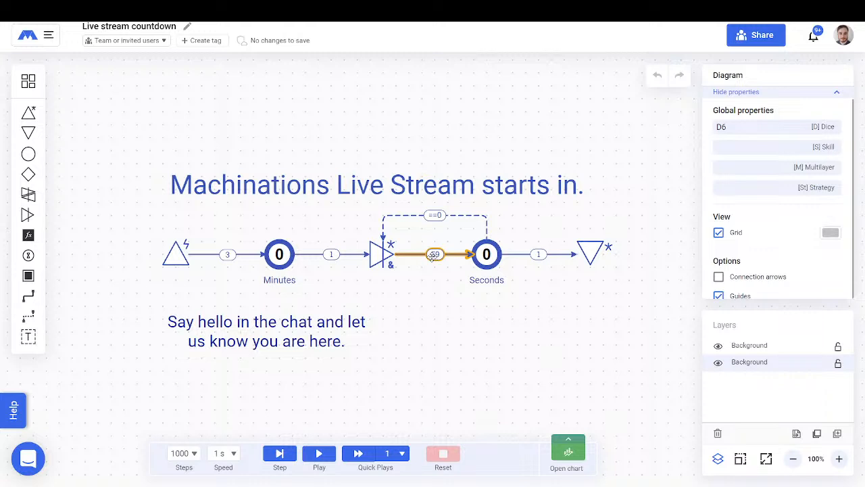
Set the Minutes pool's resources to 10, then test-run the countdown and reset it.
click(279, 254)
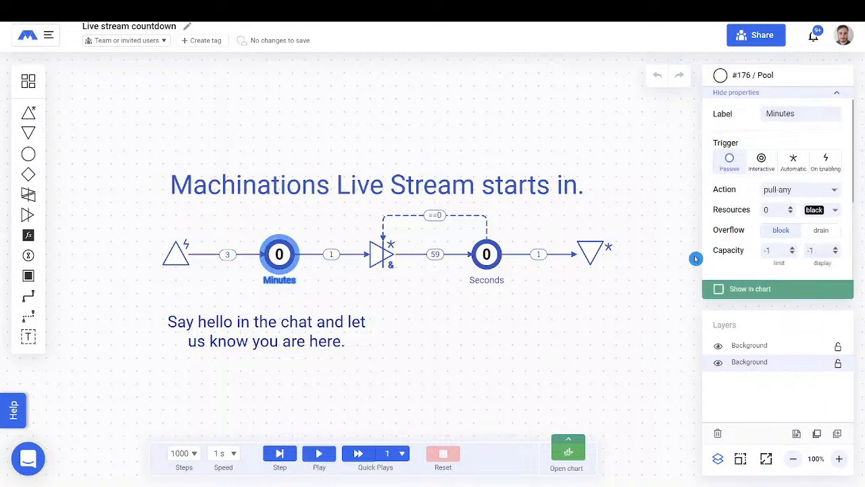
click(762, 211)
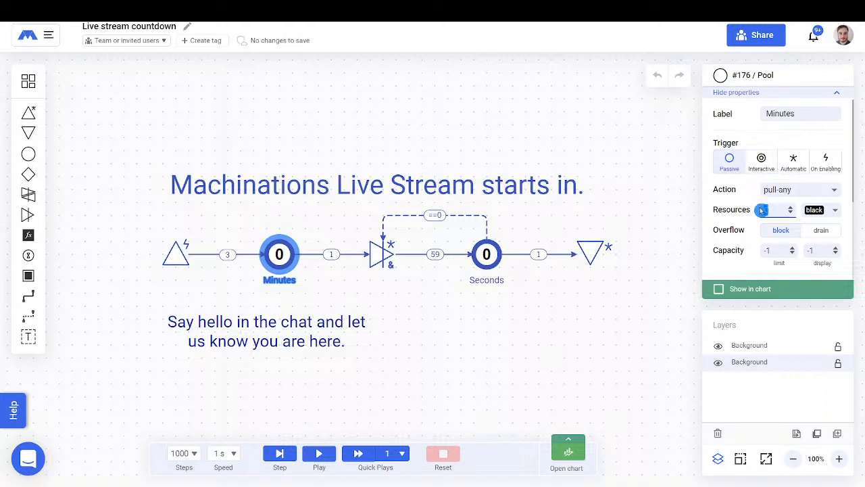
text(10)
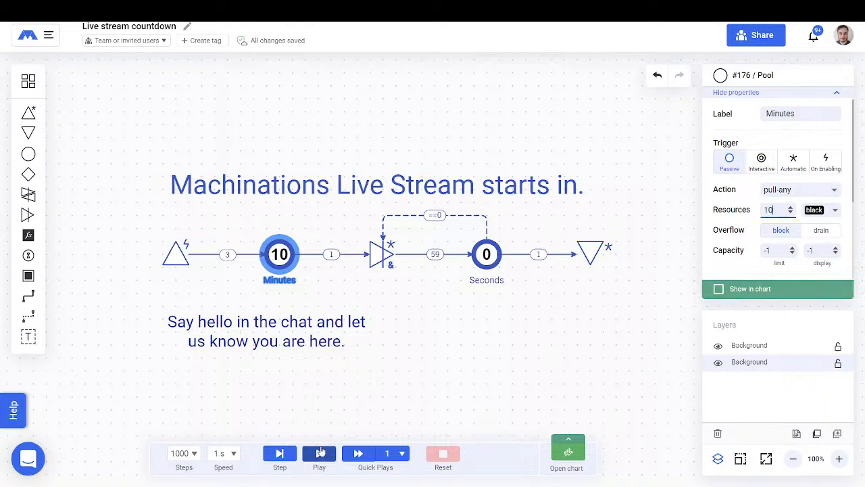
click(320, 457)
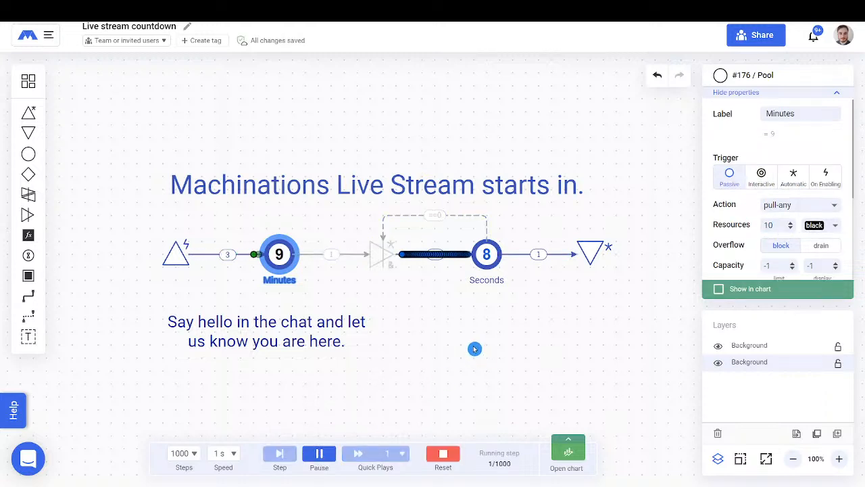
click(443, 453)
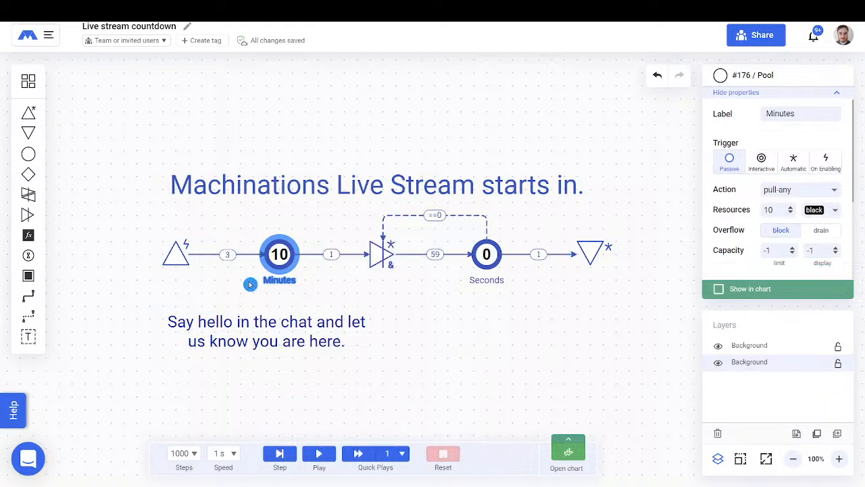
Set the trigger of the source feeding Minutes to Passive, run the countdown and reset it.
click(176, 254)
click(729, 161)
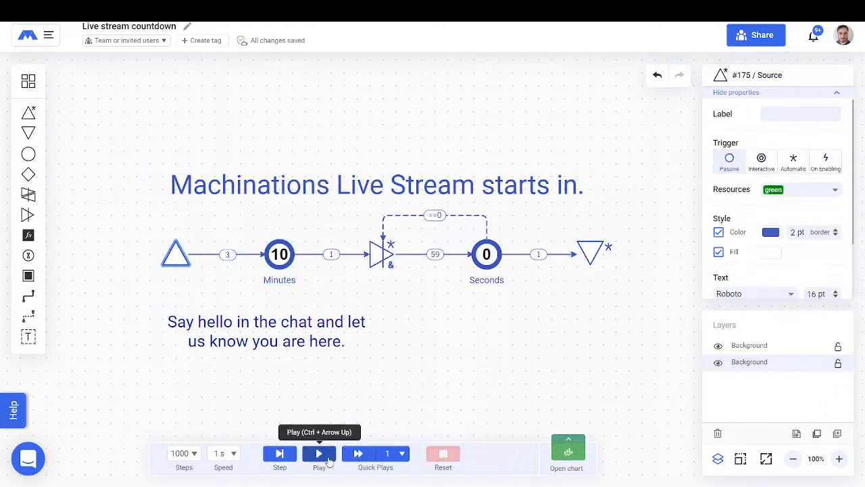
click(319, 453)
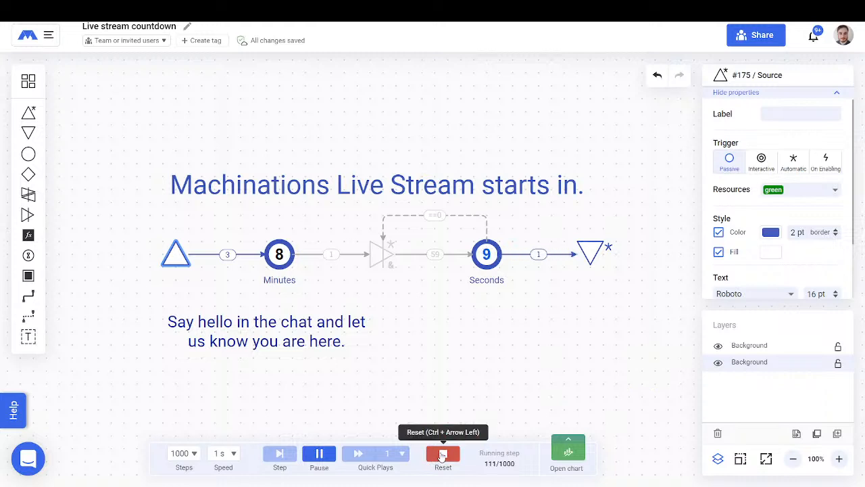
click(442, 457)
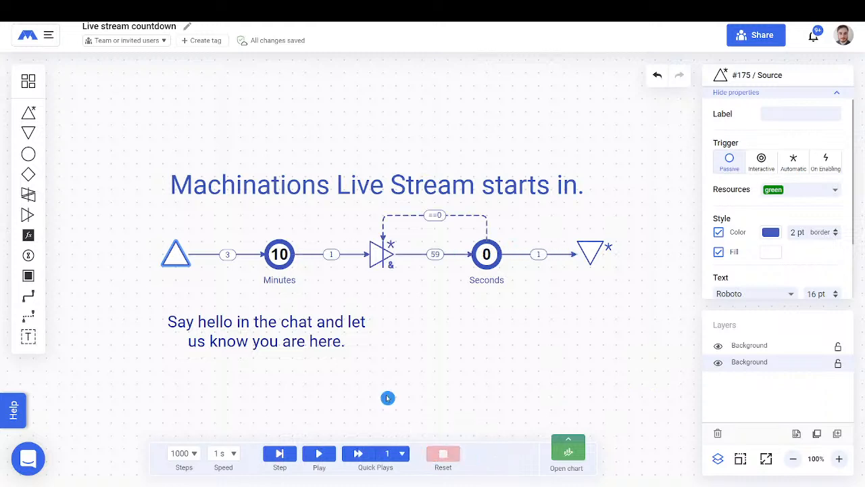
Set the source's trigger to On Enabling and the Minutes pool's resources to 0, and start the countdown.
click(825, 162)
click(284, 262)
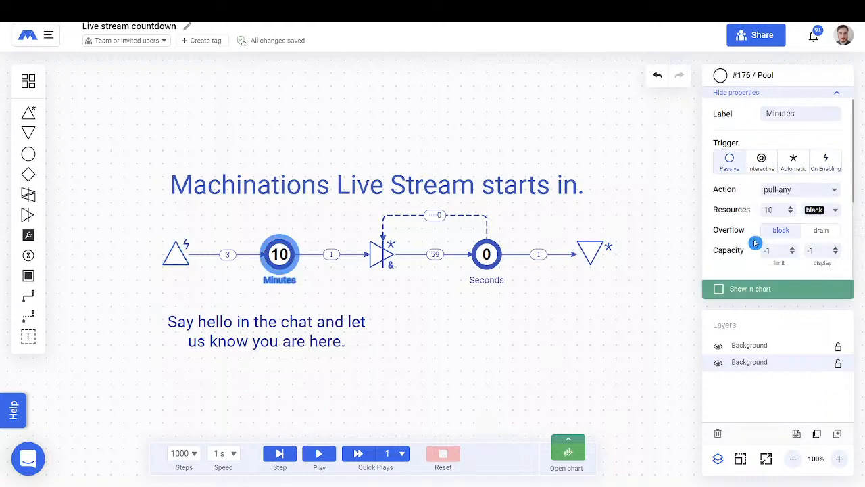
click(744, 210)
text(0)
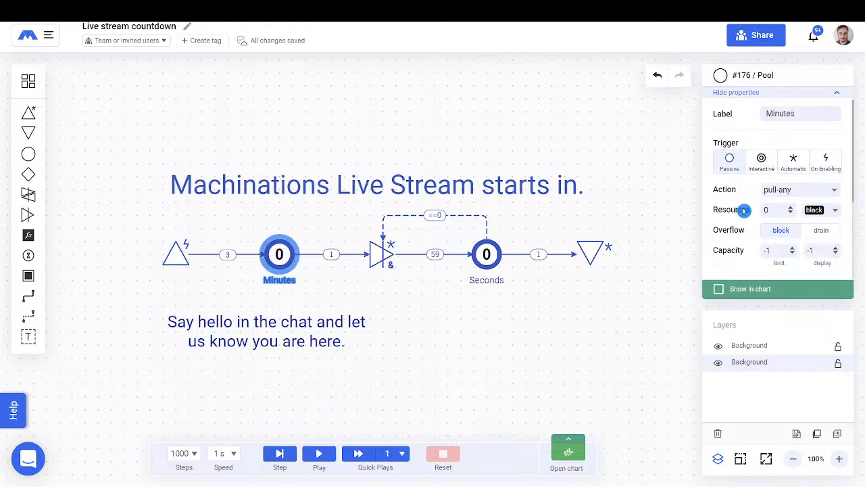
click(323, 452)
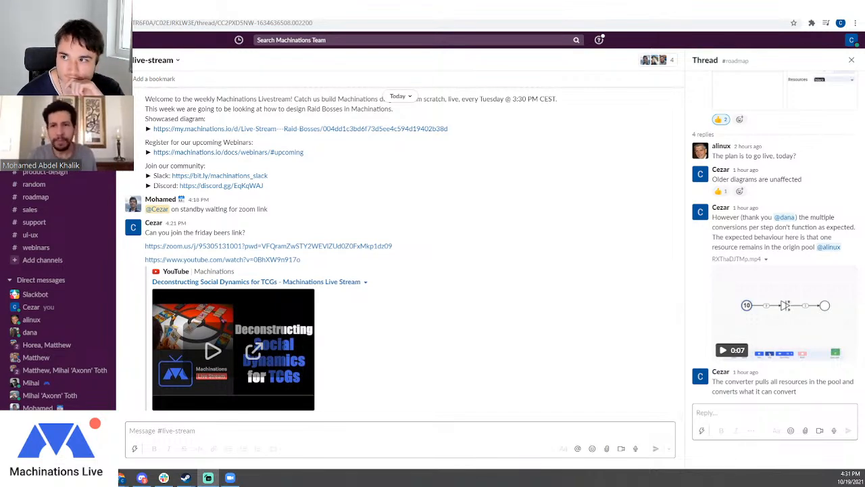
Switch from the Slack conversation to Machinations.io in the browser.
click(813, 6)
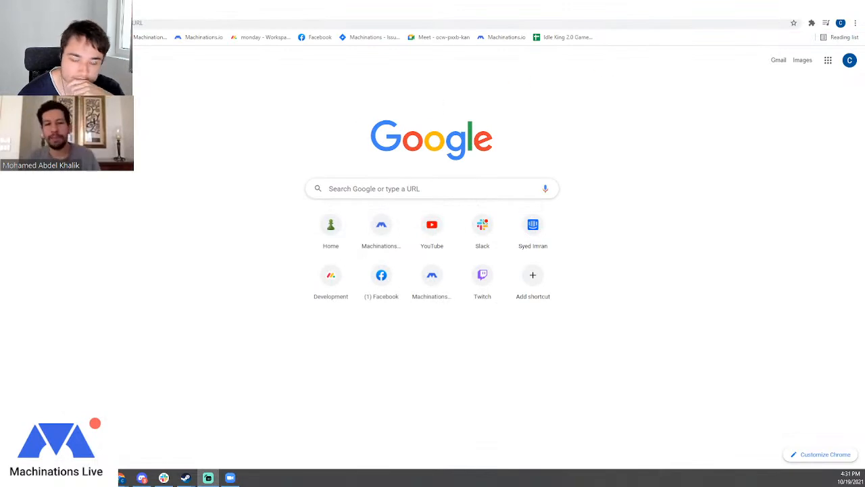
click(504, 38)
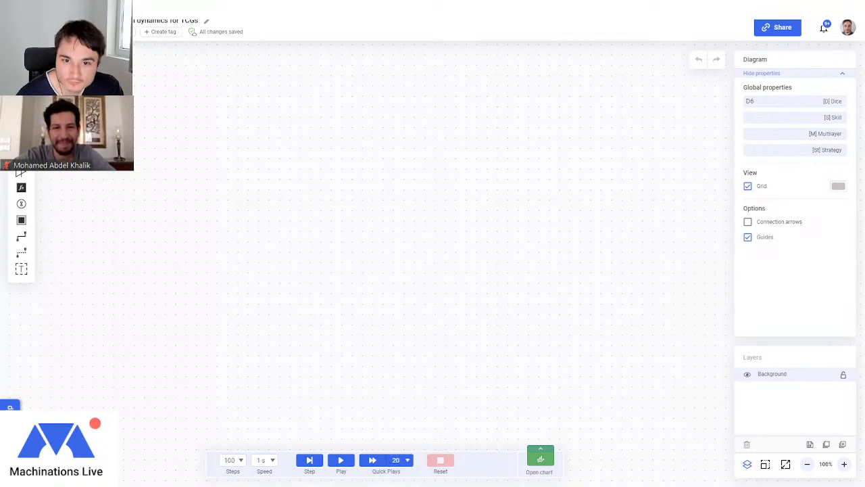
Place two pools on the empty canvas, one vertically below the other.
drag(21, 90, 340, 180)
click(288, 183)
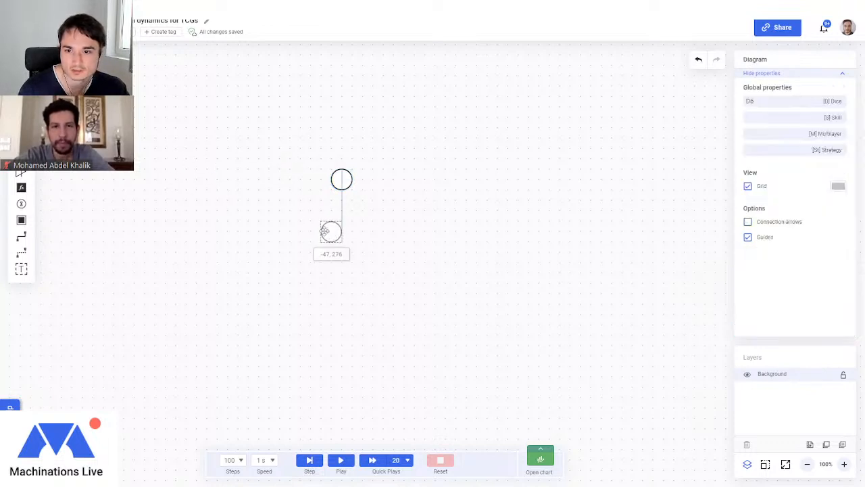
click(342, 252)
Label the upper pool Shiny.
click(818, 94)
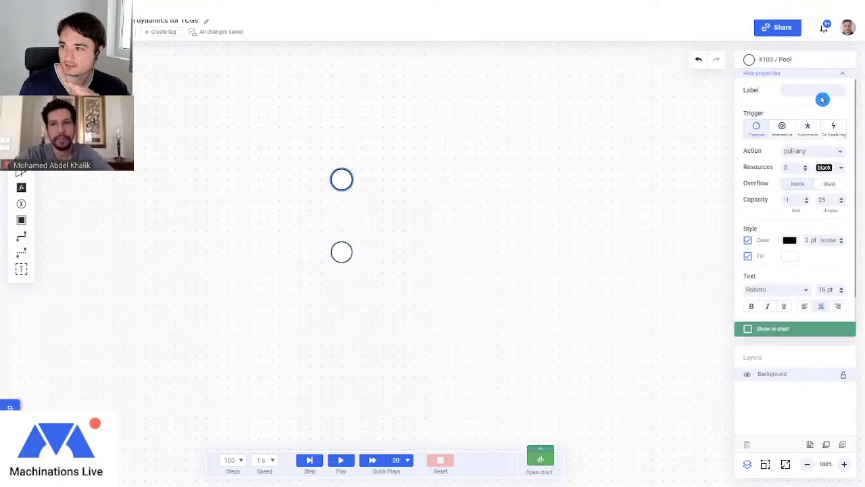
text(Shiny)
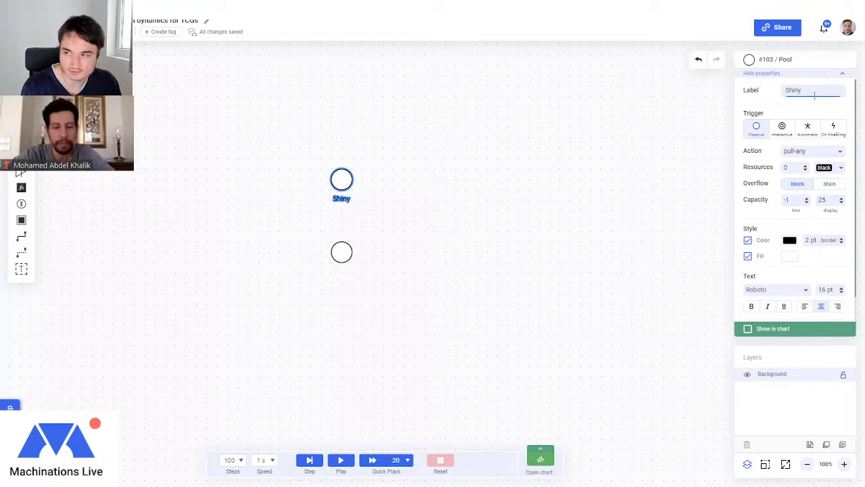
key(Return)
click(483, 163)
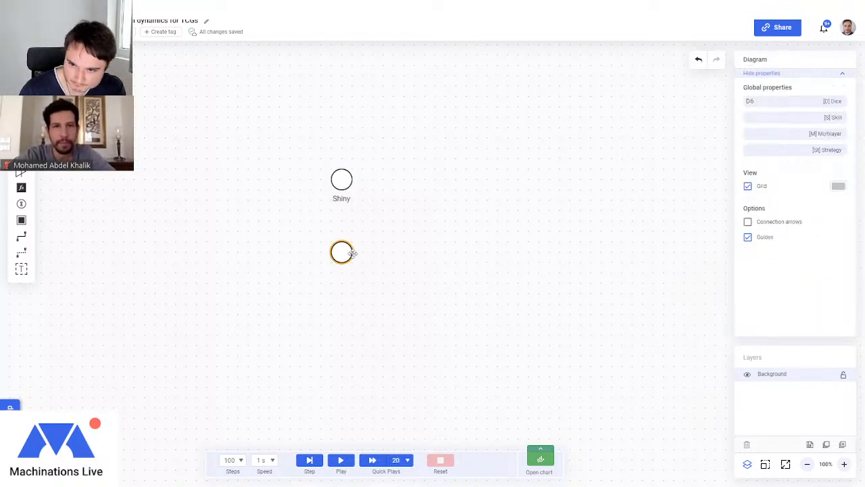
Add two more pools below the existing ones and space all four evenly in a vertical column.
click(21, 106)
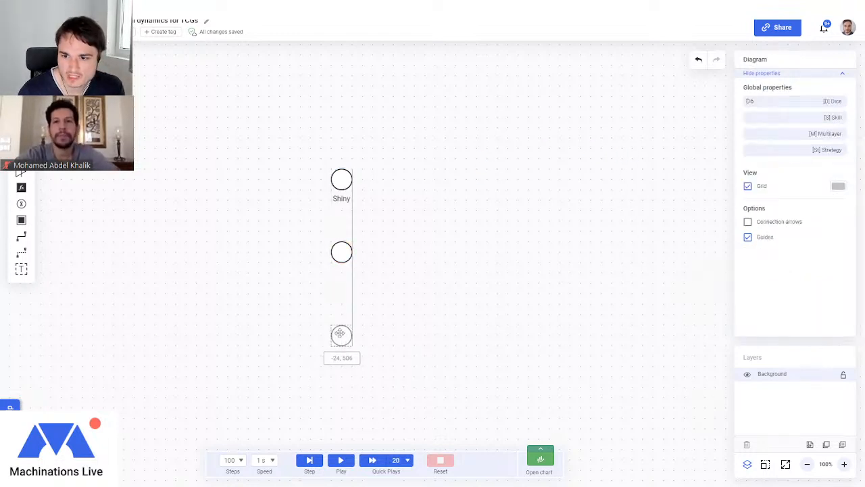
click(341, 326)
drag(344, 234, 344, 234)
drag(344, 317, 344, 296)
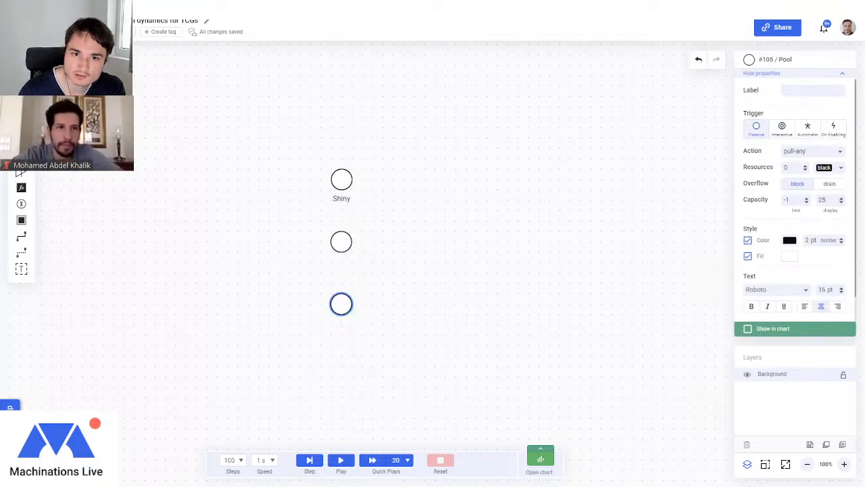
click(21, 106)
click(341, 365)
Label the pool directly below Shiny as Common.
click(344, 236)
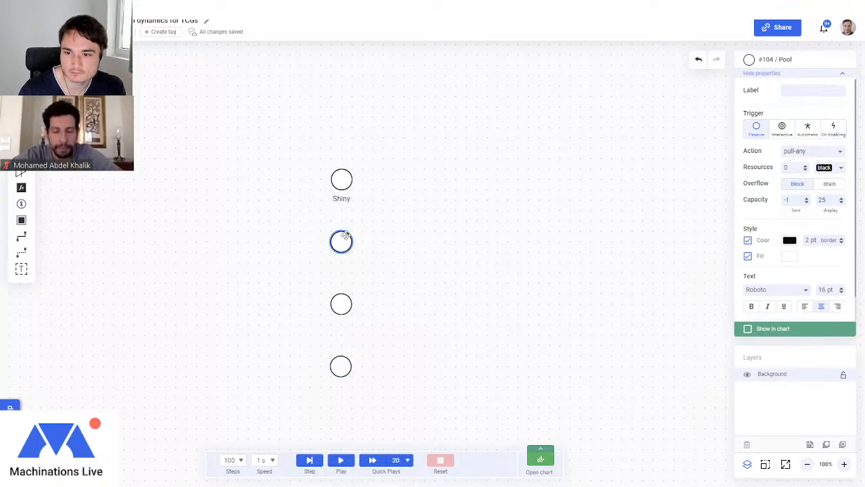
click(811, 91)
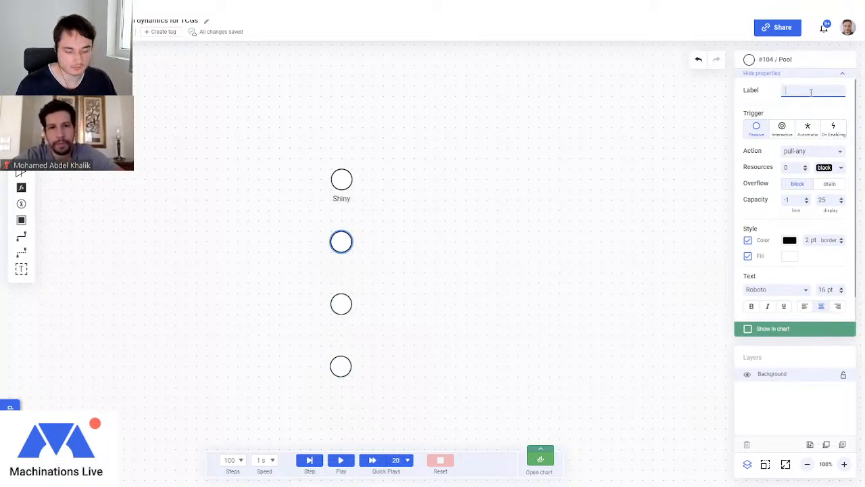
text(Common)
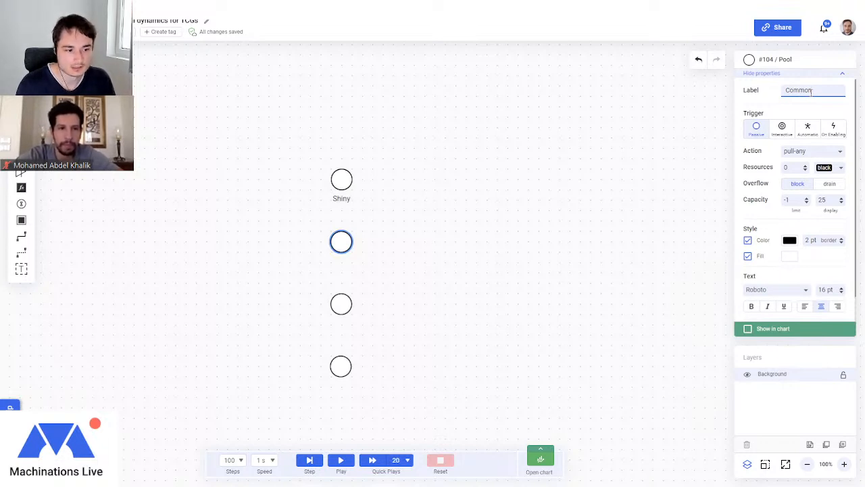
click(583, 259)
Label the third pool in the column Rare.
click(342, 304)
click(815, 94)
text(Rare)
click(328, 403)
Label the fourth pool in the column Epic.
click(341, 365)
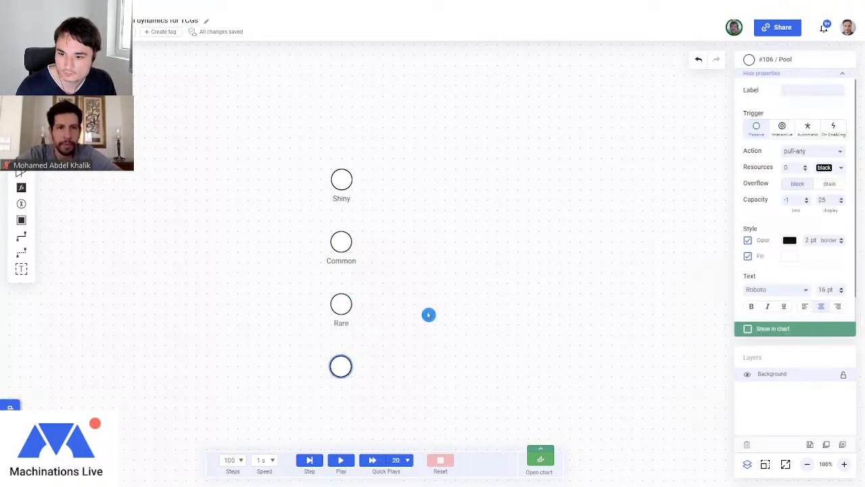
click(802, 89)
text(Epic)
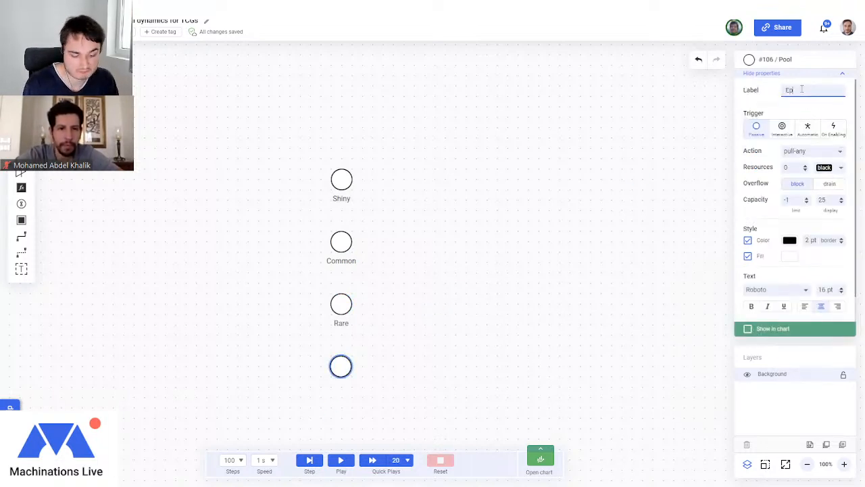
click(492, 232)
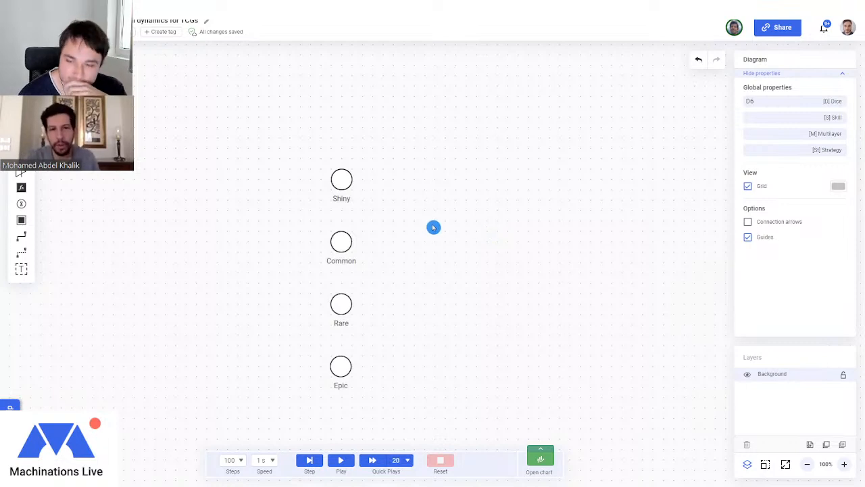
Add a fifth pool below Epic, aligned with the column, and label it Legendary.
scroll(430, 234, down, 1)
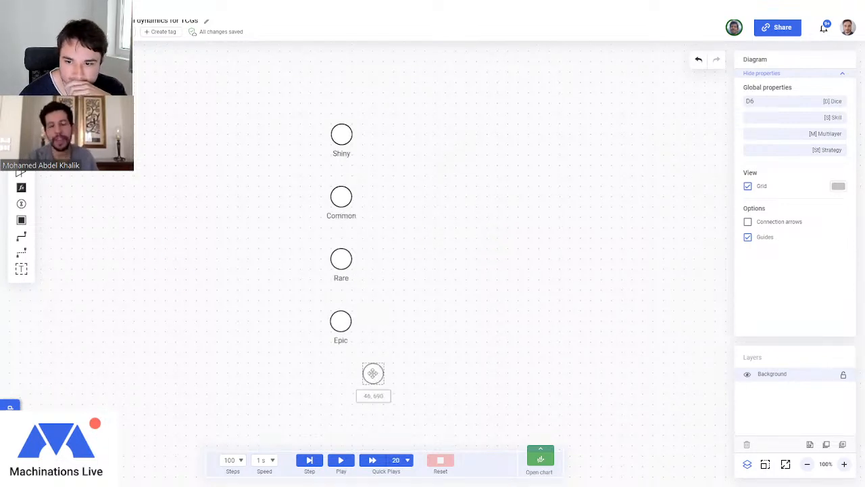
click(342, 385)
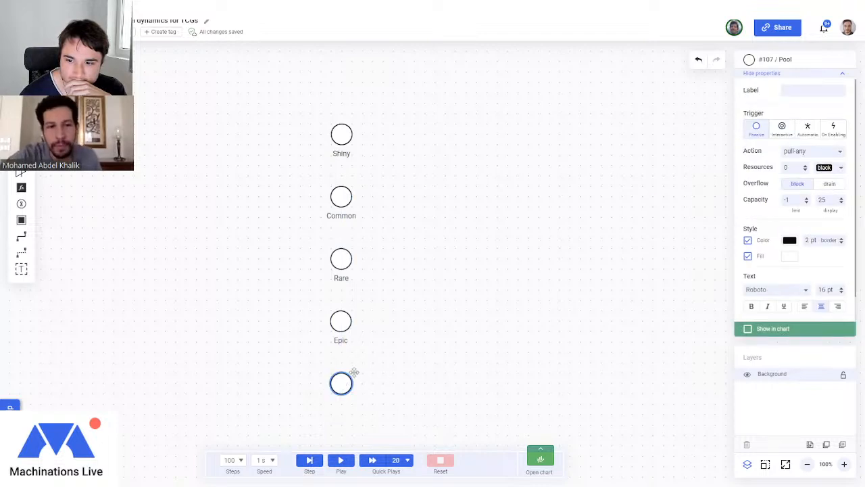
click(808, 98)
text(L)
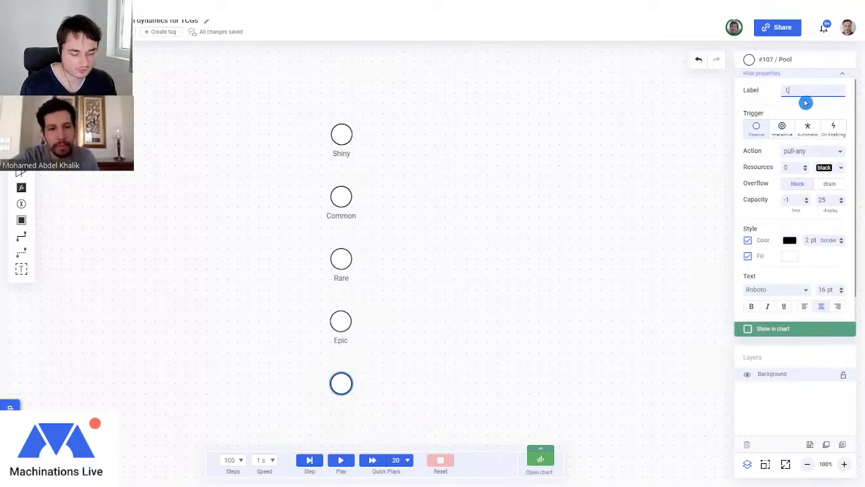
text(egendary)
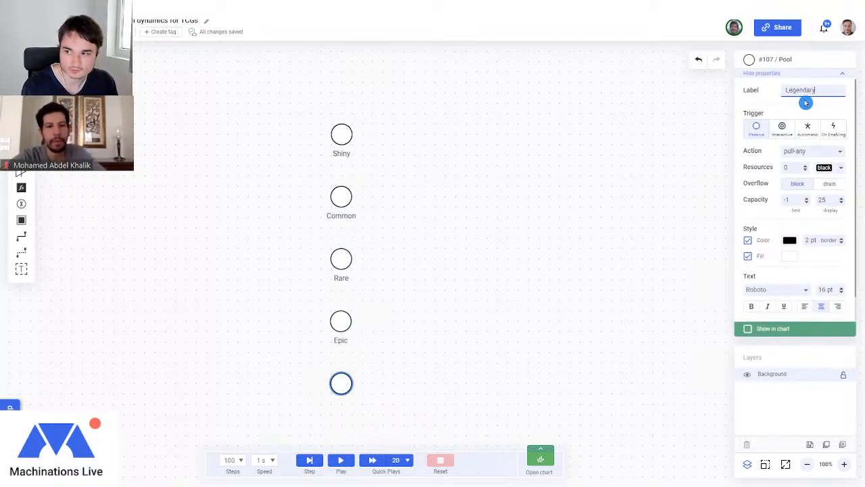
key(Return)
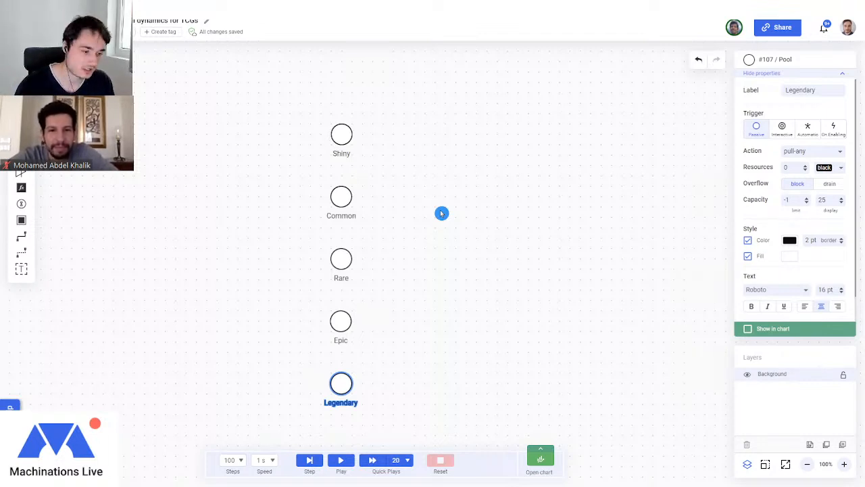
Place a source to the left of the Rare pool and connect it to a new gate between them.
drag(185, 230, 243, 214)
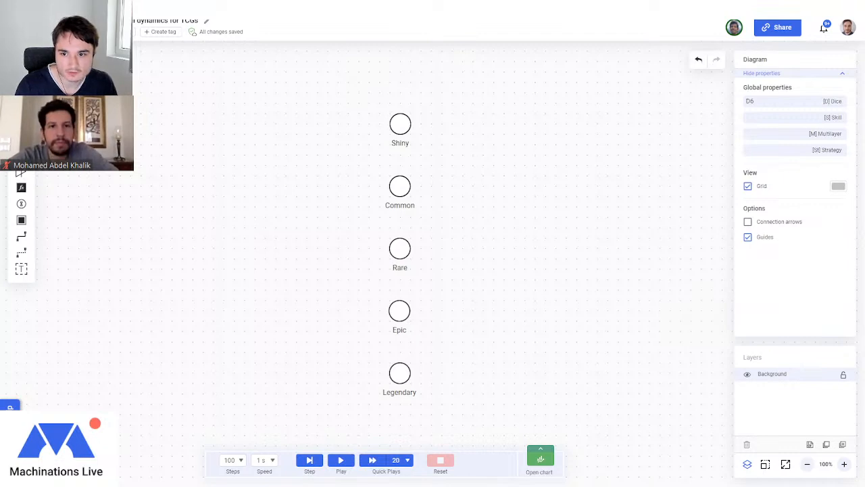
drag(186, 245, 183, 246)
key(g)
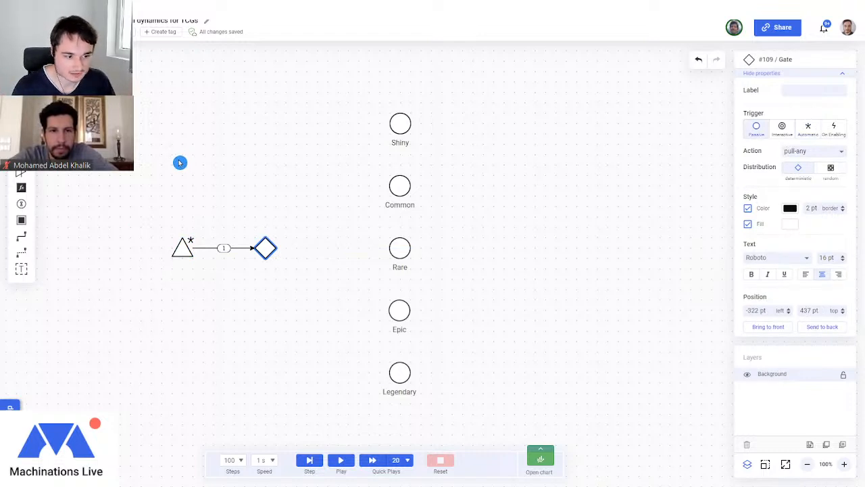
Set the gate's distribution to random and the formula of the source-to-gate connection to 10.
click(831, 169)
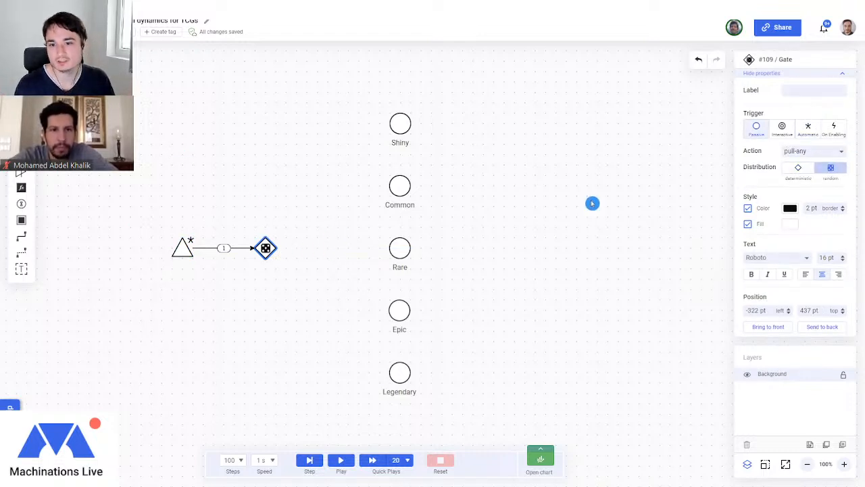
click(566, 200)
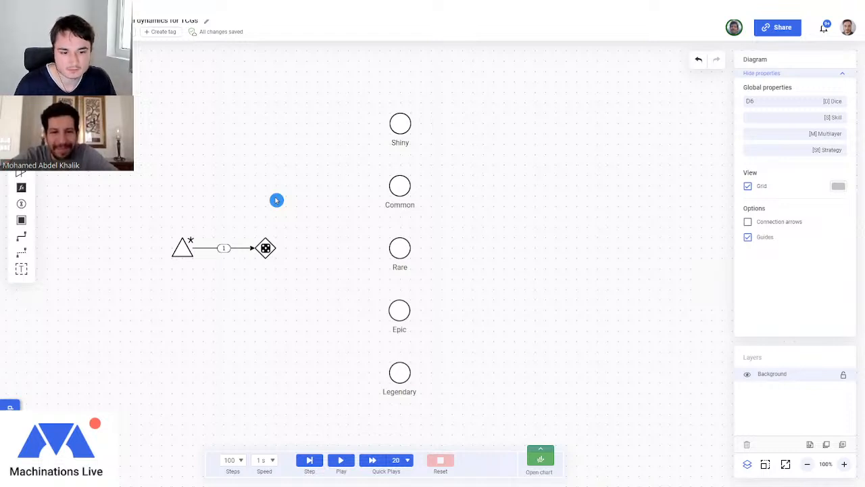
click(214, 248)
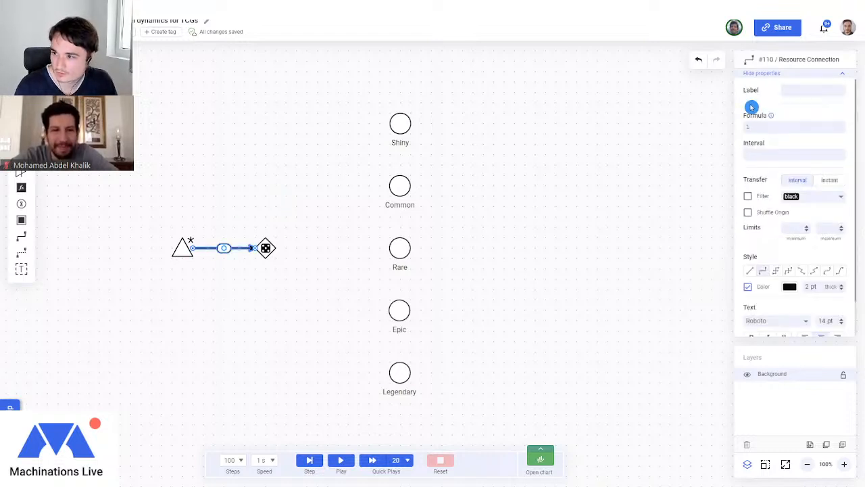
click(753, 128)
text(10)
click(543, 220)
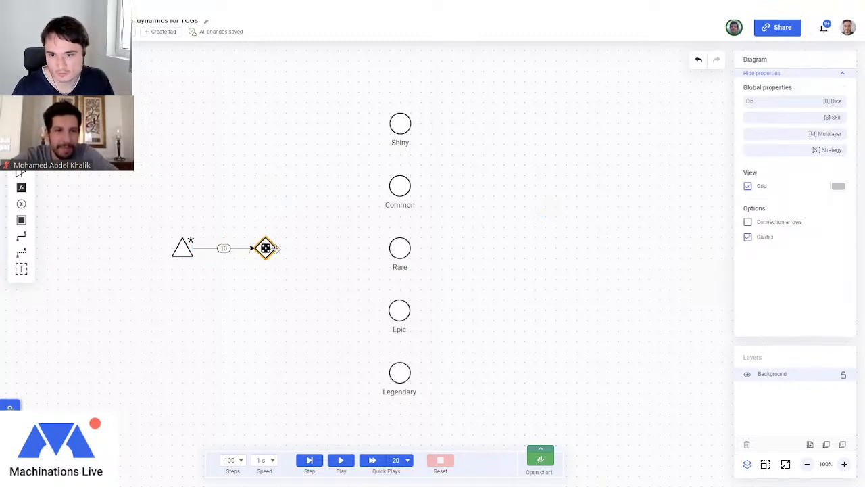
Connect the gate to the Shiny, Common, Rare, Epic and Legendary pools with straight resource connections.
drag(271, 248, 400, 123)
click(749, 244)
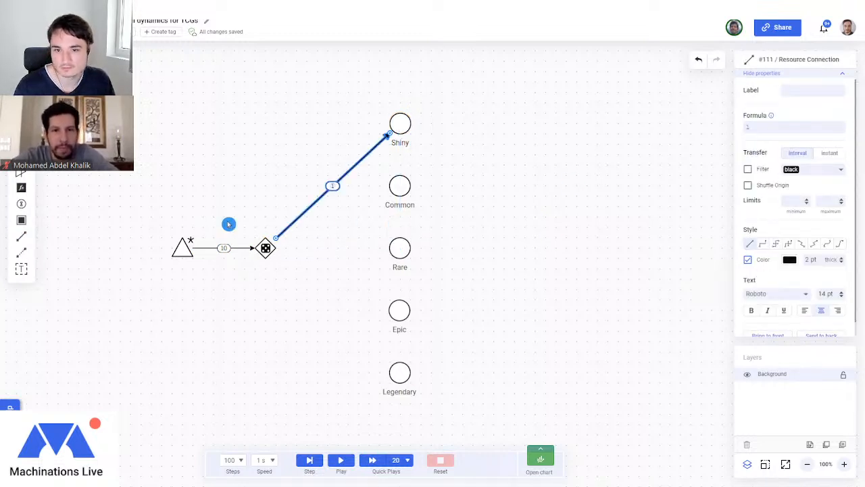
click(21, 237)
drag(266, 248, 402, 187)
click(21, 237)
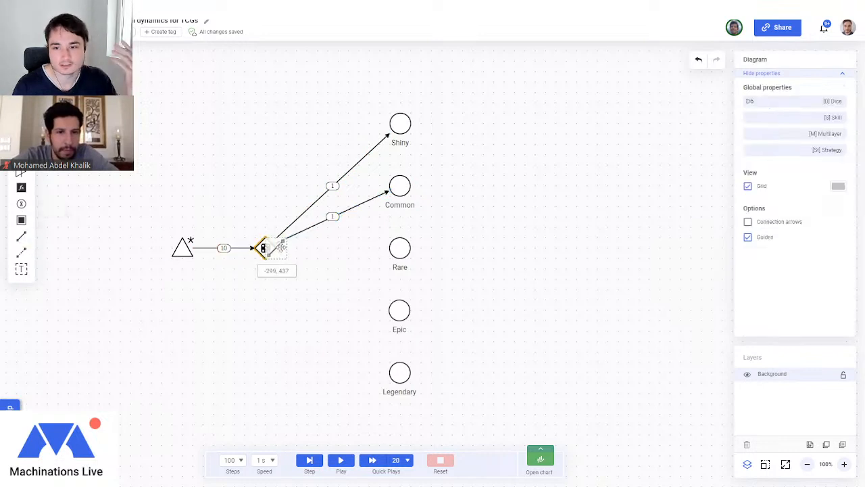
drag(267, 248, 400, 248)
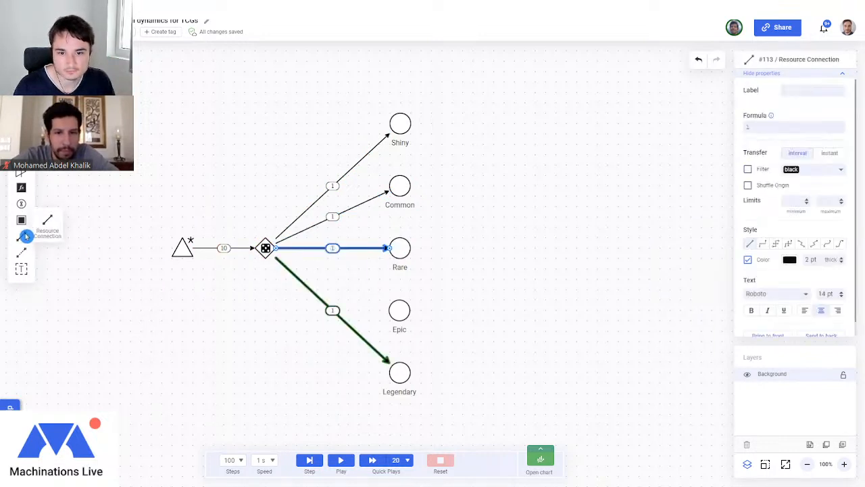
click(24, 236)
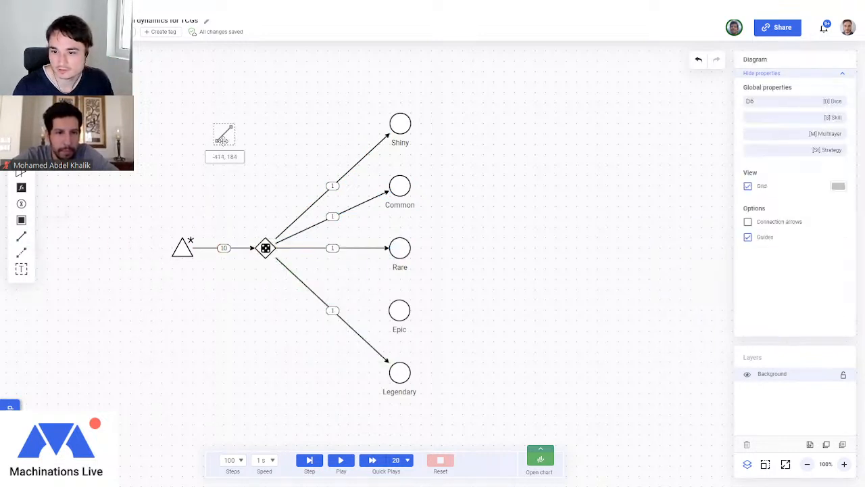
drag(265, 246, 406, 312)
click(315, 355)
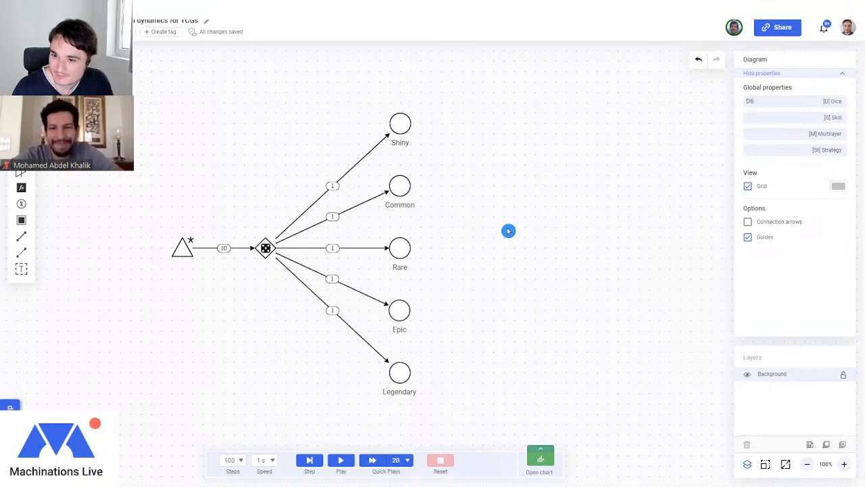
Set the formula of the gate's connection to Shiny to 0.5%.
click(342, 177)
drag(782, 128, 713, 134)
text(0.5)
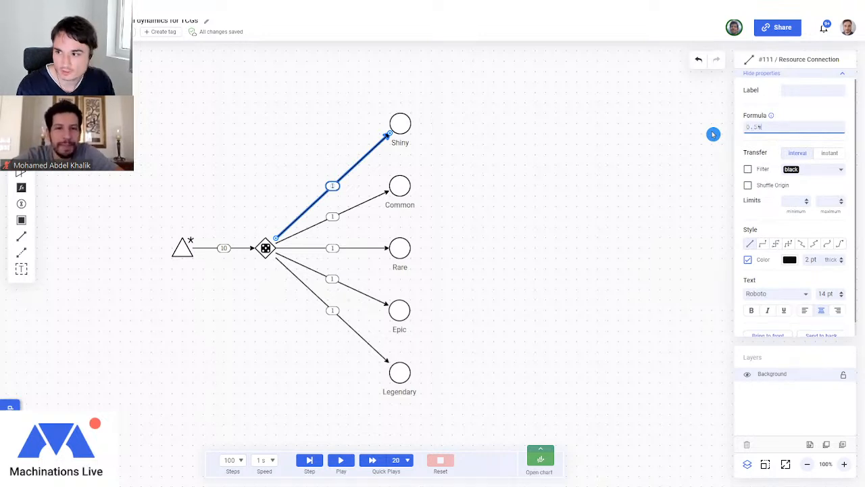
click(713, 134)
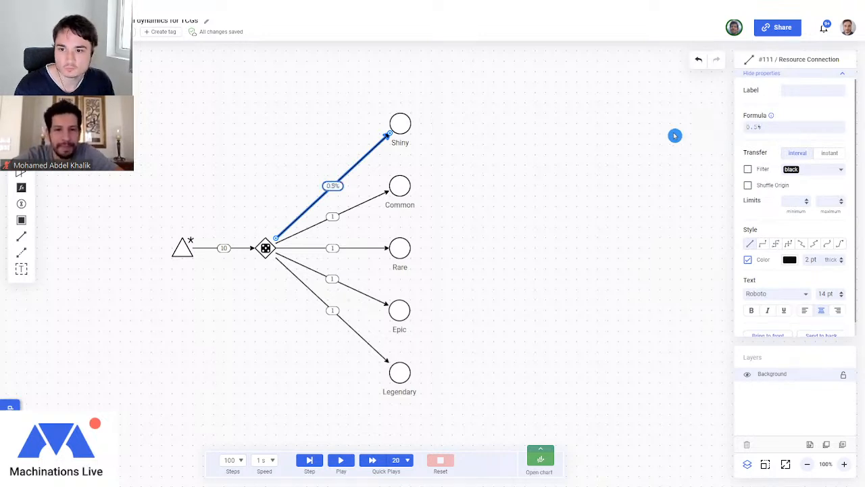
Set the formula of the gate's connection to Common to 50%.
click(355, 206)
drag(751, 129, 732, 136)
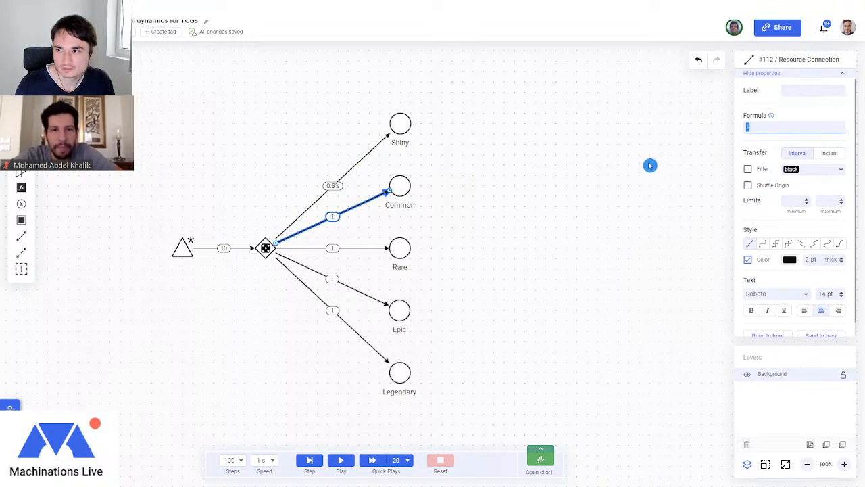
text(5)
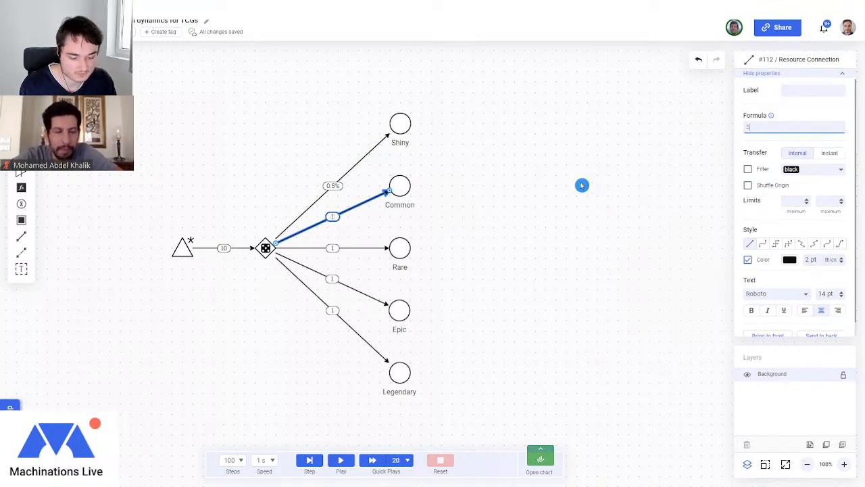
text(0)
key(Return)
Set the formula of the gate's connection to Rare to 25% and of the one to Epic to 10%.
click(380, 250)
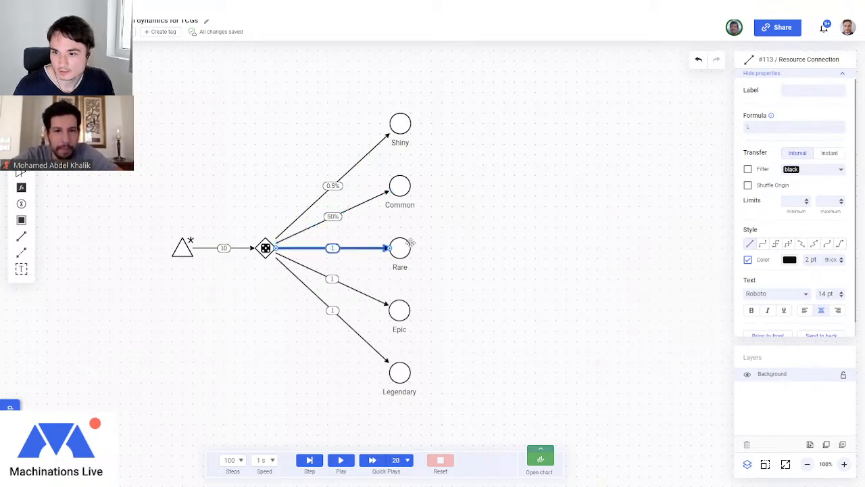
drag(767, 134, 739, 133)
text(25%)
key(Return)
click(526, 292)
click(366, 292)
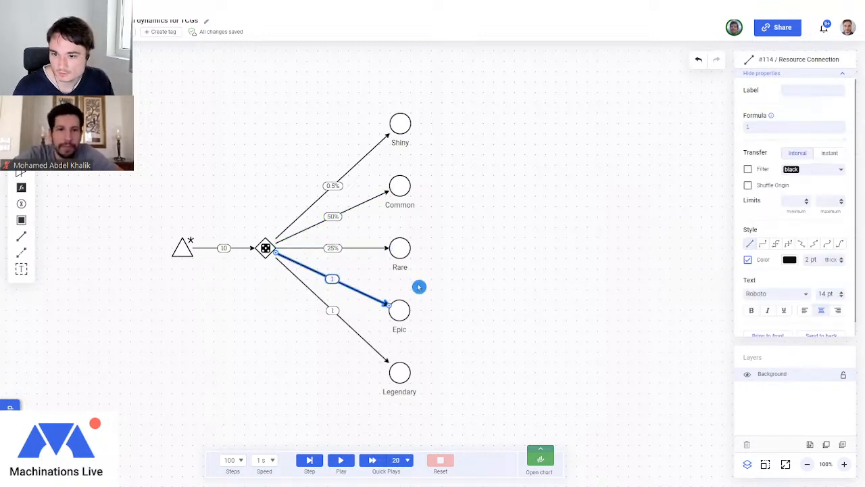
click(765, 128)
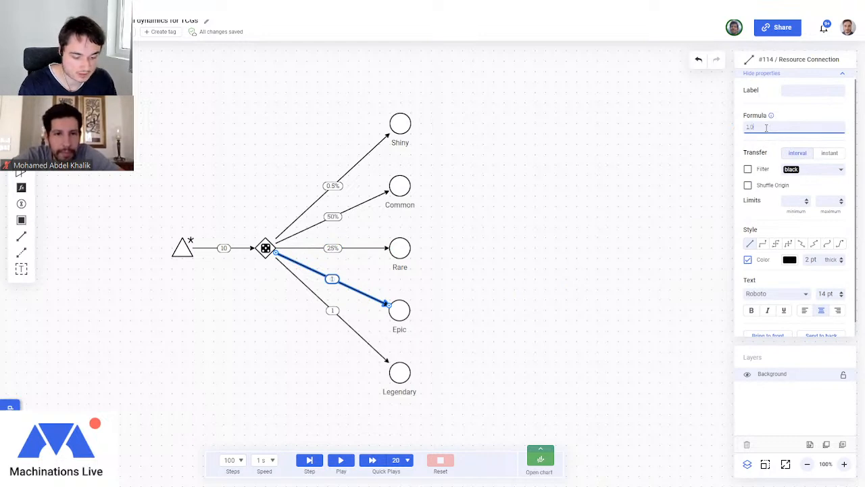
text(0%)
key(Return)
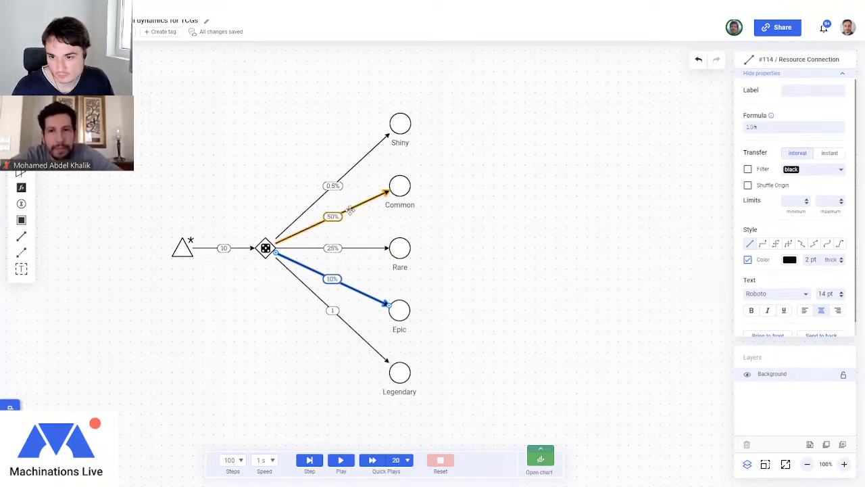
Change the formula of the Rare connection to 30% and of the Epic connection to 15%.
click(358, 248)
drag(752, 127, 697, 133)
text(30)
key(Return)
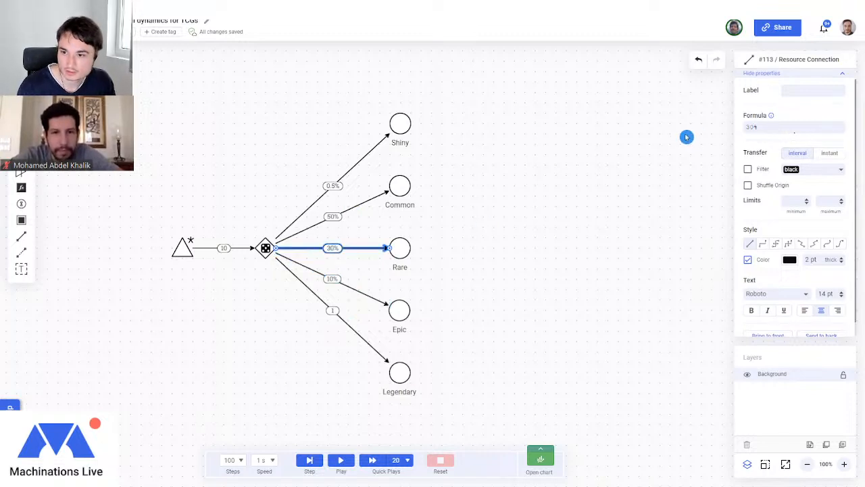
click(438, 298)
click(389, 299)
drag(754, 127, 744, 128)
text(15)
key(Return)
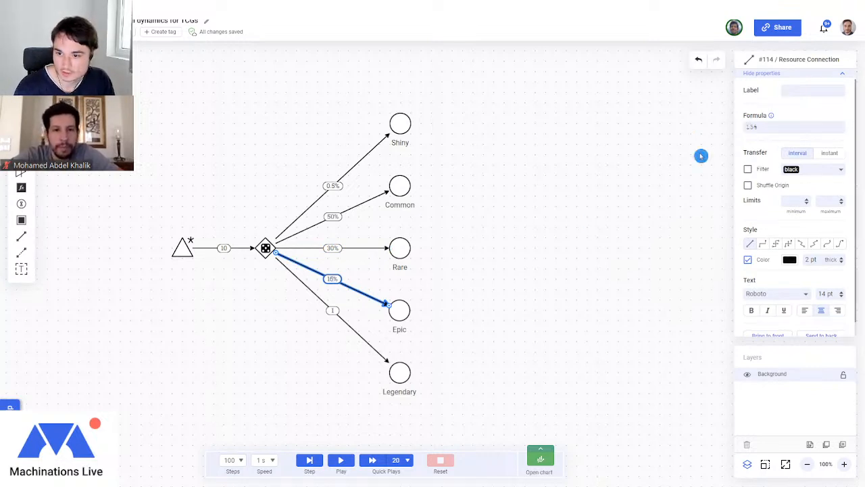
Set the formula of the gate's connection to Legendary to 5%.
click(353, 328)
drag(747, 132, 716, 129)
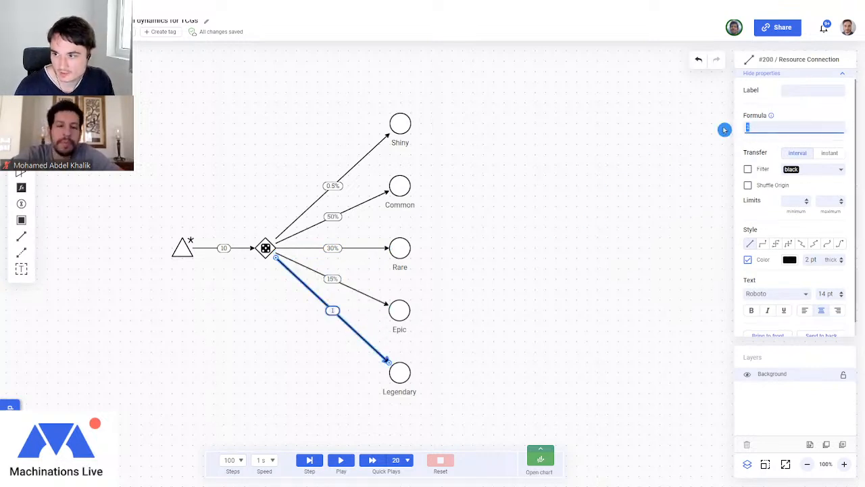
text(5)
key(Return)
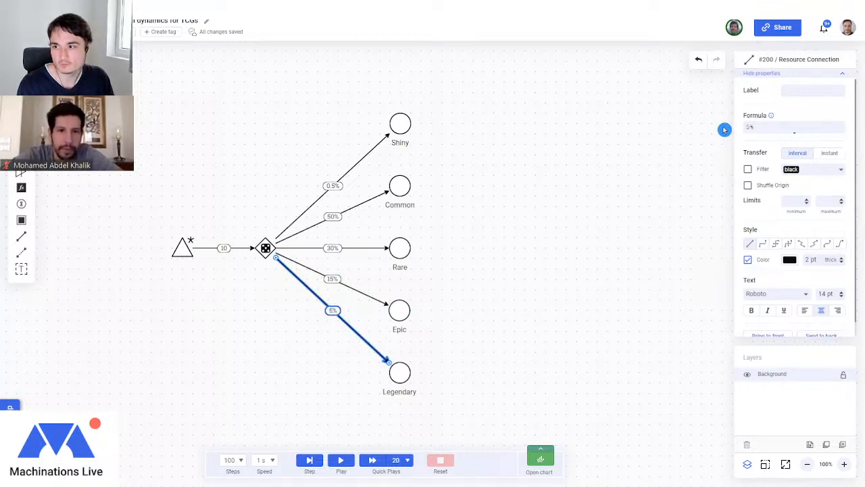
click(420, 125)
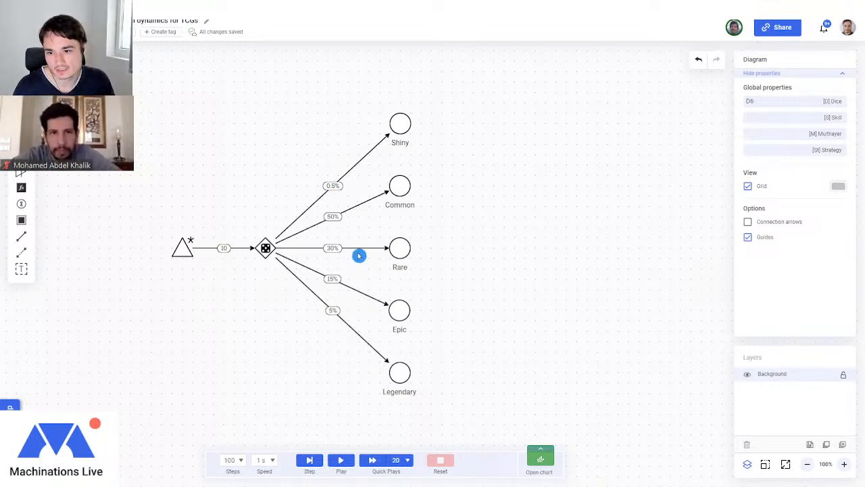
Change the formula of the gate's connection to Common to 70%.
click(359, 212)
drag(755, 125, 742, 129)
text(70%)
key(Return)
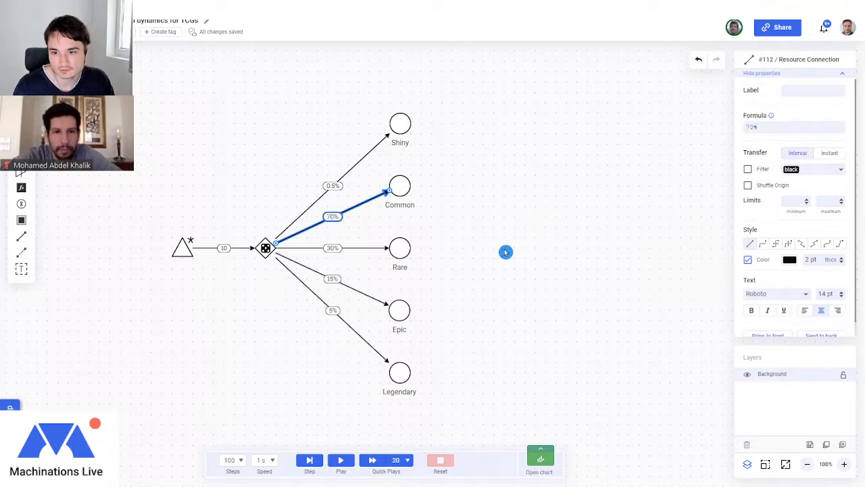
click(504, 252)
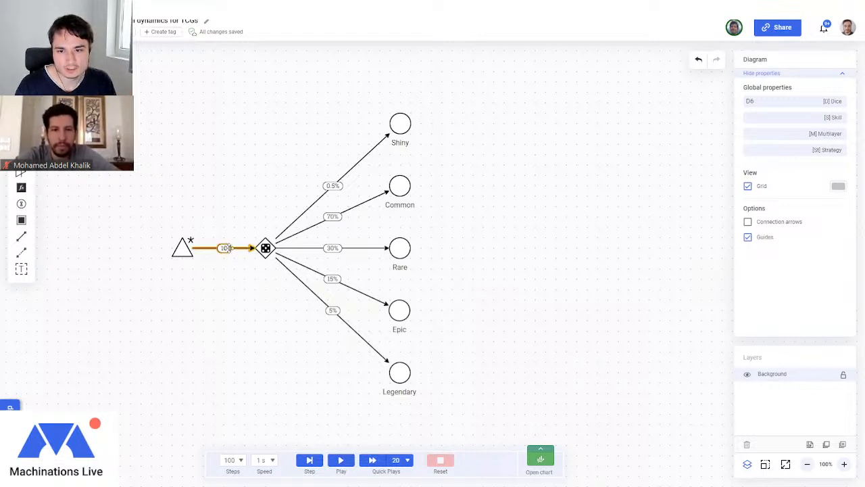
Run the simulation to check how the cards distribute across the rarity pools, and reset it.
click(341, 460)
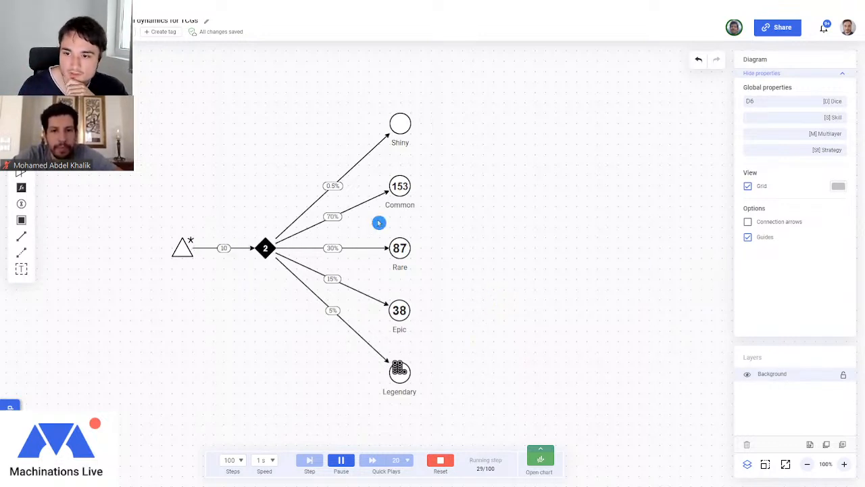
click(440, 459)
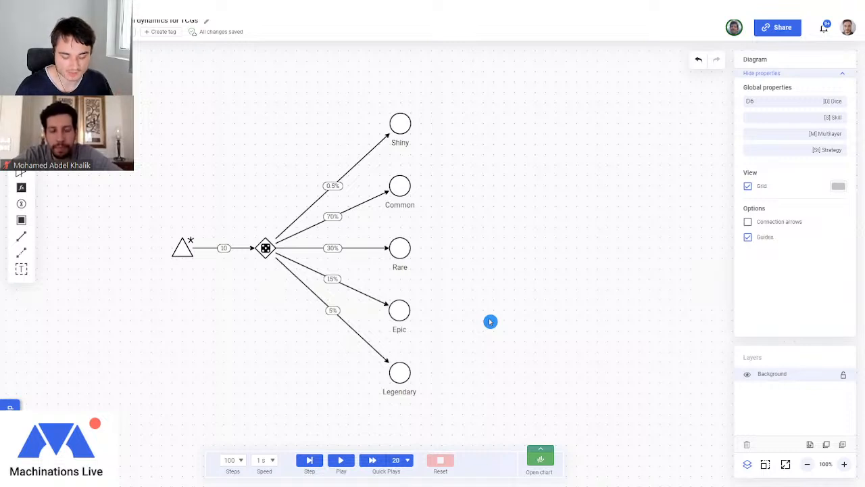
drag(373, 83, 447, 428)
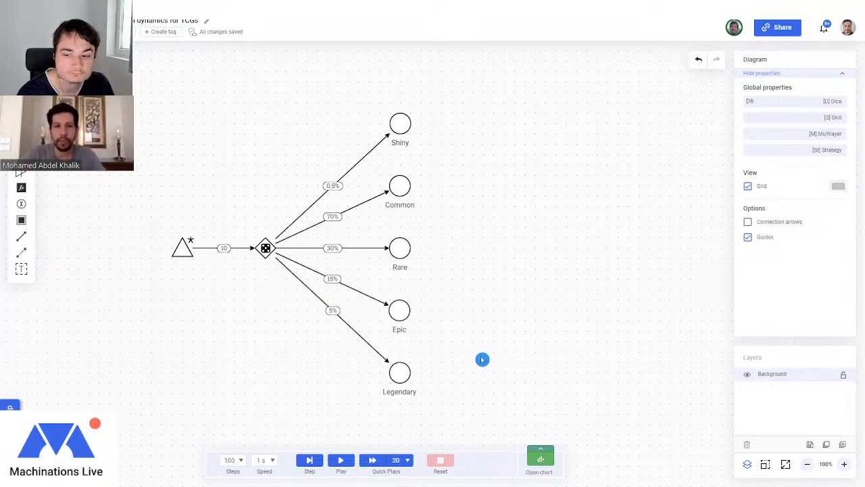
Add a pool above and to the right of Shiny, labelled Total number of cards, with 1000 resources, and shift it slightly upward.
drag(534, 227, 429, 262)
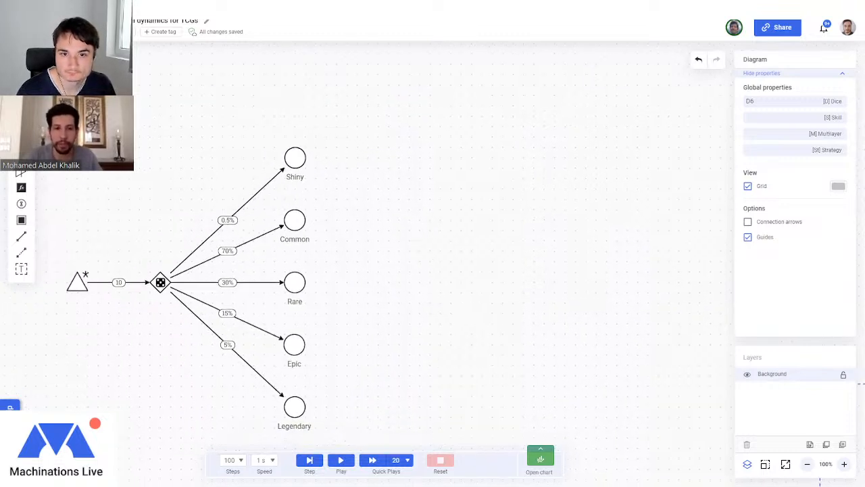
click(419, 106)
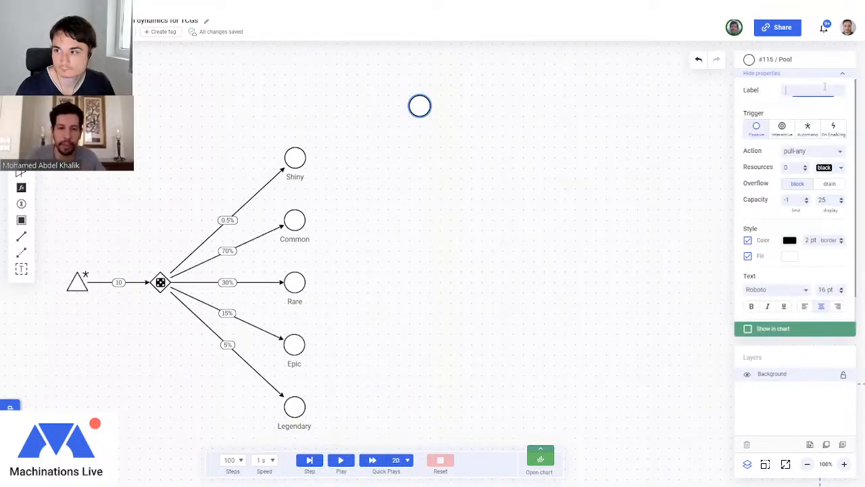
text(Total number of cards)
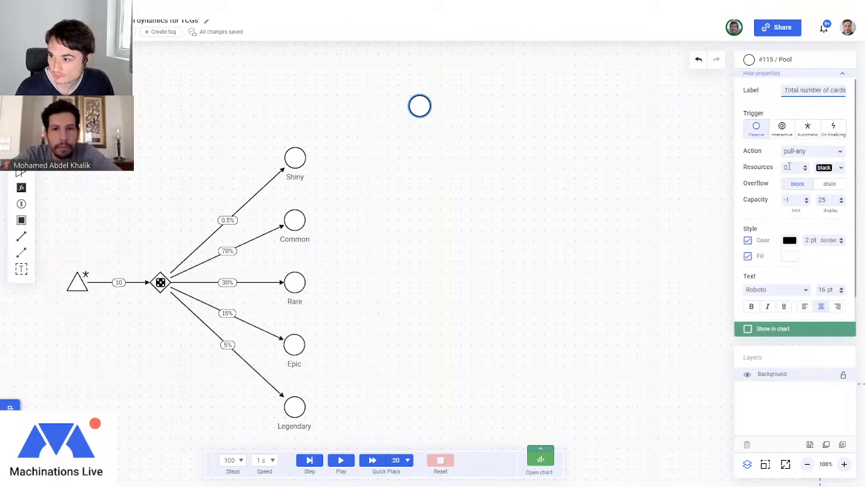
click(781, 167)
text(1000)
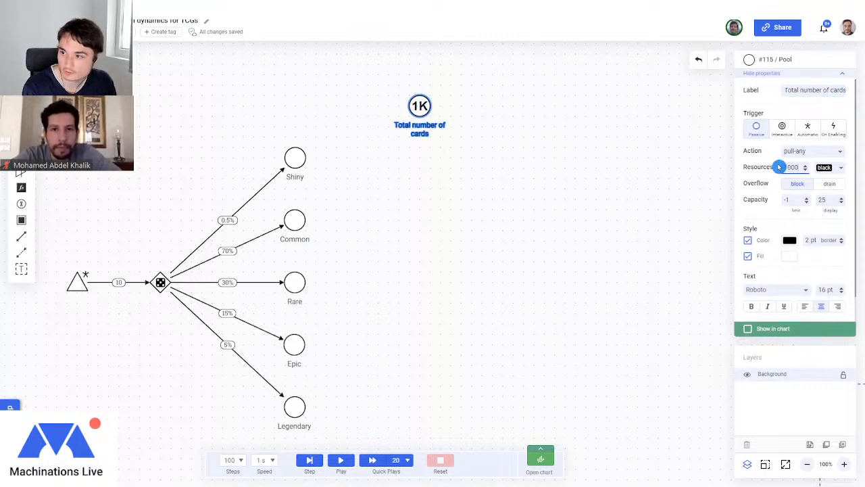
click(446, 263)
drag(421, 107, 421, 86)
click(380, 226)
Duplicate the source, the gate and the five rarity pools with their connections, and place the copy to the right of the original.
drag(403, 238, 440, 206)
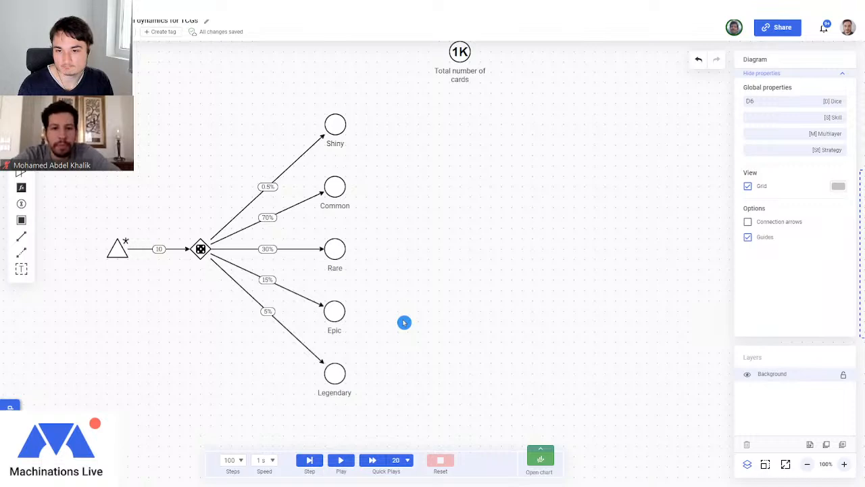
drag(465, 302, 369, 326)
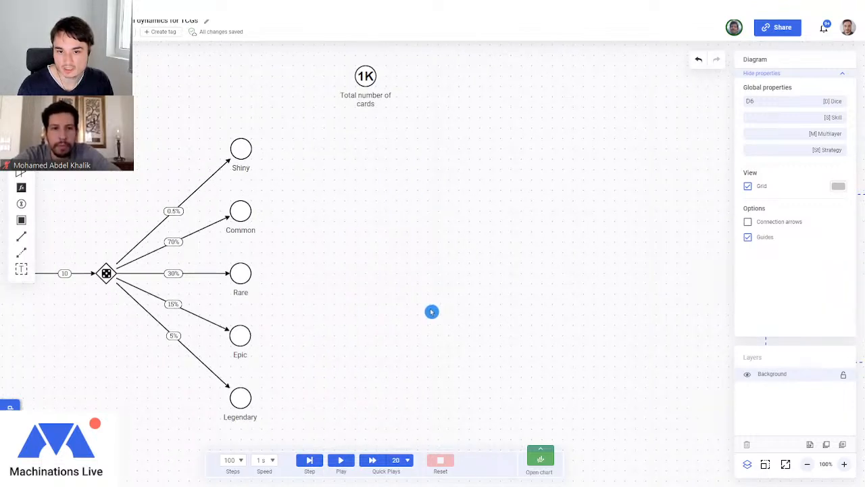
drag(429, 312, 491, 282)
drag(63, 84, 383, 405)
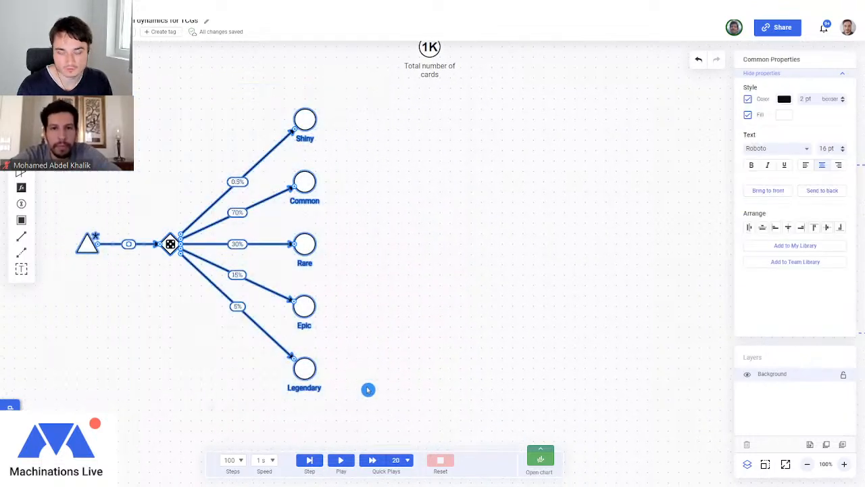
key(ctrl+c)
key(ctrl+v)
drag(316, 189, 605, 187)
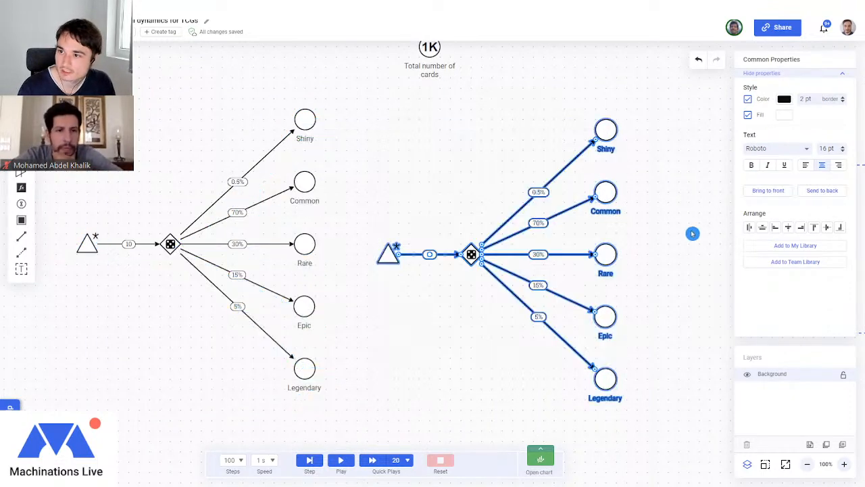
Clear the selection and reload the diagram page.
drag(680, 193, 581, 205)
click(582, 205)
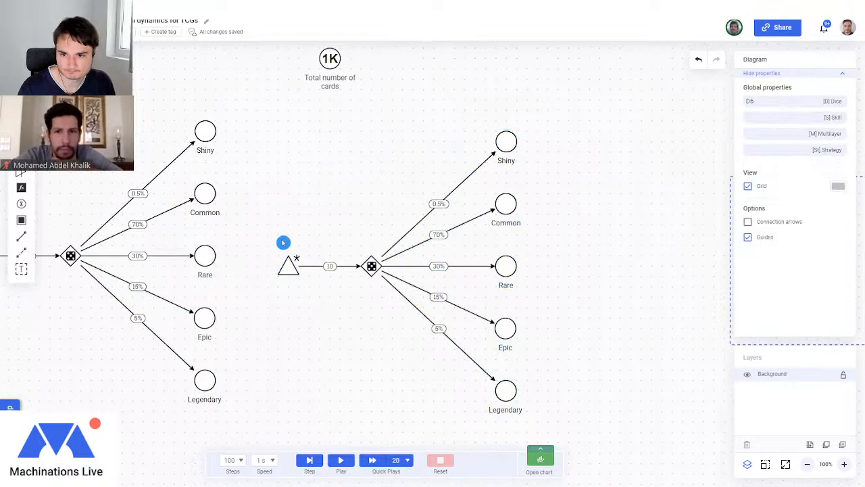
click(449, 192)
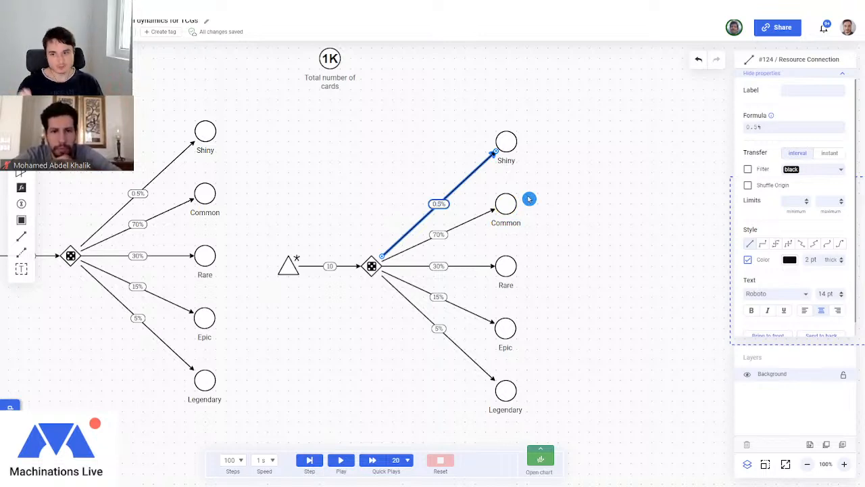
drag(553, 174, 433, 198)
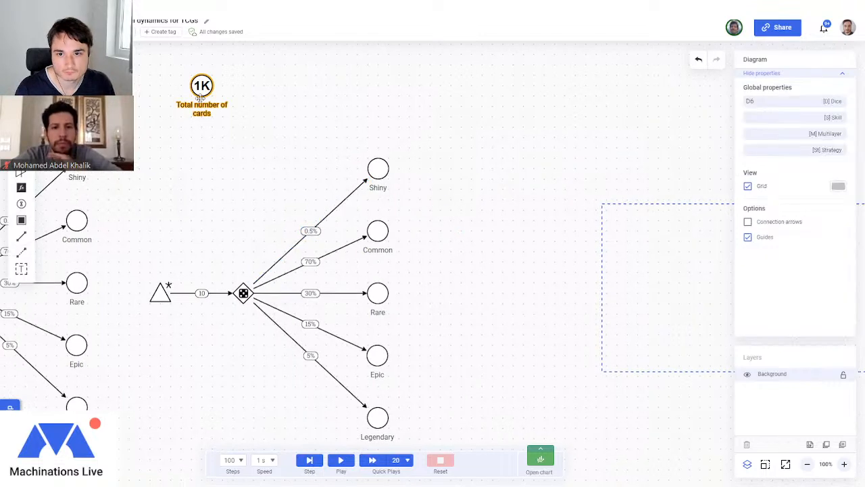
drag(521, 192, 220, 172)
drag(357, 150, 464, 149)
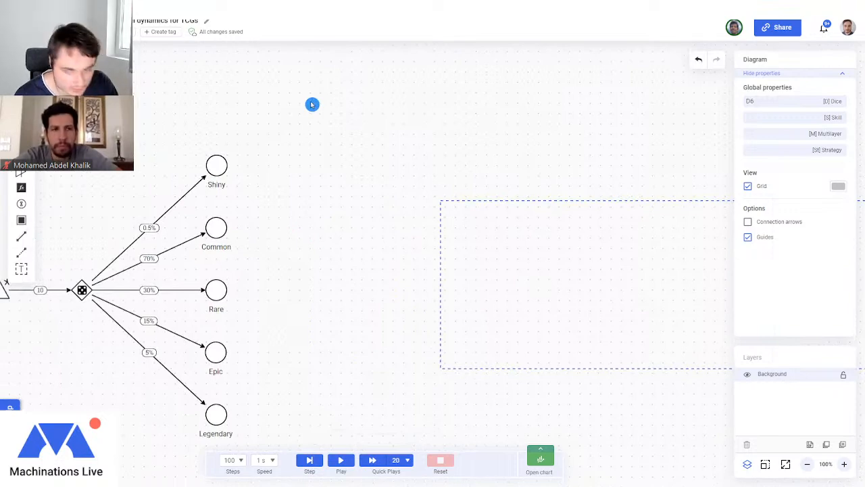
key(F5)
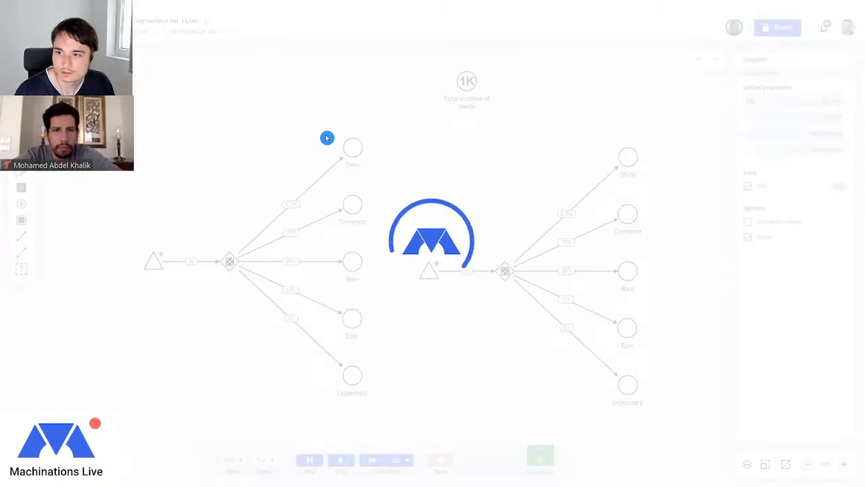
drag(608, 118, 405, 127)
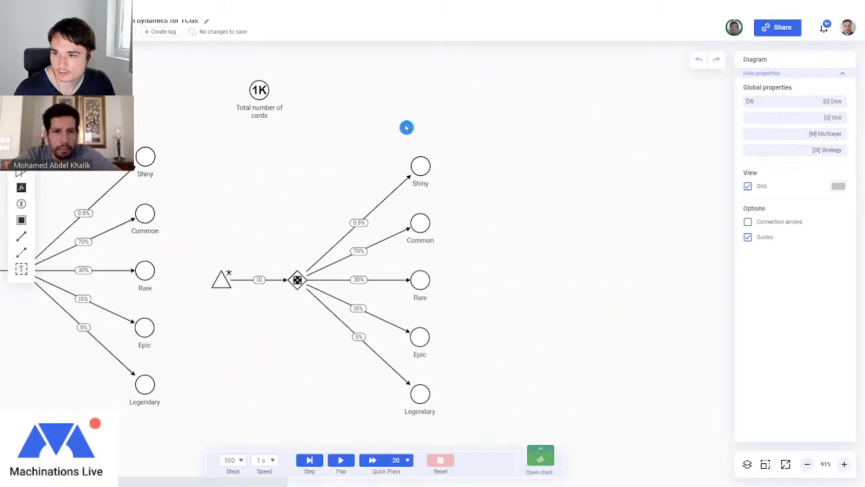
Toggle the grid off and back on, and try purple as the grid colour.
click(749, 187)
click(749, 188)
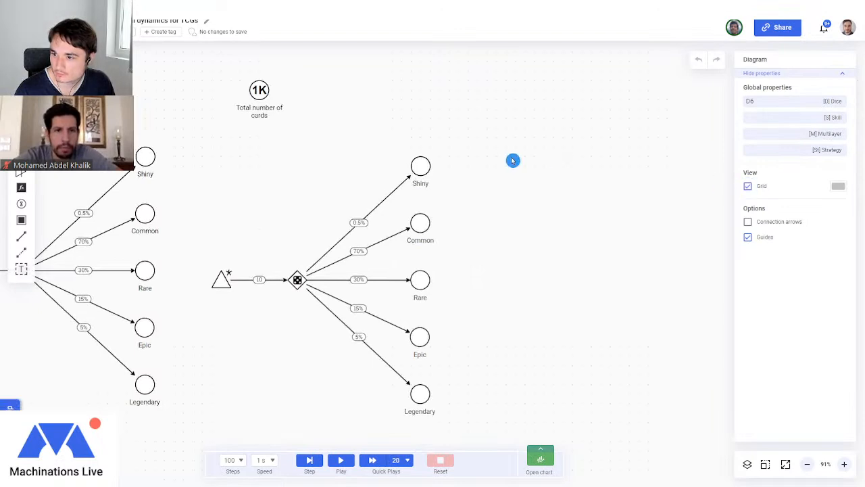
drag(512, 160, 573, 157)
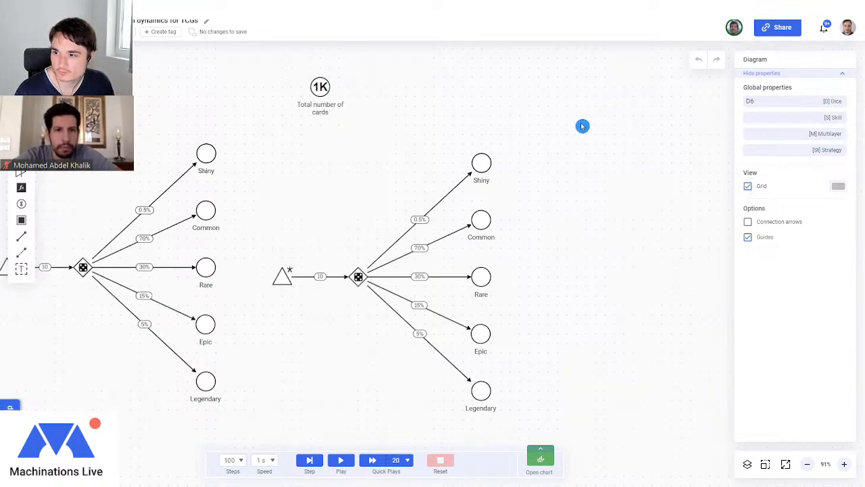
click(749, 187)
click(748, 186)
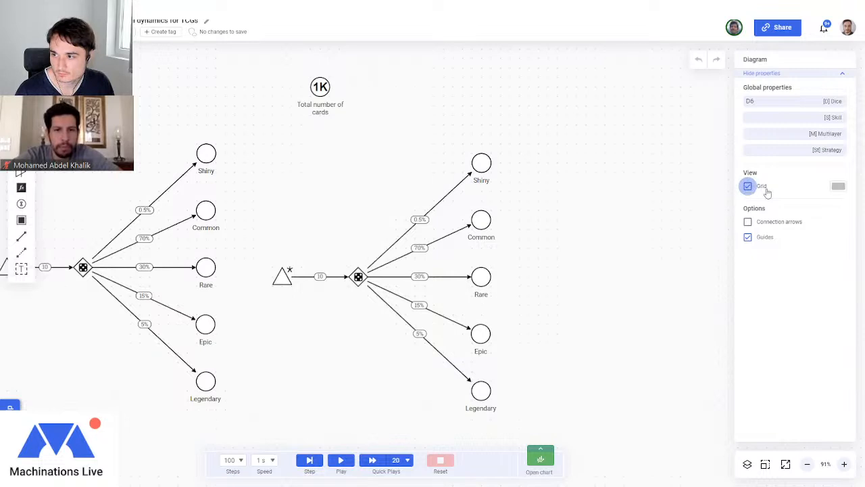
click(837, 187)
click(760, 360)
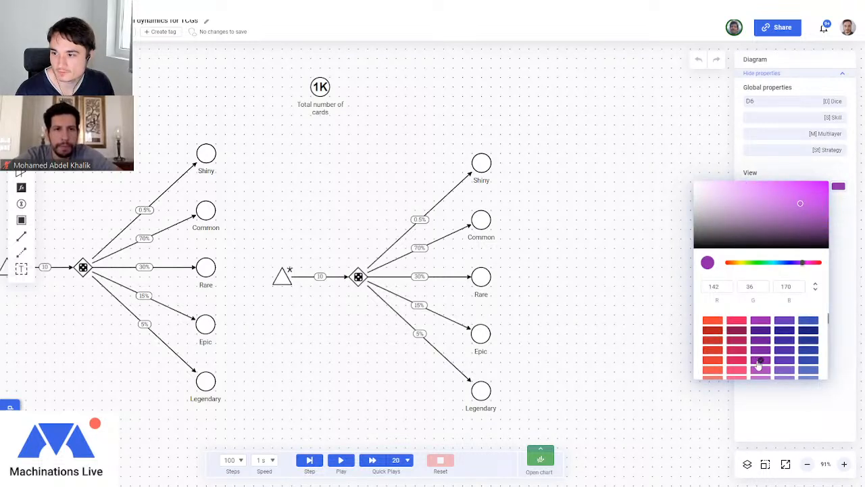
click(628, 252)
click(748, 187)
click(749, 188)
Set the grid colour to a light grey.
click(838, 186)
scroll(733, 358, down, 8)
click(784, 338)
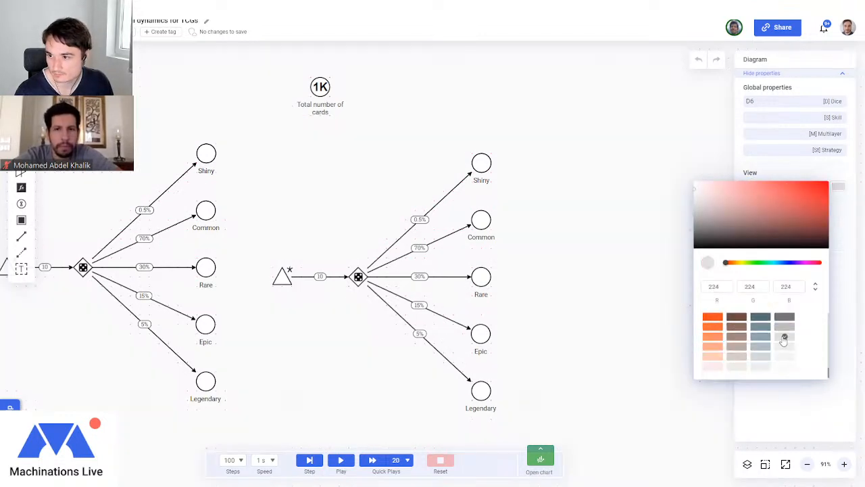
click(593, 240)
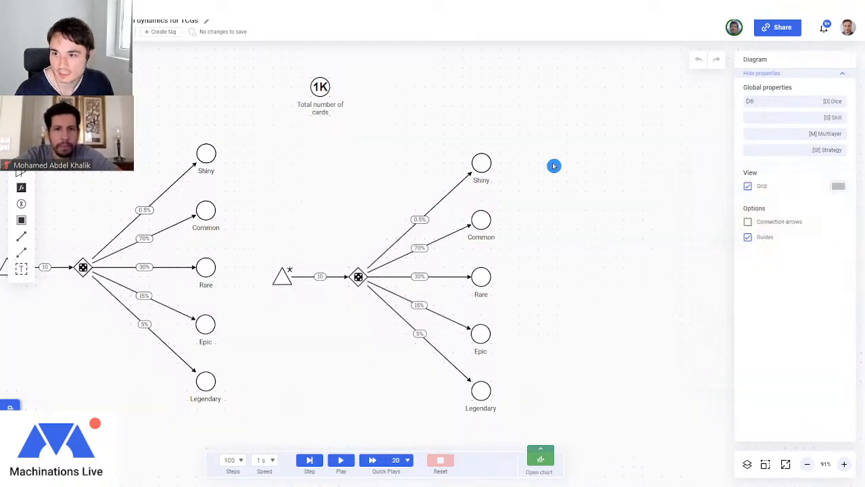
Shift the duplicated Common pool slightly to the right of the other pools in its column.
drag(587, 241, 603, 243)
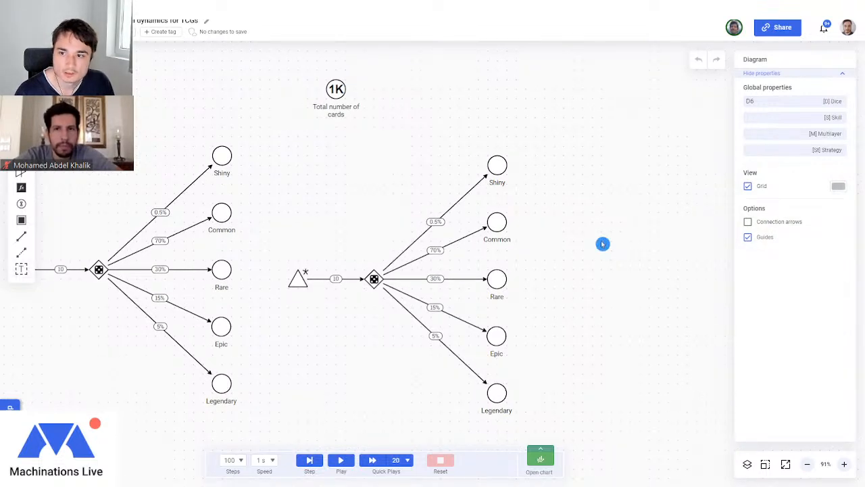
click(504, 166)
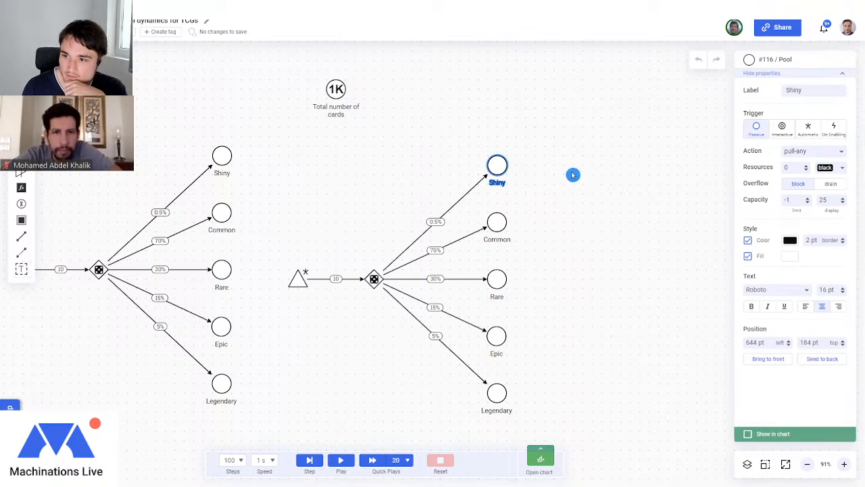
drag(541, 171, 478, 174)
drag(21, 106, 502, 171)
drag(435, 225, 464, 225)
Add a bent state connection from the duplicated Common pool back to its 70% resource connection, with the formula -0.1%.
mouse_move(27, 251)
mouse_down()
mouse_move(412, 246)
mouse_move(407, 196)
mouse_move(413, 270)
mouse_move(463, 224)
mouse_move(436, 215)
mouse_move(392, 251)
mouse_move(415, 216)
mouse_up()
click(467, 195)
click(431, 219)
double_click(758, 126)
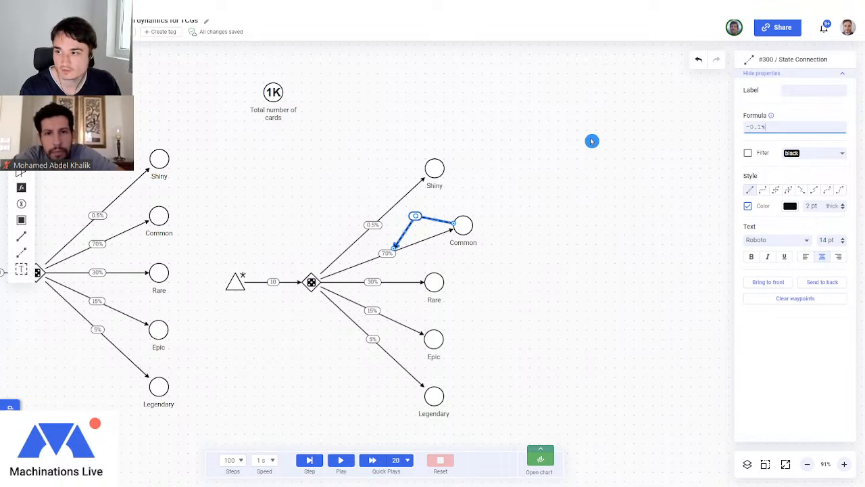
click(534, 211)
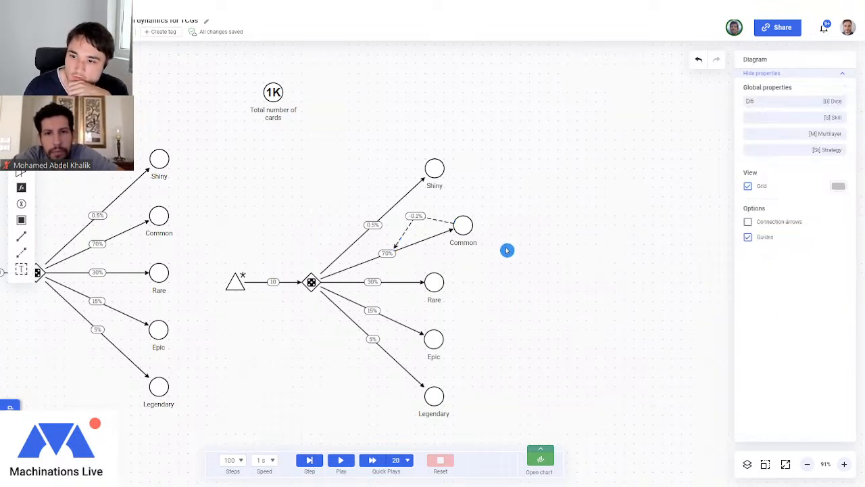
Run the simulation and relabel the duplicated pools Unique Common, Unique Rare, Unique Epic and Unique Legendary.
click(341, 460)
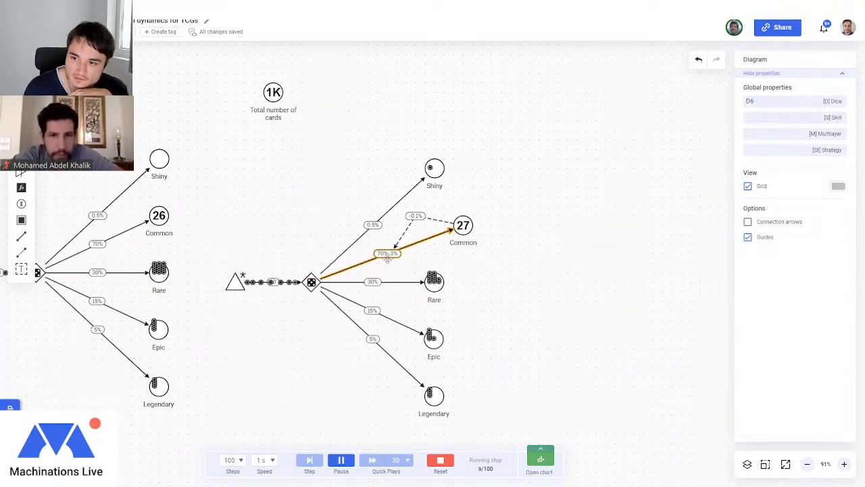
click(462, 225)
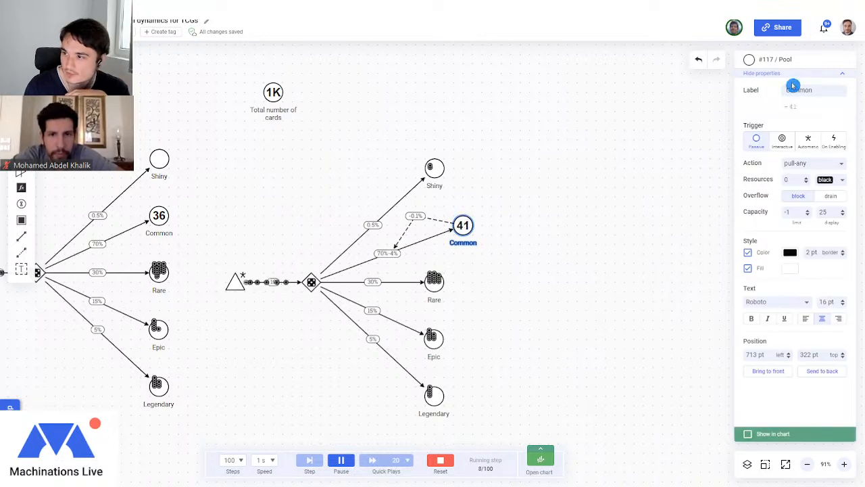
click(788, 94)
text(Uniqu)
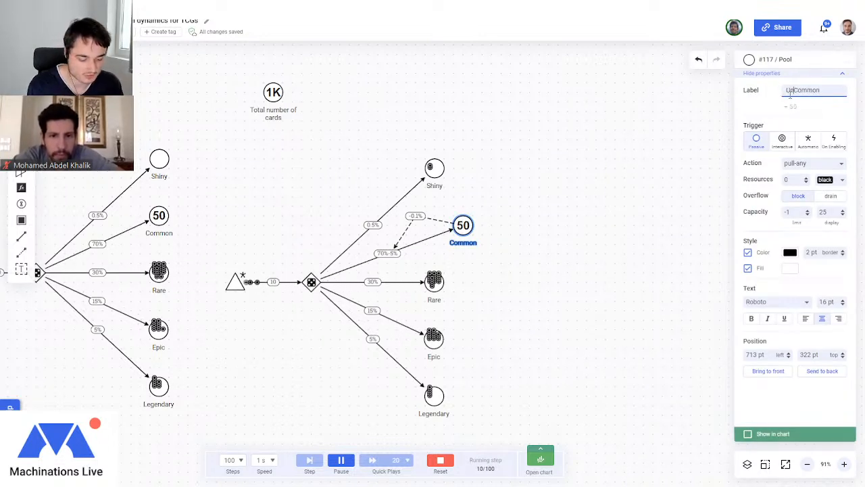
text(e)
key(Return)
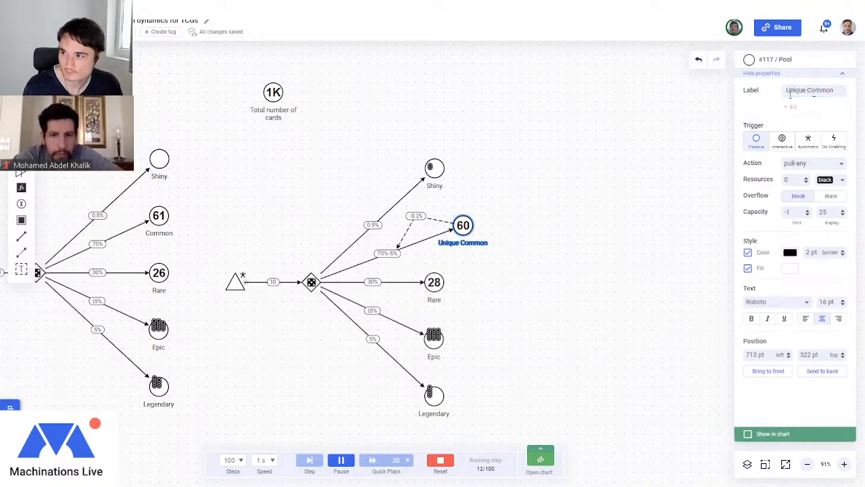
click(579, 181)
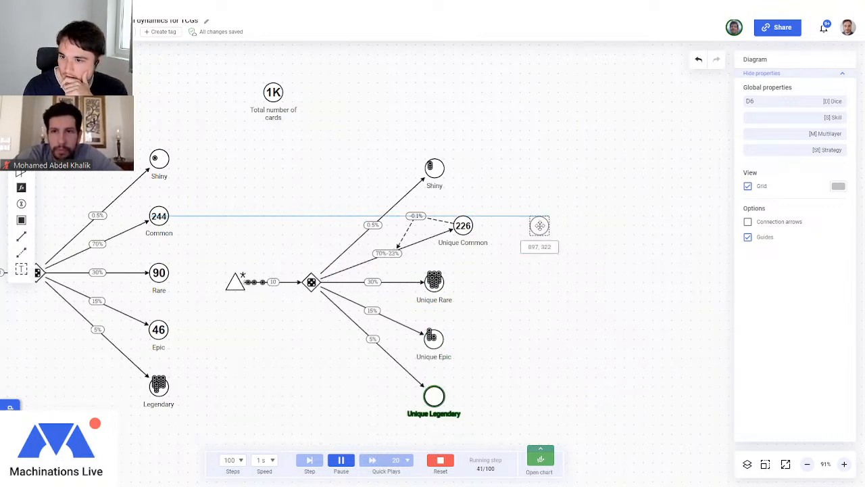
Add a pool to the right of Unique Common and move both pools left, aligning Unique Common with its column.
click(539, 225)
drag(462, 223, 435, 225)
drag(539, 225, 520, 225)
Label the new pool Total Unique commons and reset the simulation.
click(809, 90)
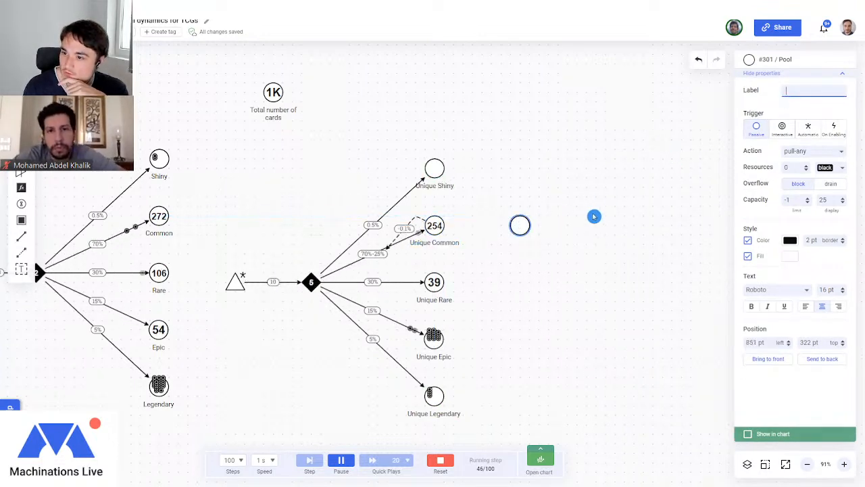
text(Tota)
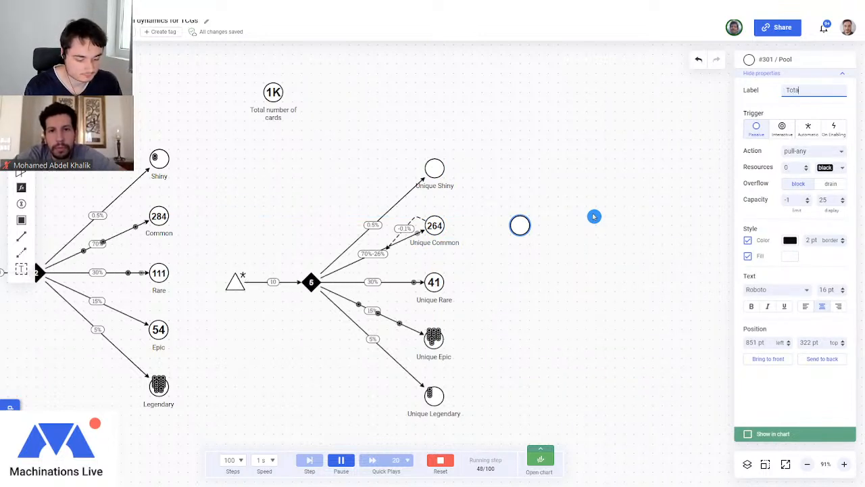
text(l Unique c)
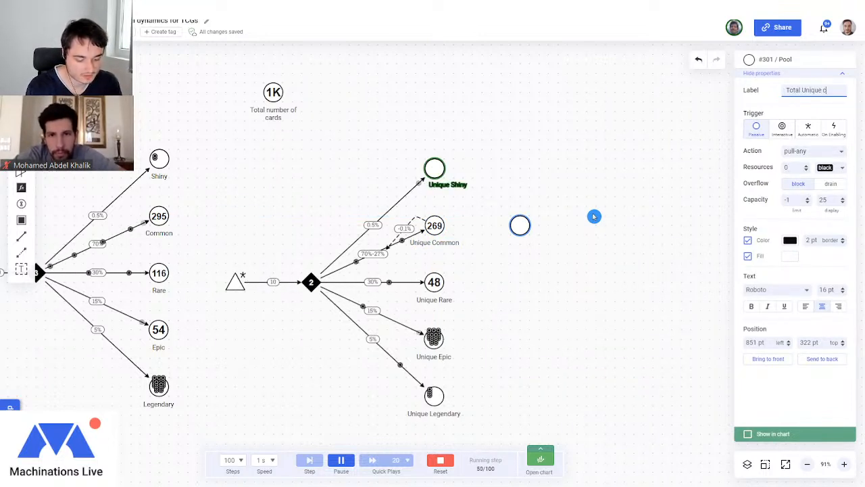
text(ommons)
key(Return)
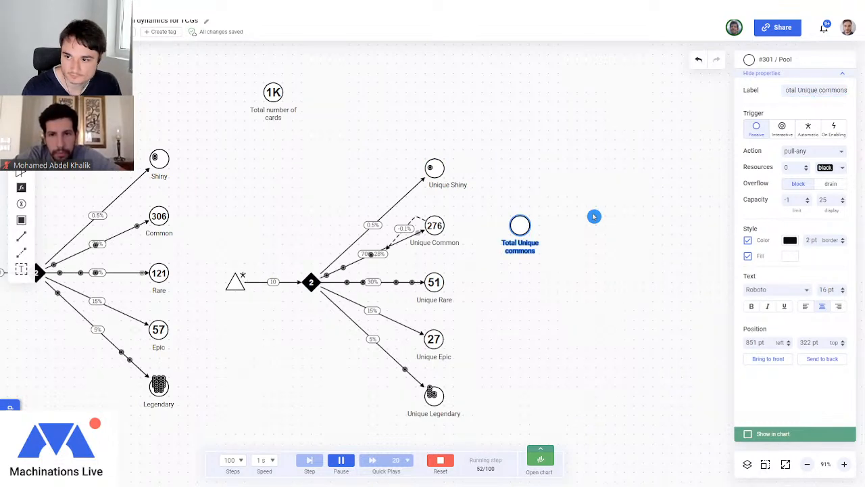
click(448, 458)
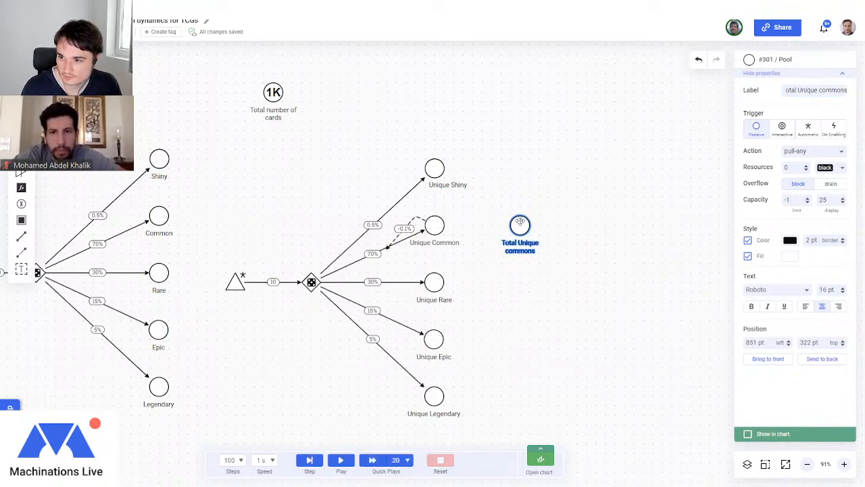
Duplicate the Total Unique commons pool, place the copy beside Unique Shiny, and label it Total Unique shinies.
key(ctrl+v)
drag(534, 235, 521, 170)
drag(824, 89, 856, 88)
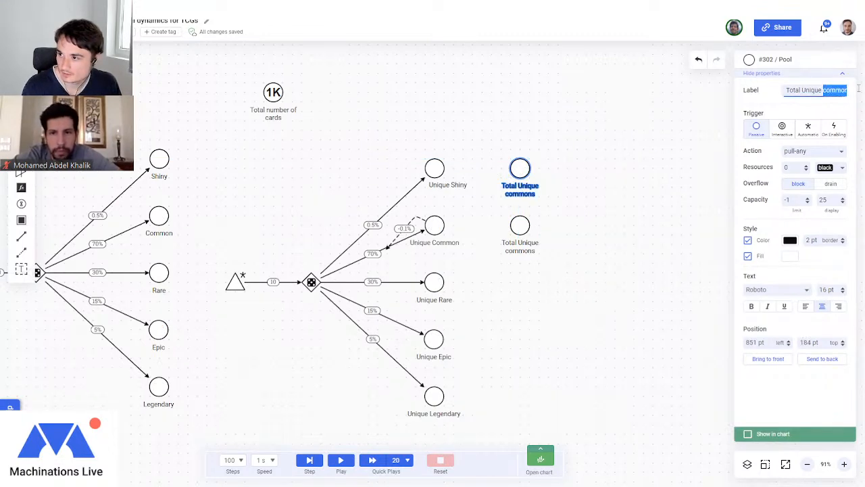
text(S)
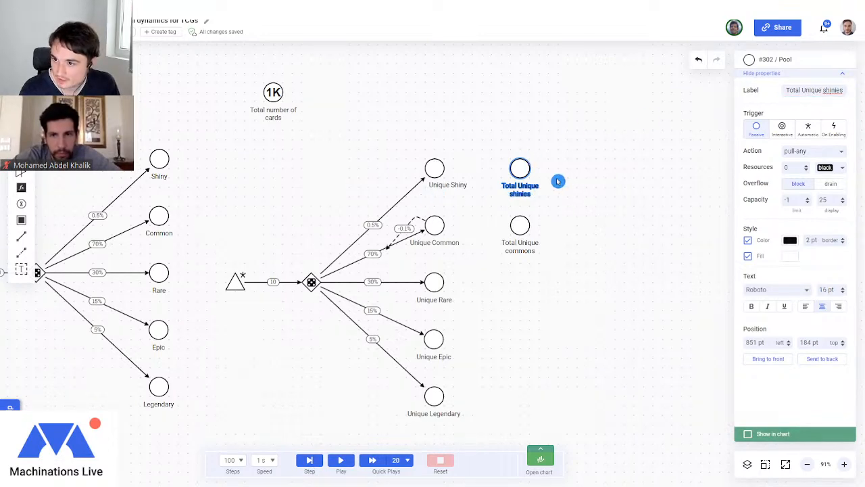
Copy the Total Unique commons pool beside Unique Rare and Unique Epic, labelling the copies Total Unique rare and Total Unique epic.
click(516, 221)
drag(530, 233, 519, 340)
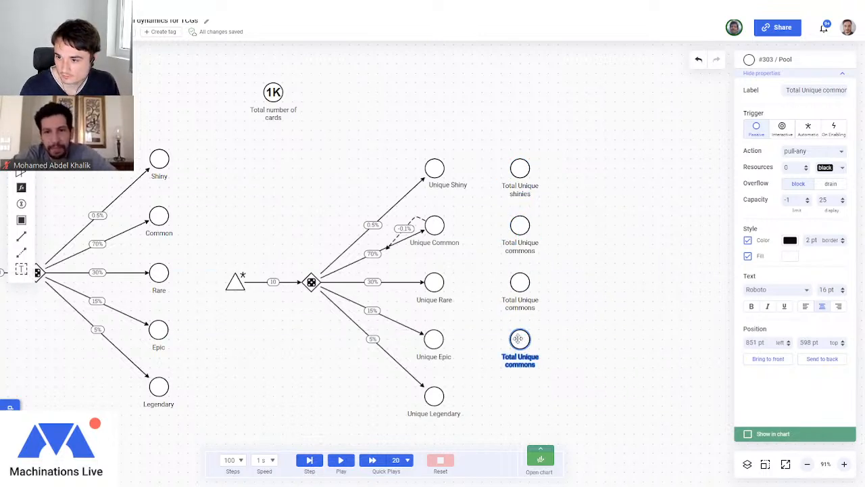
drag(823, 90, 863, 90)
text(epic)
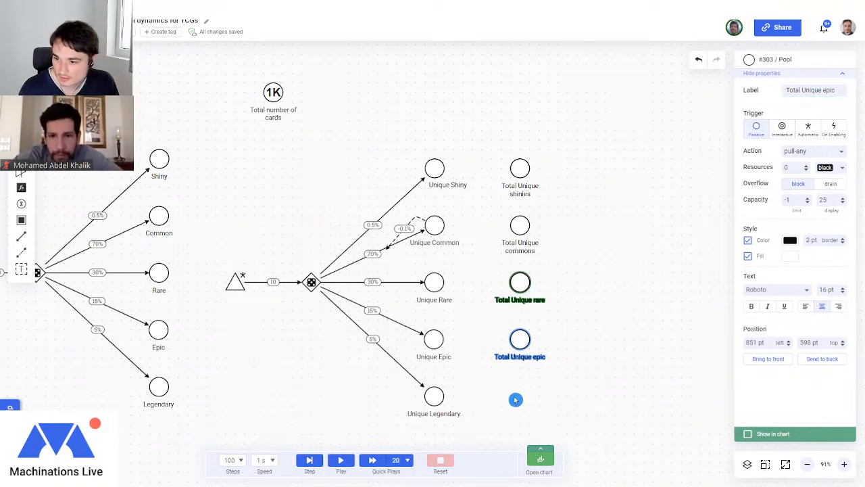
Duplicate the Total Unique epic pool beside Unique Legendary and label the copy Total Unique legendary.
drag(520, 343, 524, 398)
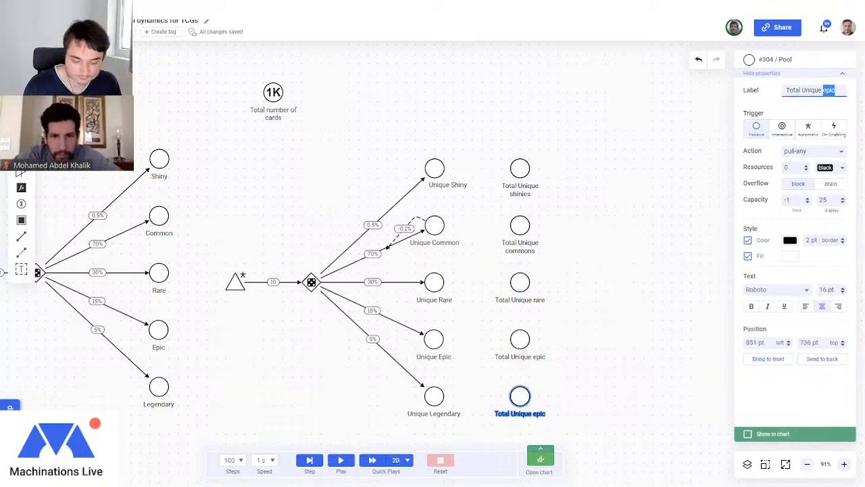
key(Return)
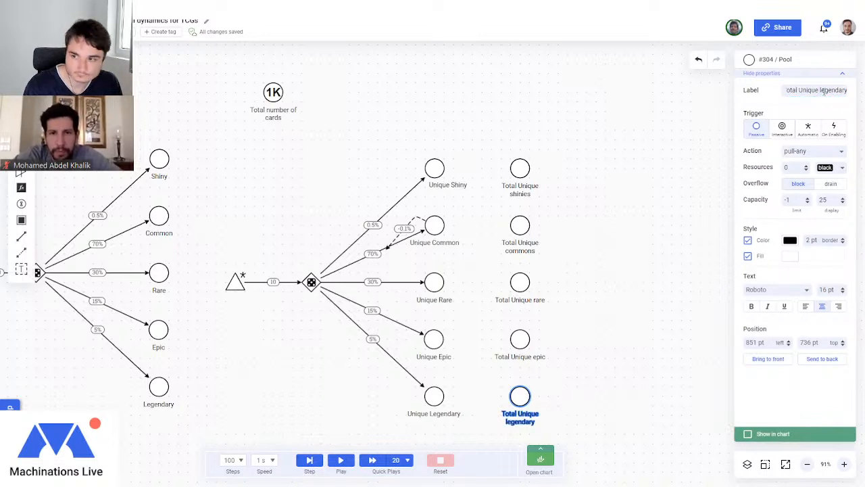
click(635, 200)
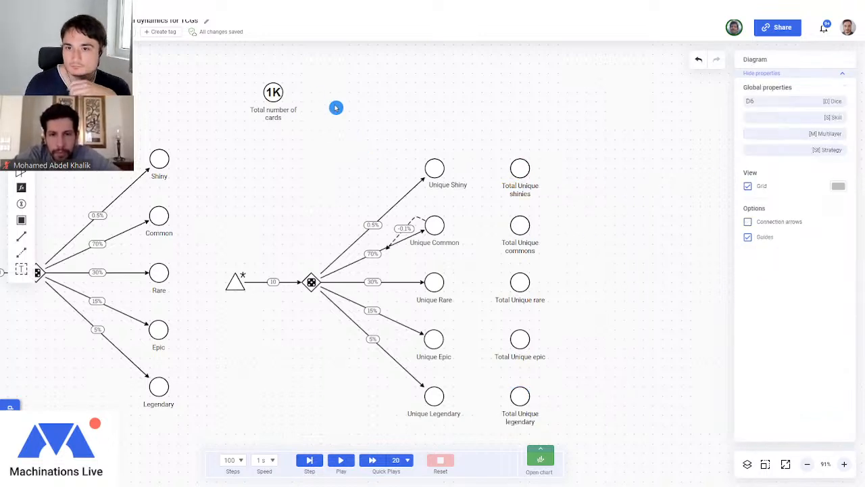
Set the resources of Total Unique commons to 700 and of Total Unique rare to 200.
click(515, 223)
click(788, 166)
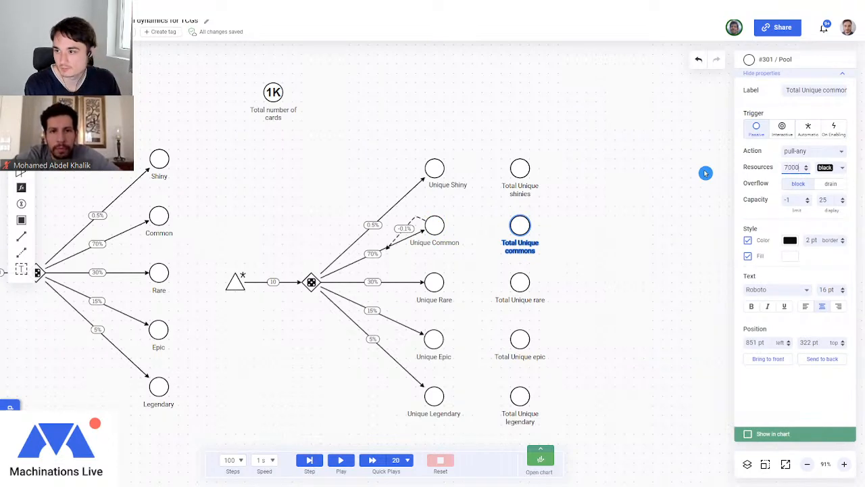
click(654, 259)
click(520, 282)
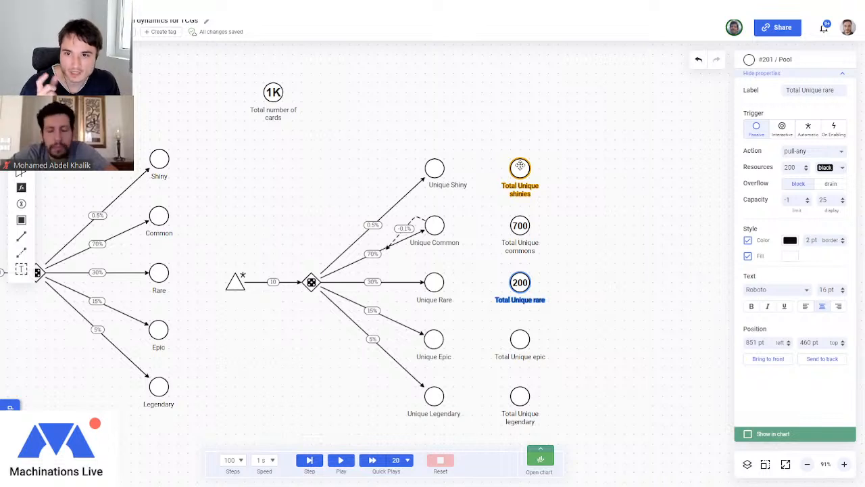
Set the resources of Total Unique epic to 75 and of Total Unique legendary to 25.
click(524, 339)
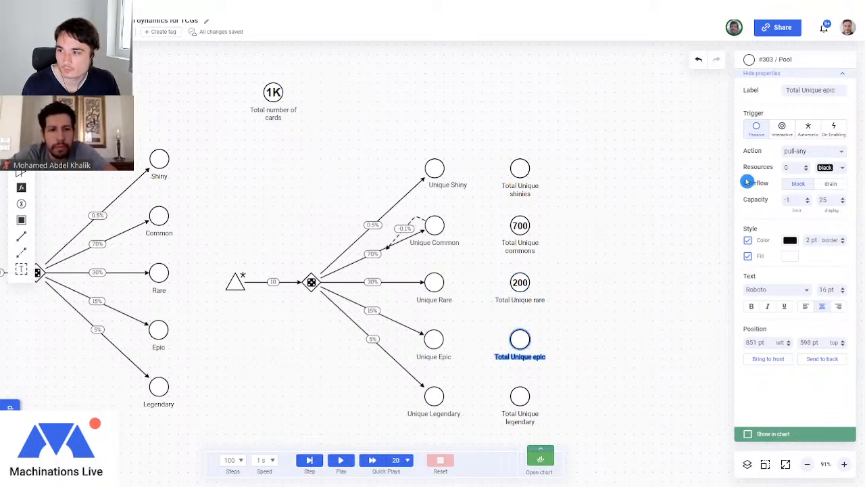
double_click(794, 167)
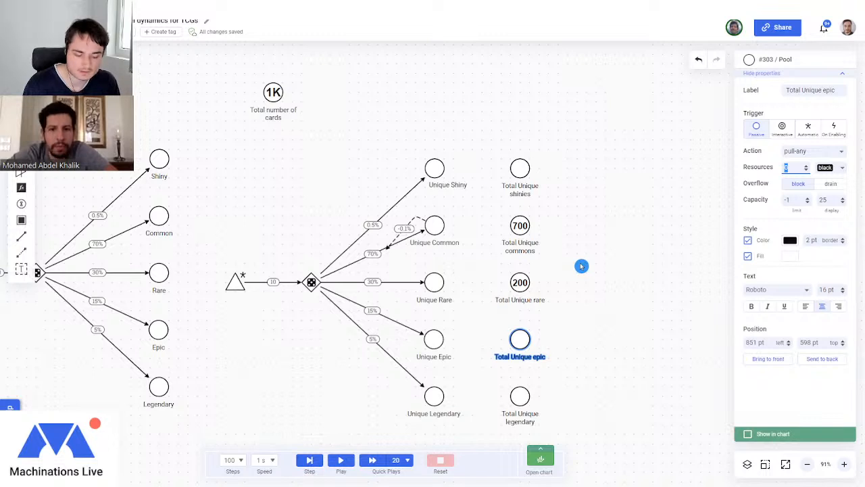
click(522, 396)
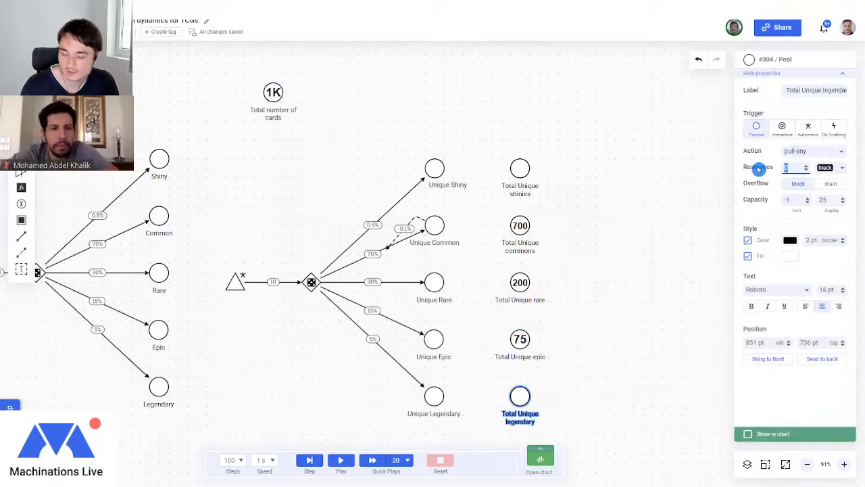
click(566, 143)
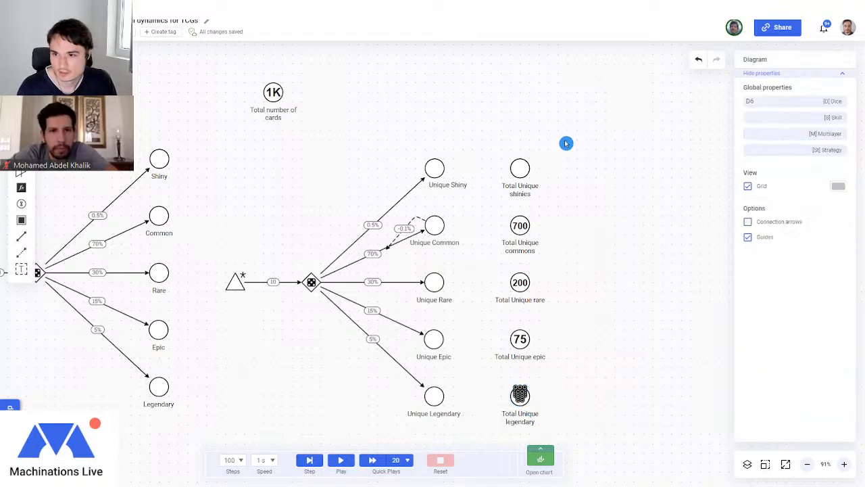
Delete the Total Unique shinies pool beside Unique Shiny.
click(519, 169)
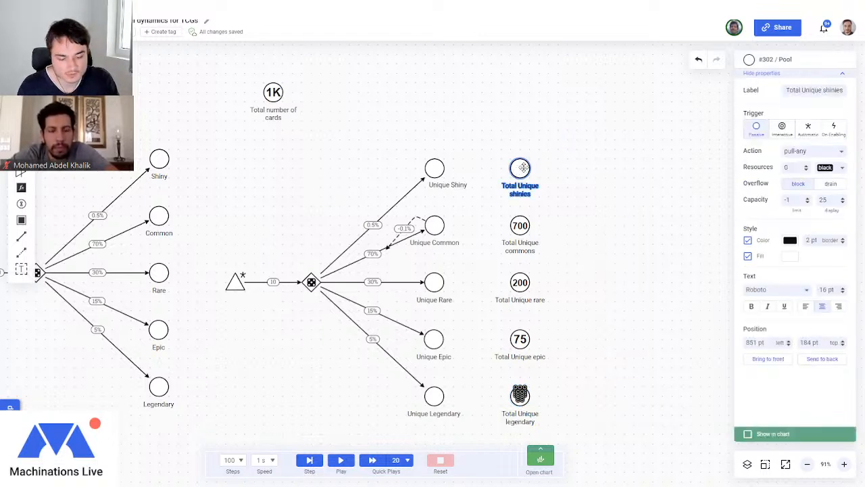
key(Delete)
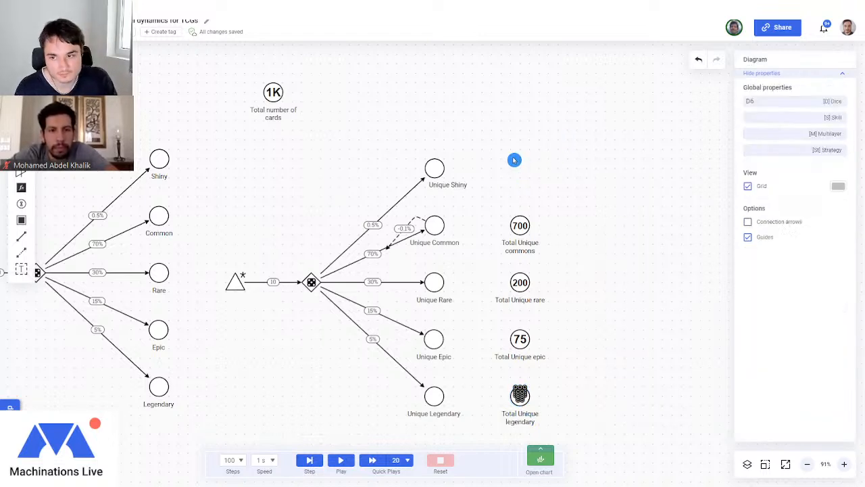
click(406, 197)
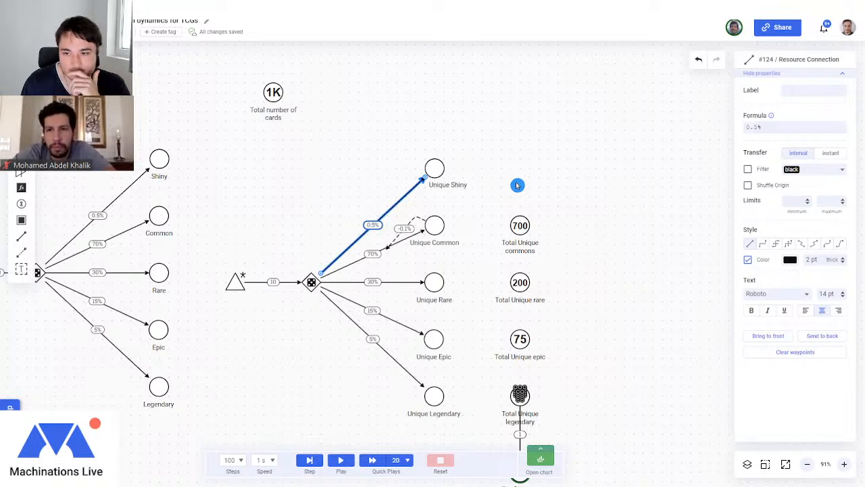
Delete the -0.1% state connection that runs from Unique Common to its 70% resource connection.
click(404, 228)
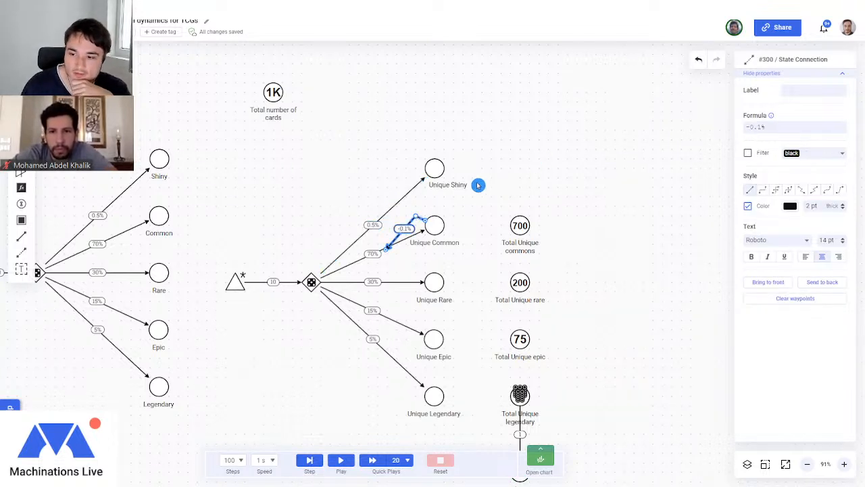
scroll(549, 240, down, 2)
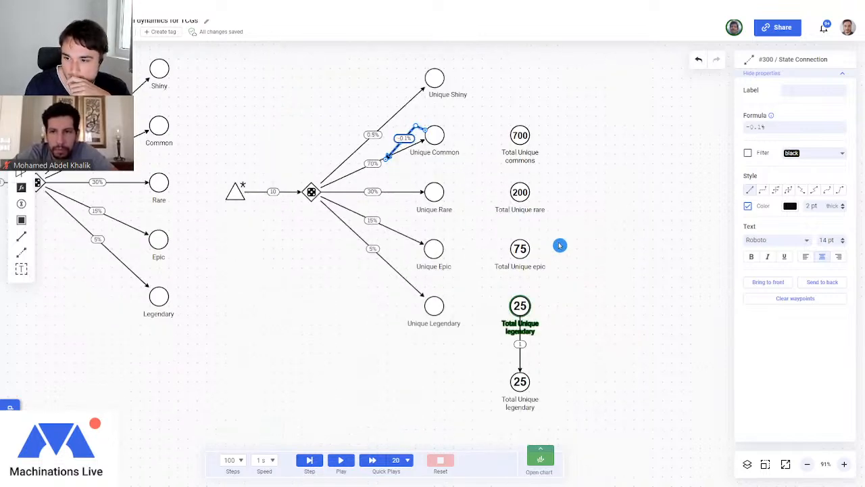
scroll(501, 365, up, 3)
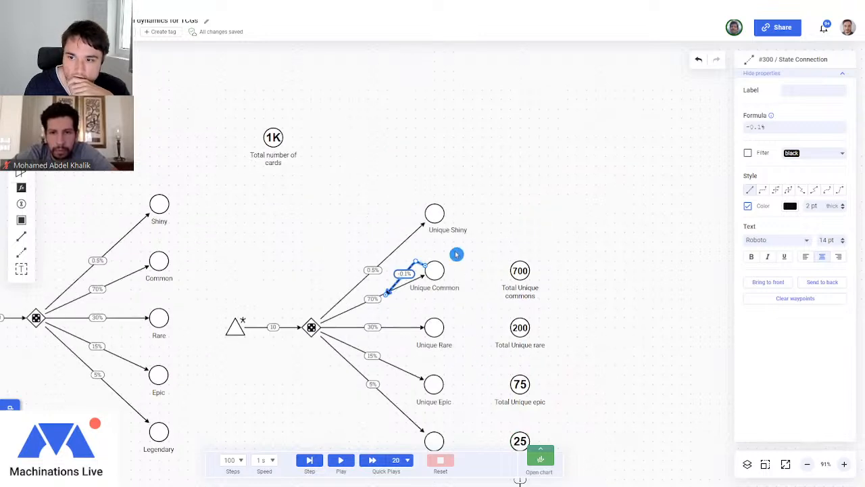
scroll(566, 353, down, 2)
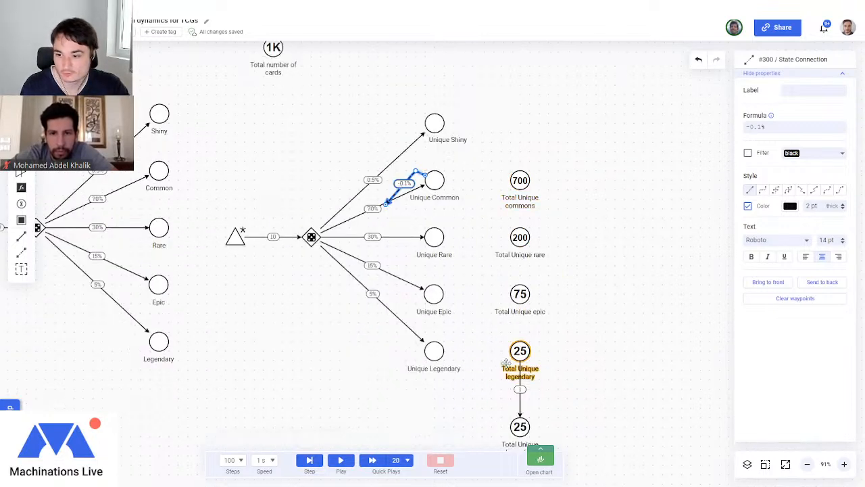
scroll(577, 286, up, 1)
click(455, 201)
click(417, 219)
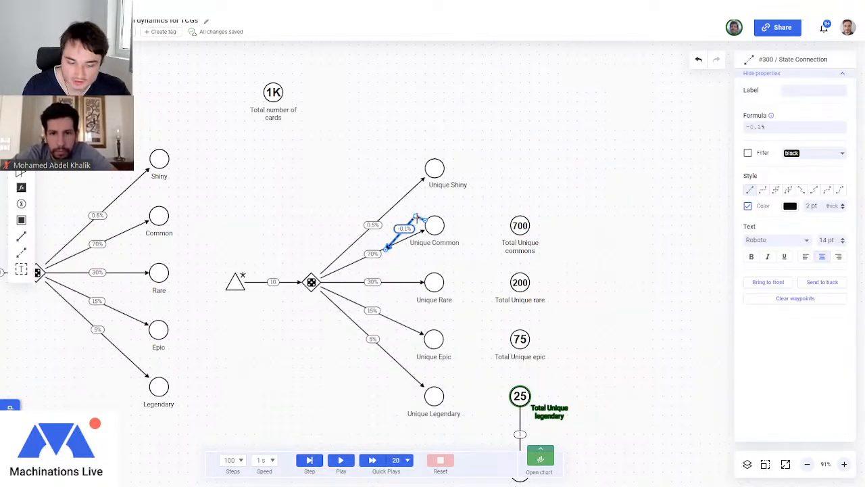
key(Delete)
Delete the extra Total Unique legendary pool below the original one, along with its connection.
scroll(570, 185, down, 1)
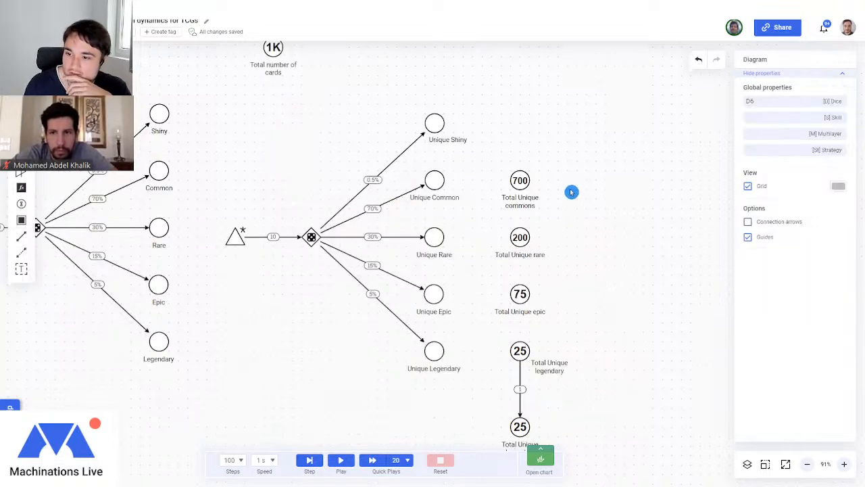
scroll(596, 367, down, 2)
scroll(473, 338, up, 1)
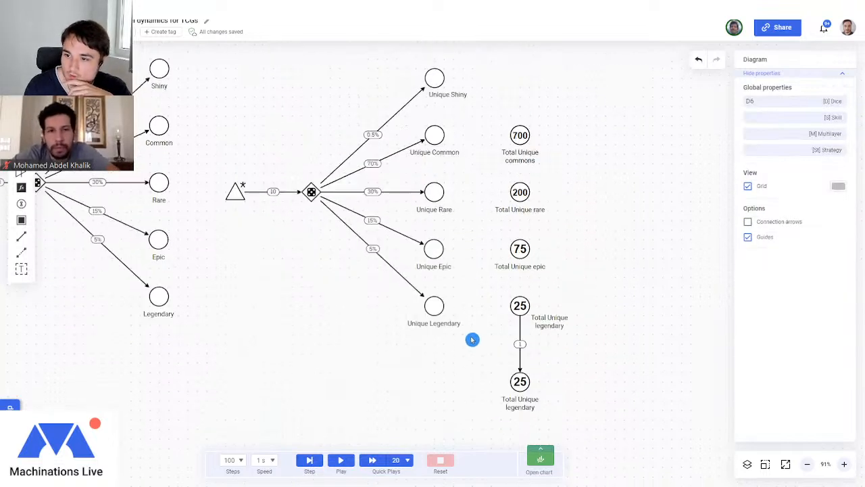
click(435, 135)
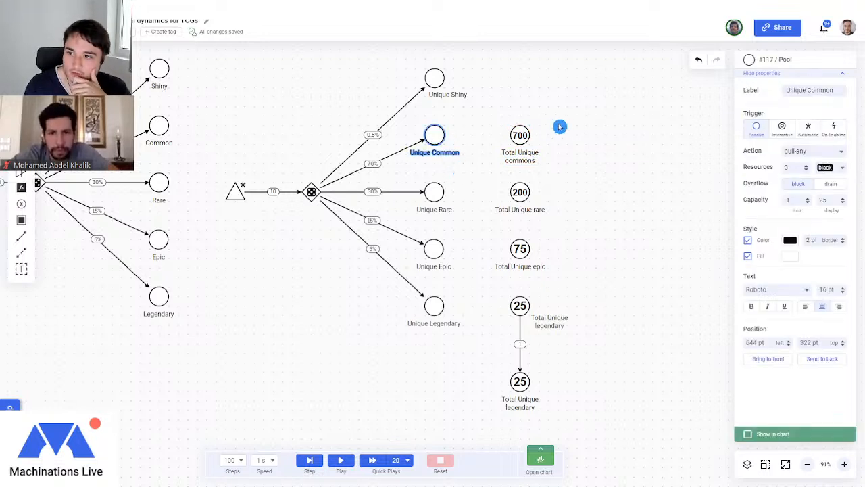
click(520, 382)
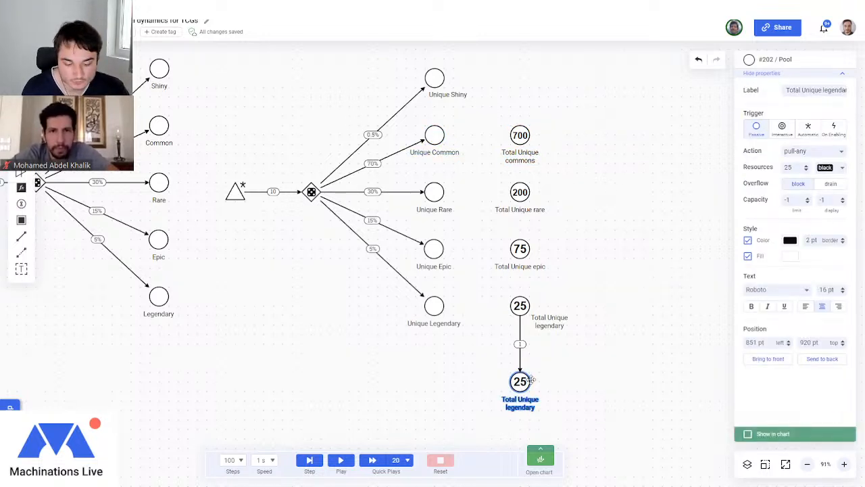
key(Delete)
Move the four Total Unique pools together farther away from the Unique pools, keeping their rows aligned.
drag(487, 92, 592, 367)
drag(519, 306, 557, 306)
click(512, 333)
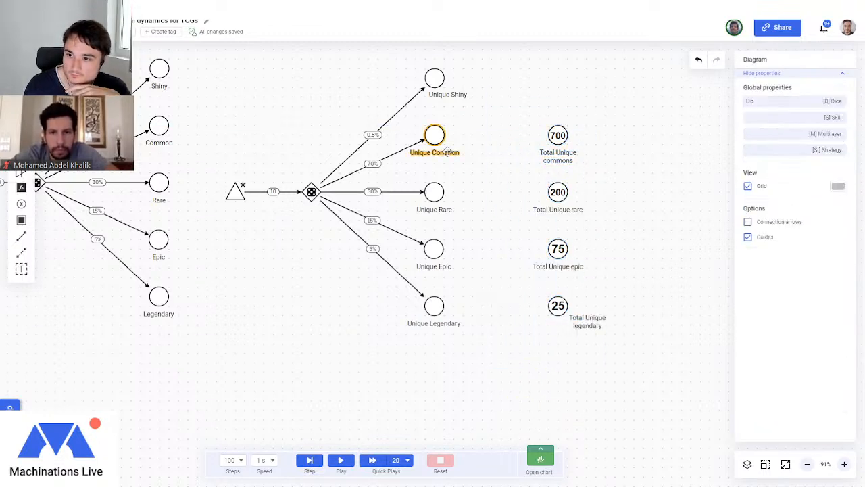
Add a register between Unique Common and Total Unique commons, linking state connections a from the total and b from Unique Common.
click(553, 137)
click(429, 138)
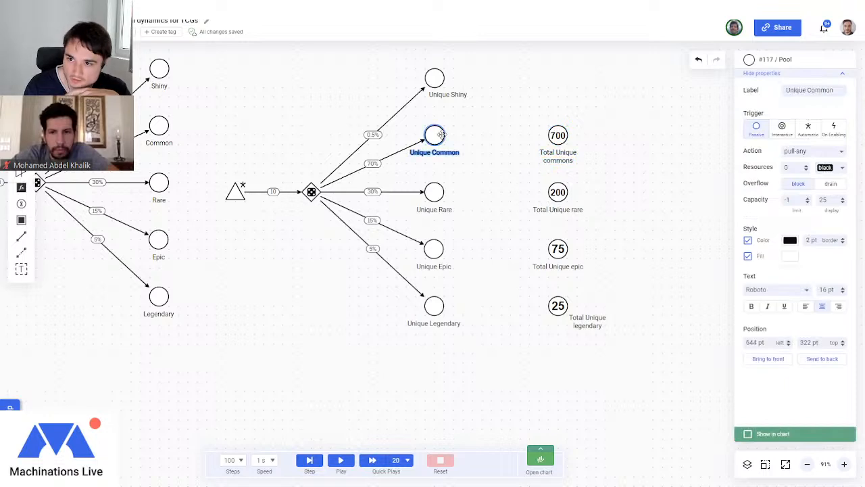
drag(65, 187, 492, 136)
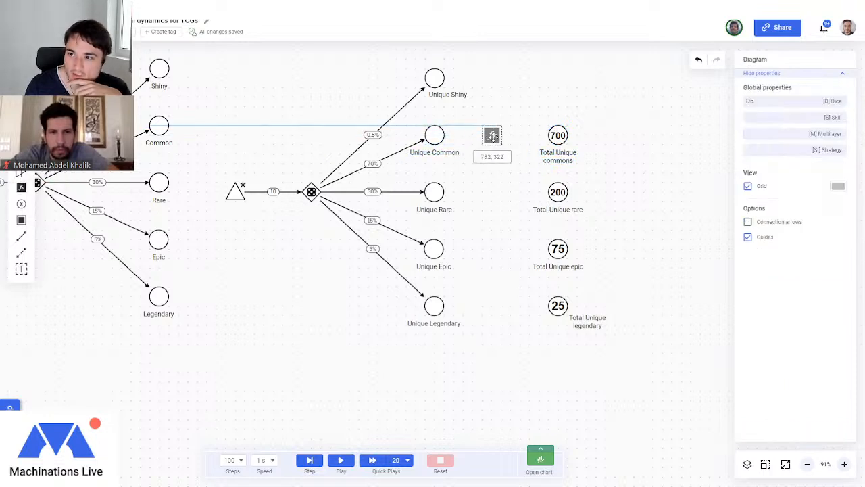
click(21, 252)
drag(558, 142, 482, 136)
click(21, 254)
click(500, 95)
Set the new register's formula to a-b and label it Unowned common cards.
click(492, 135)
click(774, 128)
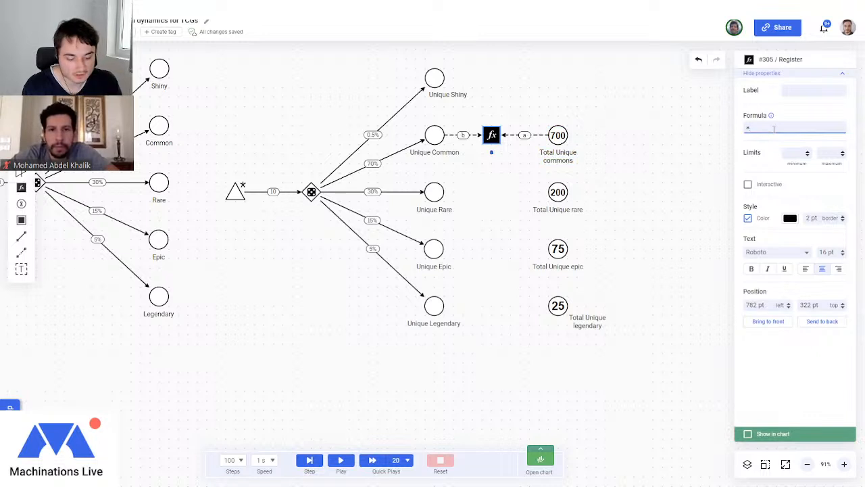
text(a-b)
key(Return)
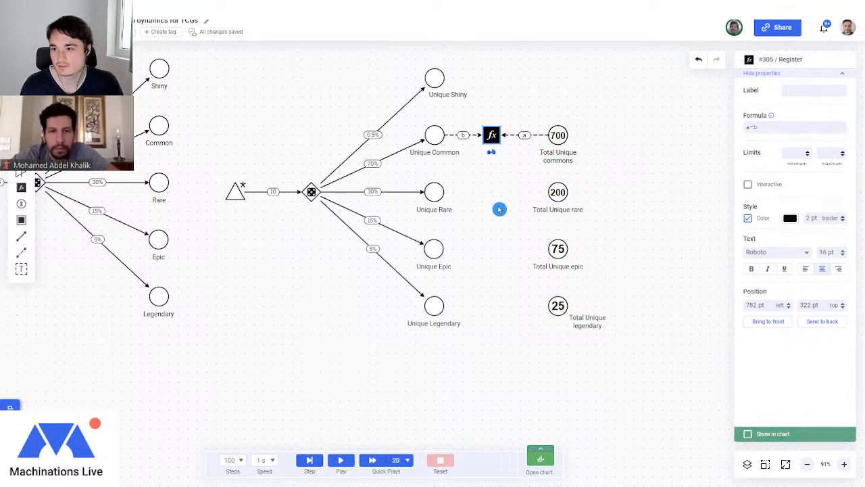
click(811, 92)
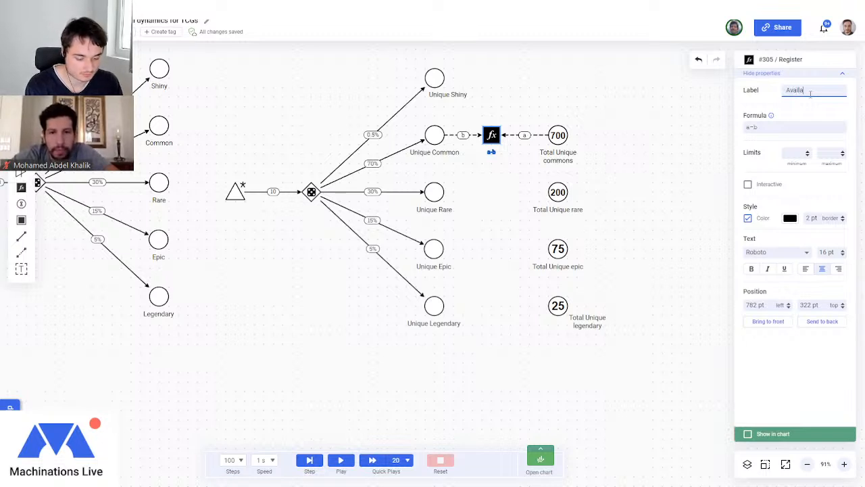
text(Unowned common cards)
key(Return)
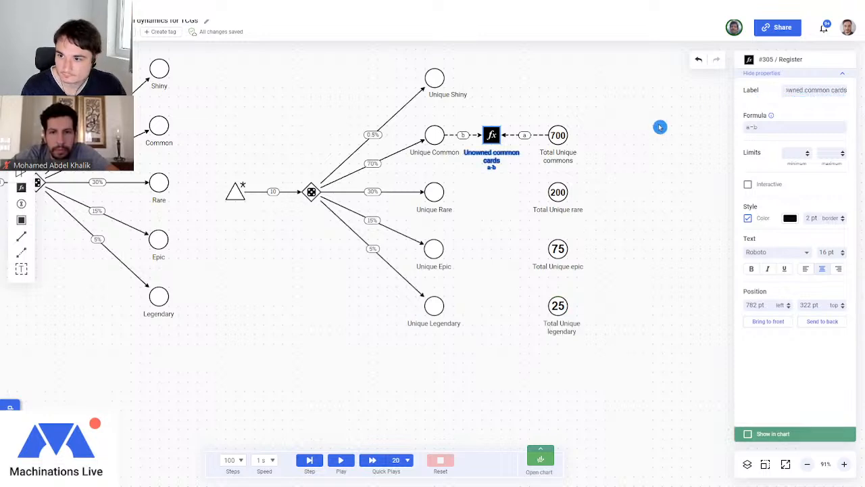
click(624, 170)
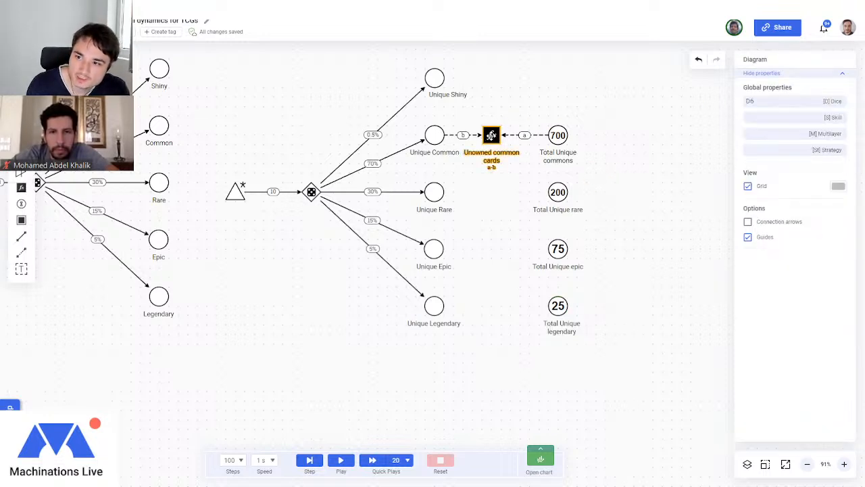
Connect the Unowned common cards register to the 70% connection with a -0.1% state connection routed above Unique Common.
scroll(481, 115, up, 1)
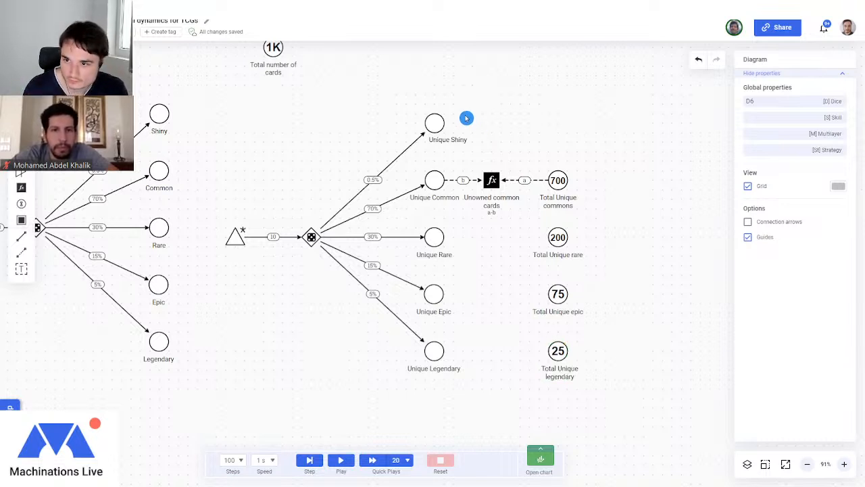
drag(373, 204, 388, 200)
click(26, 249)
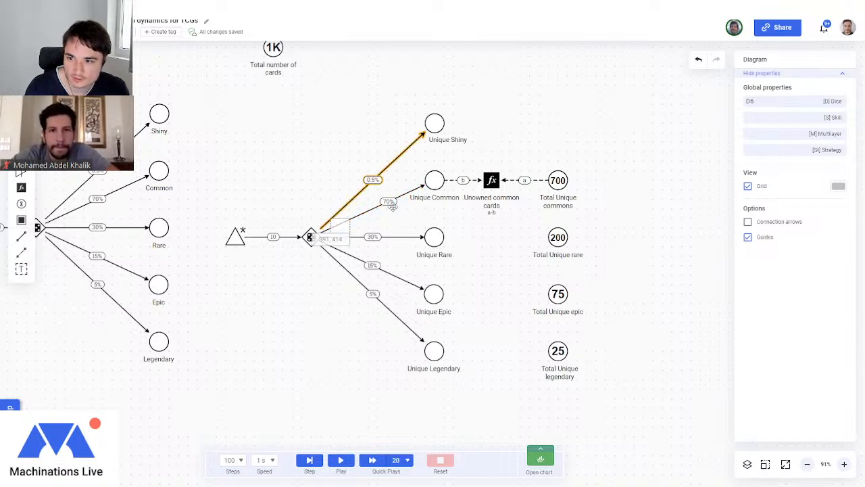
drag(491, 180, 388, 202)
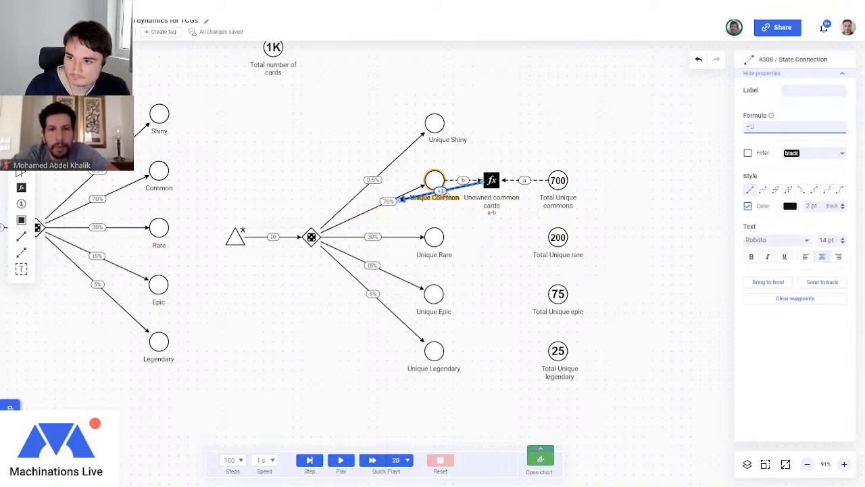
drag(441, 192, 430, 163)
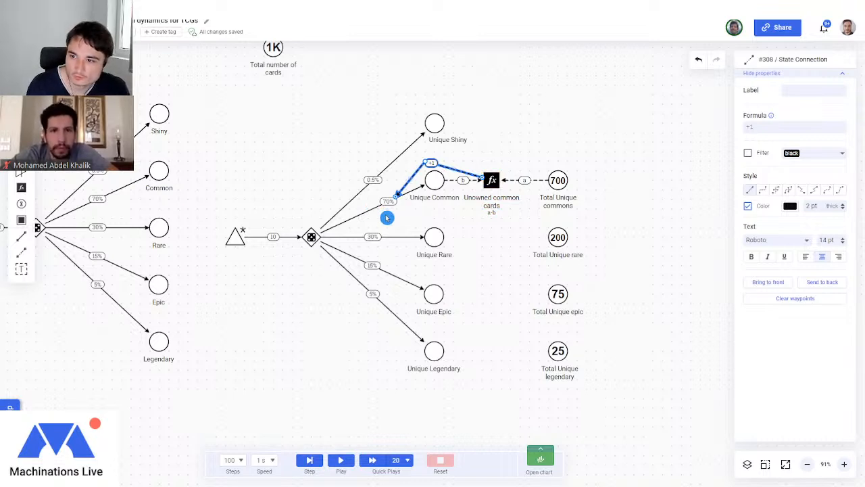
drag(769, 129, 734, 129)
text(-0.1)
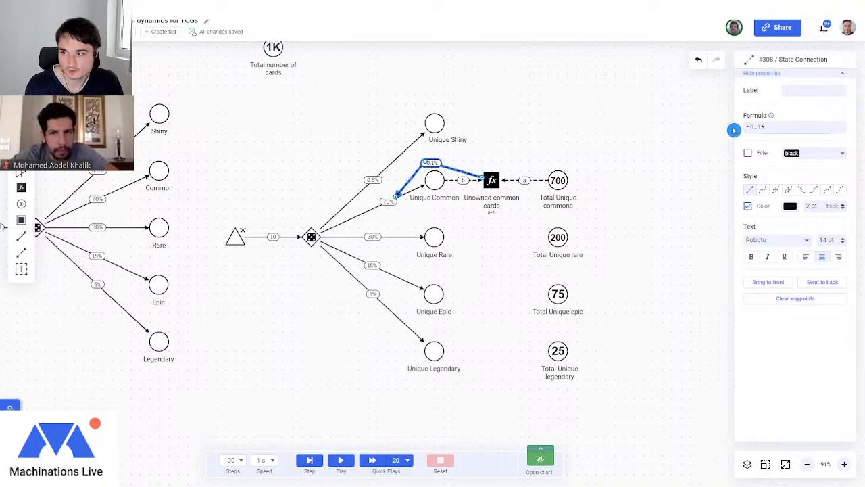
click(543, 159)
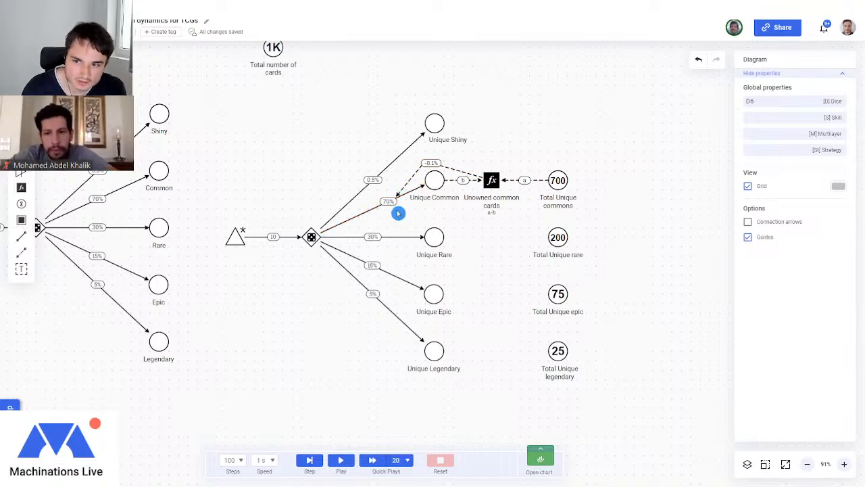
Add a register between Unique Rare and Total Unique rare, with state connection b from Unique Rare and a from the total.
click(434, 237)
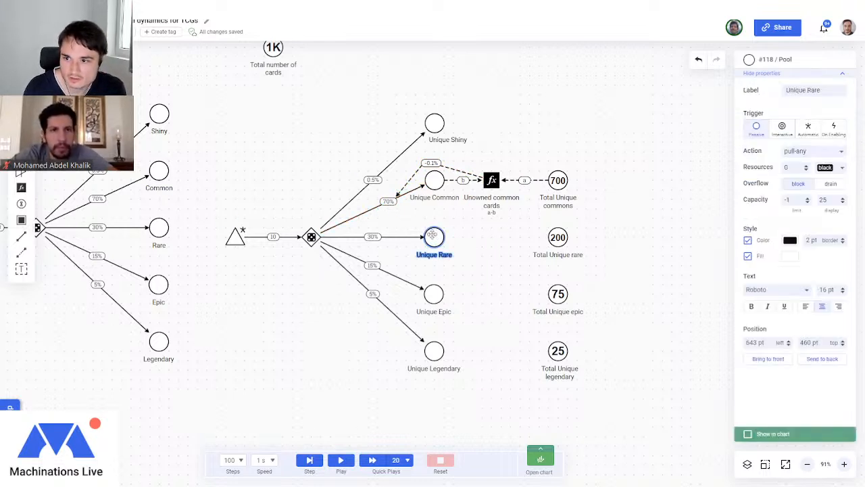
click(21, 188)
drag(510, 235, 492, 237)
click(462, 237)
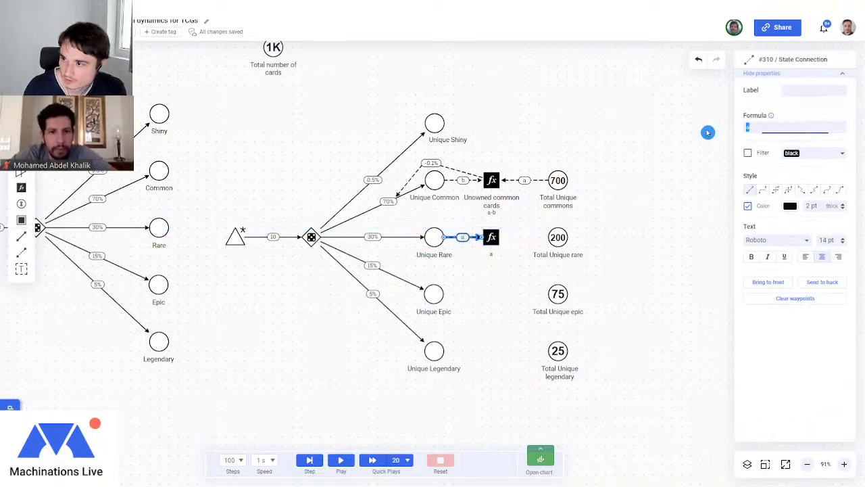
click(21, 252)
drag(554, 238, 493, 236)
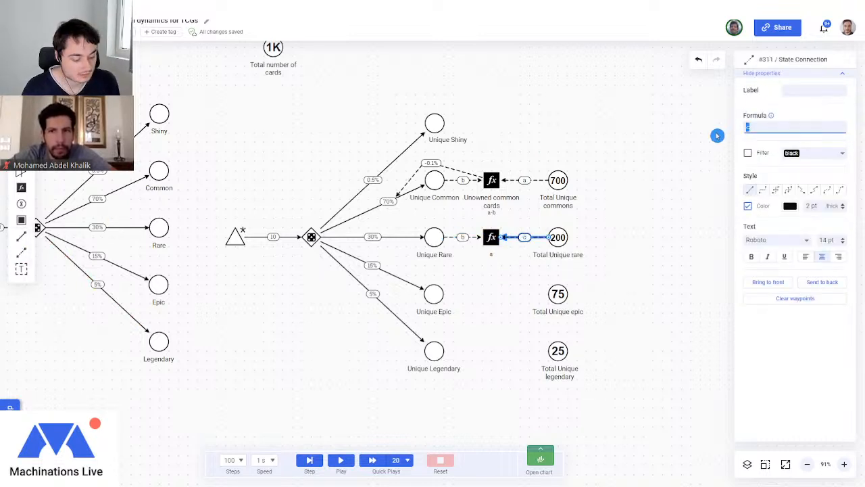
click(614, 233)
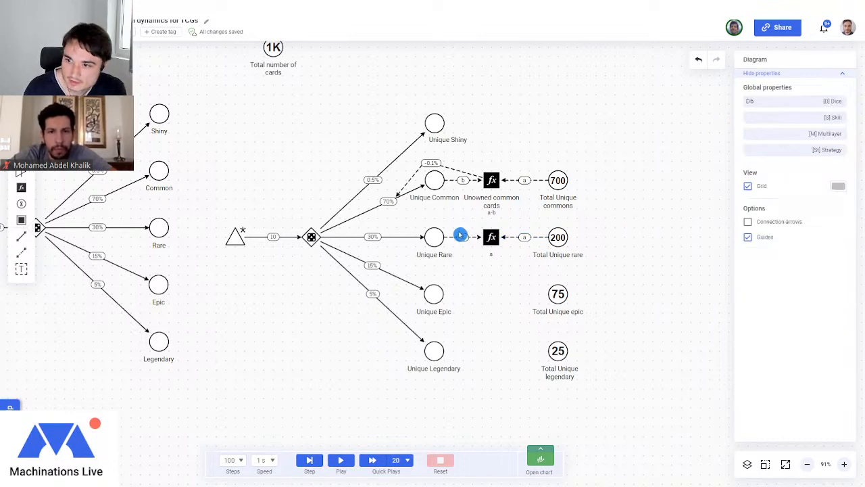
Set the formula of the resource connection to Unique Common to 700% and the one to Unique Rare to 200%.
click(400, 235)
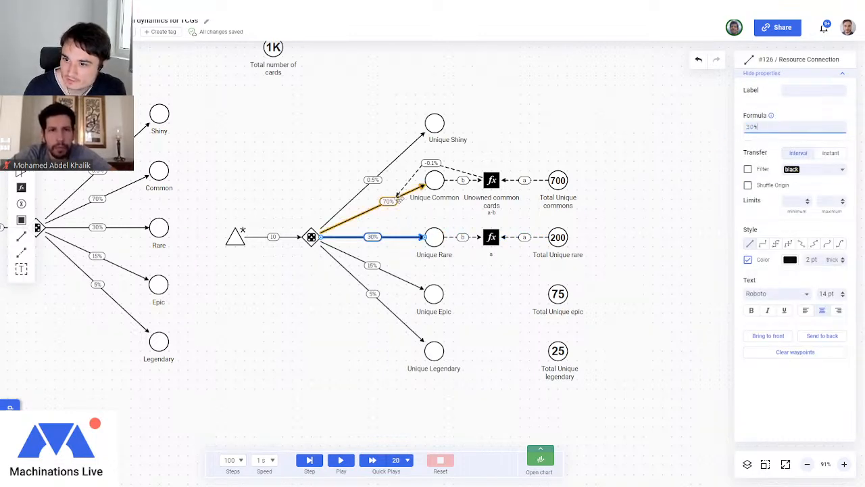
click(397, 197)
drag(760, 128, 744, 130)
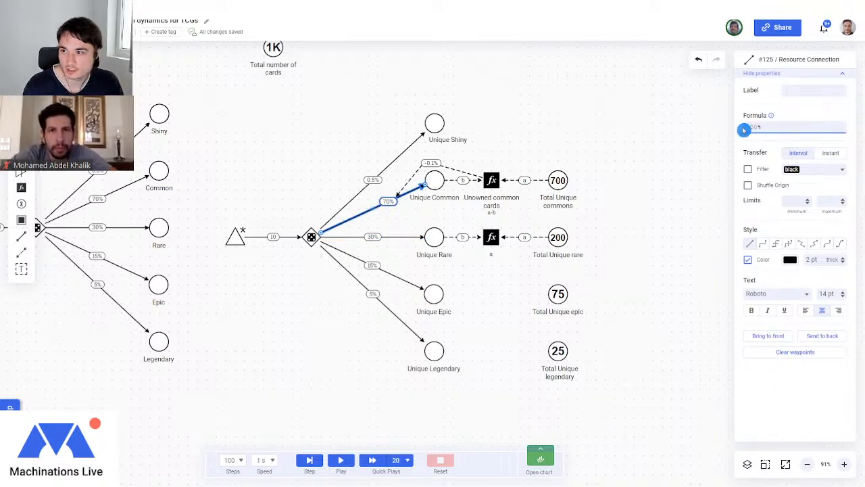
click(610, 127)
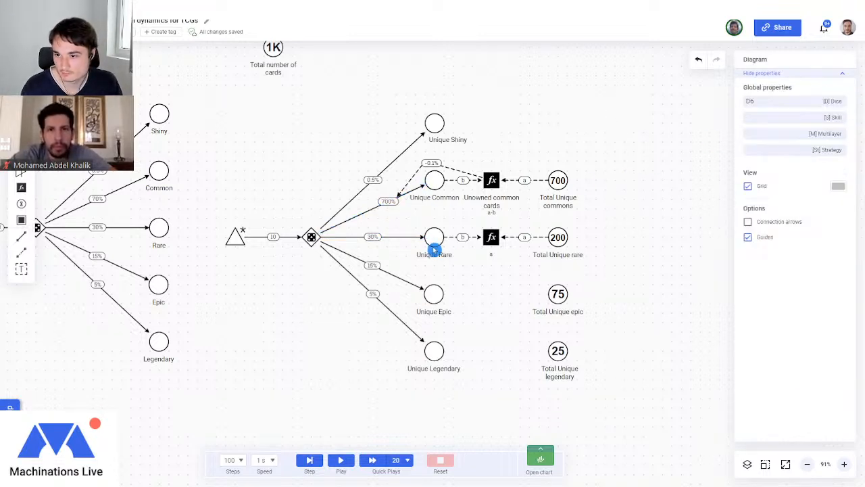
click(395, 238)
drag(760, 128, 723, 130)
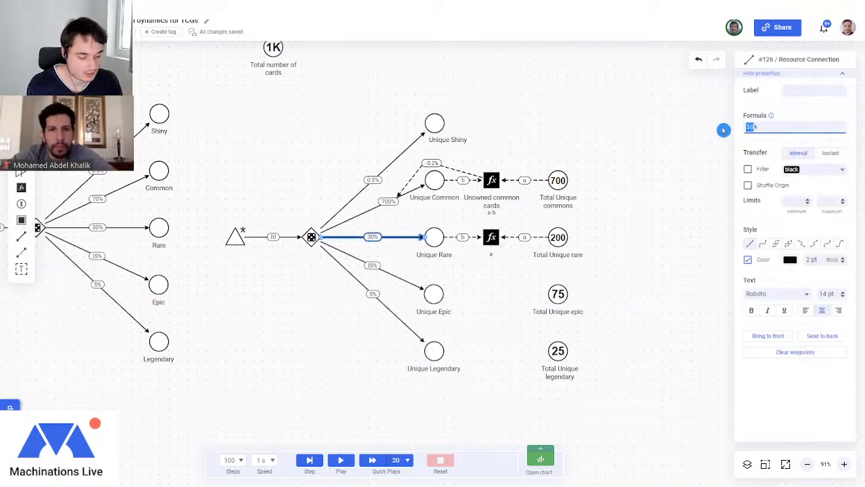
text(200%)
click(682, 259)
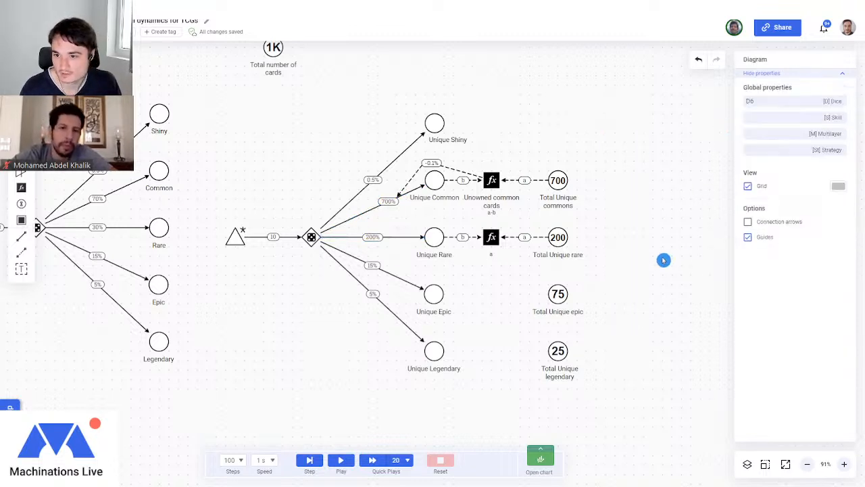
Set the formula of the resource connection to Unique Epic to 75% and the one to Unique Legendary to 25%.
click(386, 273)
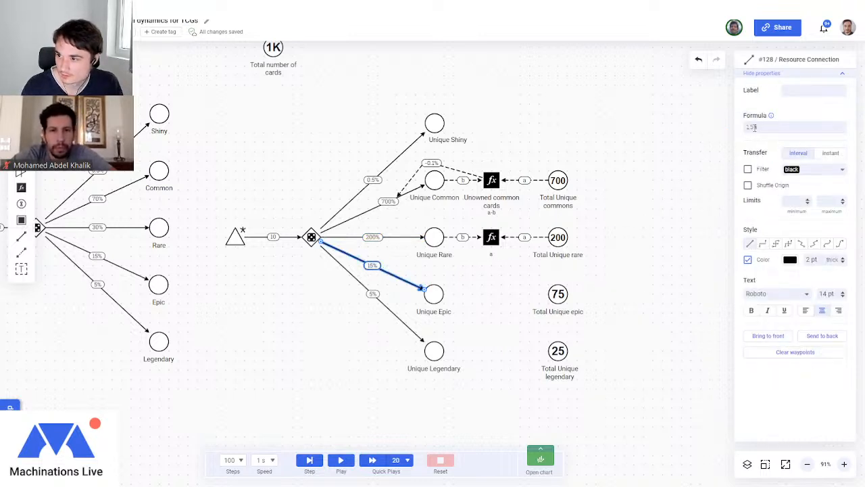
drag(755, 127, 728, 134)
text(75%)
click(476, 340)
click(404, 322)
double_click(750, 127)
text(25%)
click(580, 139)
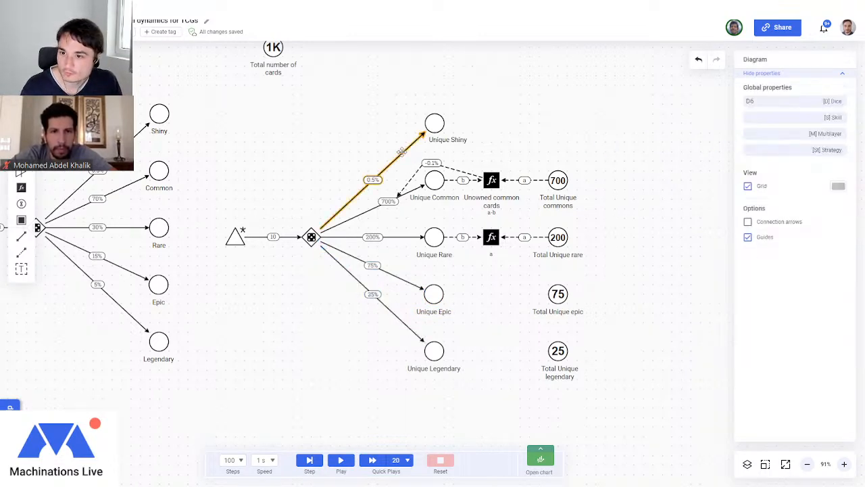
Set the formula of the resource connection to Unique Shiny to 10%.
click(405, 156)
double_click(757, 126)
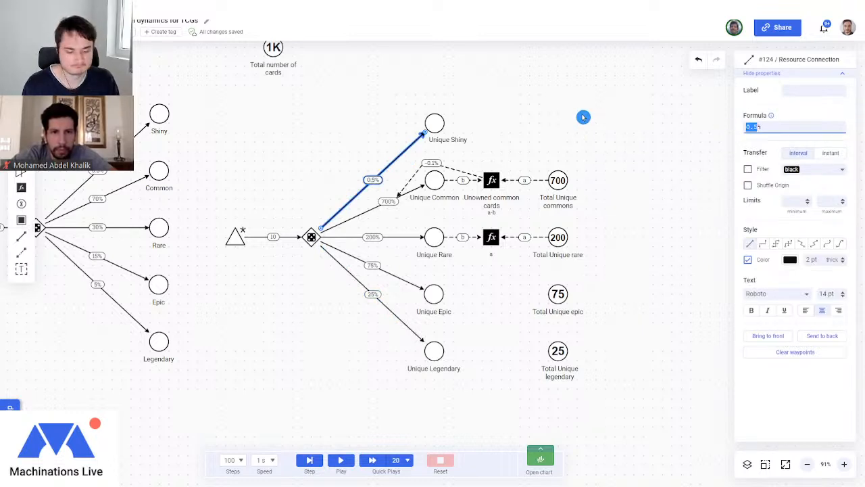
text(1.0%)
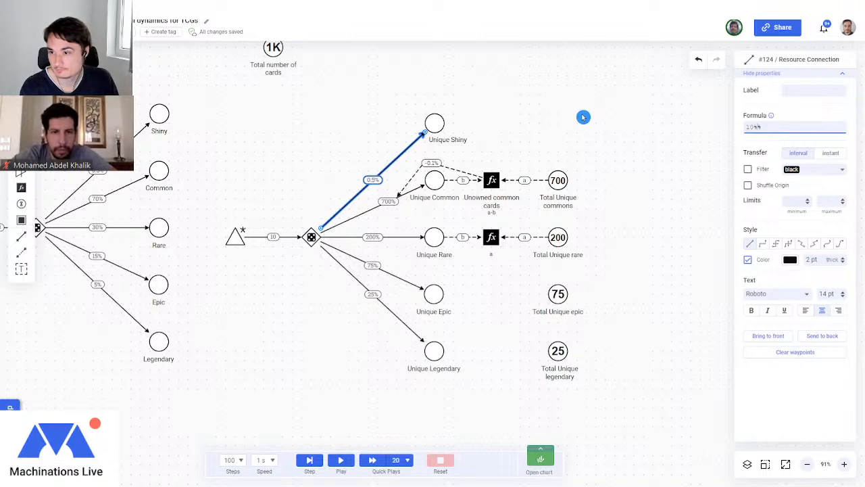
click(584, 118)
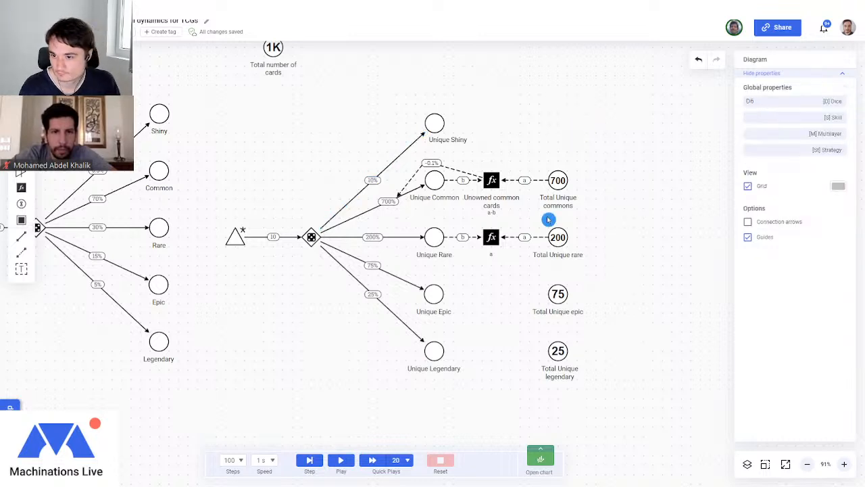
Complete the rare register's formula as a-b and set the state connection from Unowned common cards to -1%.
click(489, 238)
click(757, 129)
text(-b)
click(454, 168)
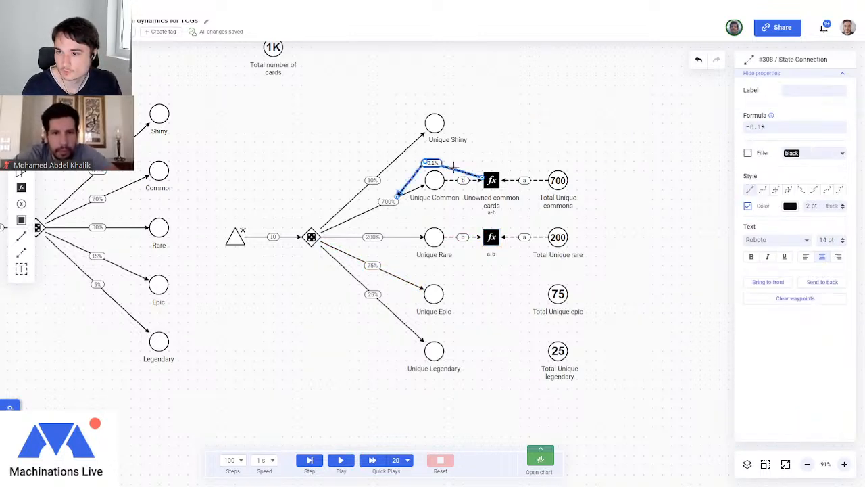
click(760, 125)
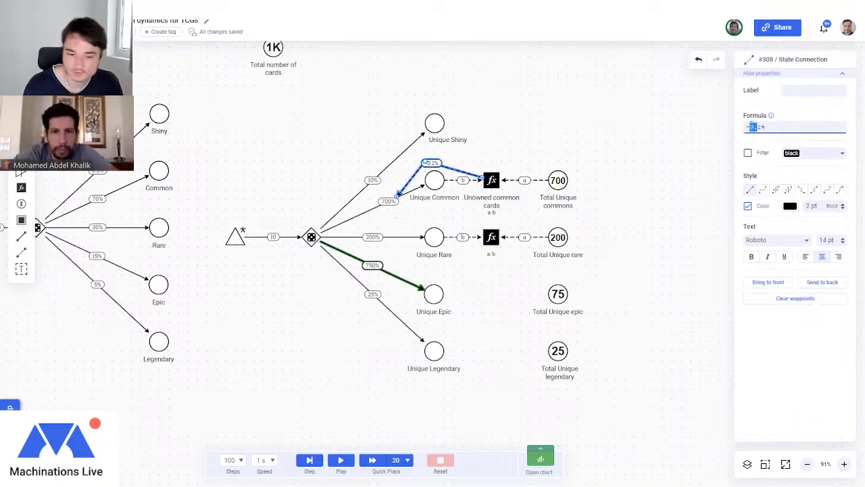
click(614, 130)
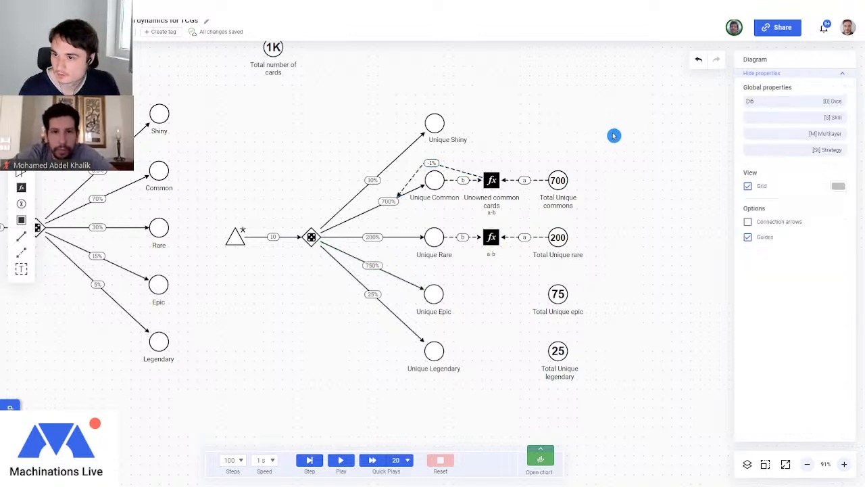
Add a -1% state connection from the rare register to the 200% connection, routed above Unique Rare.
click(25, 255)
mouse_move(490, 237)
mouse_down()
mouse_move(387, 237)
mouse_move(433, 210)
mouse_up()
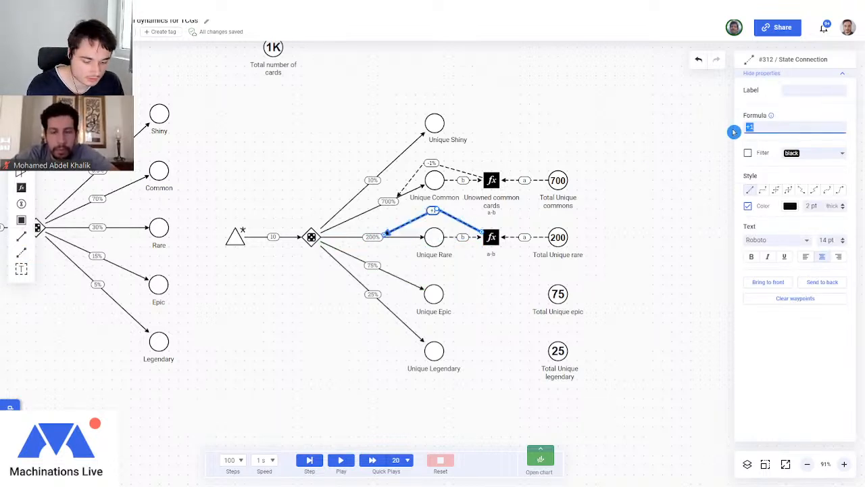
key(Return)
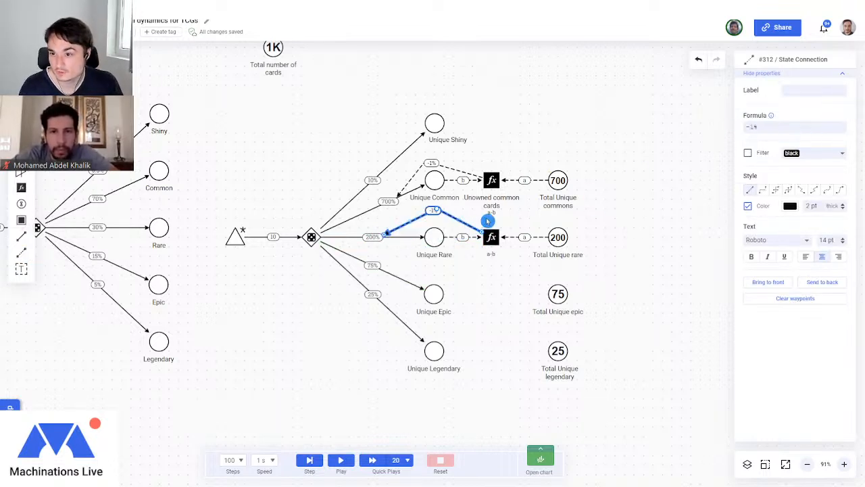
click(464, 217)
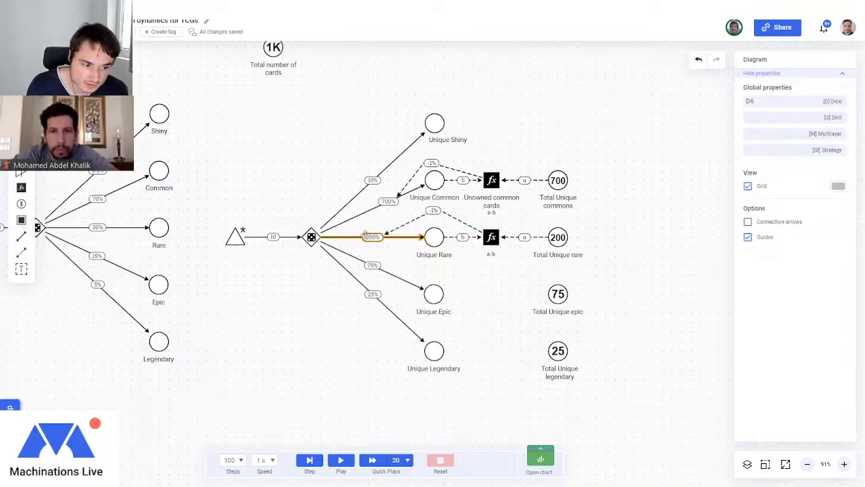
Try a formula of -1 on the rare register's state connection and run one simulation step.
click(424, 215)
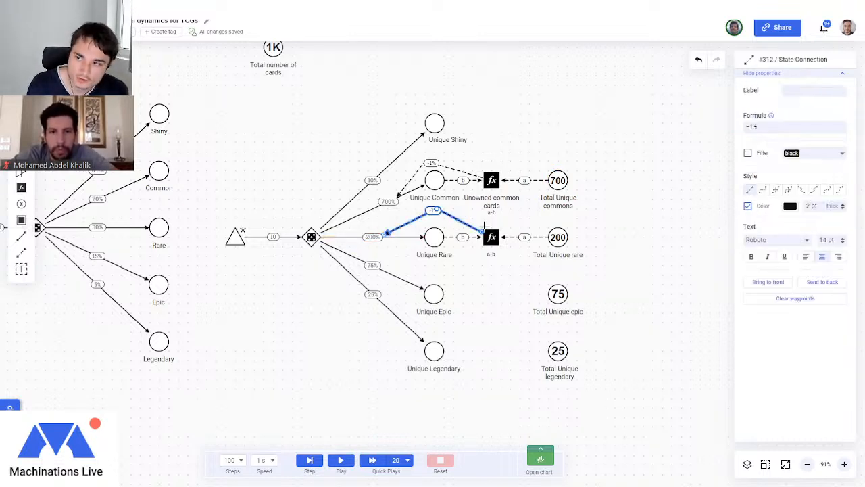
click(777, 125)
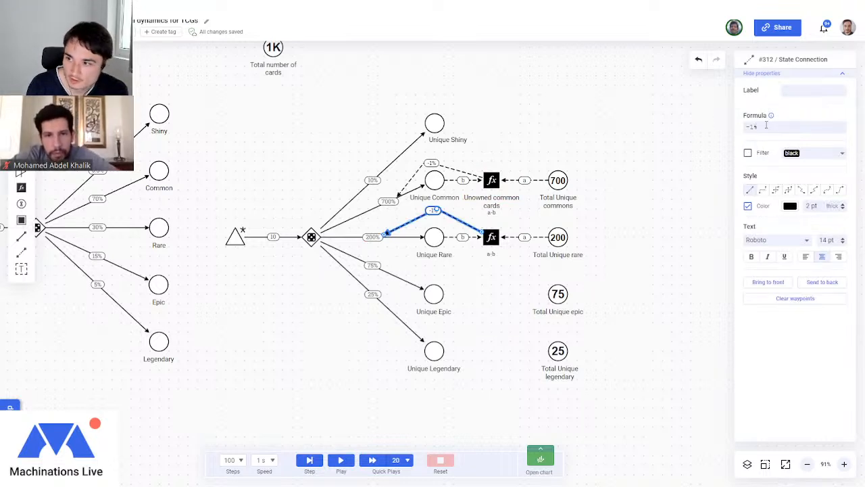
text(-1)
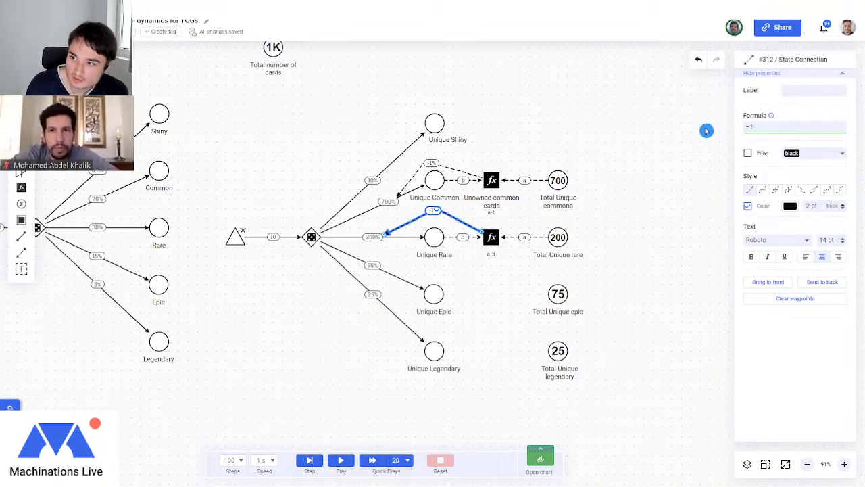
click(585, 97)
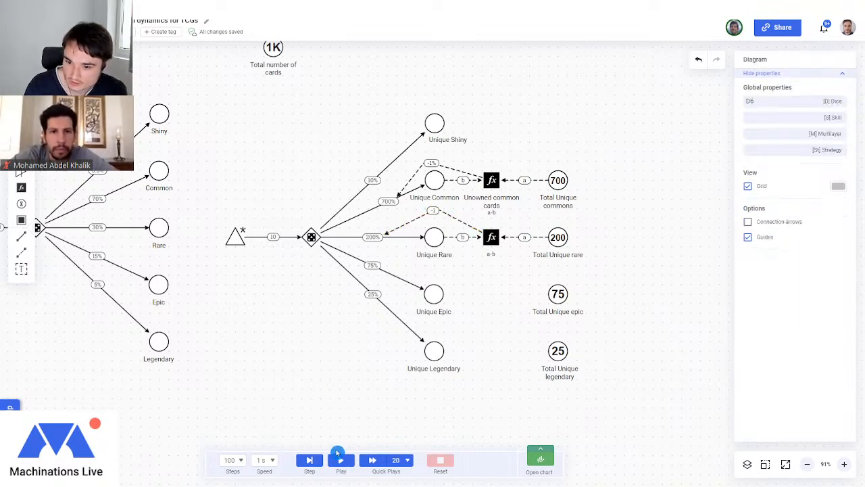
click(309, 460)
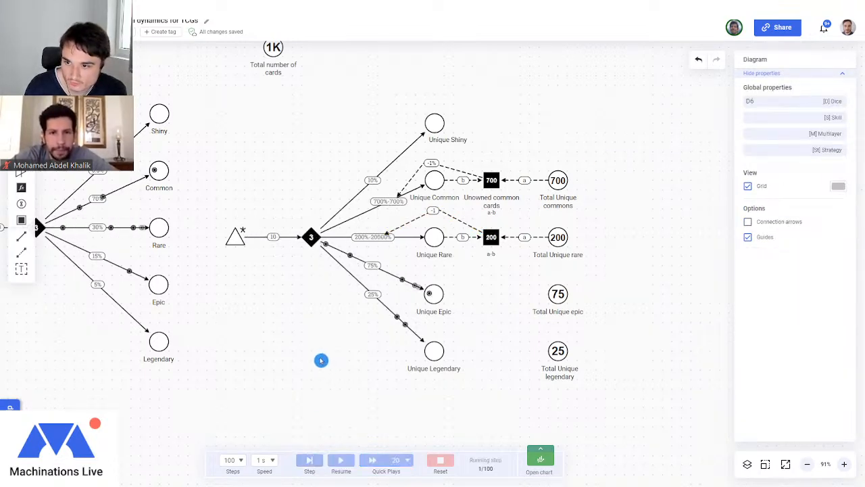
click(310, 460)
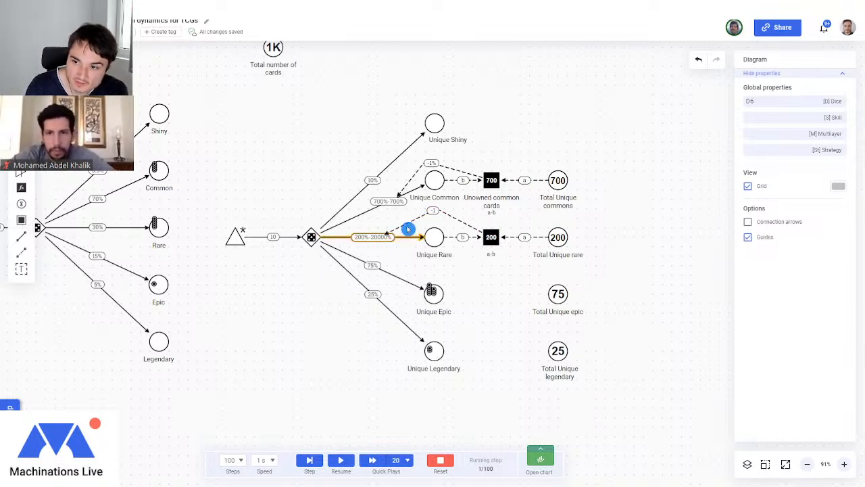
Set the formula of the rare register's state connection to -1% and reset the simulation.
click(431, 212)
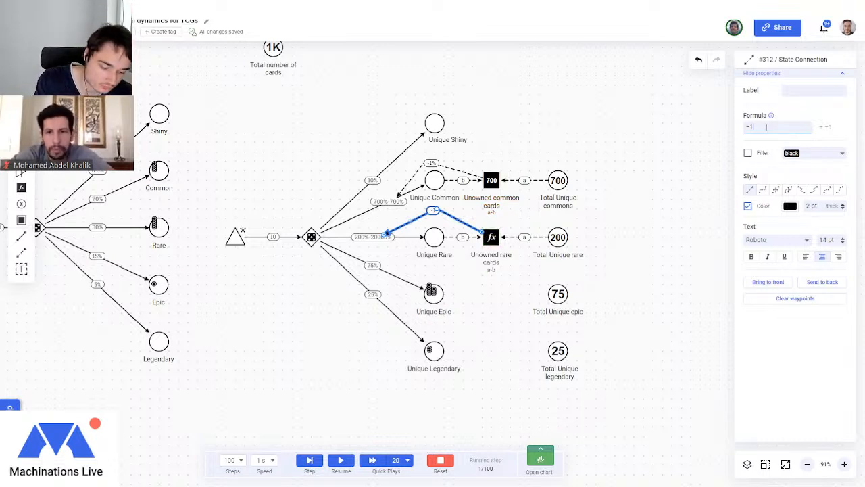
click(546, 128)
click(440, 459)
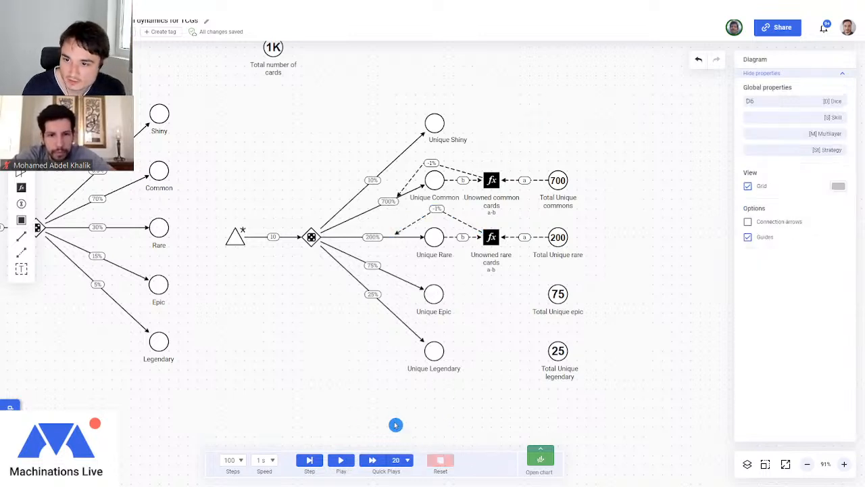
Run one simulation step, inspect the Unique Common pool's properties, and reset the simulation.
click(313, 460)
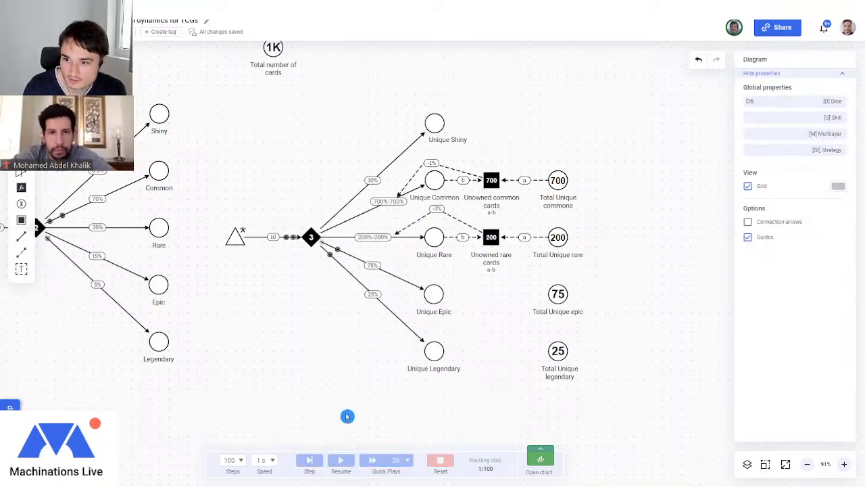
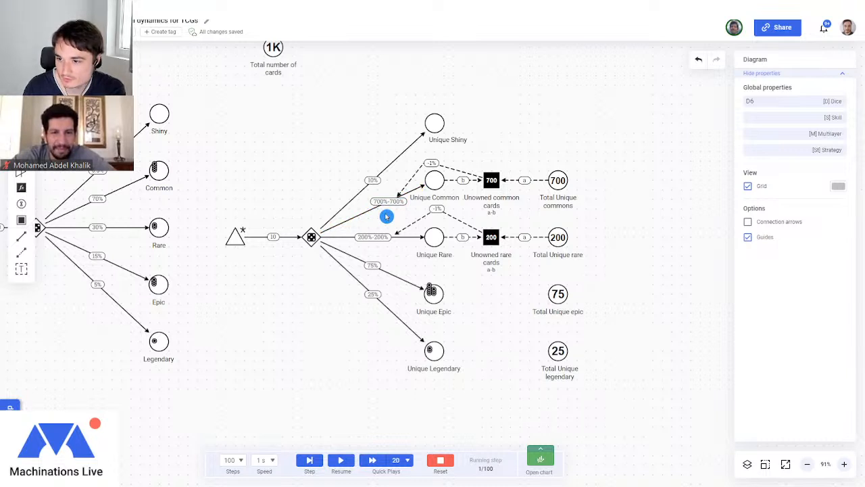
click(436, 181)
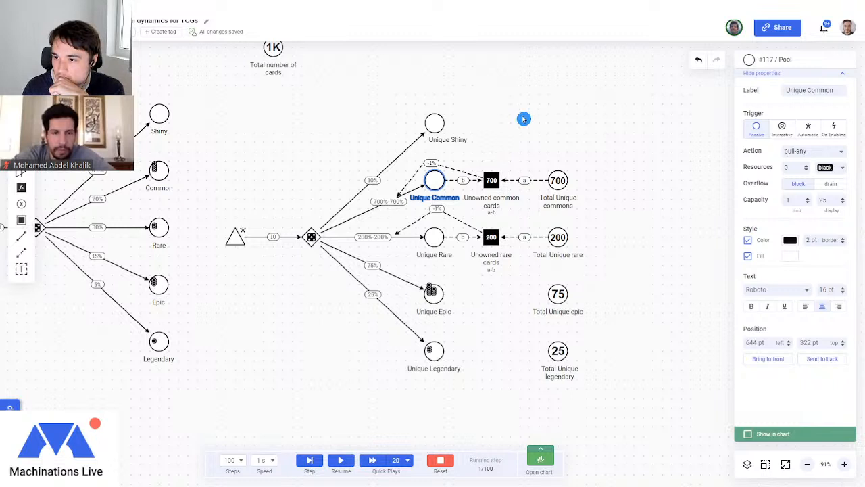
click(440, 459)
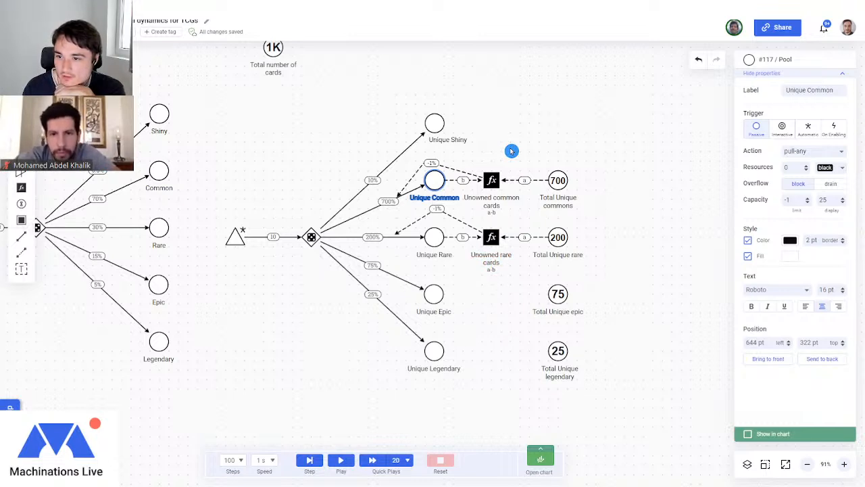
Reattach the starts of the two -1% state connections from the unowned card registers to the Unique Common and Unique Rare pools.
click(477, 174)
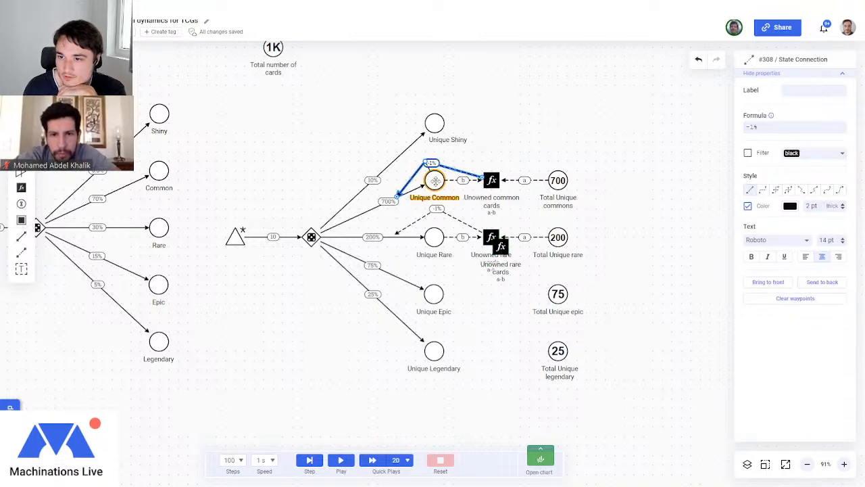
drag(436, 181, 435, 180)
click(455, 149)
click(420, 169)
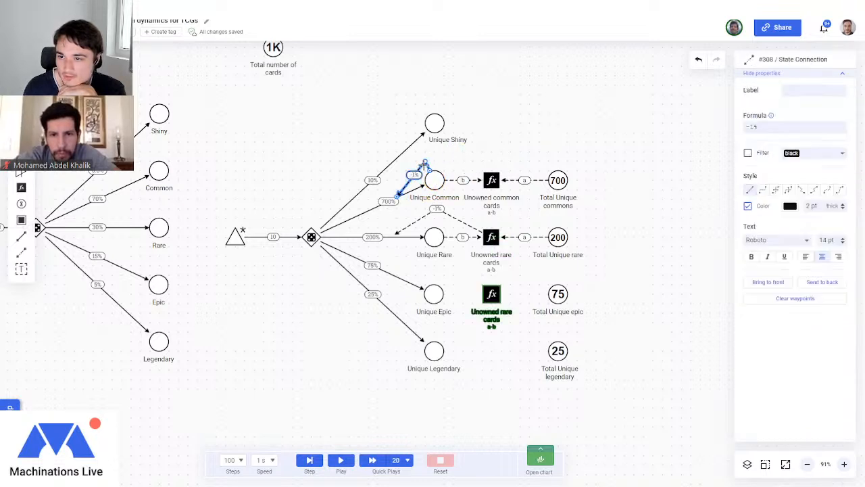
click(467, 227)
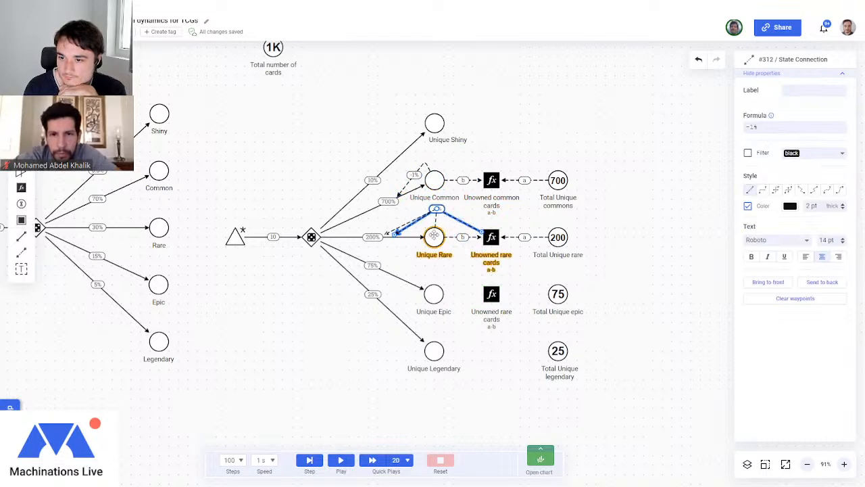
drag(433, 235, 434, 235)
Try to add a bent state connection from the Unique Epic pool to its 75% resource connection.
drag(451, 274, 412, 275)
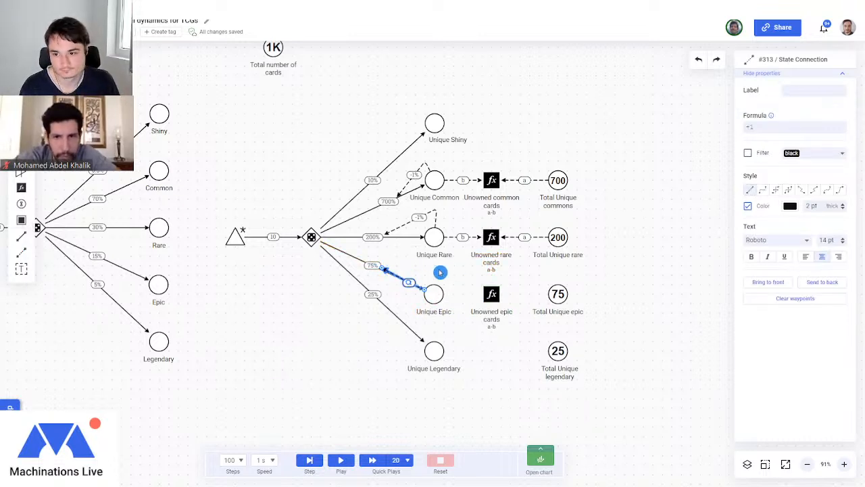
key(ctrl+z)
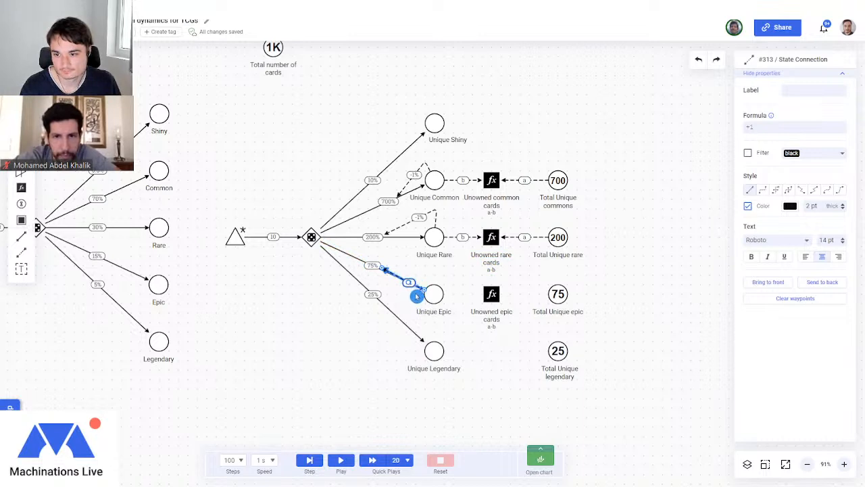
key(ctrl+z)
click(410, 280)
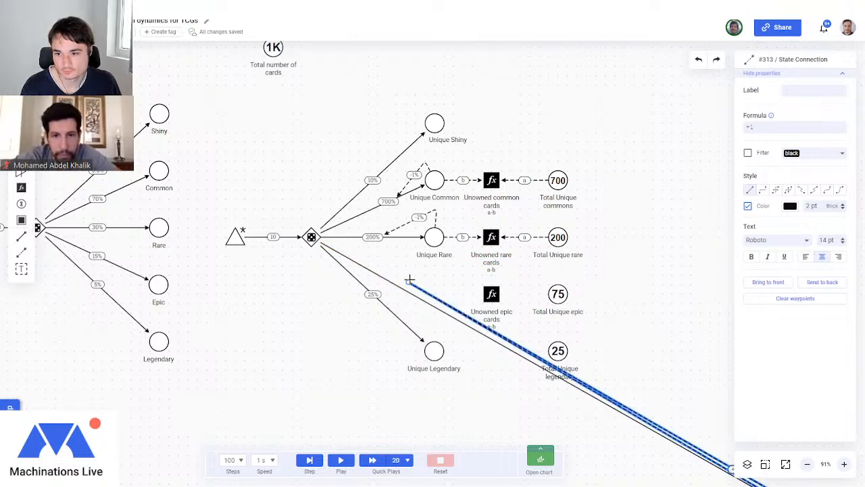
Move the displaced Unique Epic pool back into its row below Unique Rare and delete its +1 state connection.
scroll(659, 289, down, 2)
scroll(656, 287, down, 5)
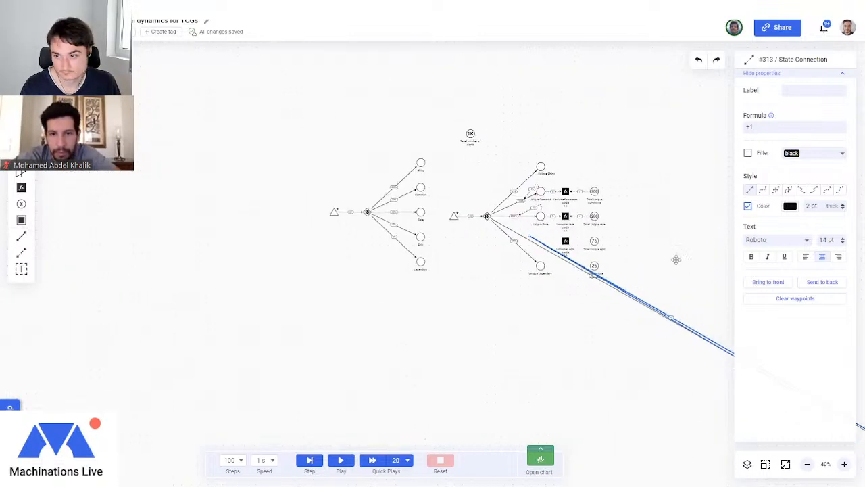
drag(696, 267, 439, 194)
drag(676, 325, 451, 279)
scroll(383, 238, up, 2)
drag(451, 321, 138, 182)
drag(348, 153, 442, 192)
click(443, 192)
scroll(237, 223, up, 5)
click(222, 220)
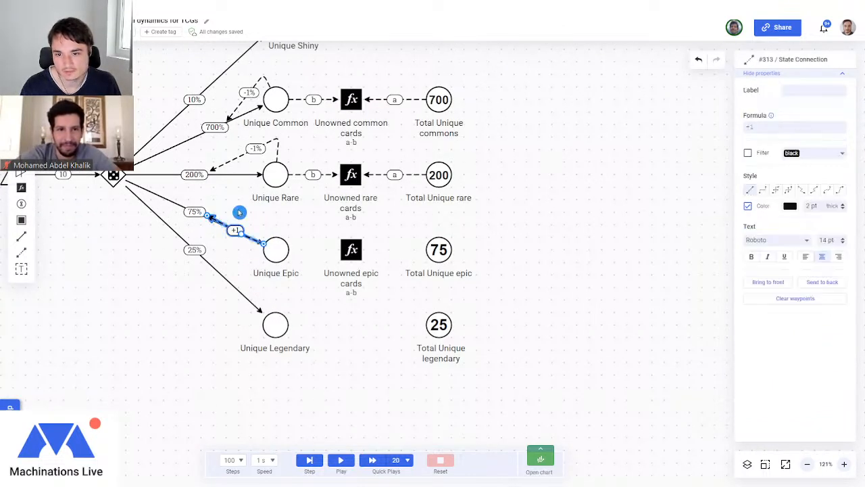
drag(238, 232, 253, 216)
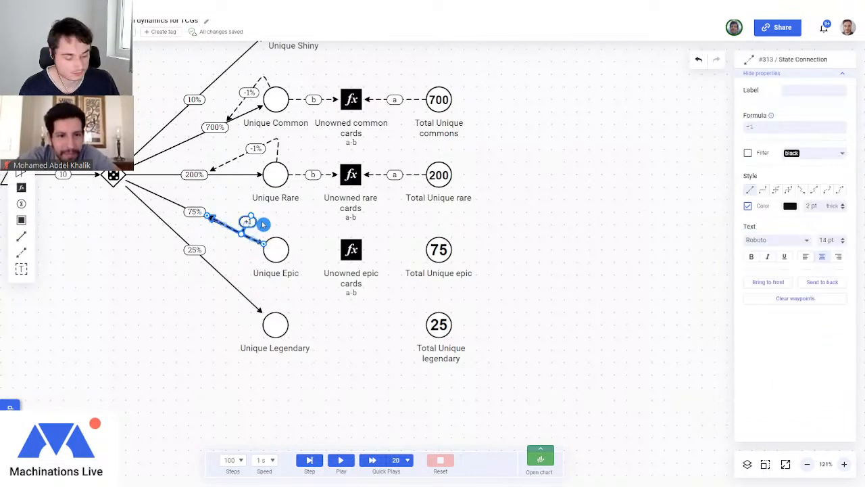
key(Delete)
Draw a bent state connection from the Unique Epic pool to its 75% resource connection and set its formula to -1%.
click(17, 251)
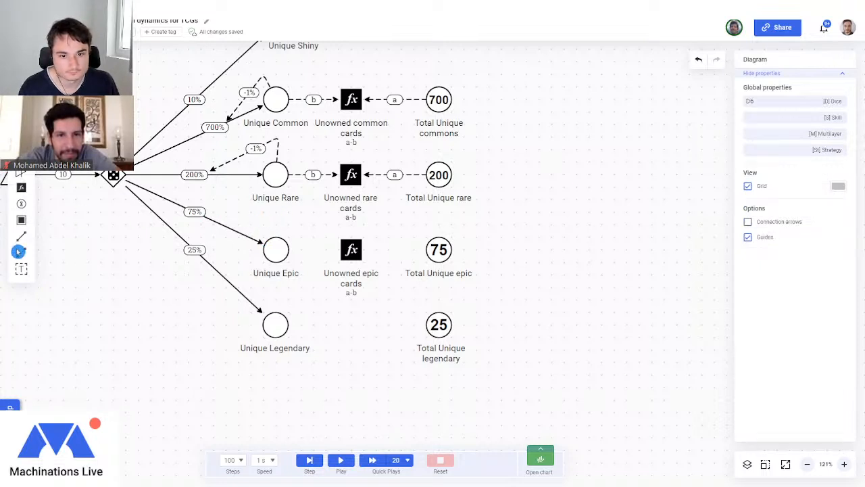
drag(263, 247, 243, 208)
click(268, 222)
click(253, 220)
drag(790, 128, 710, 131)
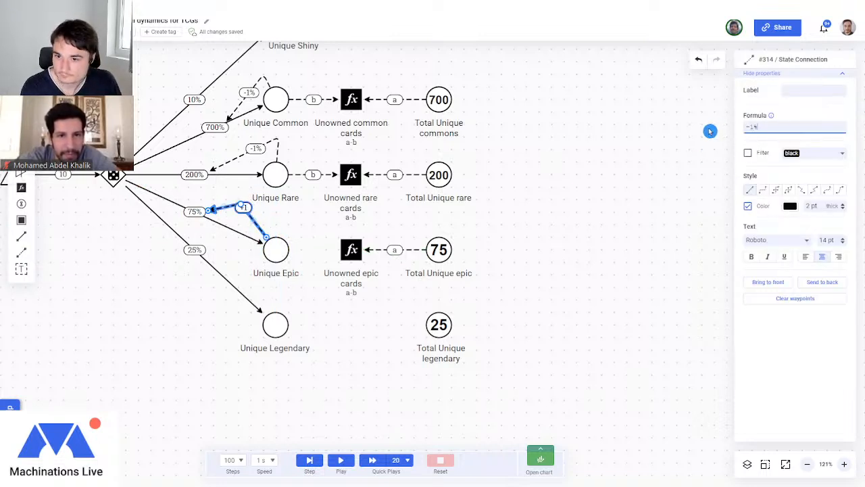
click(571, 197)
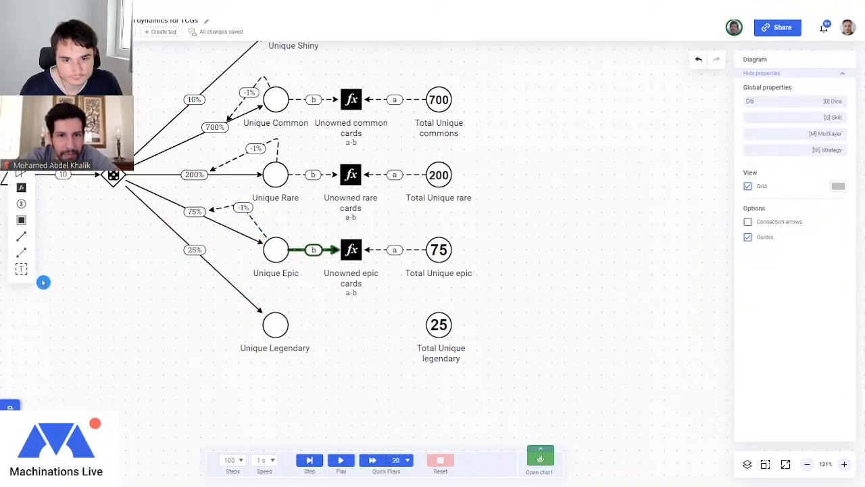
Draw a bent state connection from the Unique Legendary pool to its 25% resource connection and set its formula to -1%.
click(21, 257)
drag(272, 327, 196, 252)
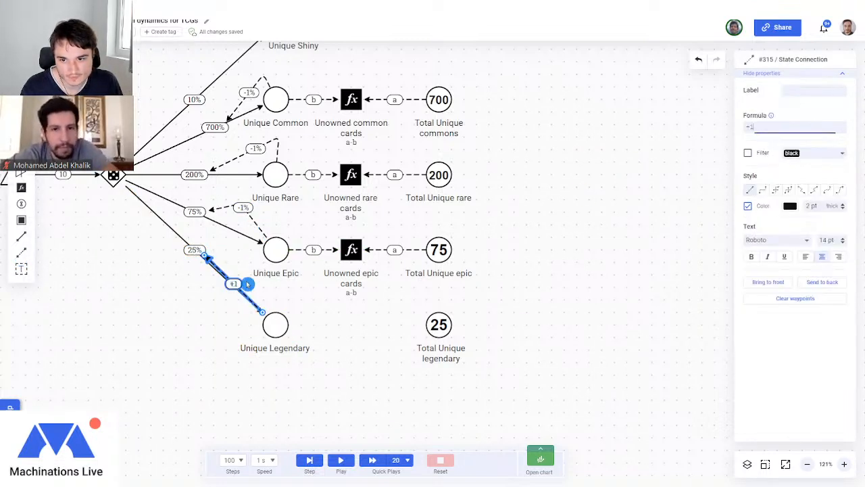
drag(235, 284, 253, 279)
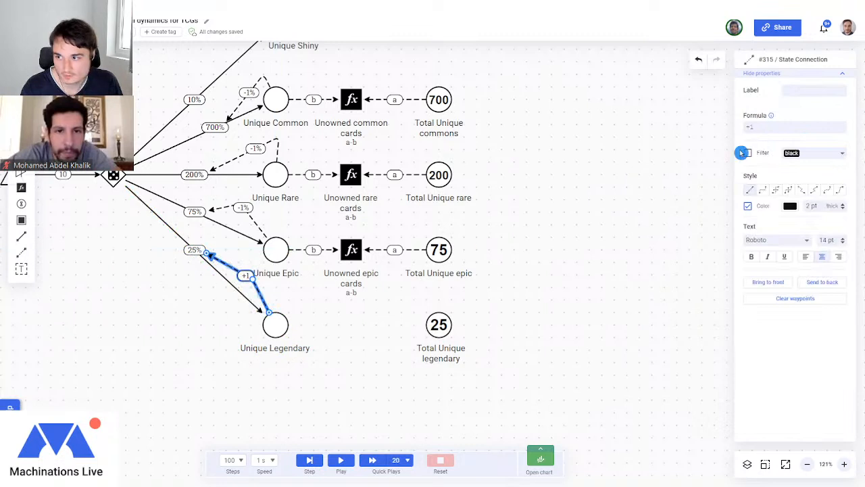
drag(760, 126, 717, 129)
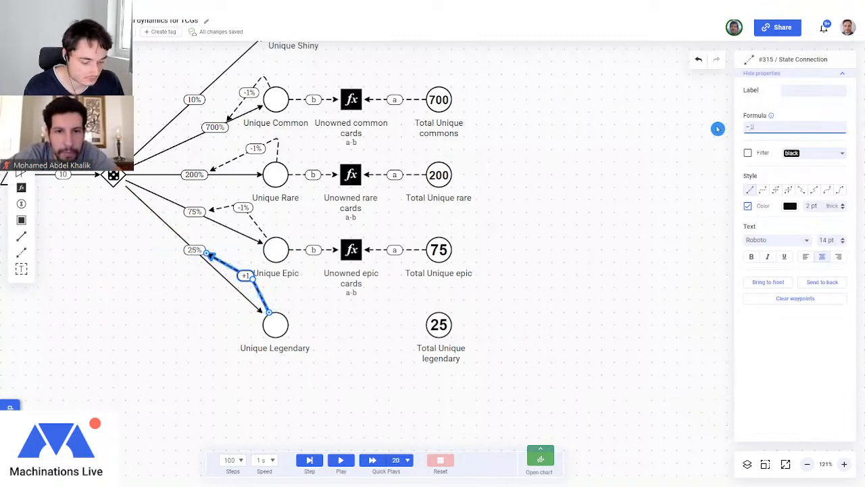
click(598, 218)
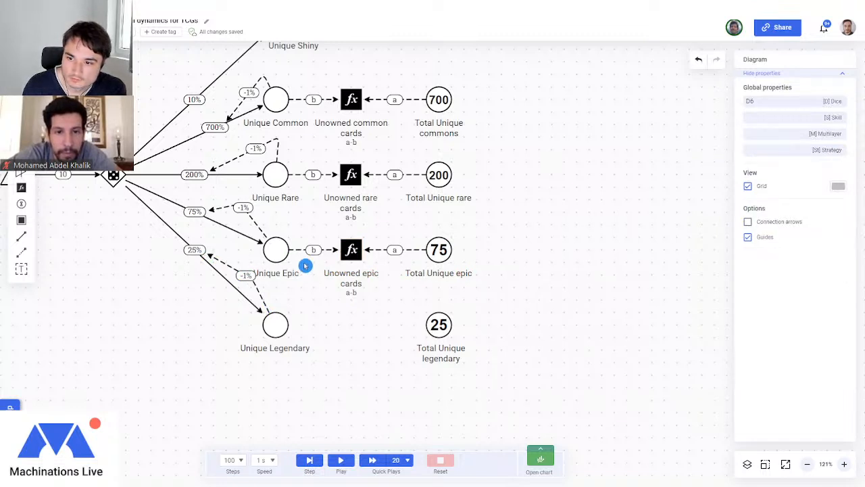
Duplicate the Unowned epic cards register beside the Unique Legendary pool as Unowned legendary cards.
click(344, 258)
key(ctrl+c)
key(ctrl+v)
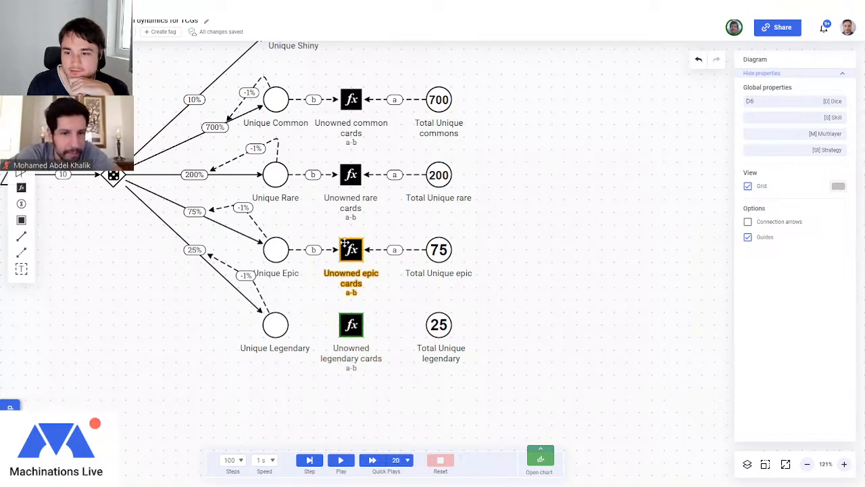
Play the simulation to watch the draw chances and unowned card registers of all rarities, and reset it.
scroll(350, 207, up, 3)
scroll(455, 163, down, 2)
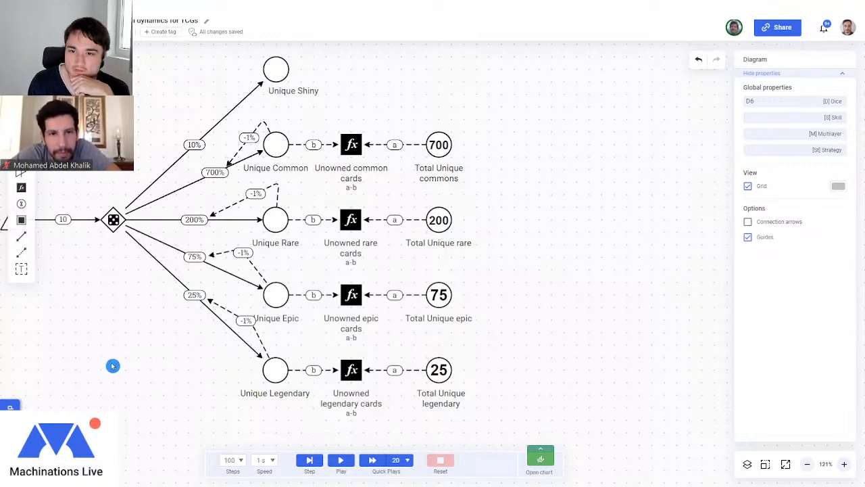
scroll(112, 365, up, 1)
scroll(169, 382, down, 4)
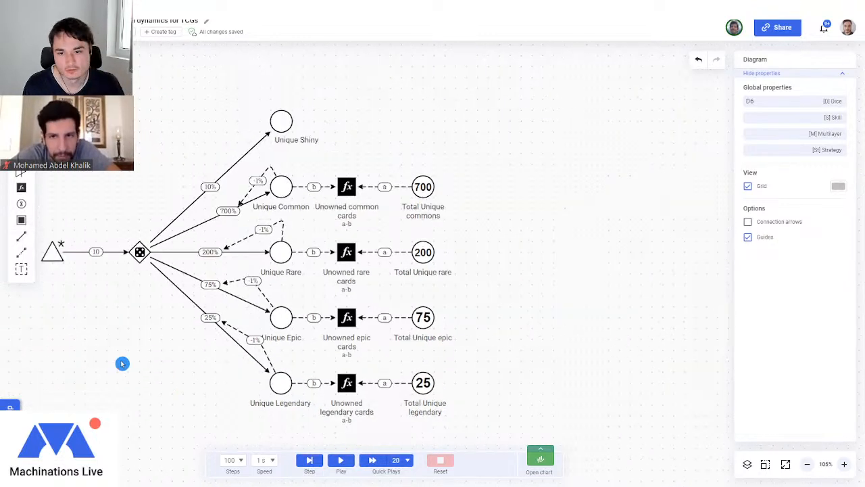
click(339, 460)
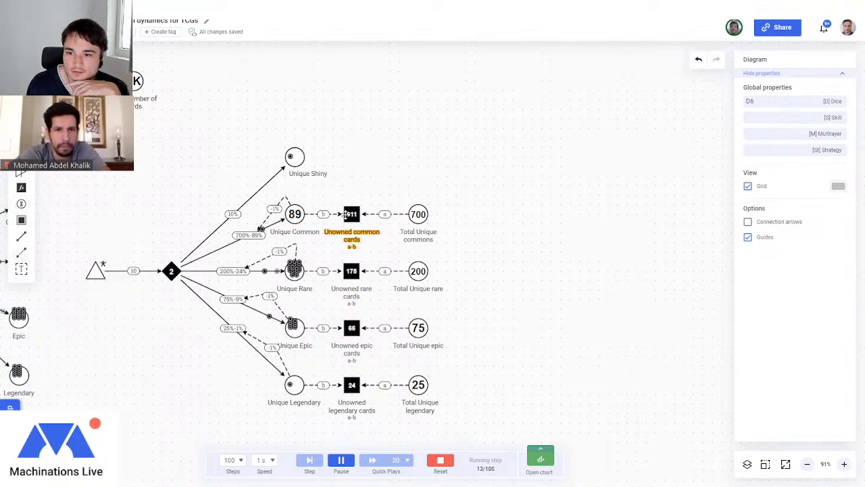
drag(367, 155, 424, 154)
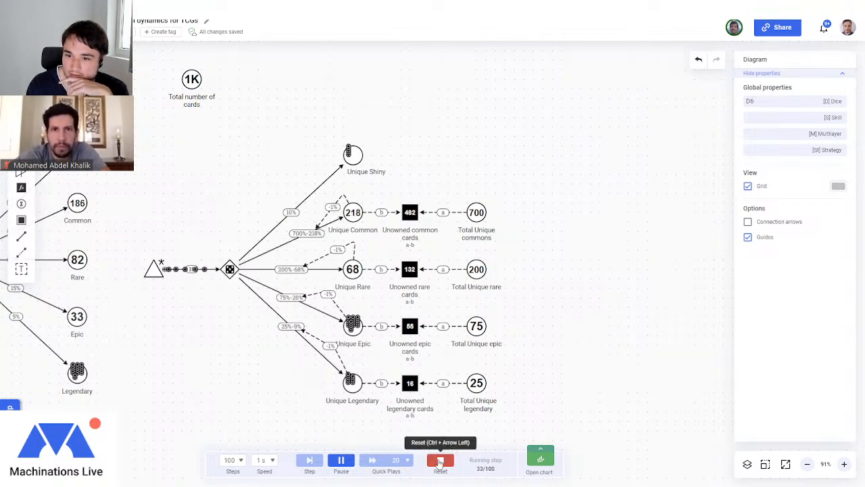
click(440, 461)
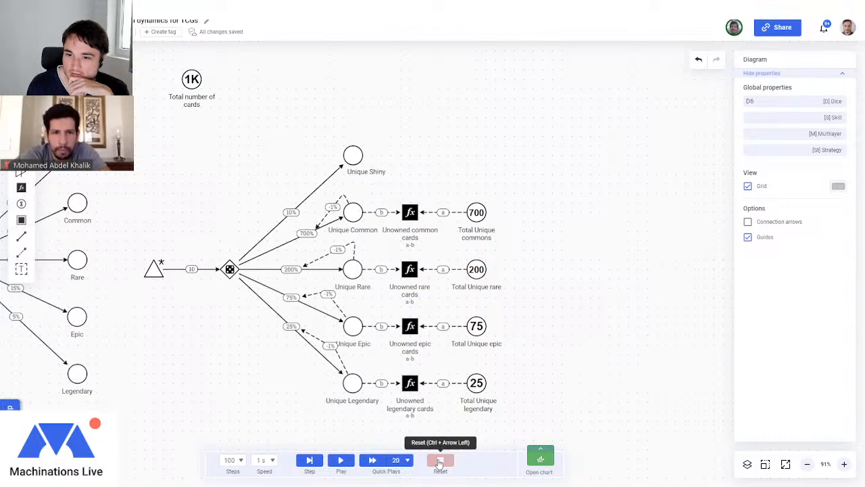
Set the resource connection formulas to 70% for Unique Common and 20% for Unique Rare.
click(287, 242)
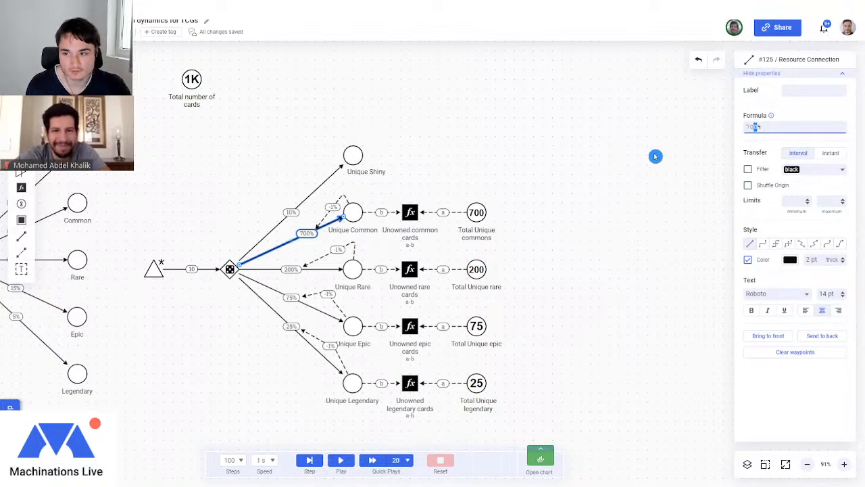
key(BackSpace)
click(392, 228)
click(290, 269)
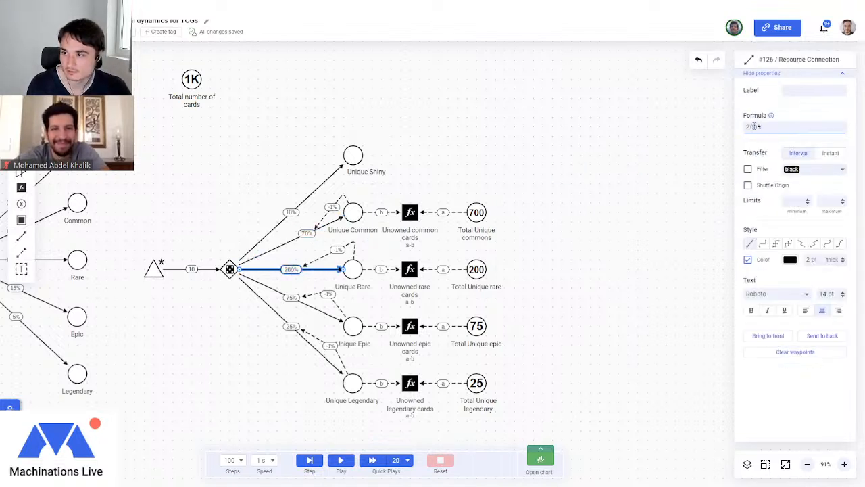
key(BackSpace)
click(586, 238)
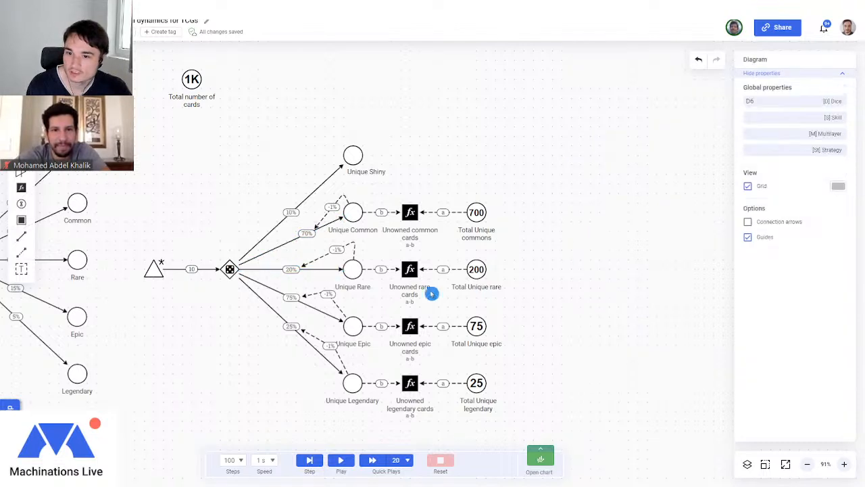
Set the resource connection formulas to 7.5% for Unique Epic and 2.5% for Unique Legendary.
click(308, 304)
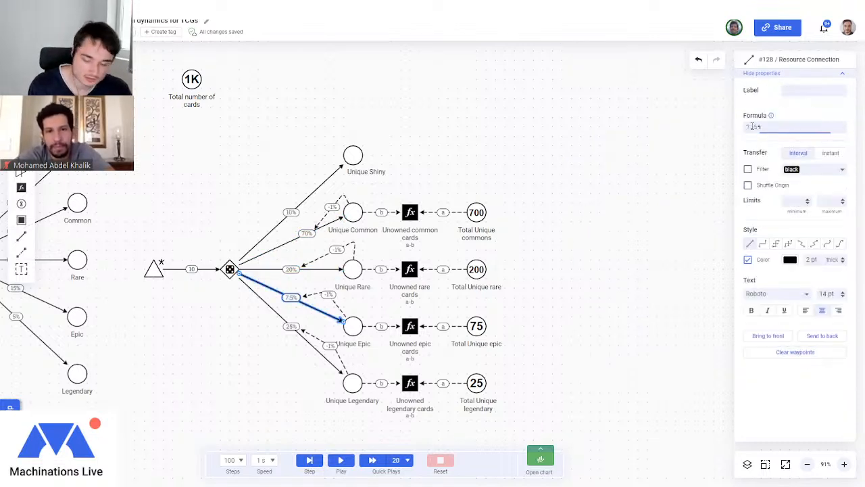
click(281, 318)
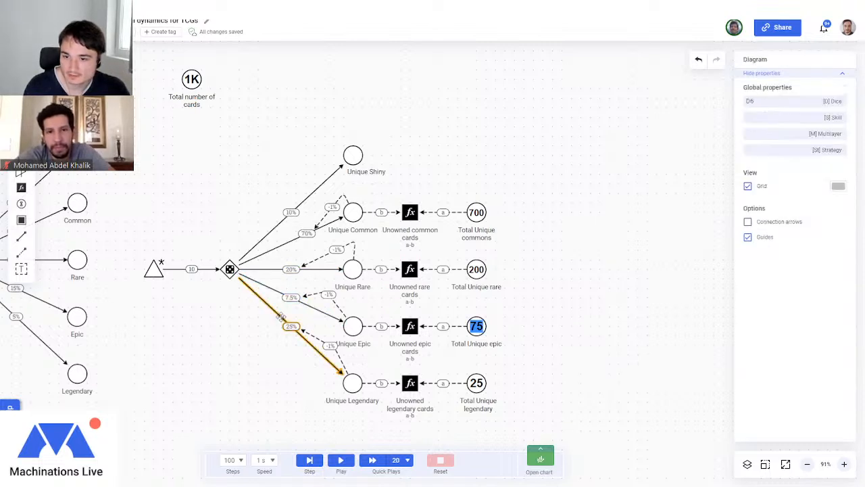
click(281, 317)
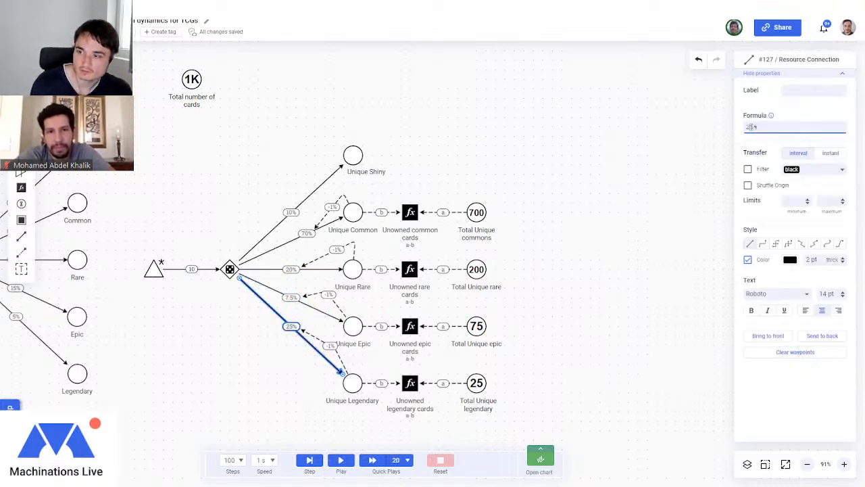
click(508, 166)
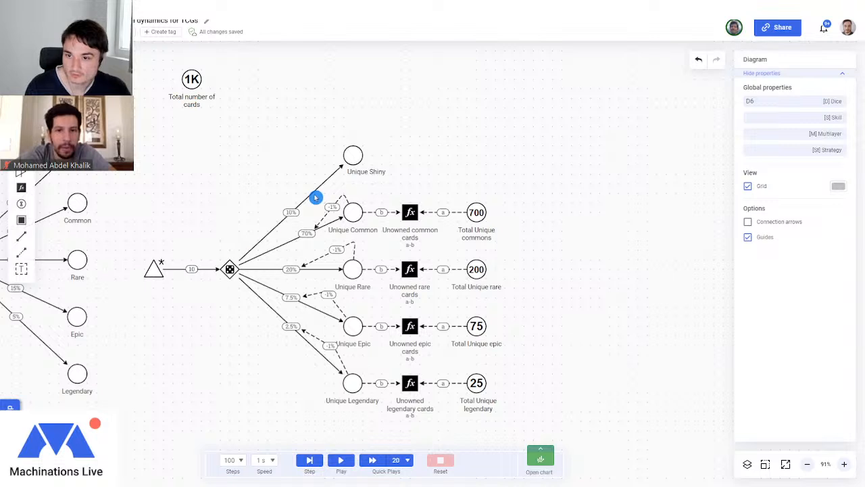
Set the resource connection formula for Unique Shiny to 1%, and test the new rates by playing and resetting the simulation.
click(315, 194)
drag(754, 126, 742, 127)
text(1%)
click(620, 145)
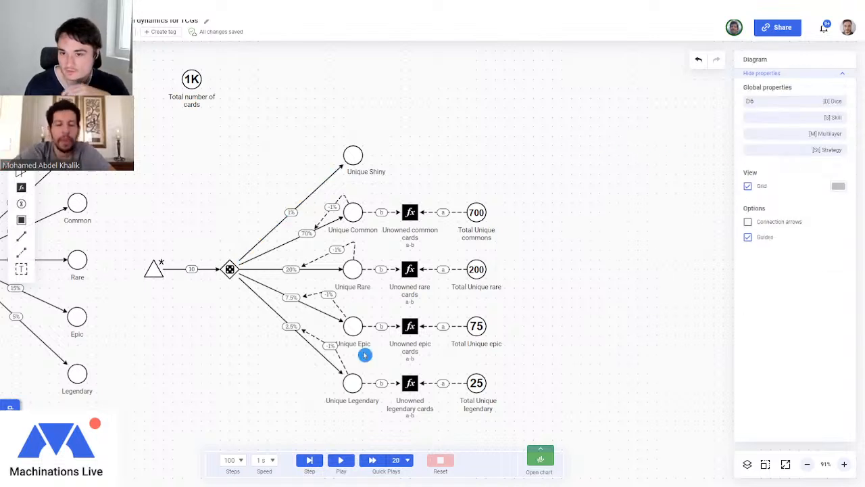
click(340, 461)
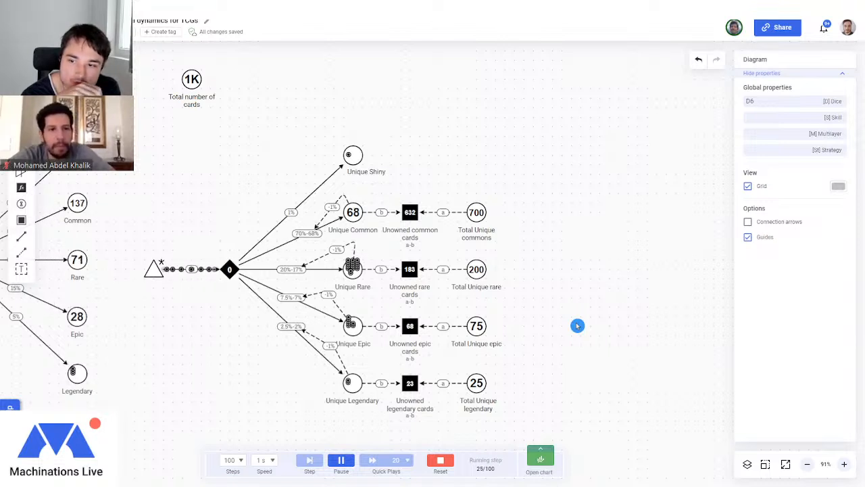
click(440, 460)
Set the formula of the state connection leaving the Unique Common pool to -0.1%.
click(342, 197)
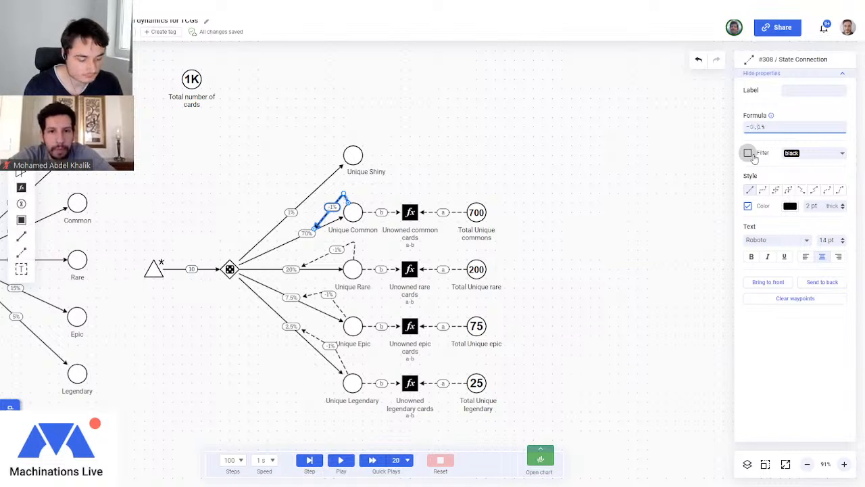
click(555, 192)
click(335, 203)
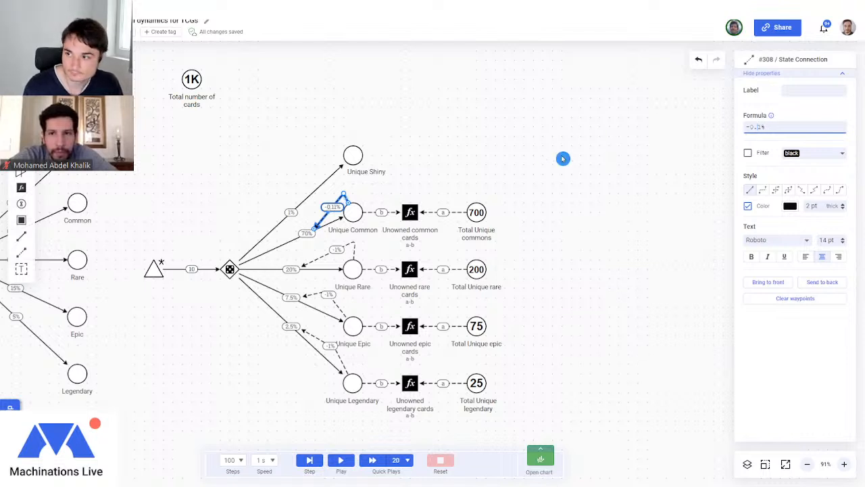
click(615, 155)
Set the formulas of the state connections leaving the Unique Rare and Unique Epic pools to -0.1%.
click(354, 244)
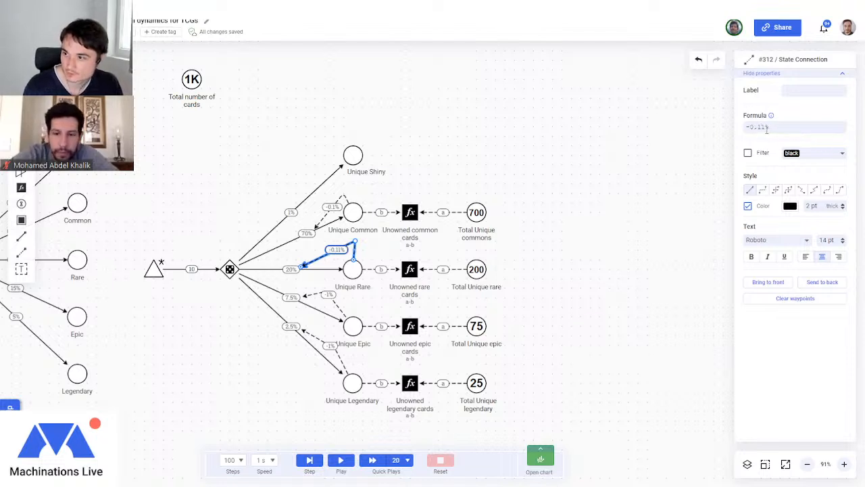
click(324, 296)
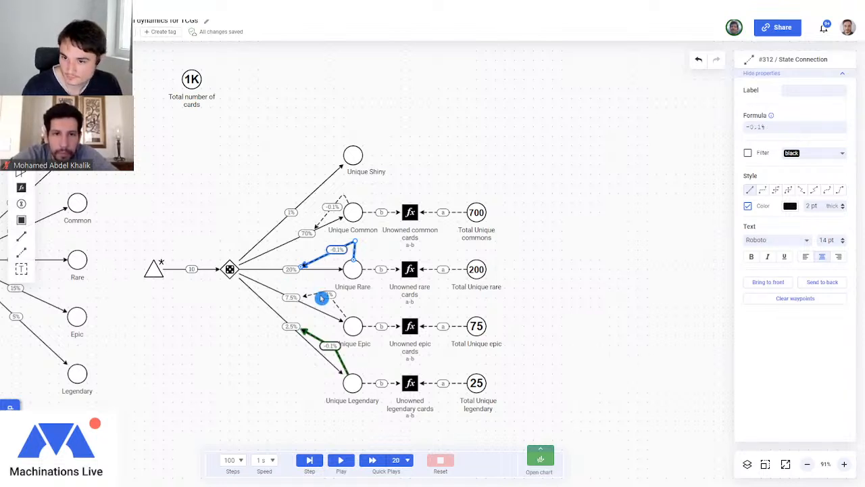
click(746, 120)
click(751, 127)
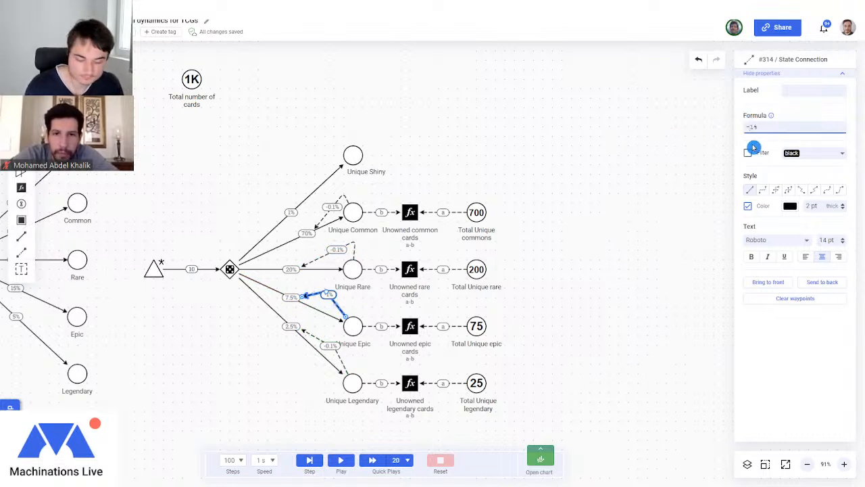
click(561, 245)
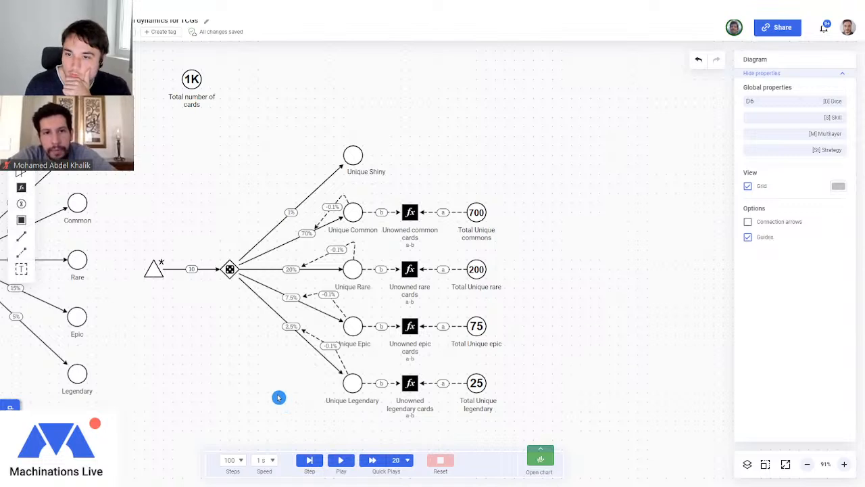
drag(275, 388, 305, 322)
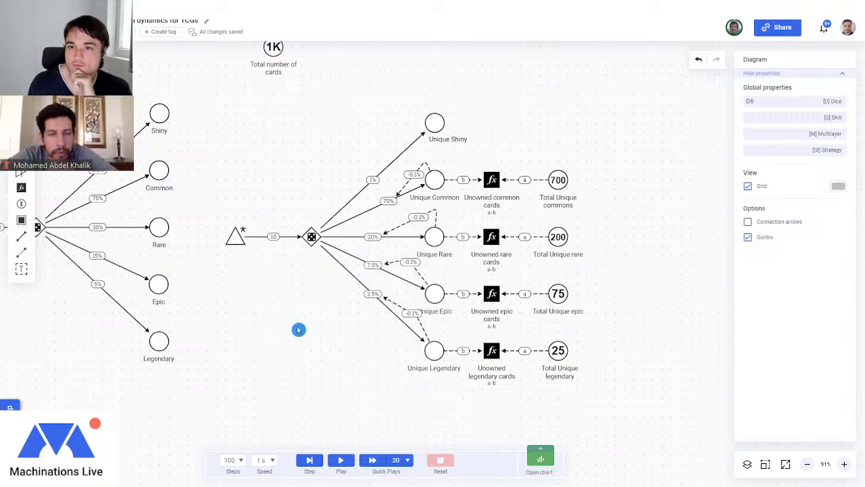
drag(277, 330, 321, 342)
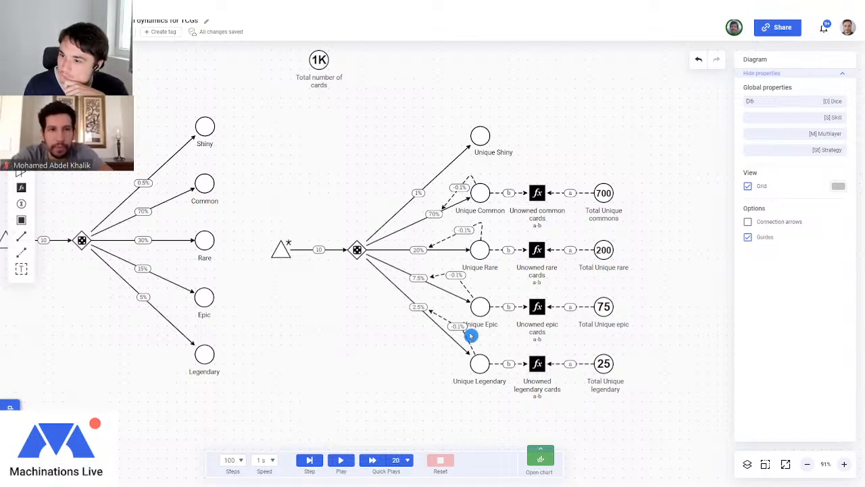
drag(665, 248, 640, 235)
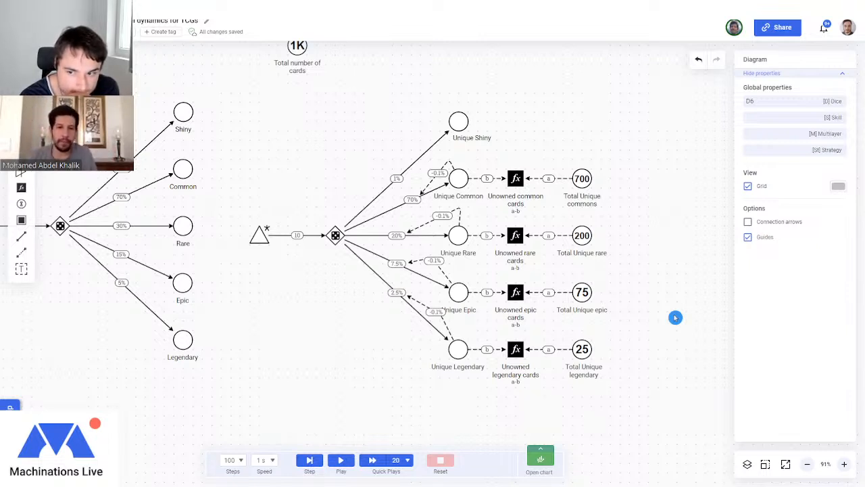
drag(683, 325, 575, 327)
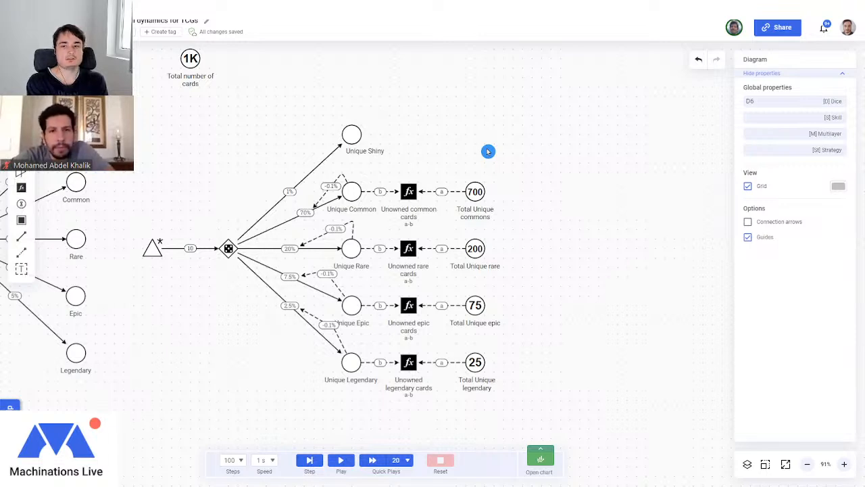
drag(130, 198, 254, 301)
click(152, 247)
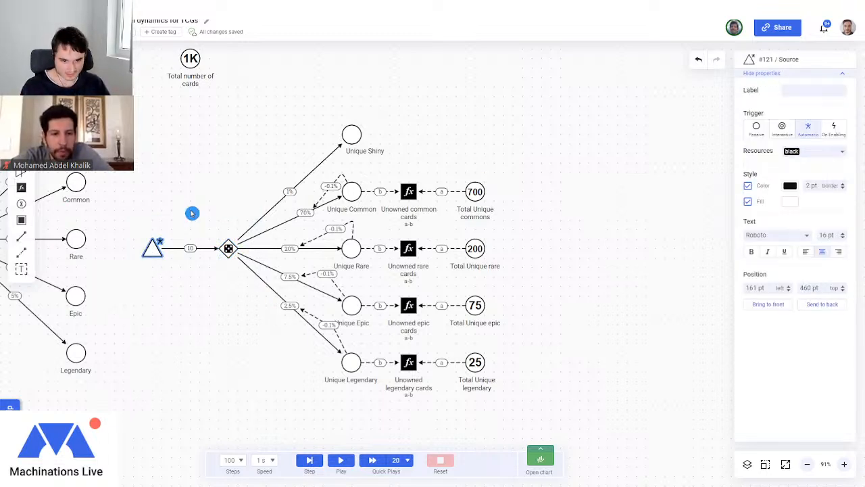
drag(315, 102, 372, 412)
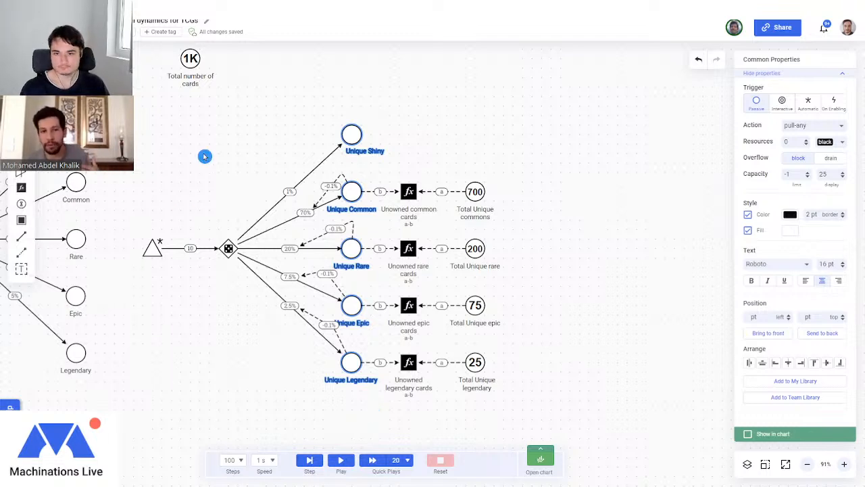
Shift the unique-card network right to free space, place the random gate nearer the Unique pools, and move the source below left of it.
drag(129, 107, 556, 403)
drag(477, 363, 572, 363)
click(238, 344)
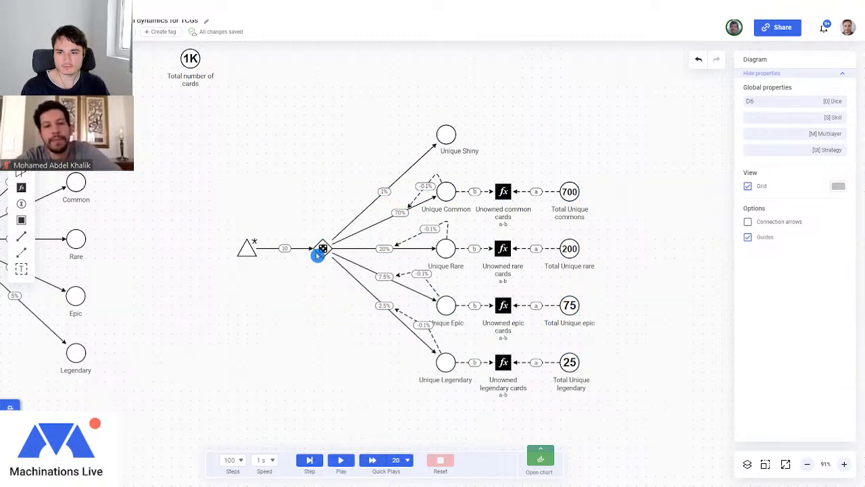
drag(246, 247, 190, 248)
drag(323, 248, 265, 249)
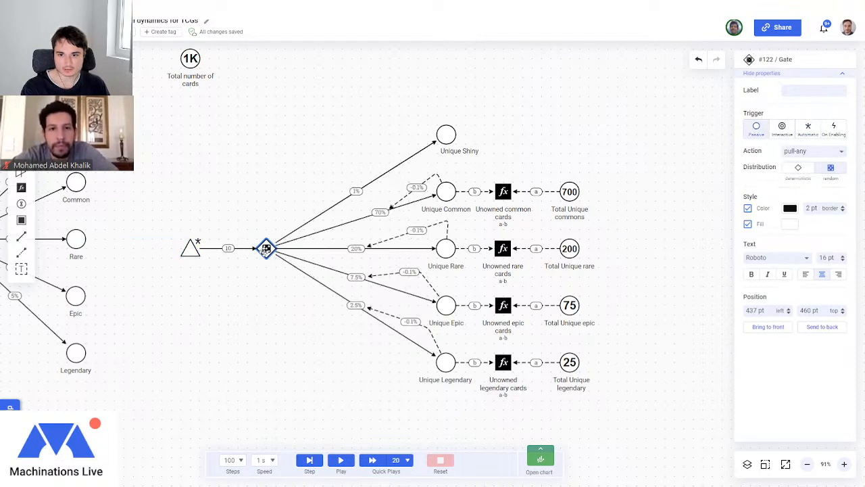
drag(250, 248, 346, 250)
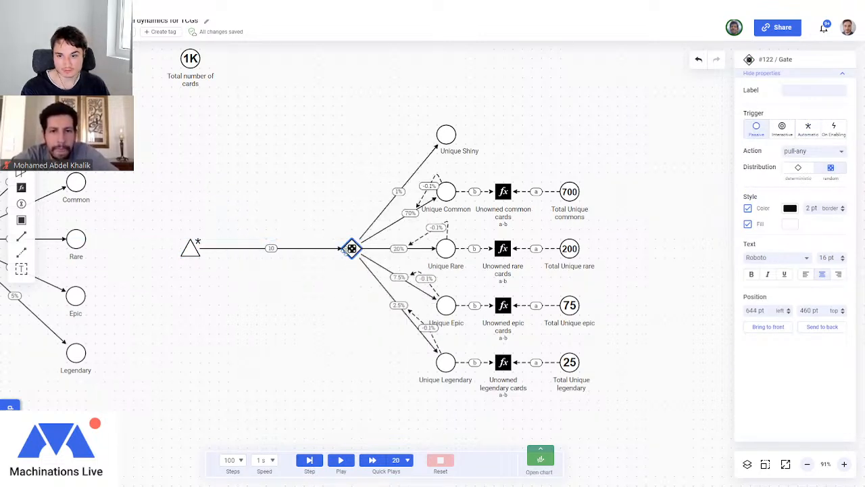
drag(190, 248, 181, 413)
click(193, 351)
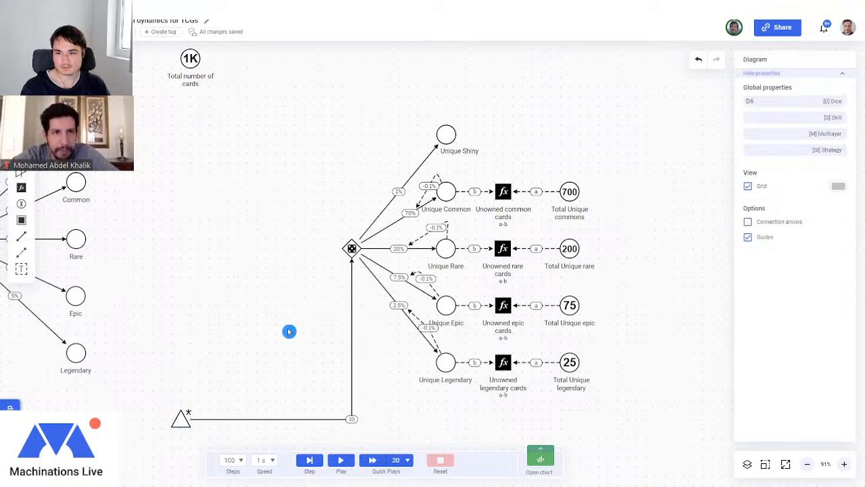
Add a pool opposite Unique Shiny on the gate's other side and feed it from the gate with a resource connection.
click(342, 248)
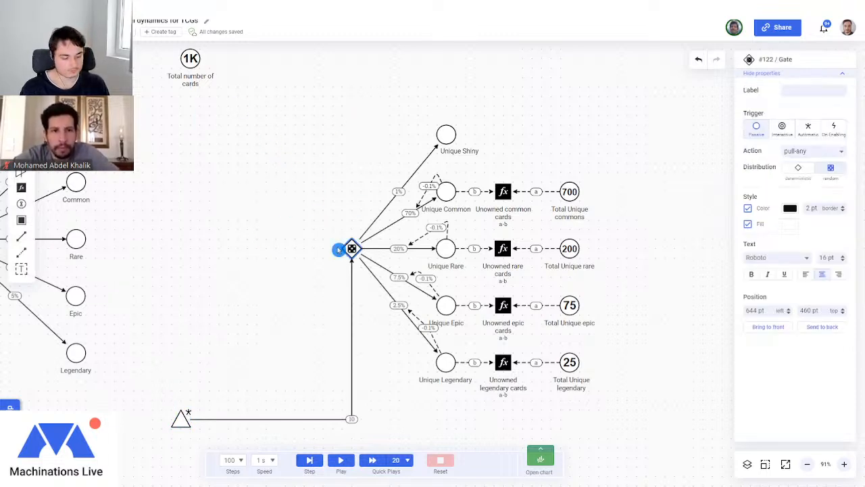
click(451, 248)
drag(452, 248, 242, 139)
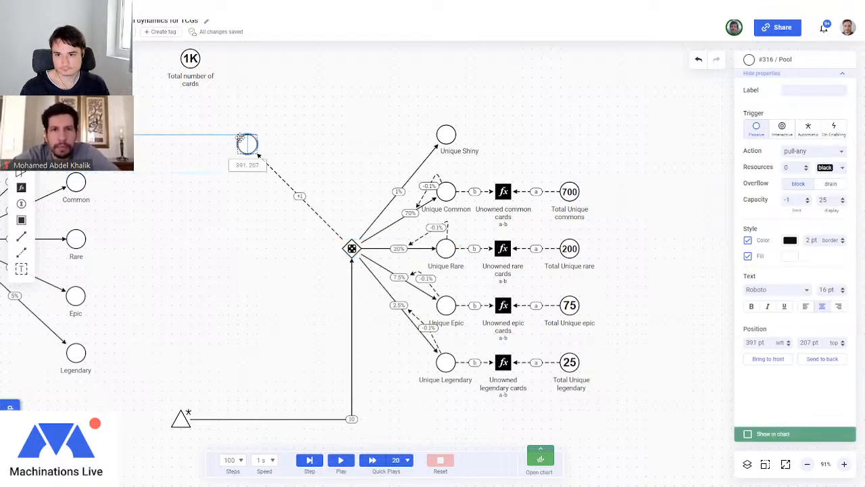
click(318, 214)
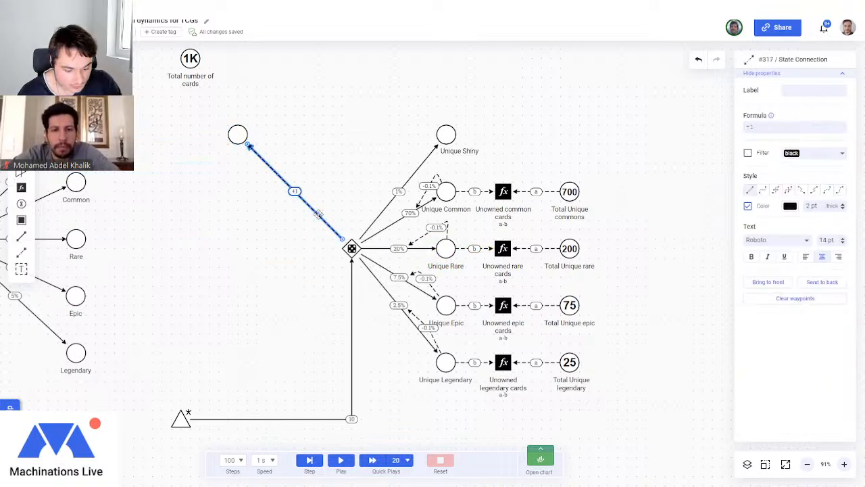
key(Delete)
drag(23, 237, 256, 133)
click(238, 133)
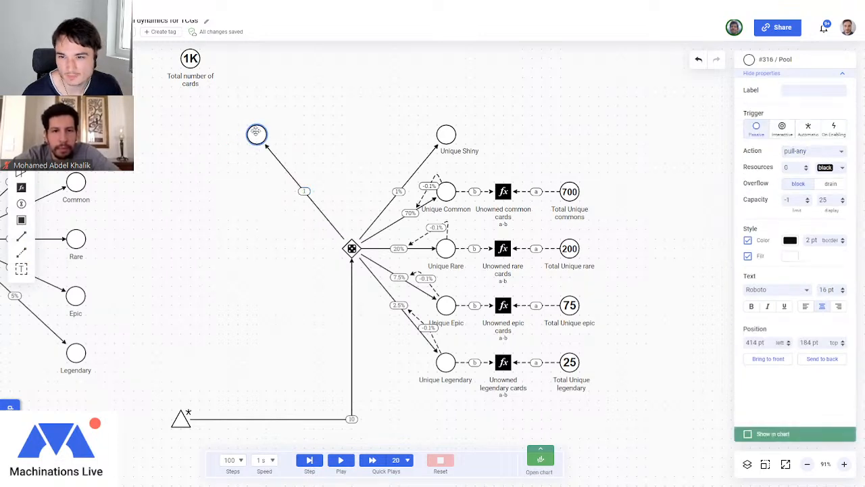
Label the new pool "Duplicate shiny" and set its incoming resource connection's formula to 0.001%.
click(811, 91)
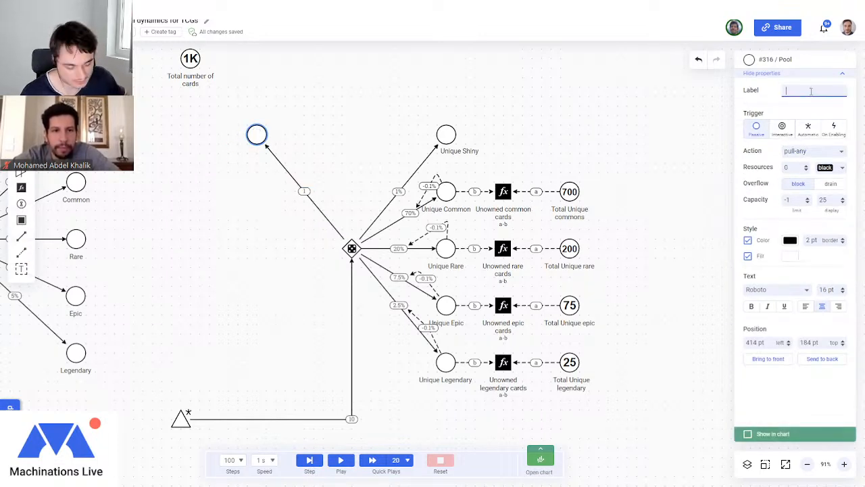
text(Duplicate shiny)
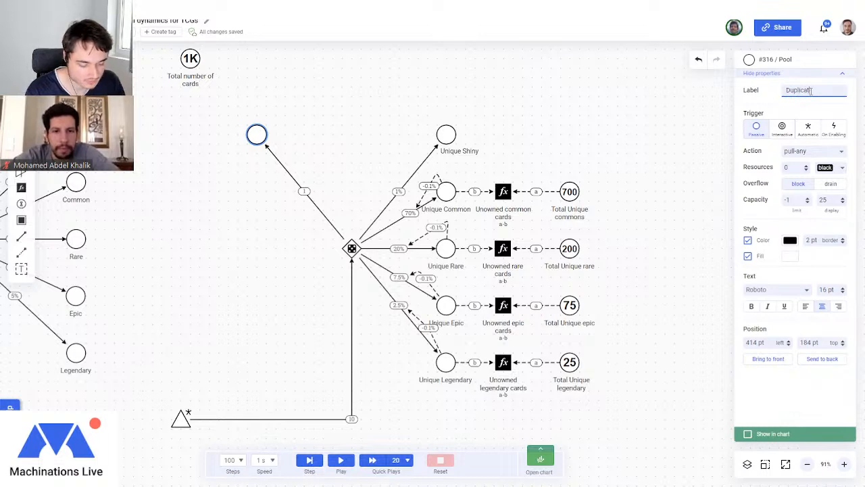
click(379, 120)
click(294, 177)
drag(752, 128, 741, 130)
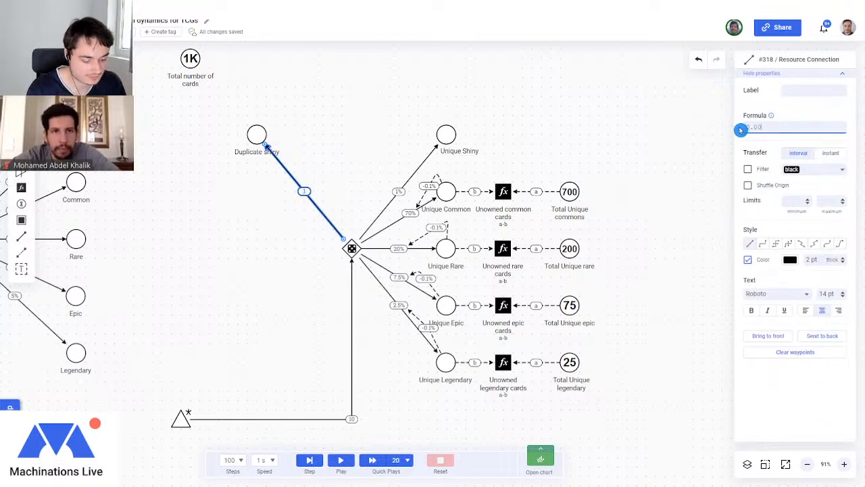
click(394, 133)
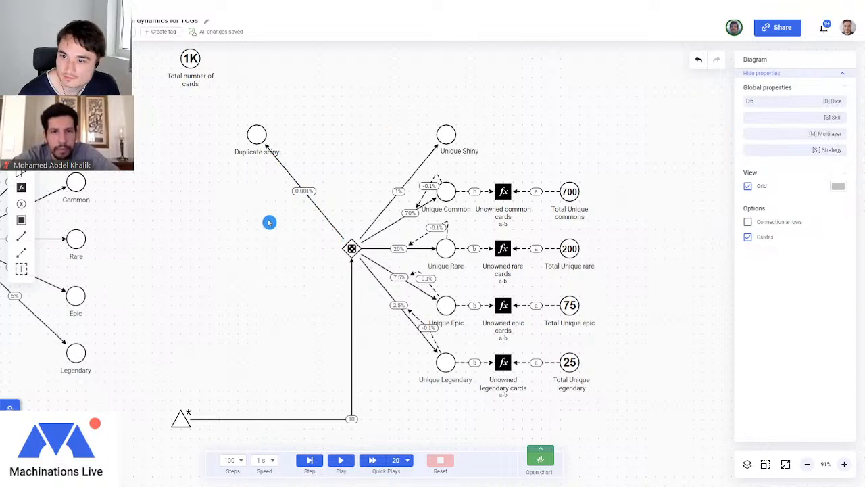
Copy the Unique Common, Rare, Epic and Legendary pools and line the copies up beneath Duplicate shiny.
drag(21, 89, 260, 194)
drag(428, 172, 453, 396)
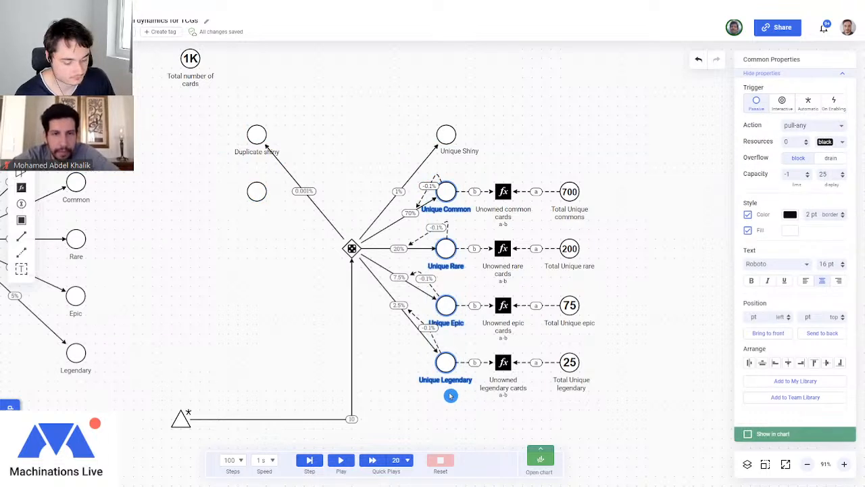
key(ctrl+v)
drag(459, 197, 263, 396)
click(257, 192)
key(Delete)
drag(228, 362, 257, 363)
click(299, 338)
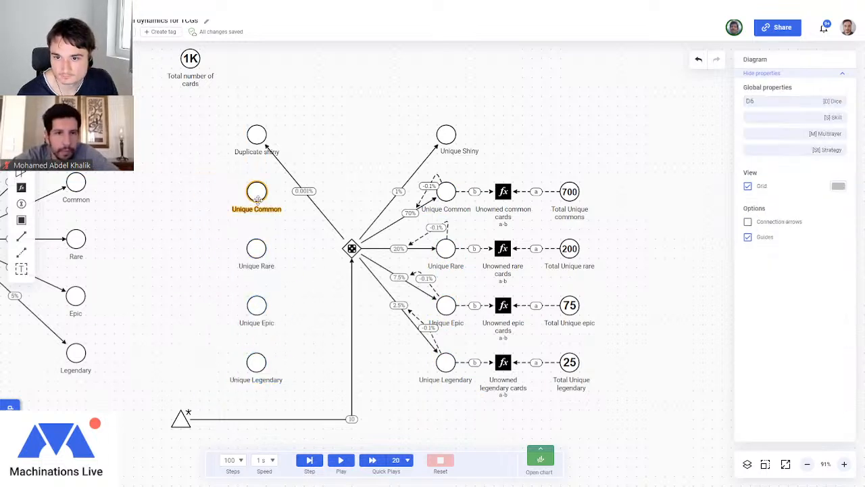
Relabel the copied common and rare pools as "Duplicate Common" and "Duplicate Rare".
click(257, 196)
text(Duplicate)
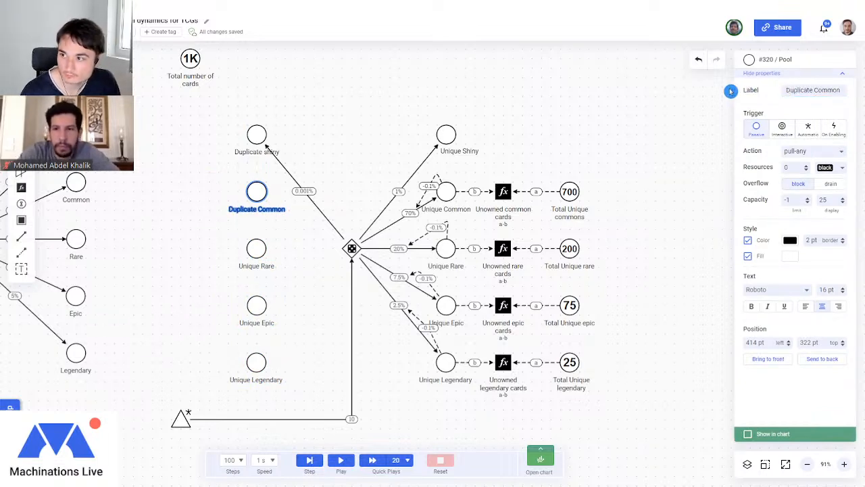
click(255, 240)
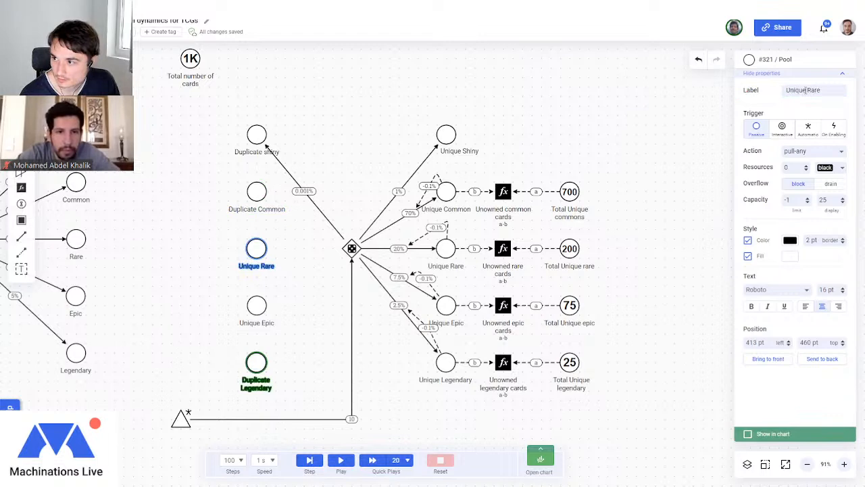
text(Duplicat)
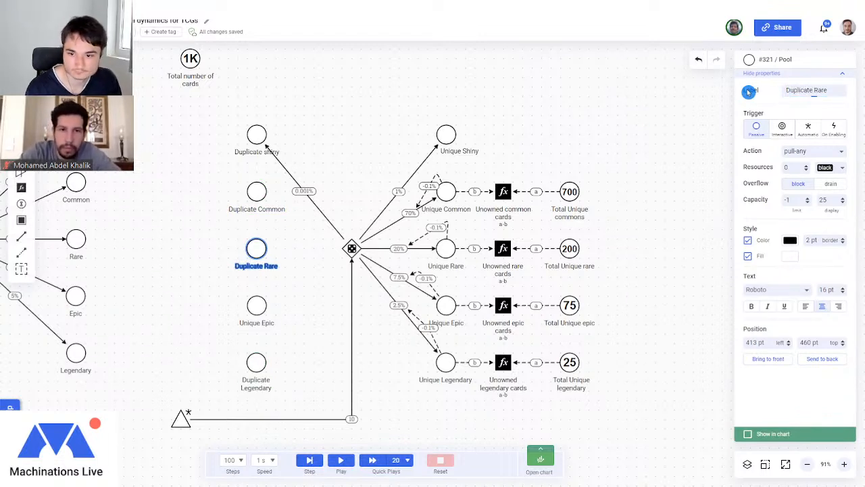
click(371, 135)
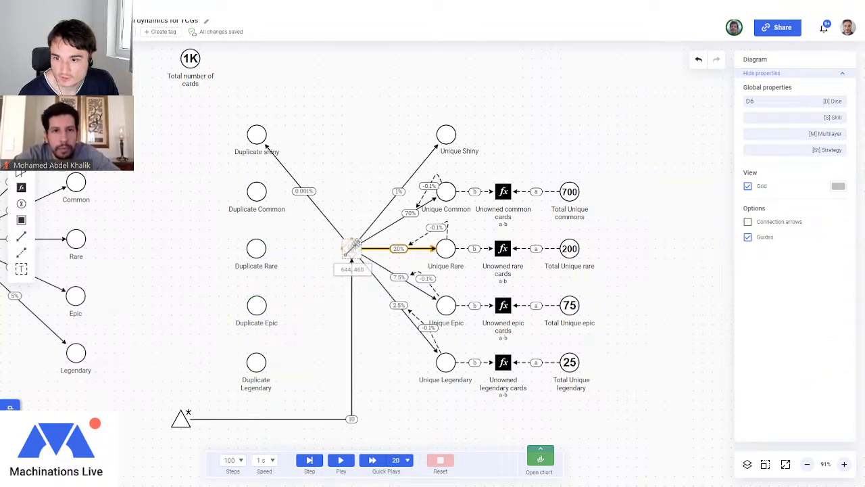
Draw resource connections from the random gate to the Duplicate Common, Duplicate Rare, Duplicate Epic and Duplicate Legendary pools.
drag(280, 204, 265, 200)
mouse_move(21, 237)
mouse_down()
mouse_move(344, 241)
mouse_move(260, 248)
mouse_move(273, 250)
mouse_up()
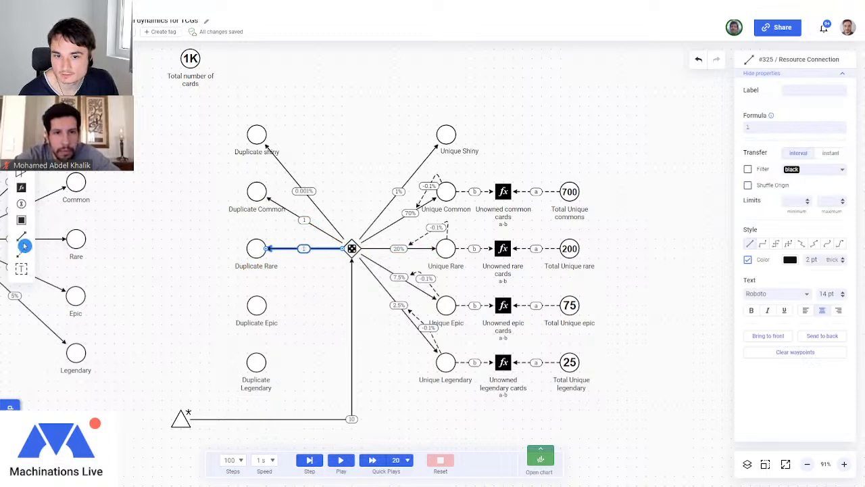
drag(351, 248, 259, 306)
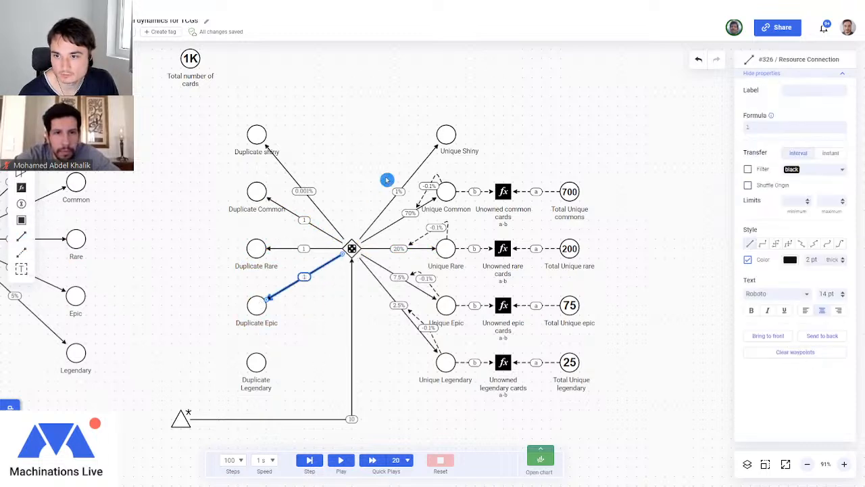
click(385, 206)
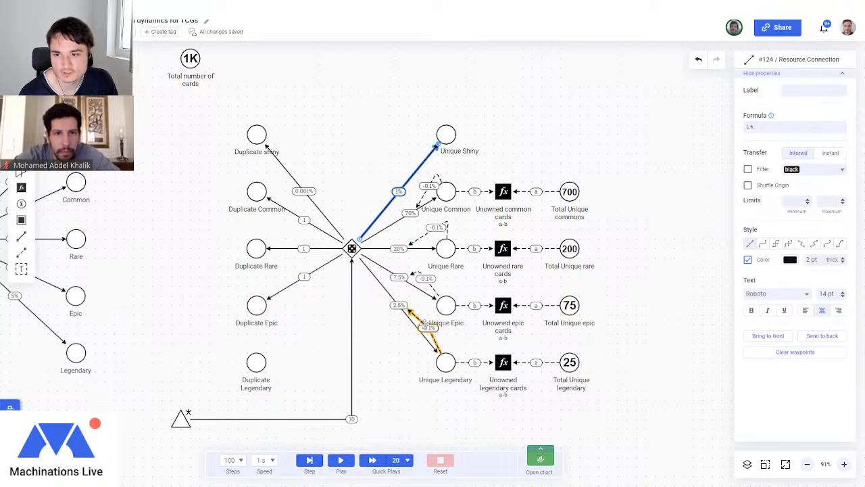
drag(22, 236, 323, 257)
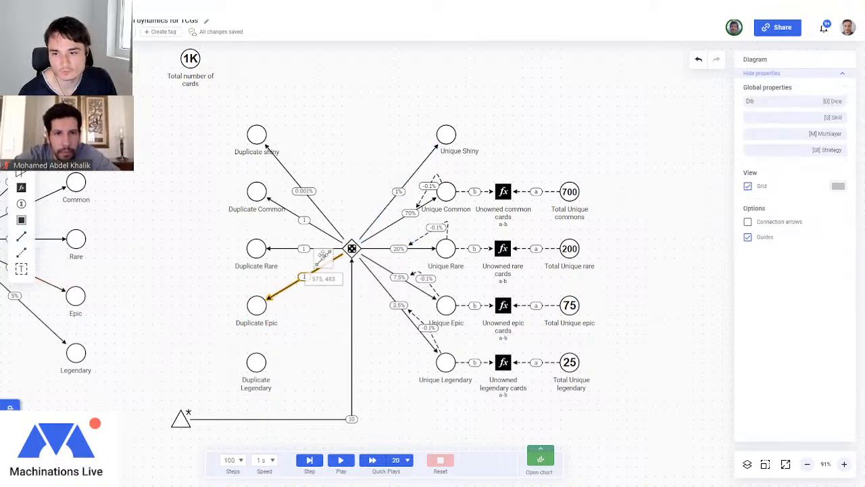
click(352, 250)
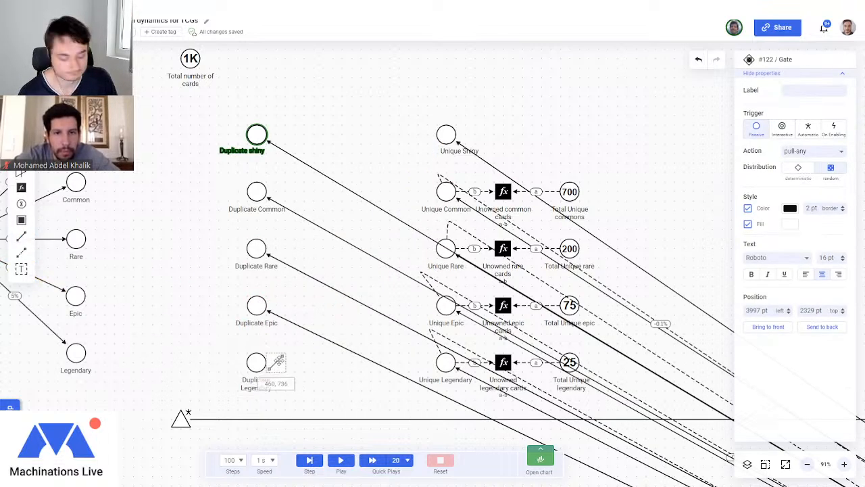
key(ctrl+z)
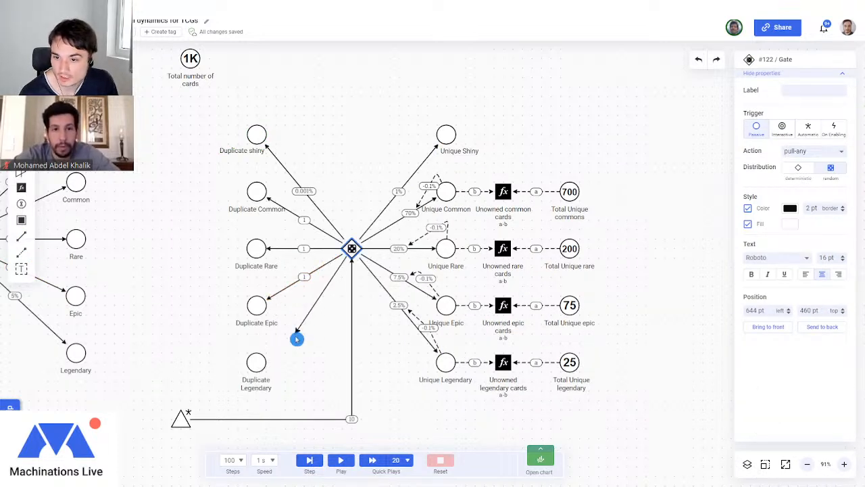
click(257, 361)
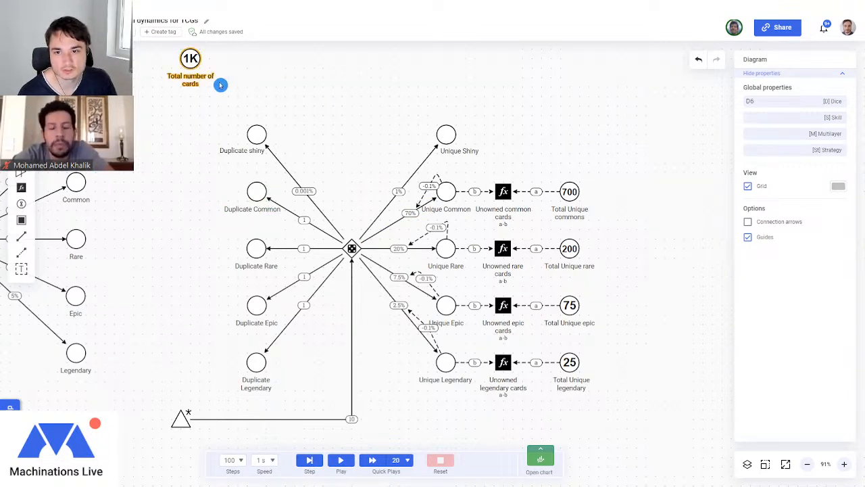
Link Unique Common to the Duplicate Common resource connection with a +0.1% state connection, thin its line to 1 pt, and bend it upward.
scroll(355, 183, up, 2)
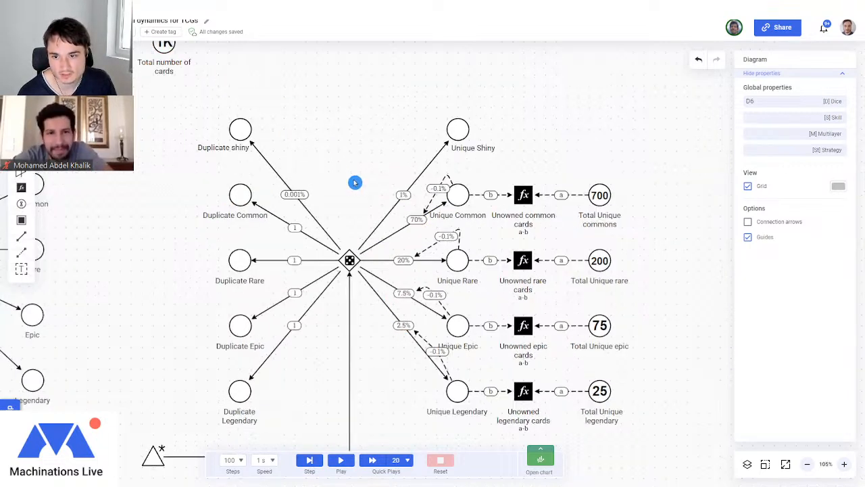
drag(21, 252, 457, 196)
click(297, 227)
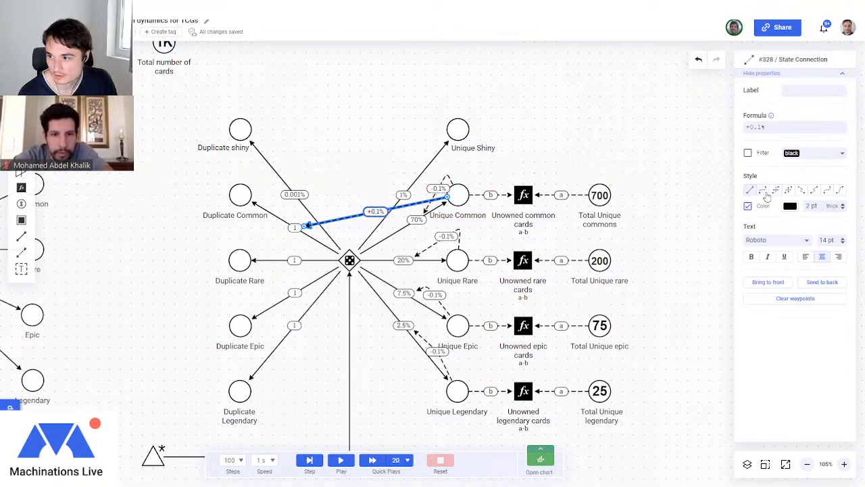
click(843, 209)
drag(376, 211, 365, 174)
click(357, 139)
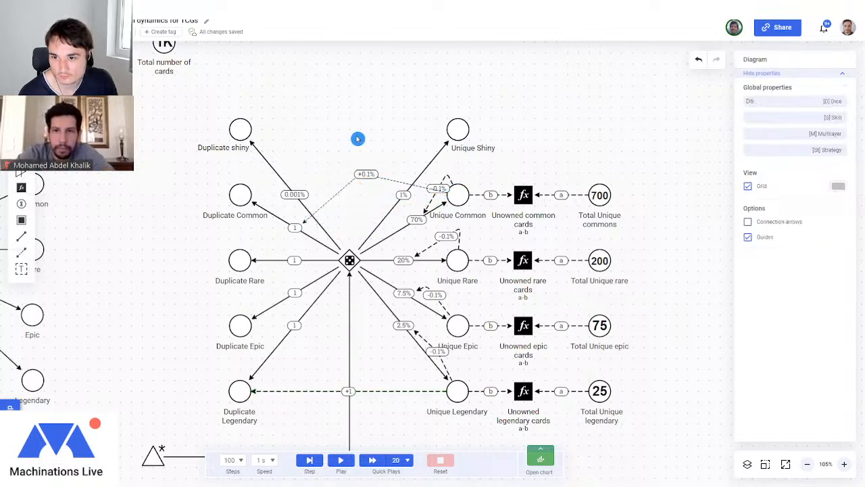
Link Unique Rare to the Duplicate Rare resource connection with a 1 pt state connection and set its formula to +0.1%.
mouse_move(27, 255)
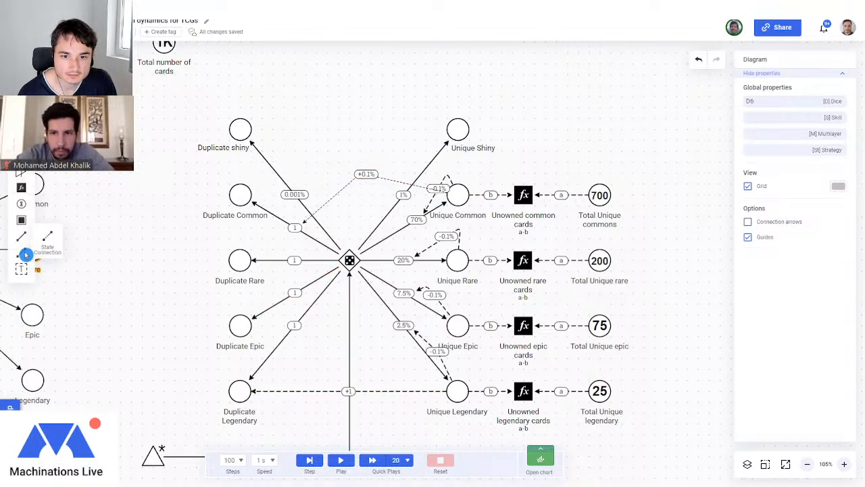
click(295, 259)
click(748, 133)
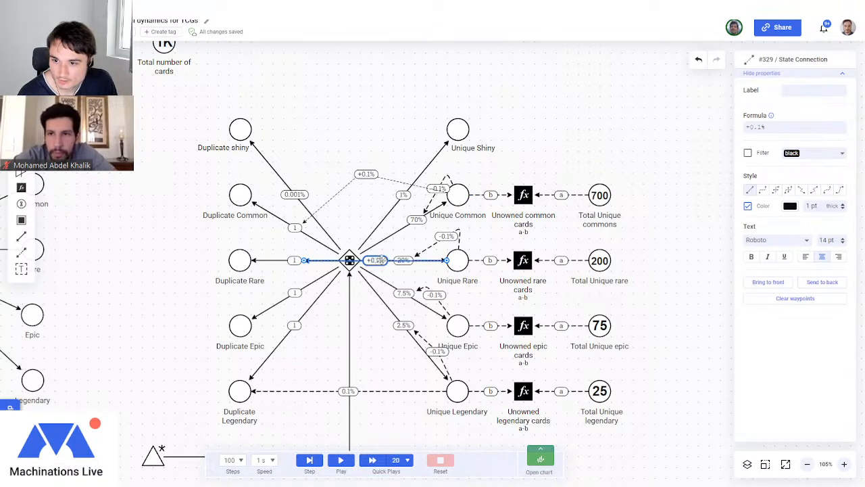
Shift the Unique Rare link's +0.1% label beside the random gate, and link Unique Epic to the Duplicate Epic connection with a 1 pt, +0.1% state connection.
drag(379, 259, 325, 258)
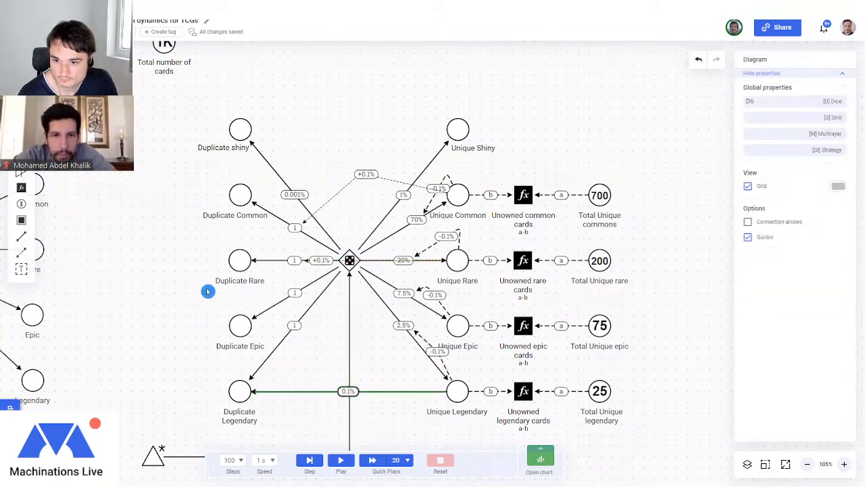
drag(24, 255, 296, 291)
click(775, 126)
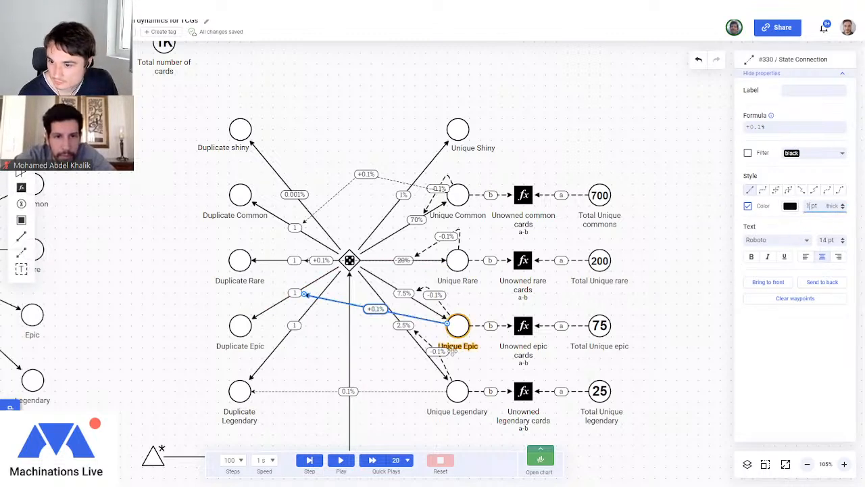
Retarget the 0.1% state connection from Unique Legendary onto the resource connection leading to Duplicate Legendary.
click(282, 400)
click(268, 392)
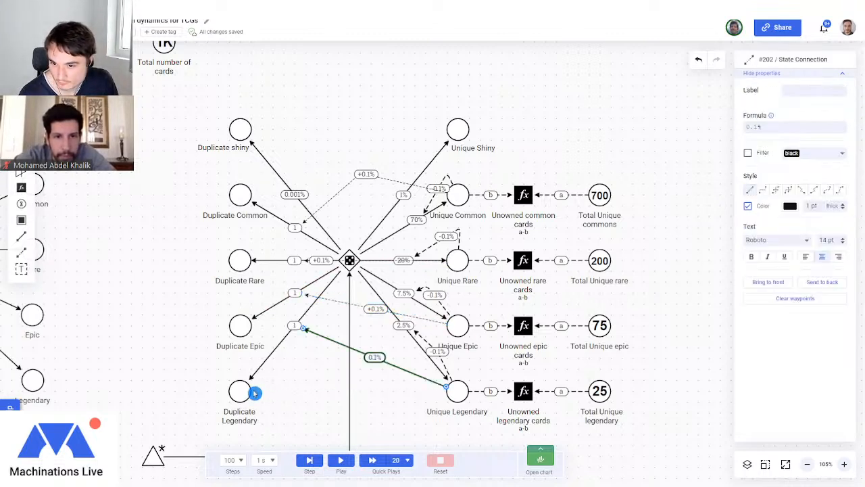
click(321, 404)
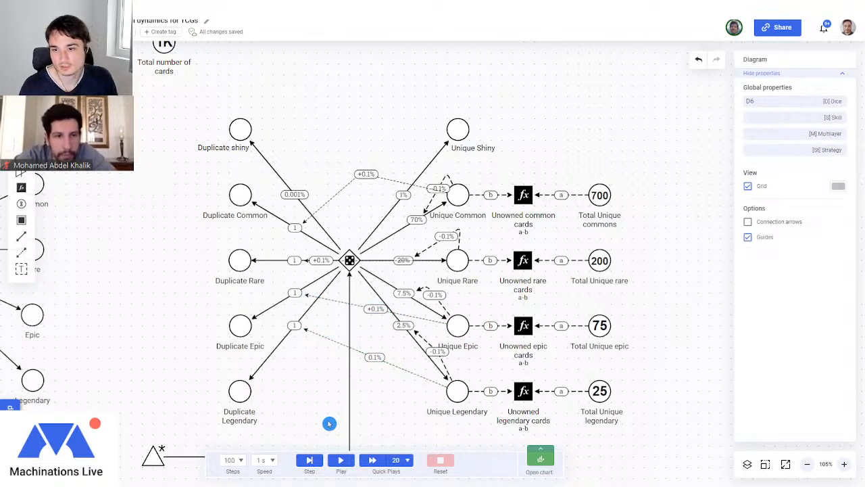
Run the simulation twice, inspect the random gate's error message, and reset the diagram.
scroll(325, 390, down, 3)
scroll(313, 390, up, 1)
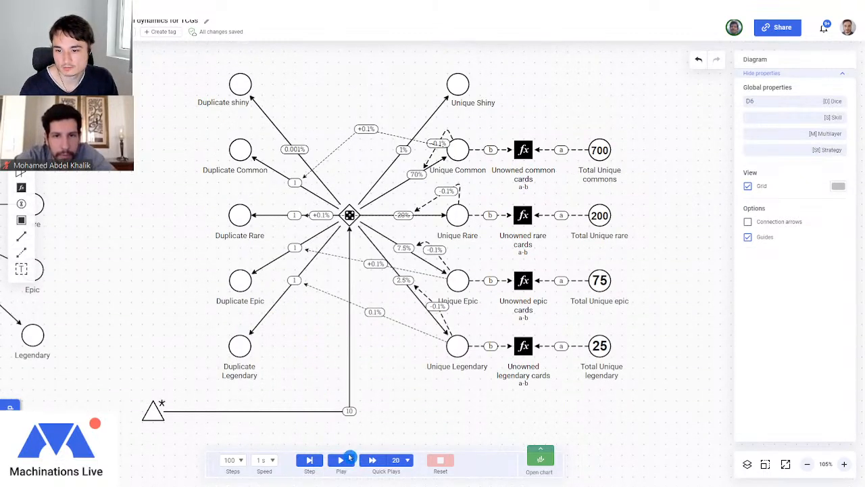
click(341, 461)
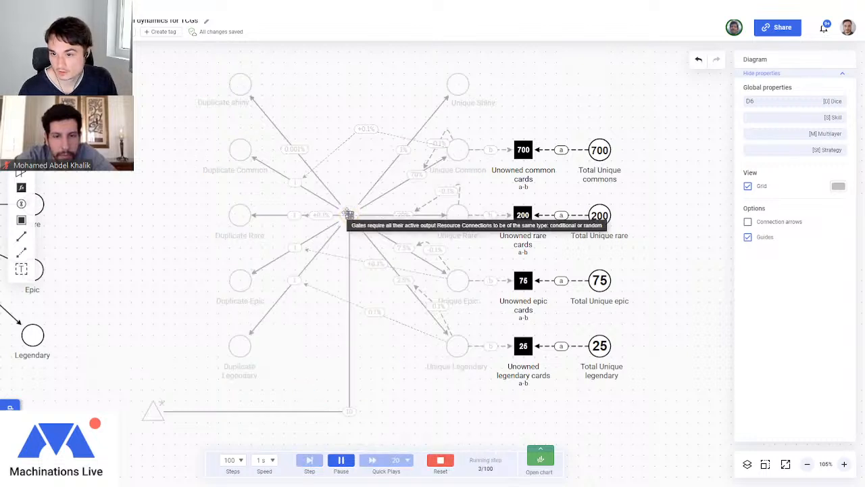
click(440, 461)
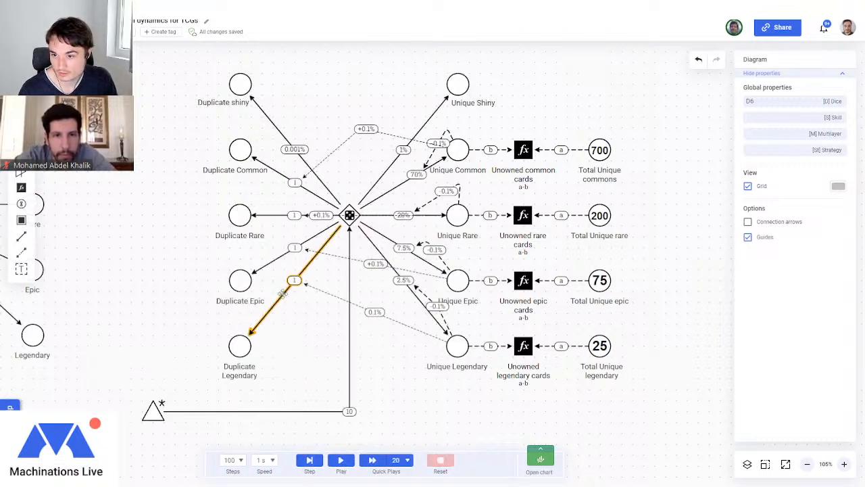
click(341, 461)
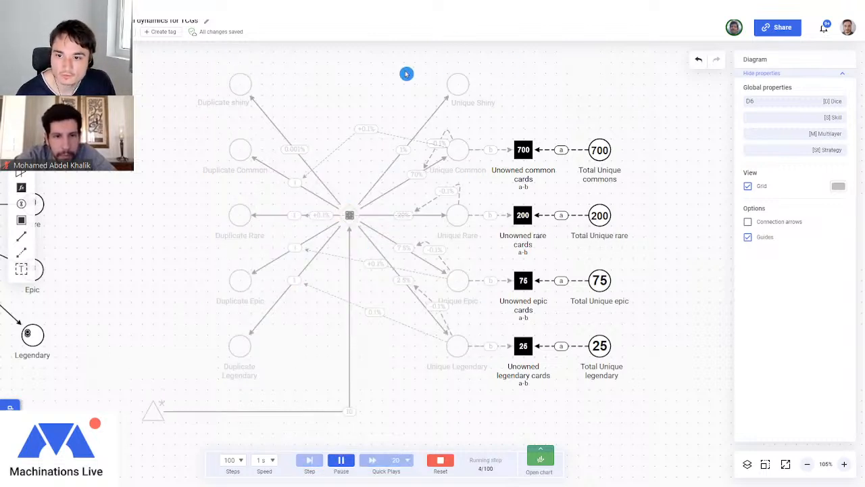
mouse_move(349, 218)
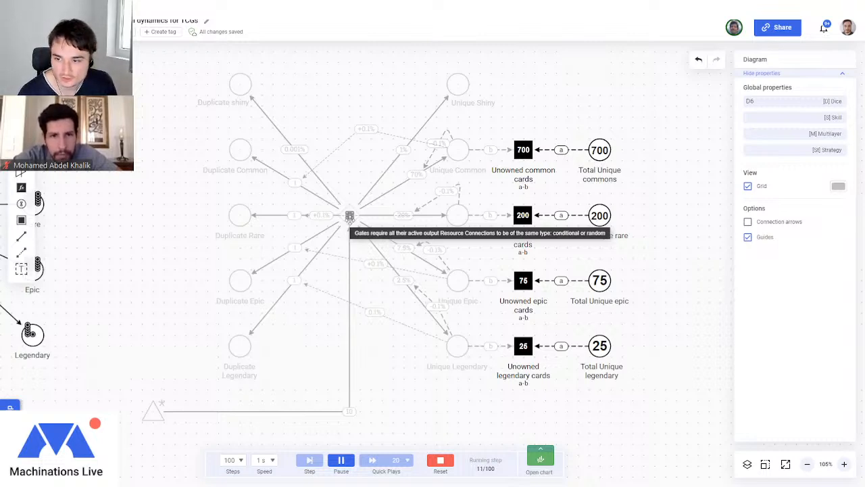
click(440, 460)
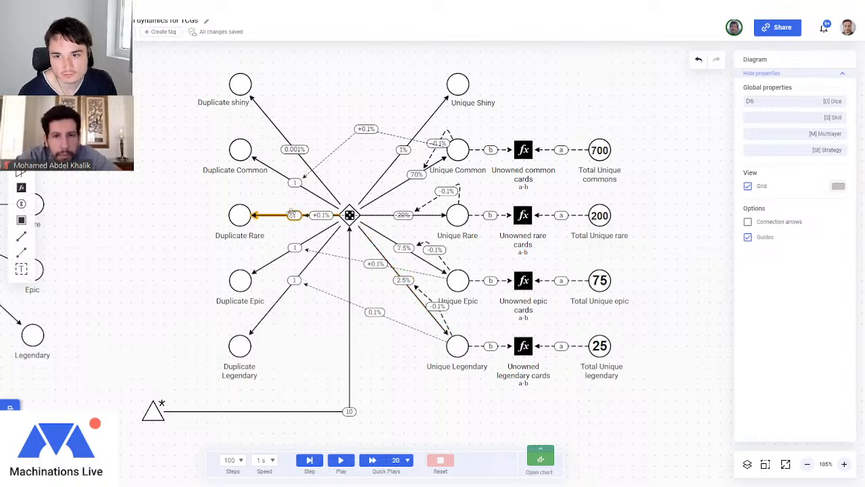
Set the formulas of the resource connections to Duplicate Common, Duplicate Rare and Duplicate Epic to 0%.
click(277, 173)
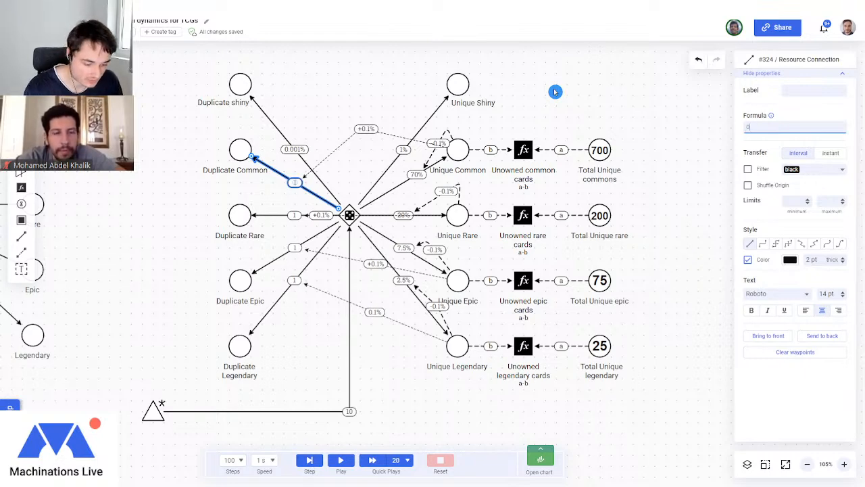
key(Return)
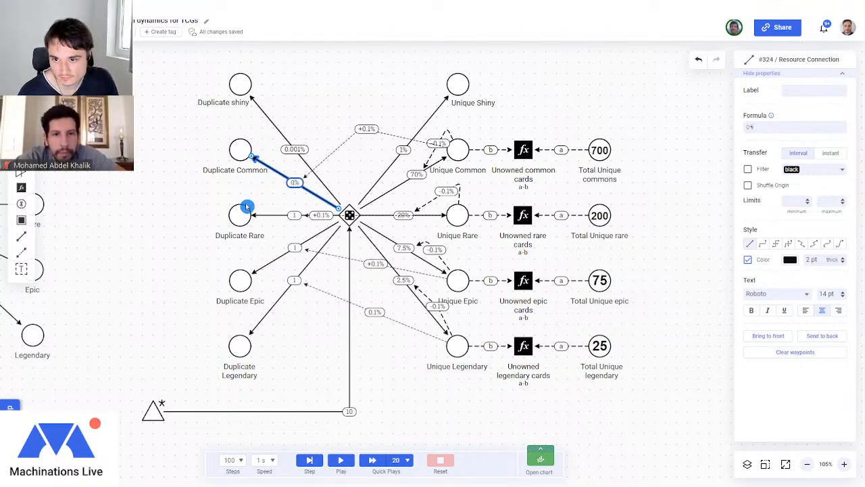
click(291, 214)
click(775, 129)
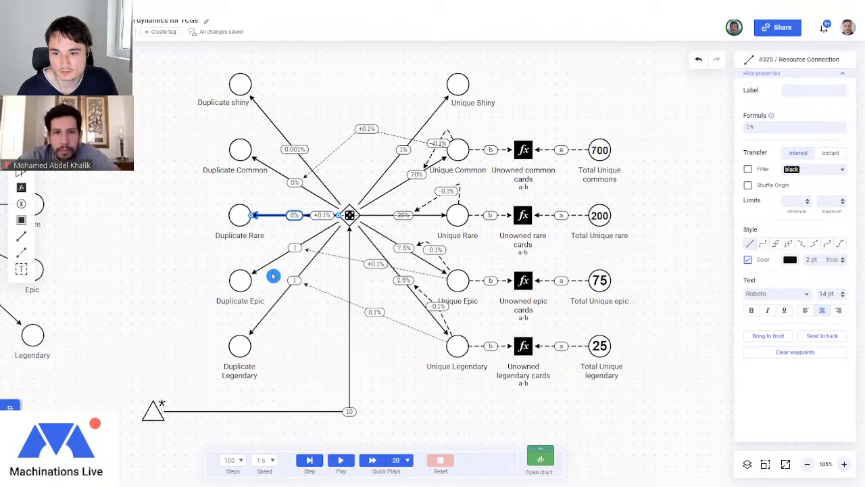
click(284, 256)
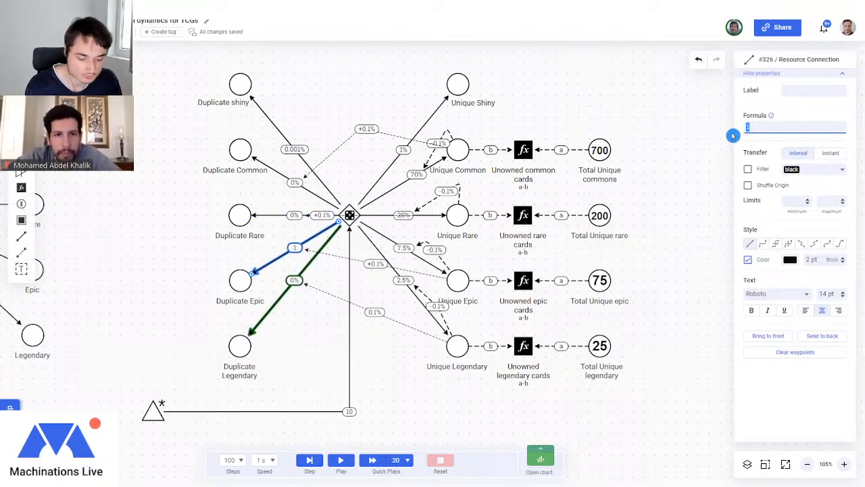
key(Return)
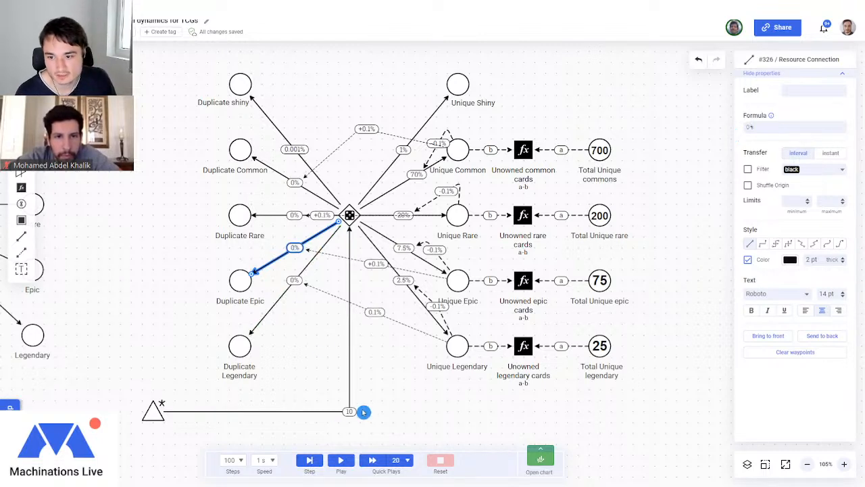
click(405, 389)
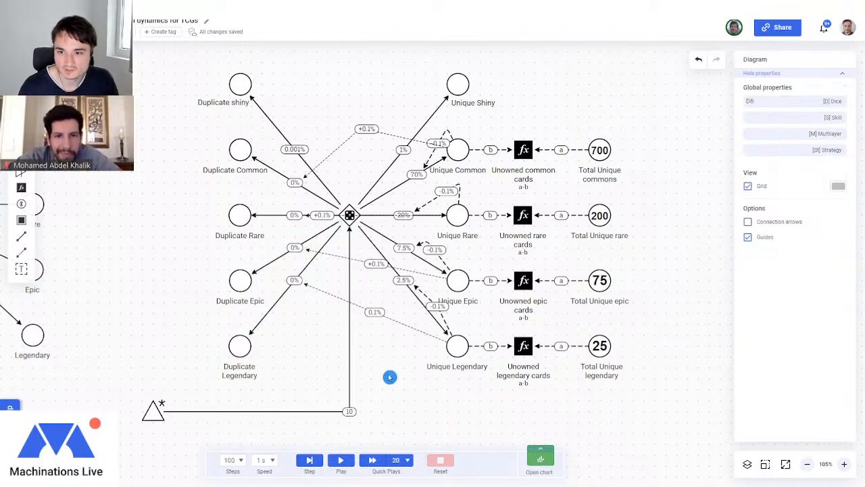
Run the simulation to observe how the unique and duplicate pools fill, and reset it.
click(351, 458)
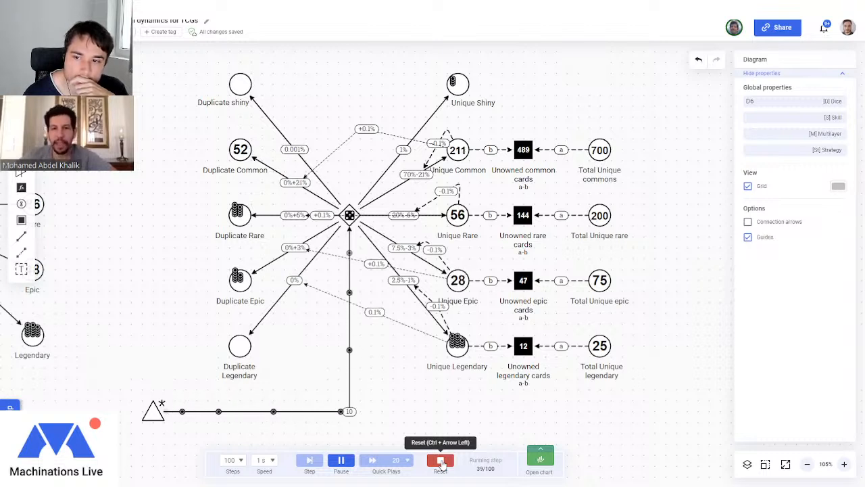
click(441, 461)
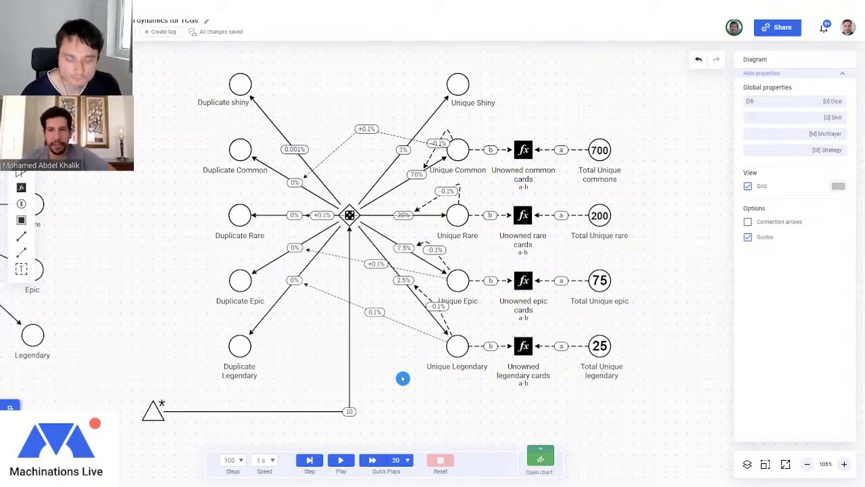
Duplicate the complete unique and duplicate card system, including its source and registers, and place the copy to the right of the original.
scroll(425, 365, down, 3)
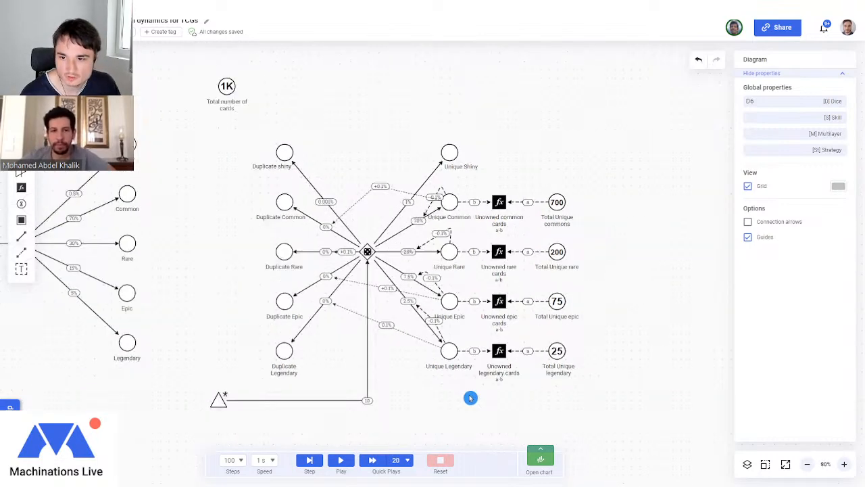
drag(181, 105, 450, 373)
drag(430, 330, 504, 352)
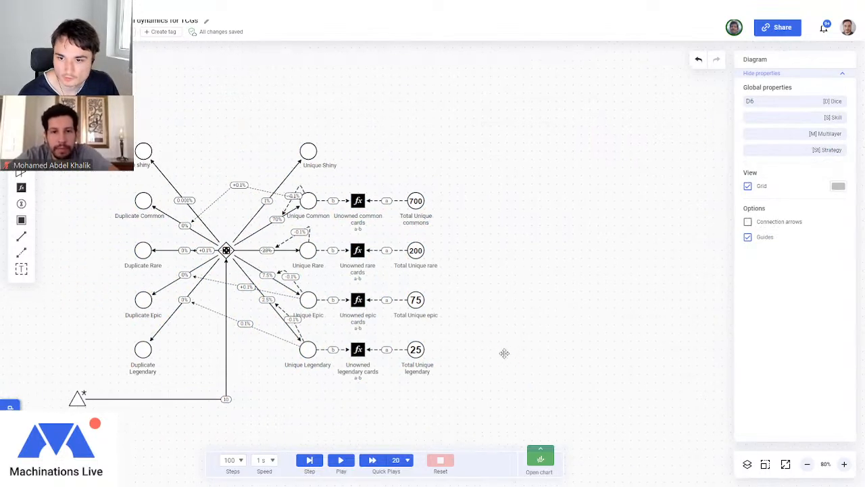
drag(509, 443, 54, 118)
key(ctrl+v)
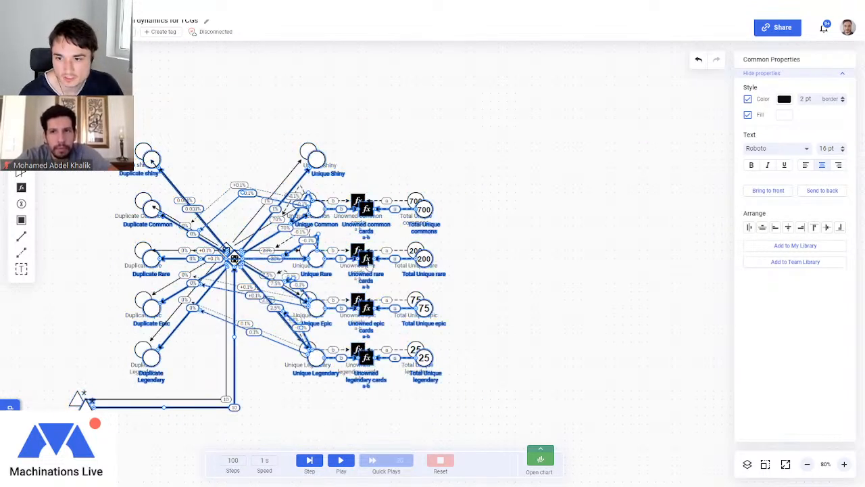
drag(317, 258, 696, 265)
drag(574, 115, 466, 90)
click(371, 111)
drag(313, 102, 710, 425)
drag(672, 336, 672, 328)
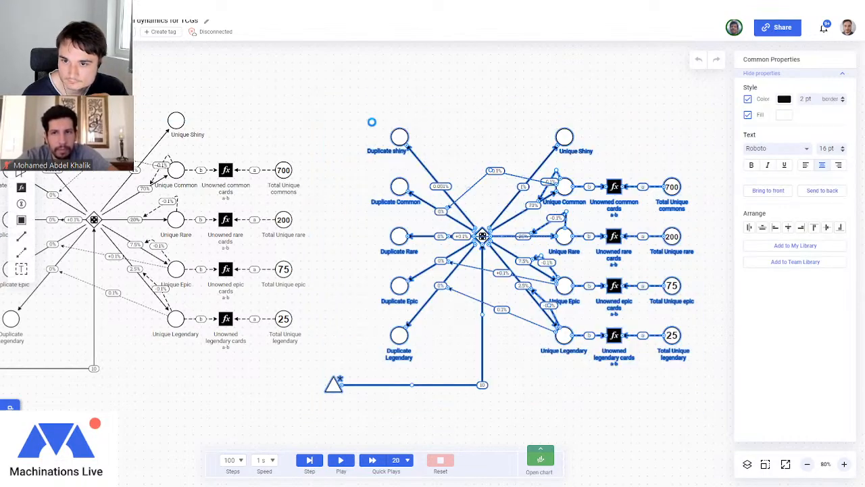
click(274, 96)
drag(274, 96, 455, 122)
Add a text box about 276 by 69 pt reading "Player 1" above the original system and format it as bold 40 pt.
drag(22, 269, 226, 111)
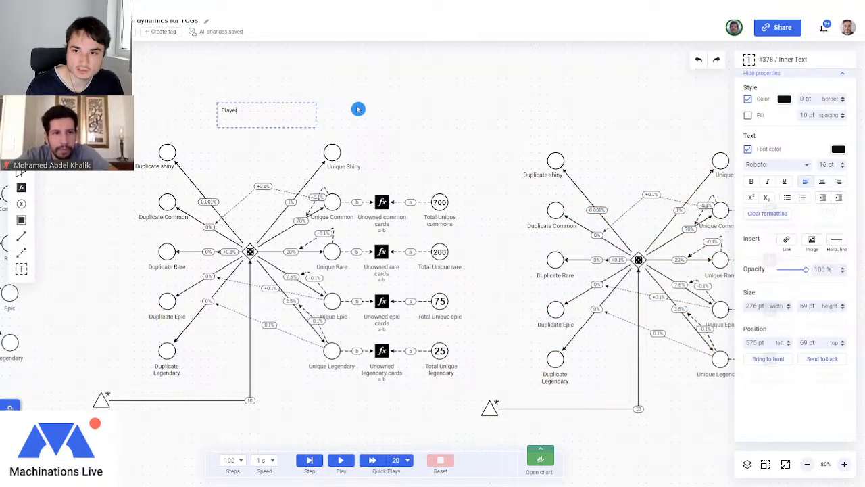
key(Escape)
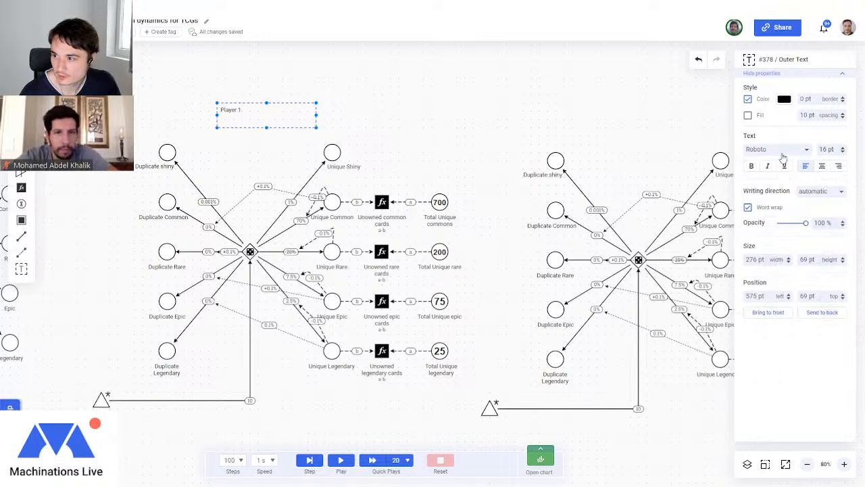
click(843, 147)
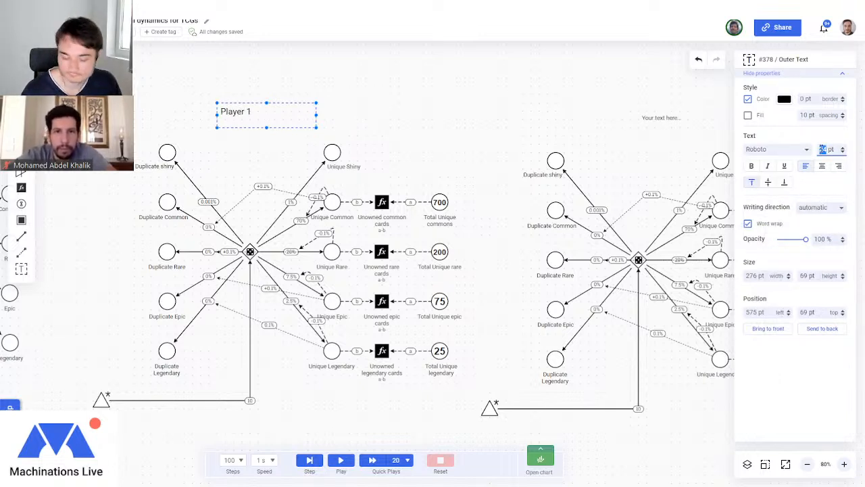
key(Return)
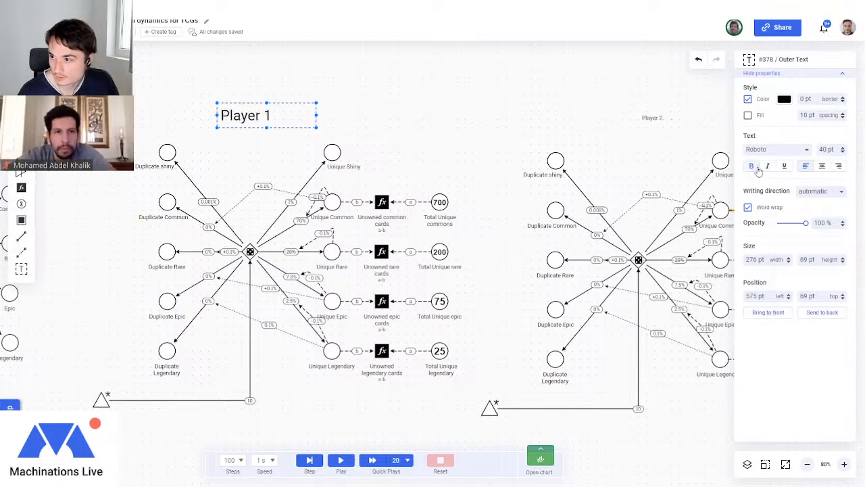
click(751, 165)
click(345, 125)
Run the simulation with both player systems in view to compare their card pools, and reset it.
scroll(518, 124, right, 5)
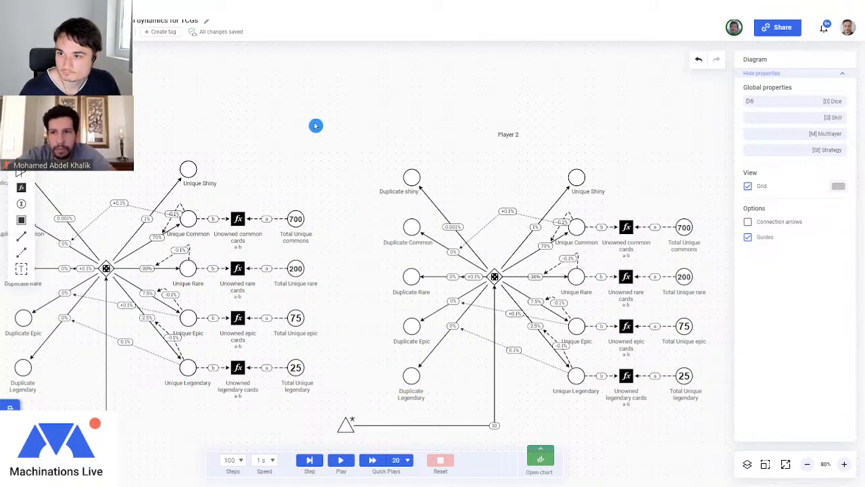
scroll(515, 144, left, 5)
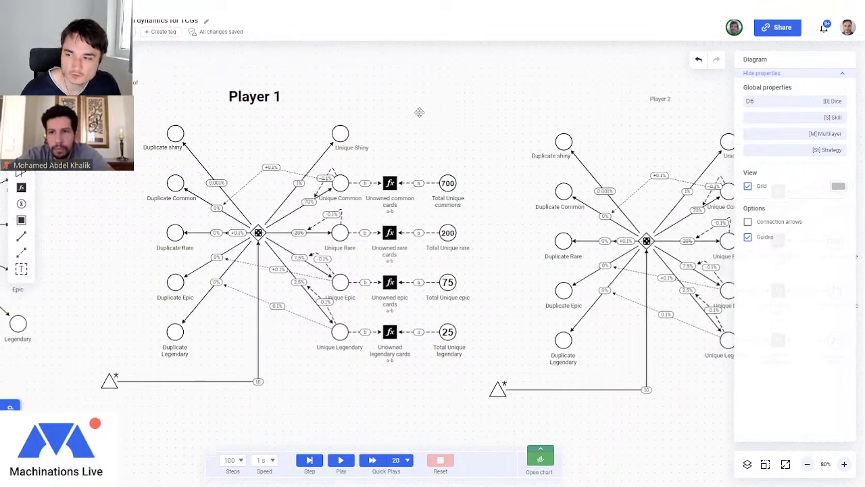
scroll(477, 139, down, 3)
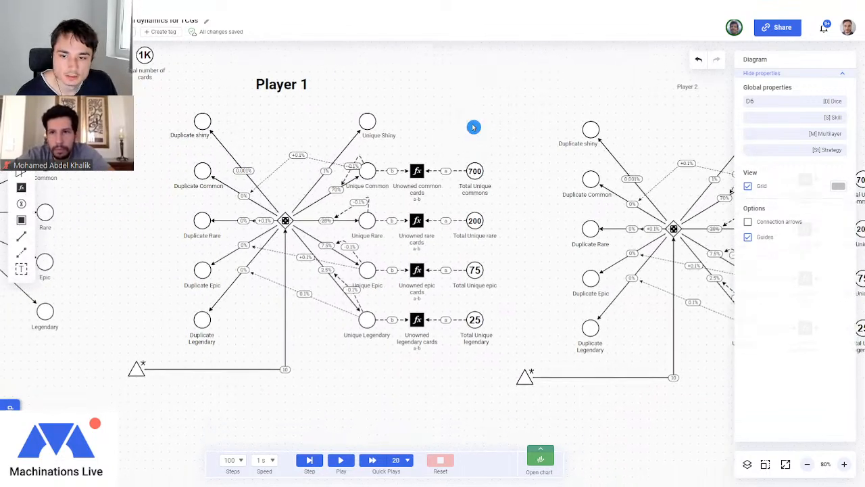
scroll(486, 159, right, 3)
scroll(440, 159, up, 2)
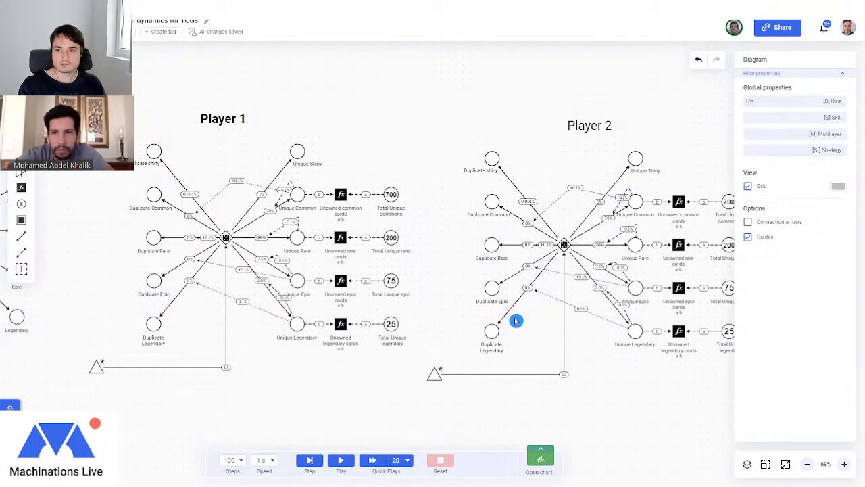
click(341, 460)
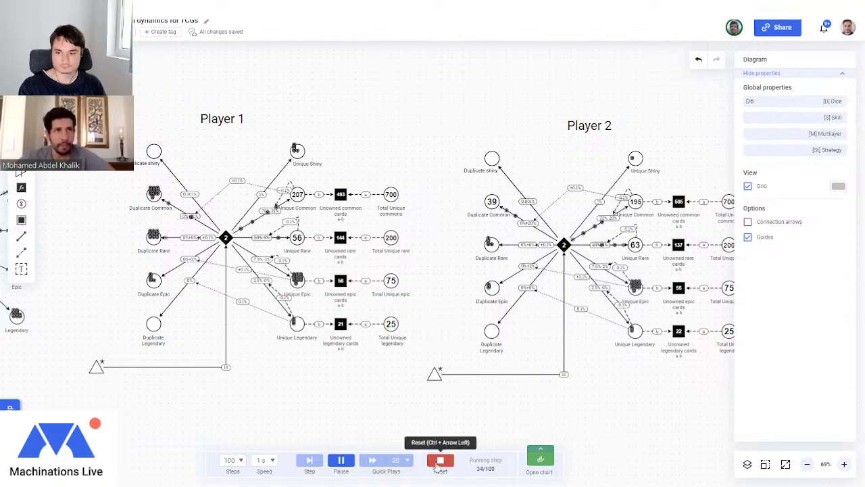
click(440, 465)
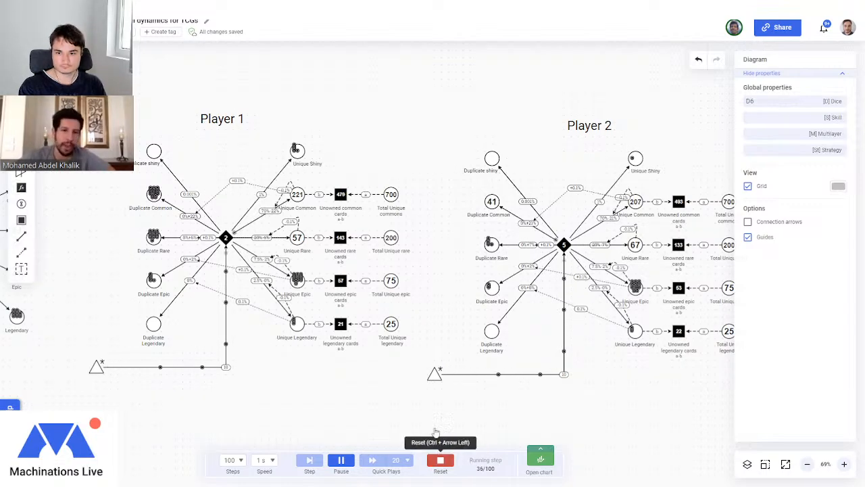
scroll(431, 312, up, 5)
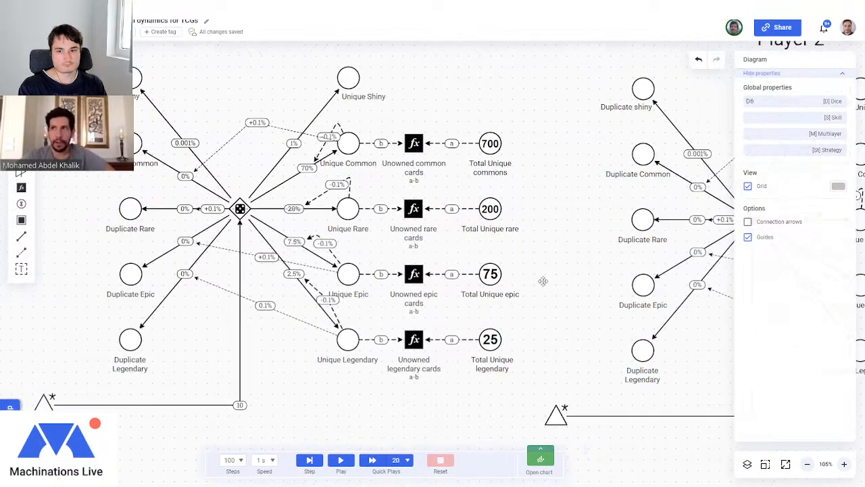
drag(517, 282, 642, 286)
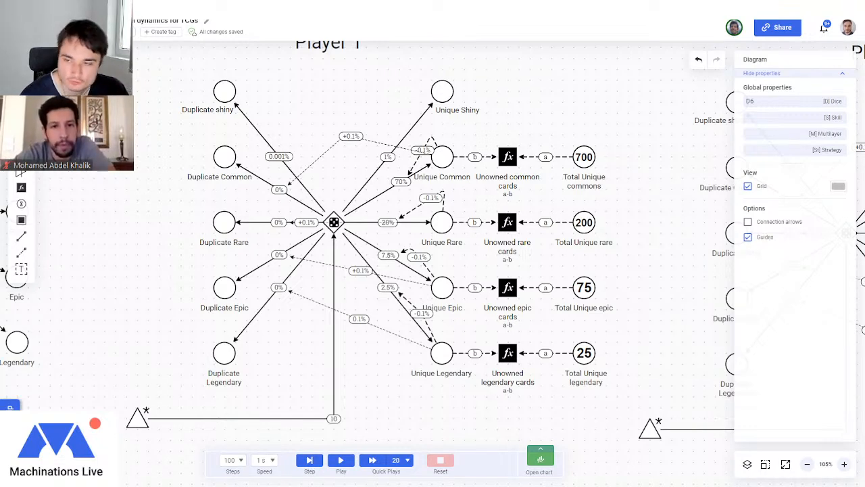
click(423, 314)
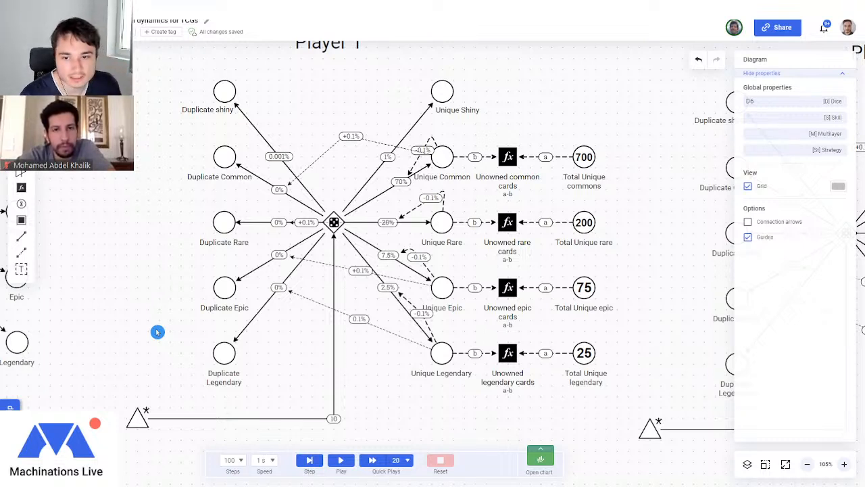
Move the source of each player's system directly beneath its random gate, so that the connection into the gate runs straight down.
scroll(340, 371, down, 3)
drag(381, 402, 339, 405)
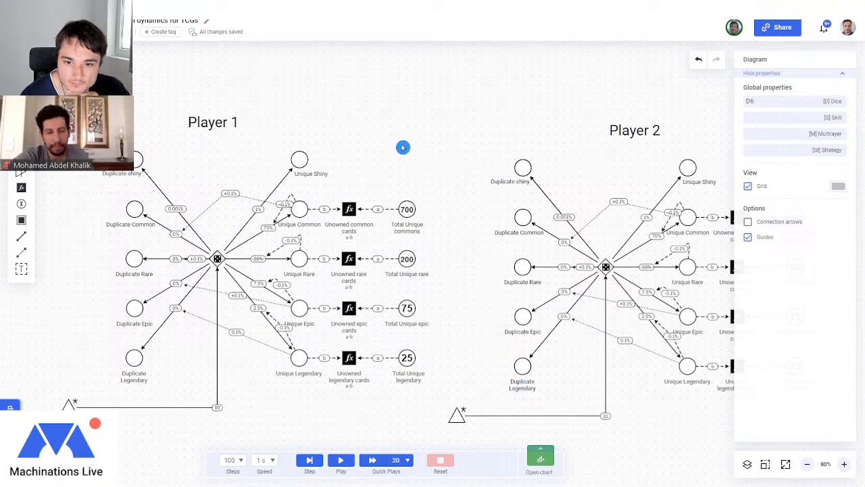
scroll(373, 145, down, 2)
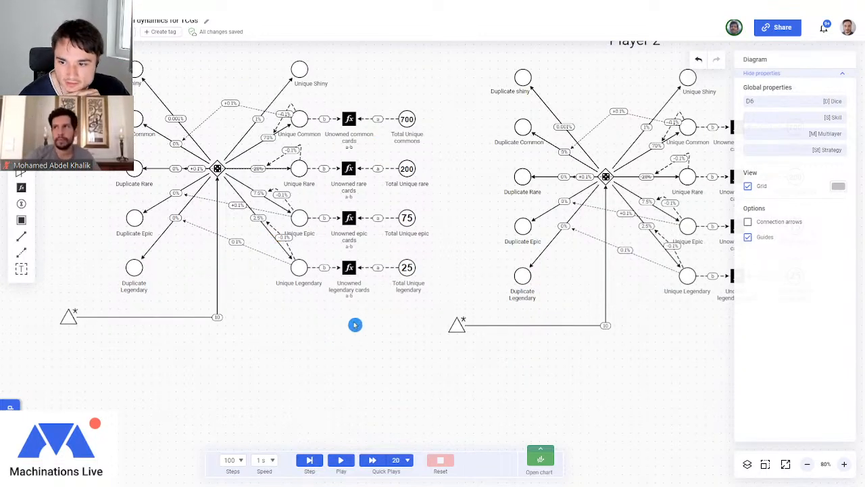
drag(457, 324, 605, 324)
drag(69, 318, 217, 318)
scroll(250, 358, up, 1)
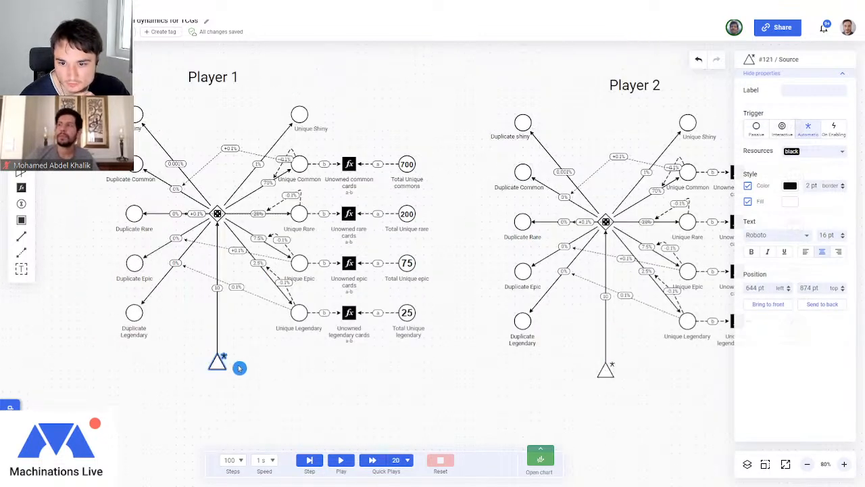
Examine Player 1's Duplicate Rare pool with its incoming connection and Player 2's Duplicate Epic pool as candidates for a trade.
scroll(319, 310, down, 2)
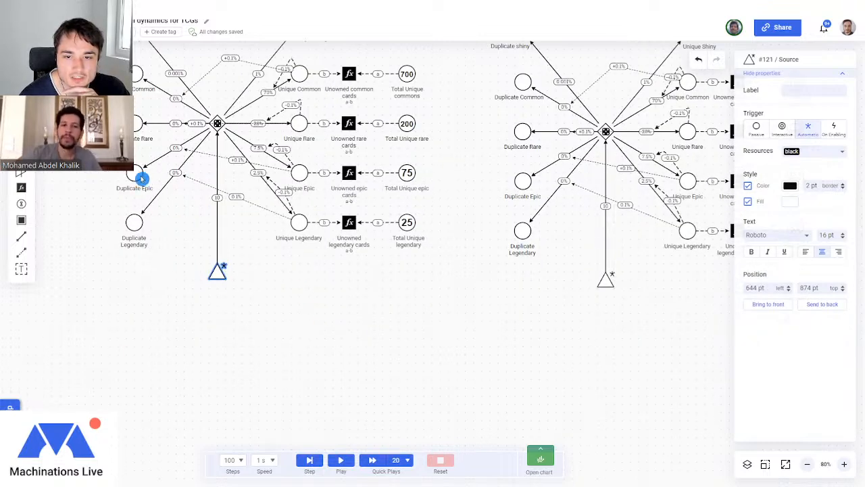
click(137, 130)
scroll(137, 132, up, 1)
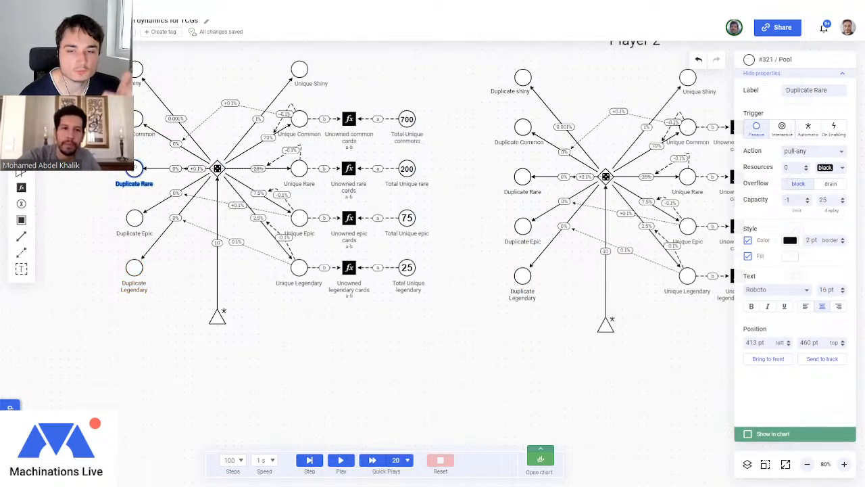
click(523, 228)
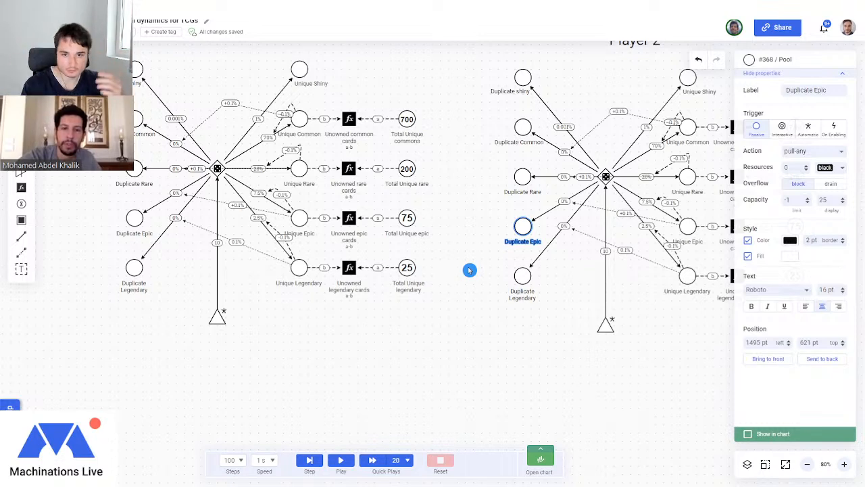
click(136, 168)
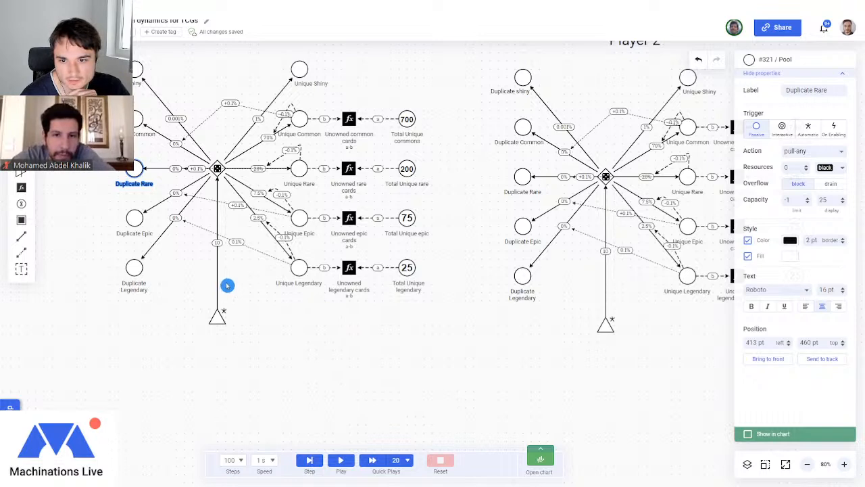
scroll(181, 299, up, 1)
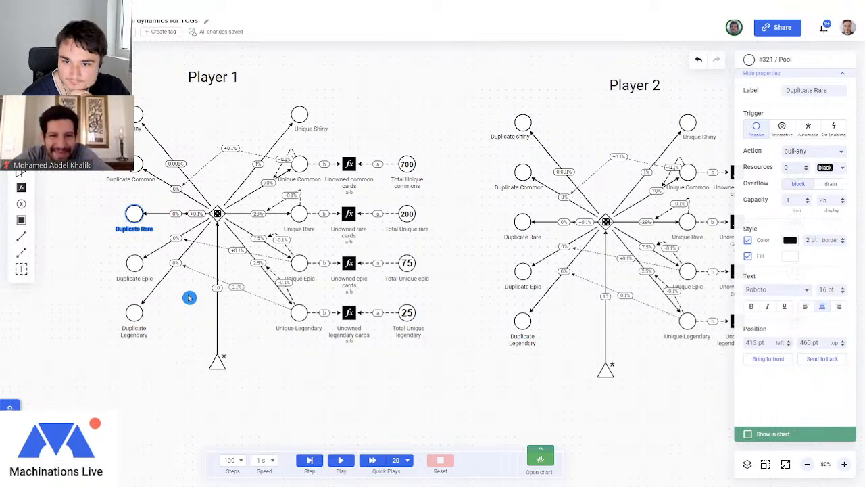
click(162, 214)
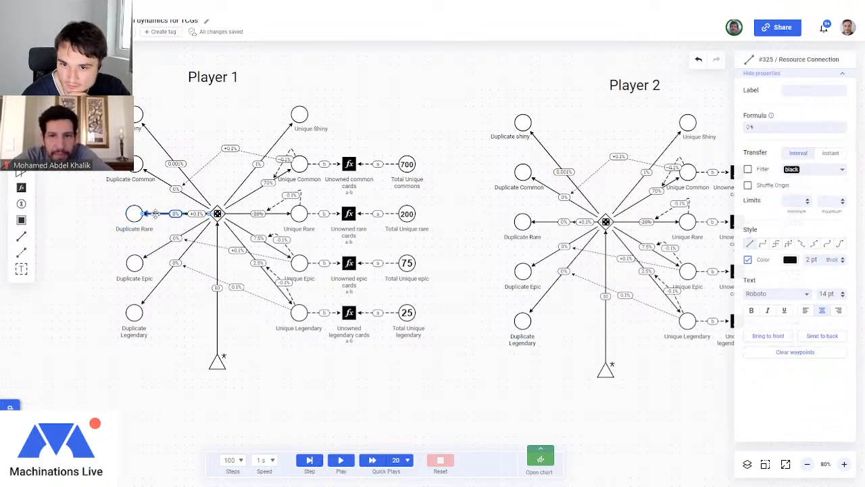
click(93, 250)
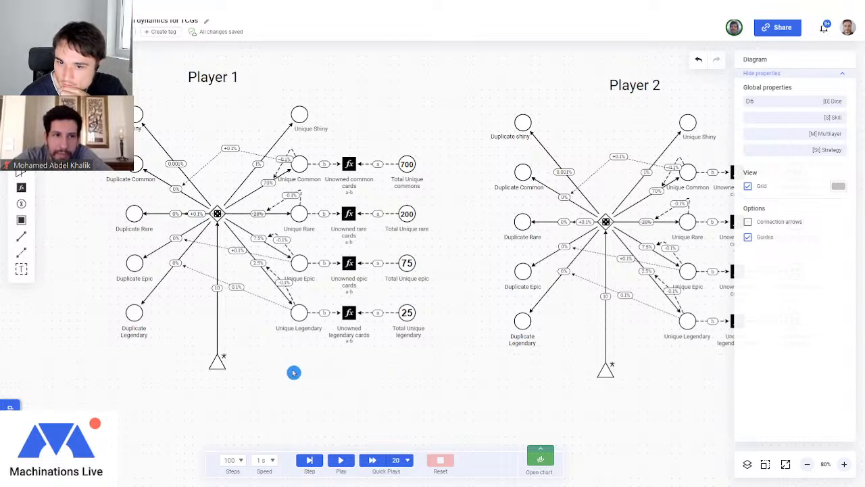
Place a trader between and below the two systems, fed by Player 1's Duplicate Rare pool along a bent resource connection and feeding Player 2's Unique Epic pool.
scroll(293, 370, down, 1)
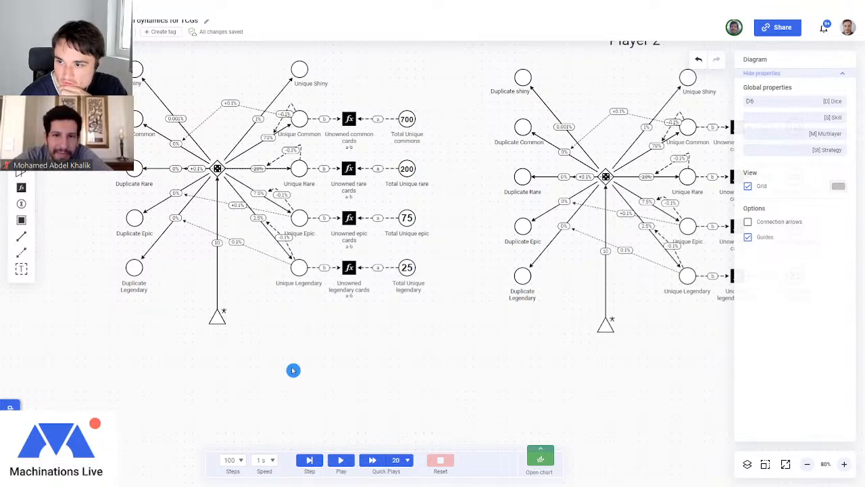
drag(21, 138, 415, 358)
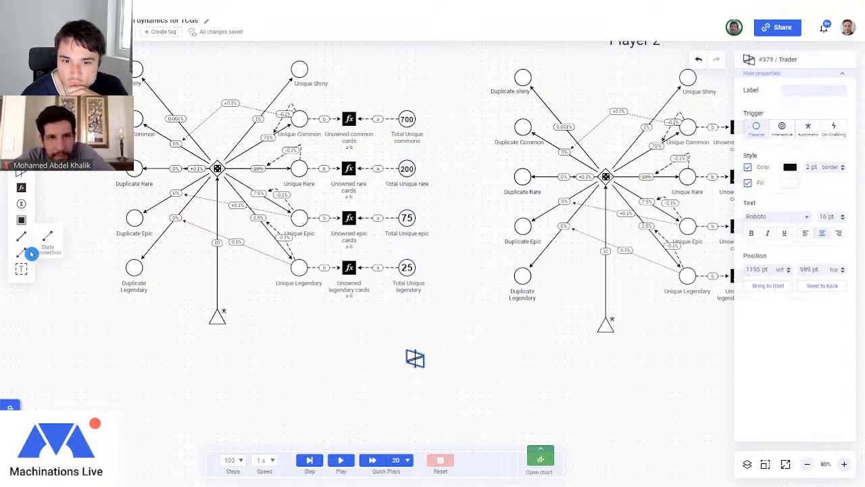
drag(22, 237, 415, 358)
drag(273, 262, 68, 325)
drag(29, 239, 685, 228)
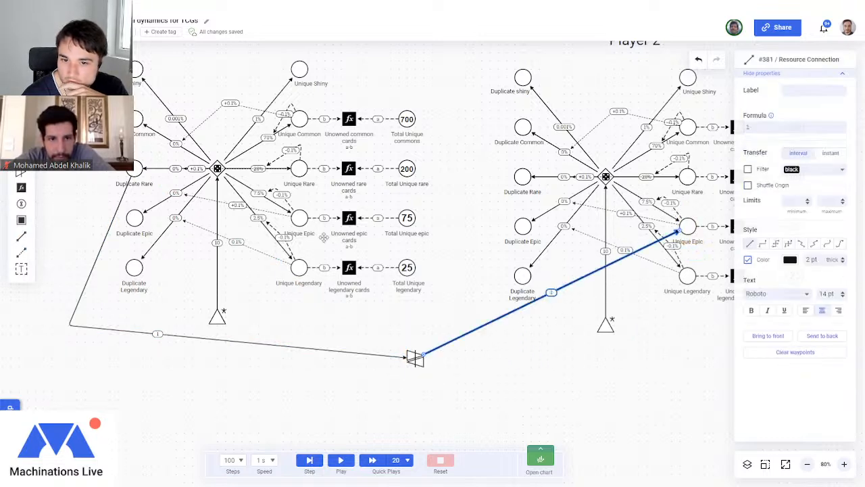
Set the formula of the connection from Player 1's Duplicate Rare pool to the trader to 2.
click(100, 250)
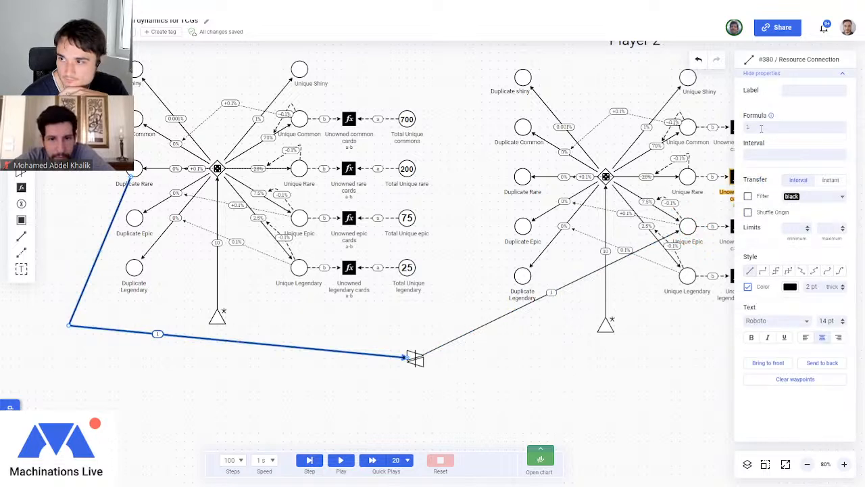
text(2)
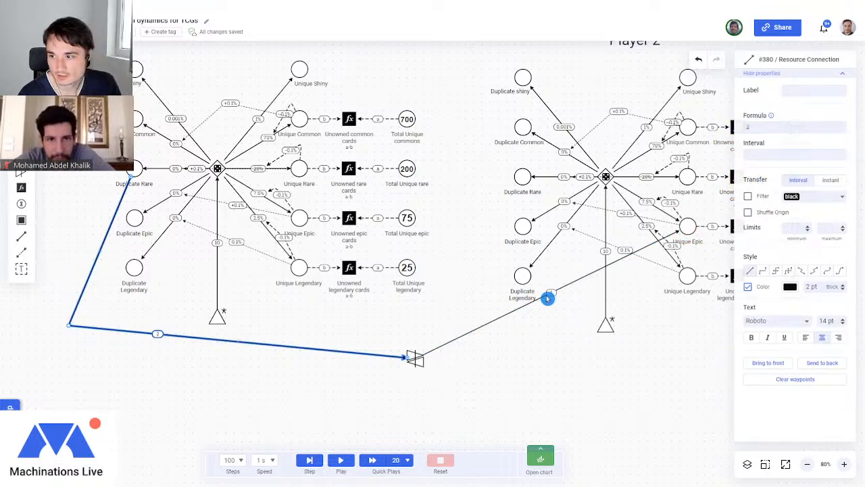
click(550, 336)
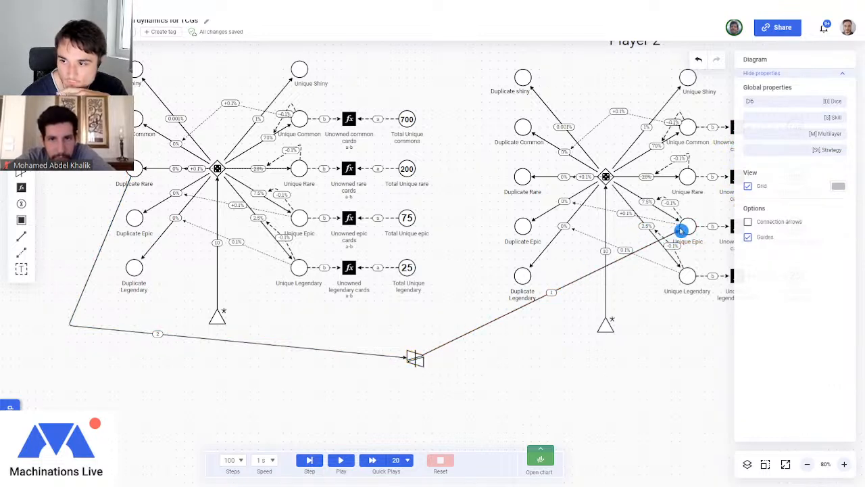
Connect Player 2's Duplicate Epic pool to the trader, and the trader to Player 1's Unique Rare pool with a formula of 2.
mouse_move(23, 239)
mouse_down()
mouse_move(511, 225)
mouse_move(414, 357)
mouse_up()
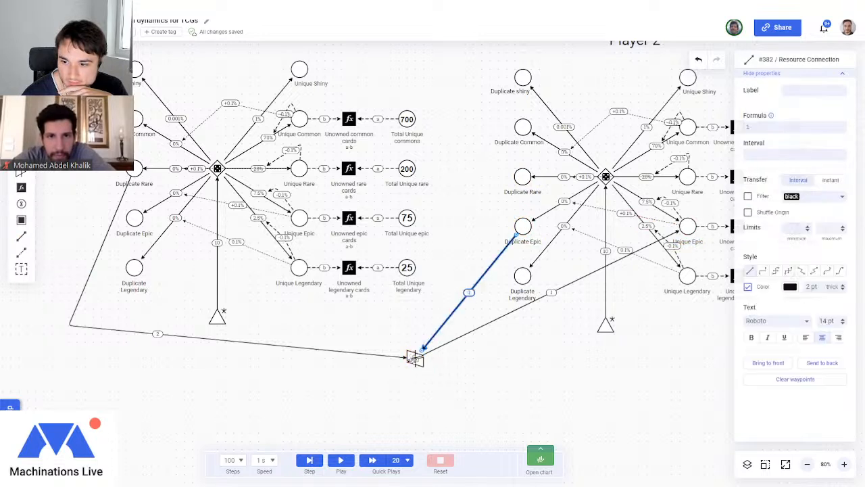
drag(23, 238, 299, 169)
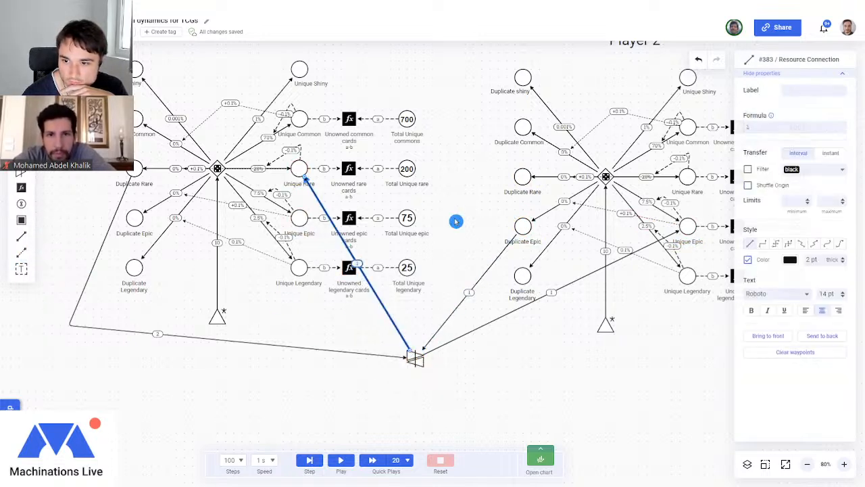
click(741, 127)
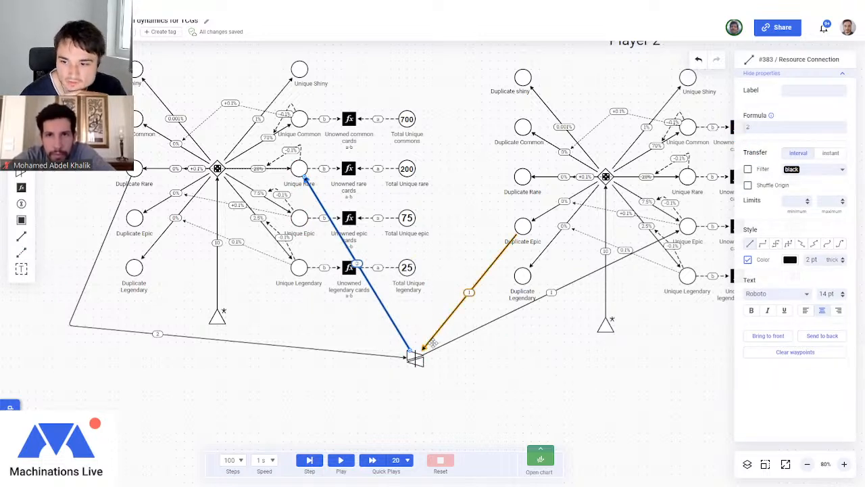
Make the trader's trigger interactive, run the simulation to test the trade, and reset it.
click(415, 359)
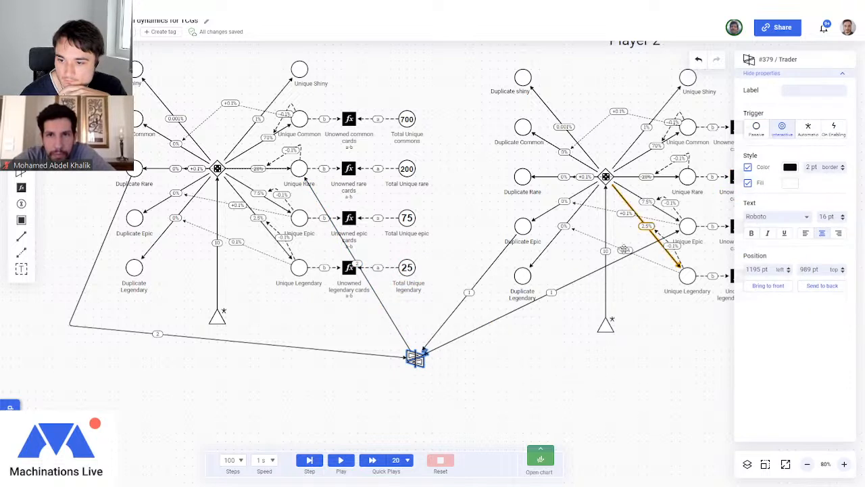
click(493, 365)
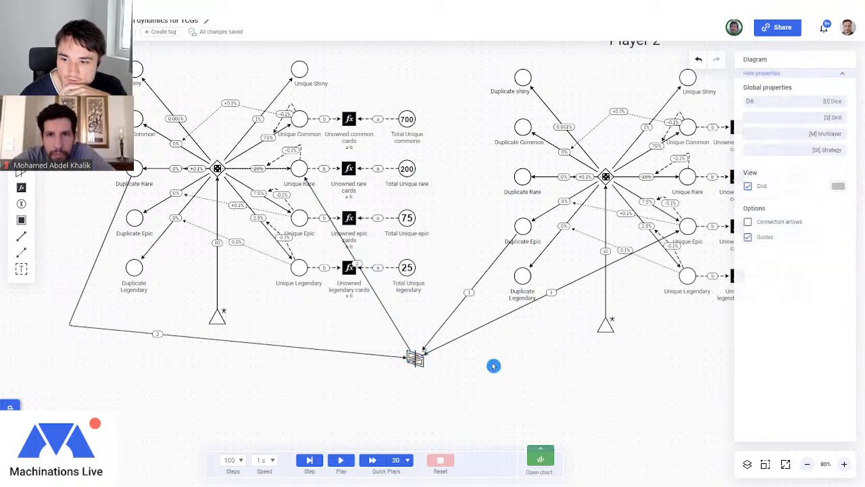
click(341, 461)
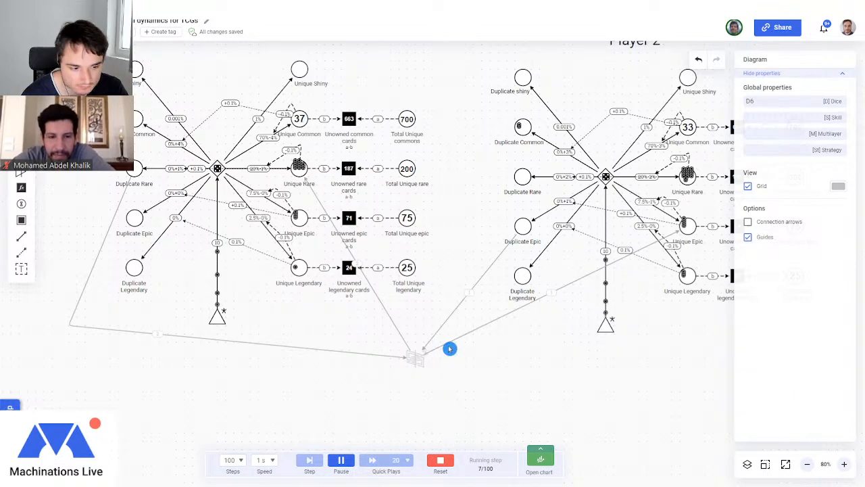
click(440, 459)
Give Player 1's Duplicate Rare pool 10 green starting resources and Player 2's Duplicate Epic pool some black starting resources.
click(135, 169)
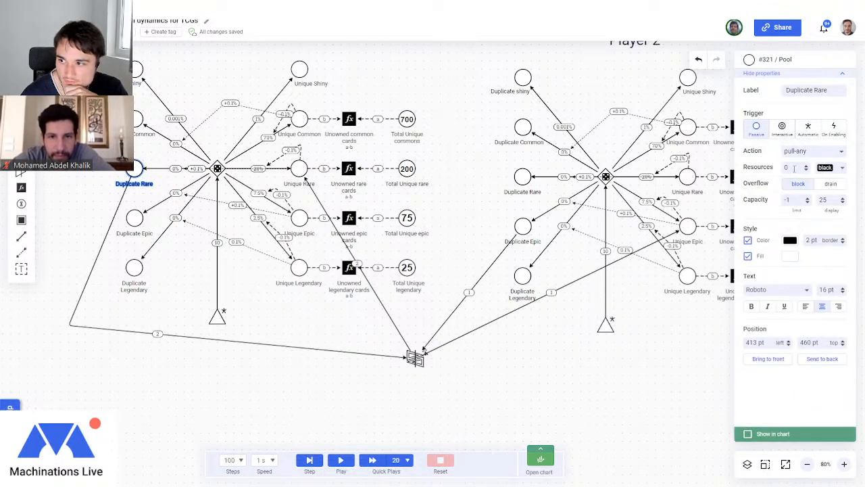
click(836, 169)
click(835, 218)
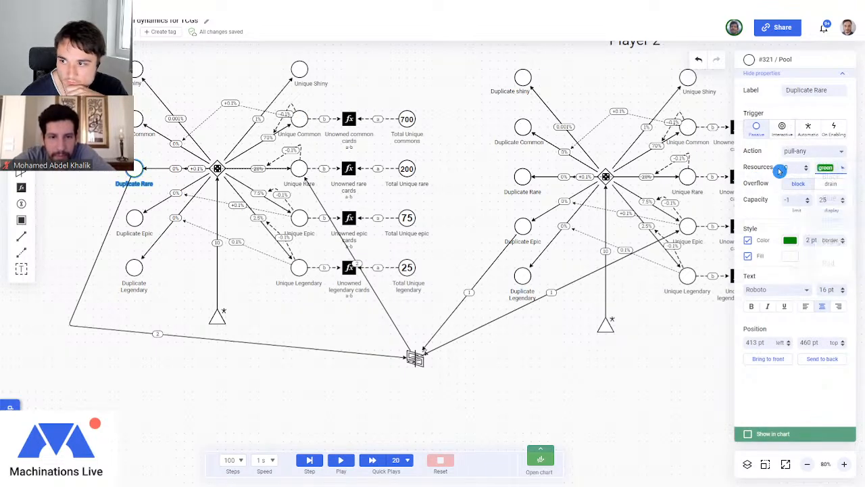
drag(792, 167, 779, 169)
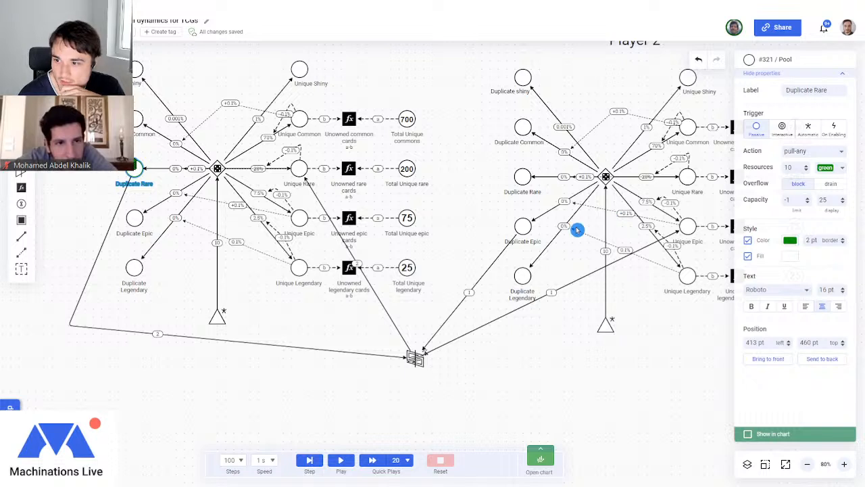
click(525, 229)
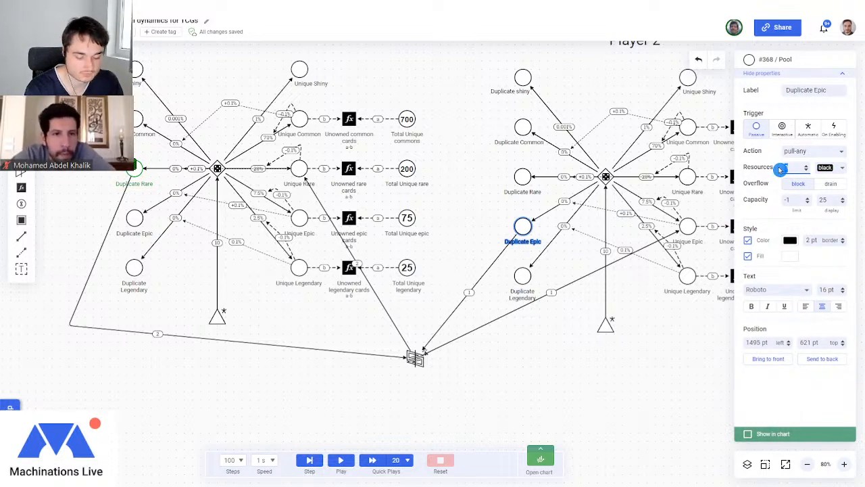
Filter the trader's incoming connections by resource colour: black from Player 2's Duplicate Epic pool and green from Player 1's Duplicate Rare pool.
click(479, 280)
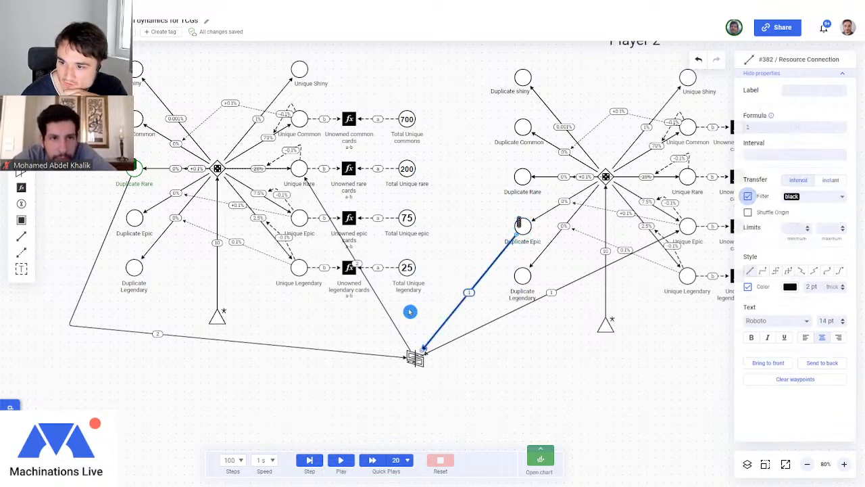
click(311, 348)
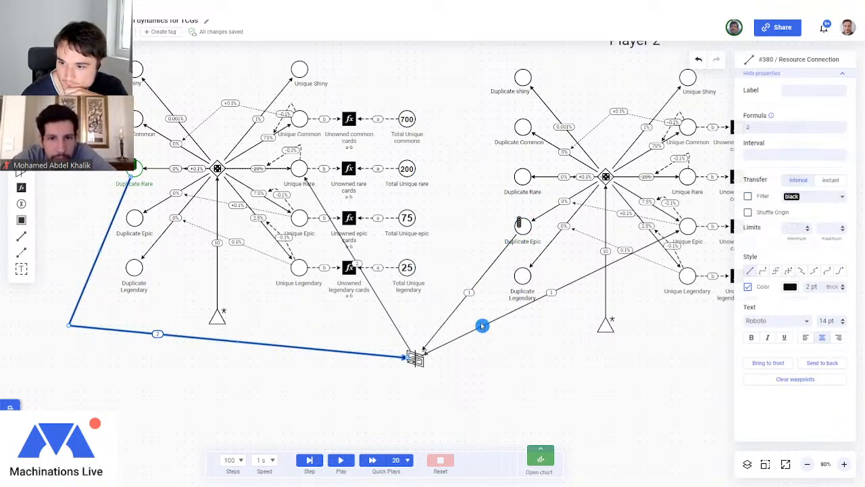
click(435, 332)
click(394, 316)
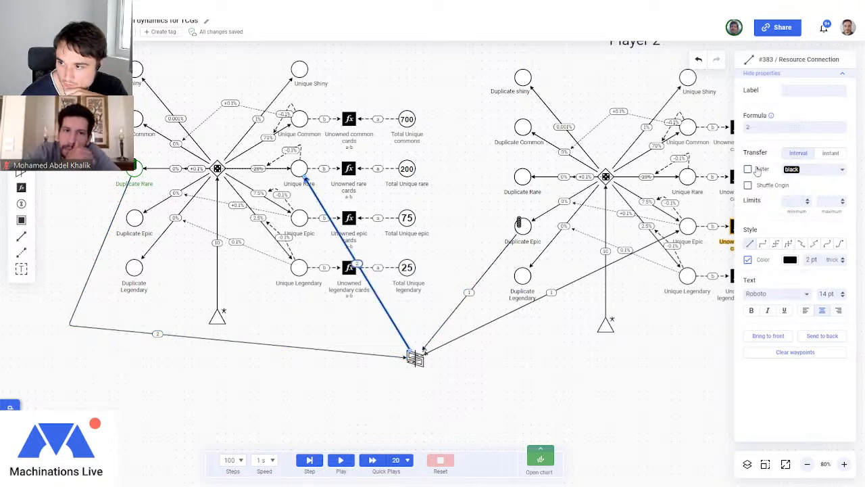
click(314, 345)
click(748, 196)
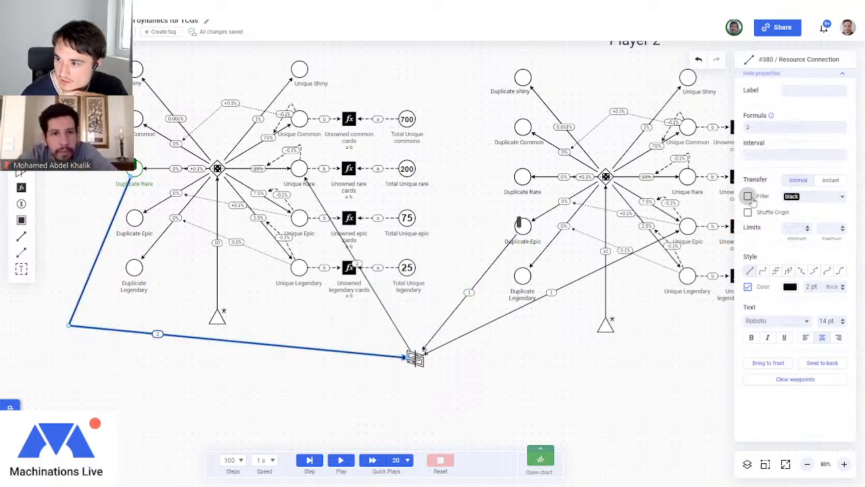
click(811, 196)
click(798, 248)
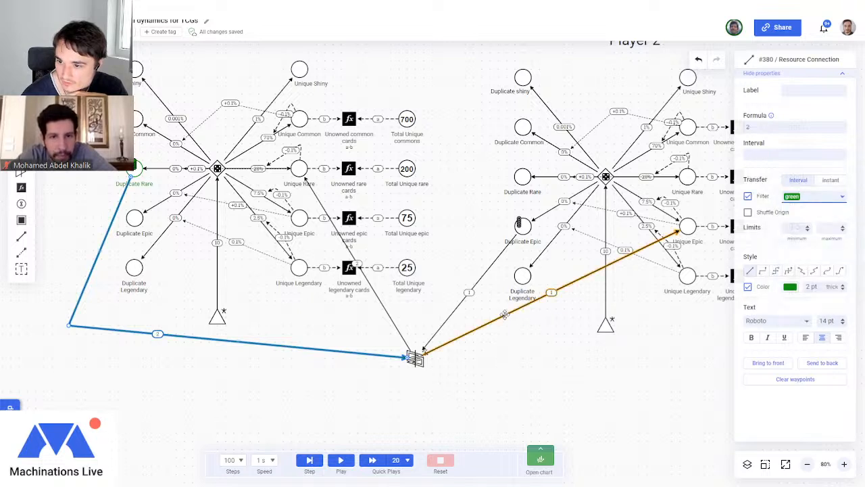
Set the resource colour of the connection from the trader to Player 2's Unique Epic pool to green.
click(504, 313)
click(810, 170)
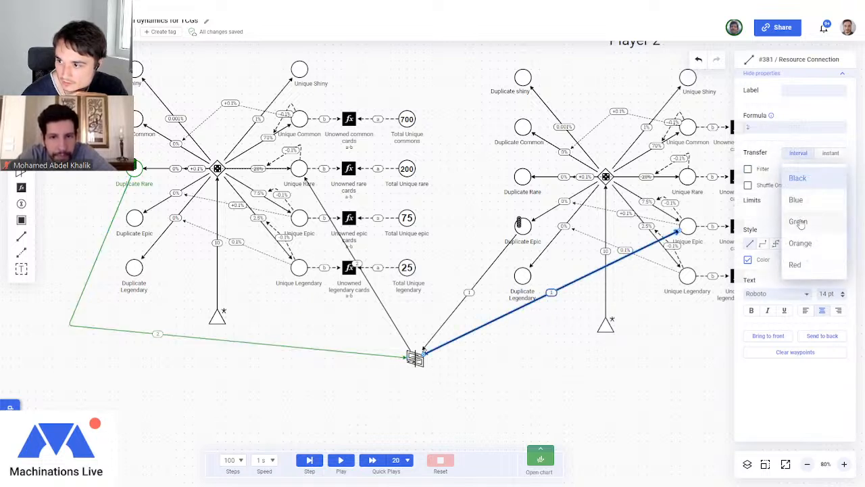
click(798, 221)
click(509, 371)
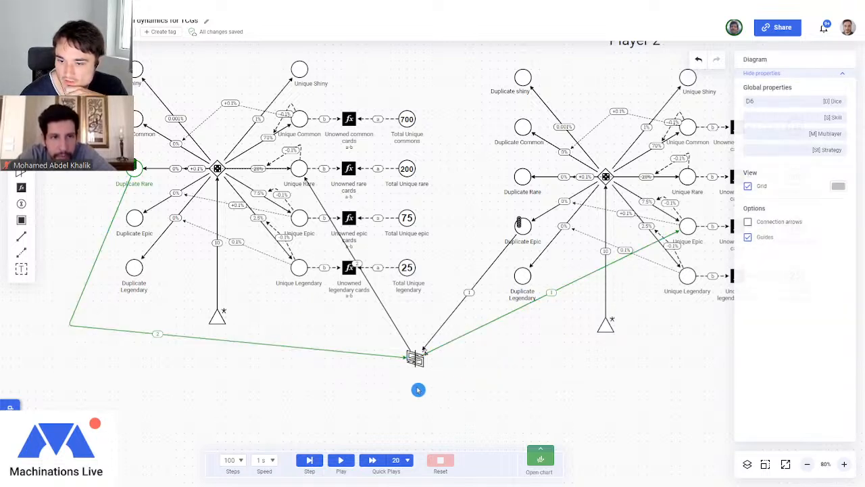
Run the simulation and fire the trader by hand to test the exchange between the two players.
click(341, 462)
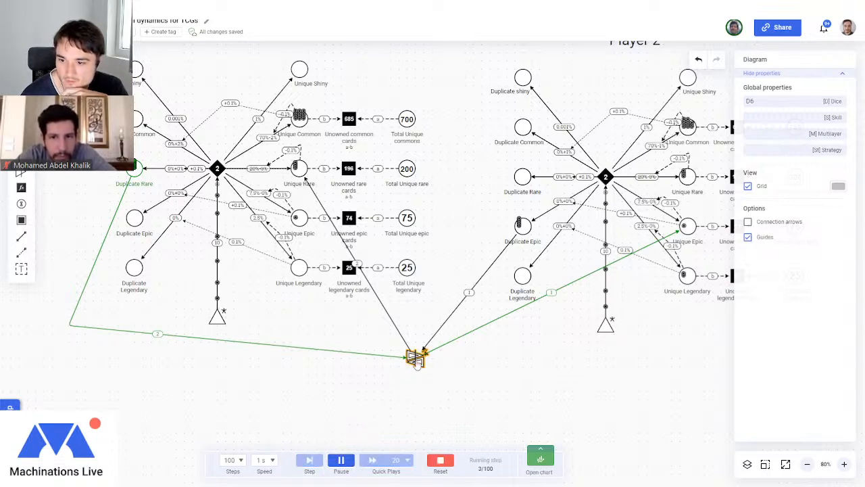
click(430, 363)
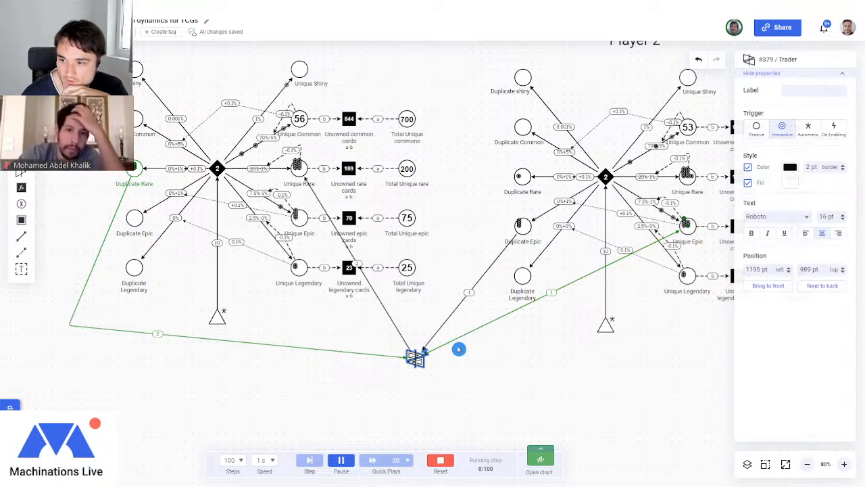
Reset the simulation and delete the trader together with its four connections to the players' Duplicate and Unique pools.
click(440, 460)
click(500, 319)
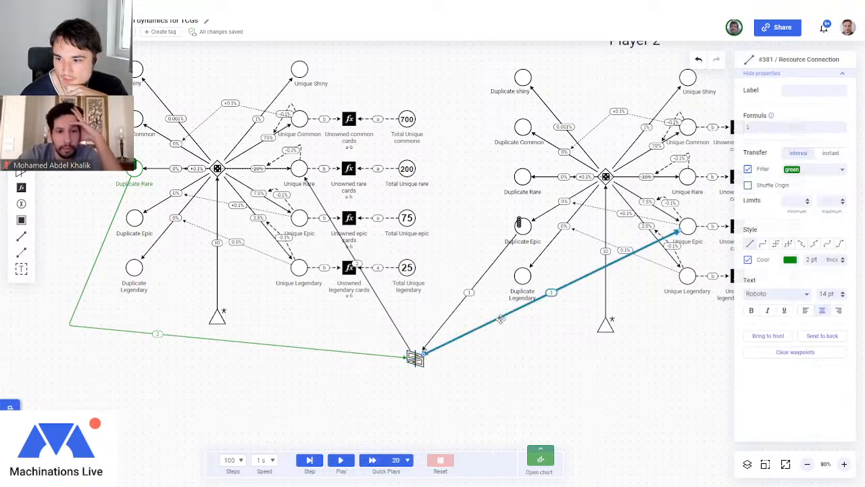
key(Delete)
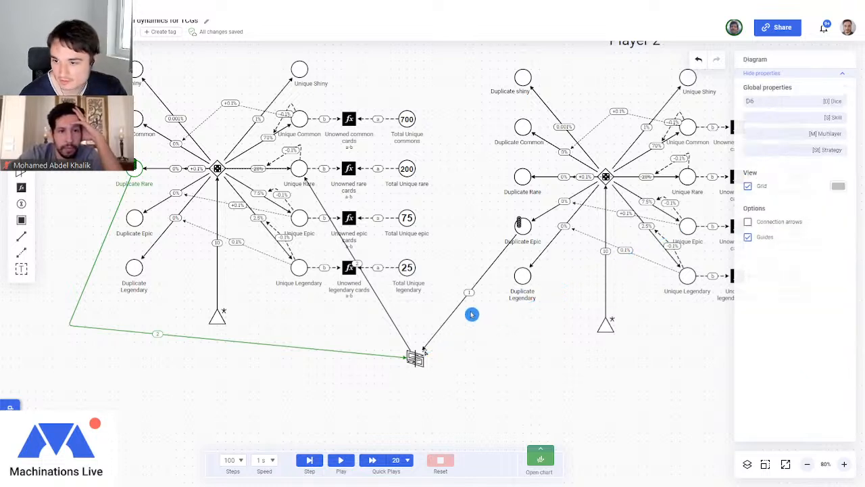
click(457, 308)
key(Delete)
click(387, 309)
key(Delete)
click(331, 350)
key(Delete)
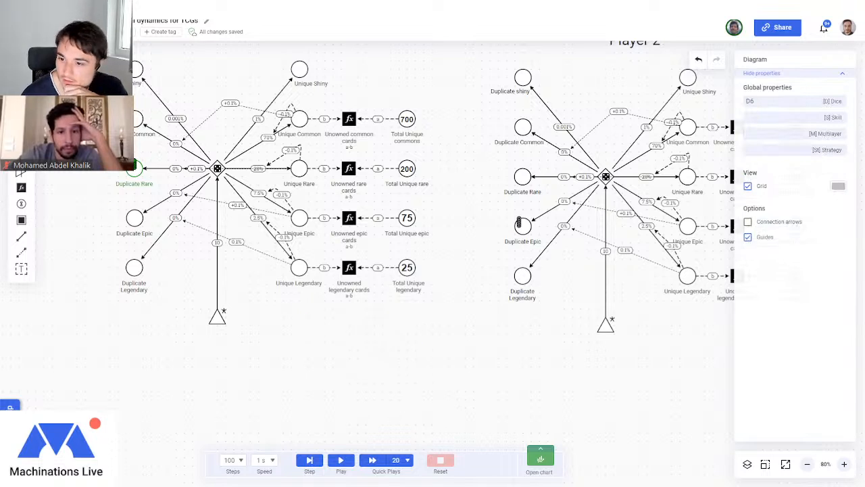
Place a gate in the empty area below and between the two players' models and set its trigger to interactive.
click(423, 367)
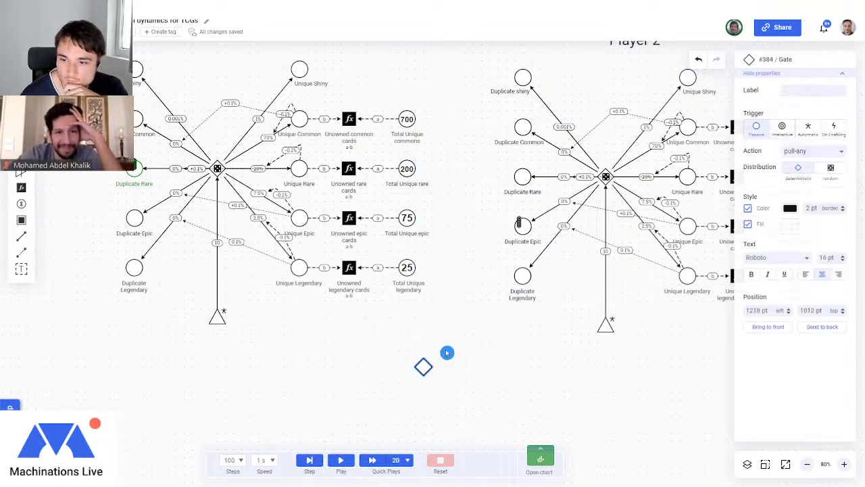
drag(423, 375, 423, 407)
scroll(429, 343, down, 1)
mouse_move(415, 308)
mouse_down()
mouse_move(448, 311)
mouse_move(450, 304)
mouse_move(425, 306)
mouse_up()
click(455, 360)
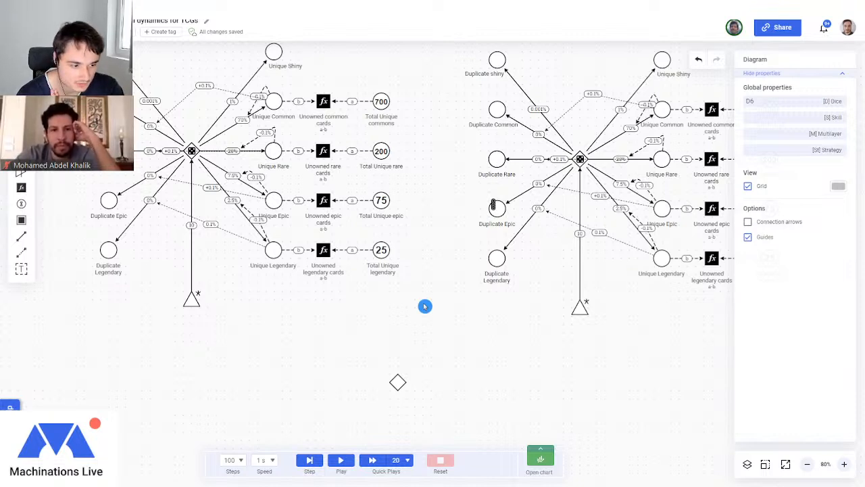
click(401, 388)
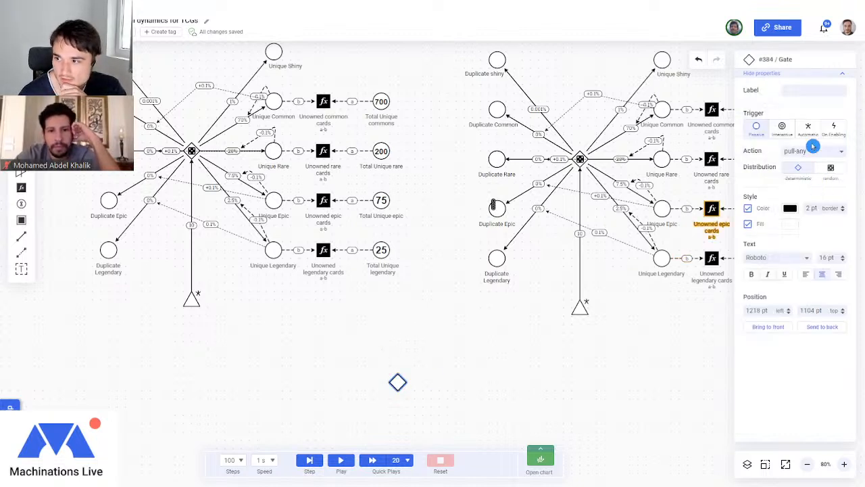
click(782, 126)
click(410, 322)
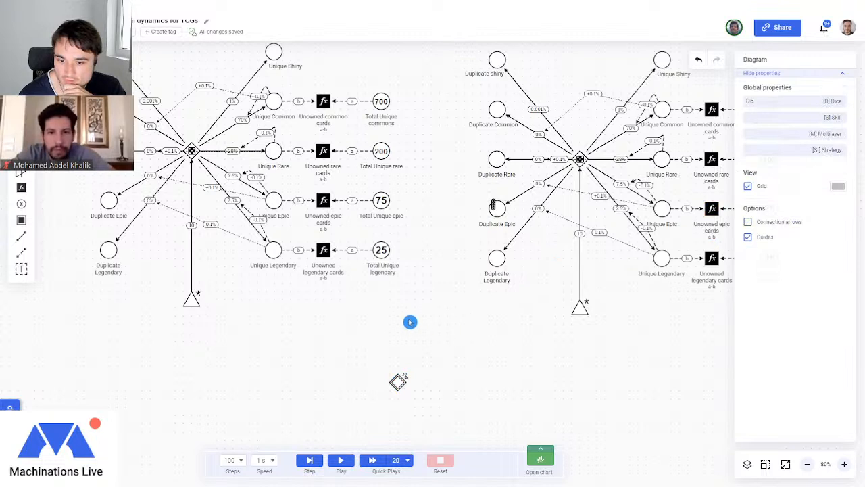
Clear the starting resources of Player 1's Duplicate Rare and Player 2's Duplicate Epic pools, changing the Duplicate Rare resource colour to black.
click(497, 160)
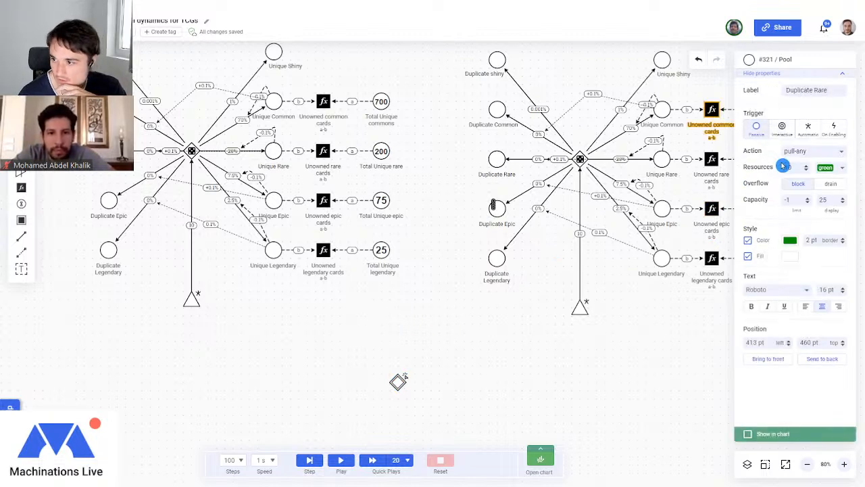
click(826, 169)
click(830, 177)
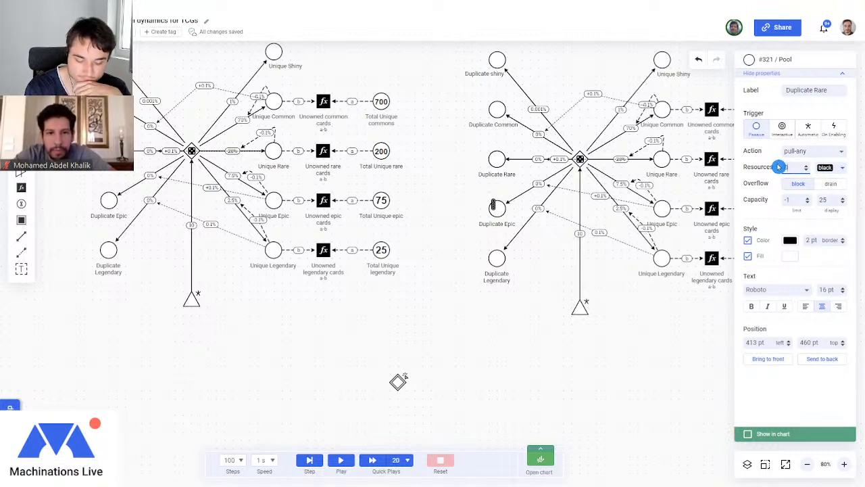
click(498, 203)
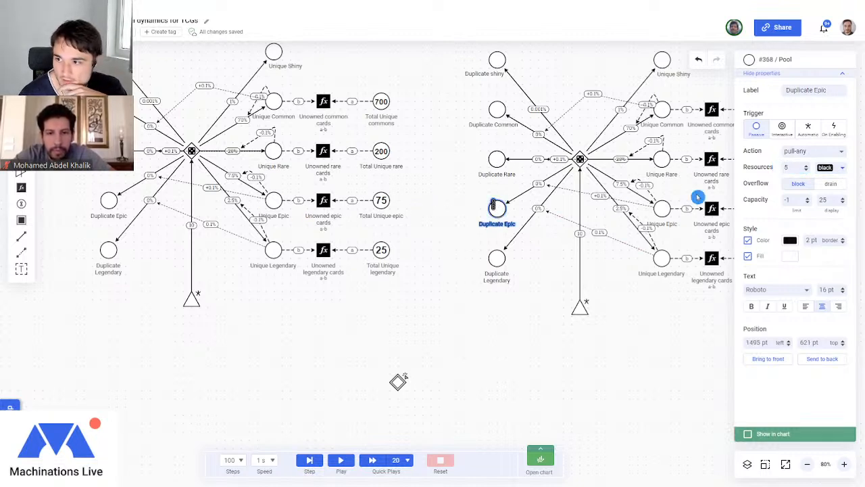
double_click(786, 168)
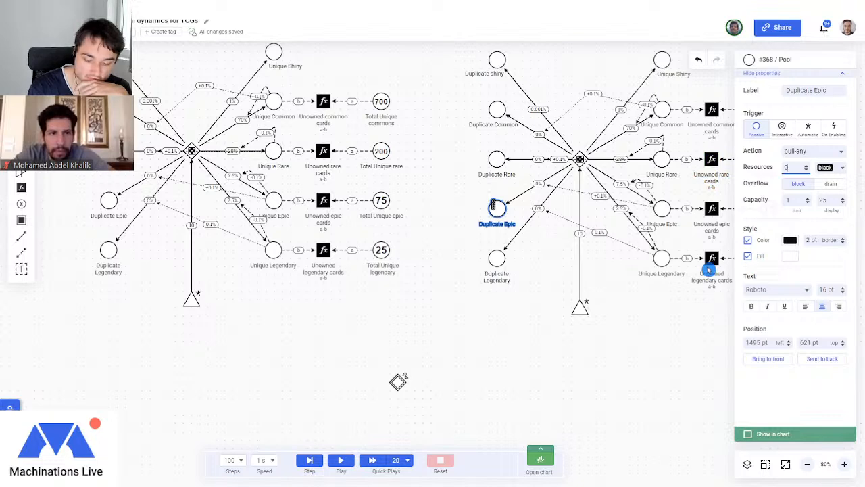
click(368, 358)
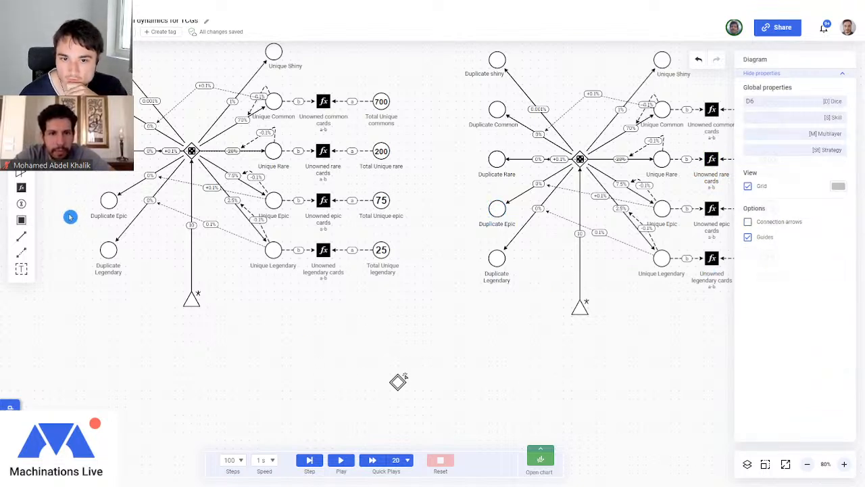
Place a converter directly above the interactive gate and set its action to pull-all.
drag(399, 382, 431, 382)
drag(21, 154, 118, 358)
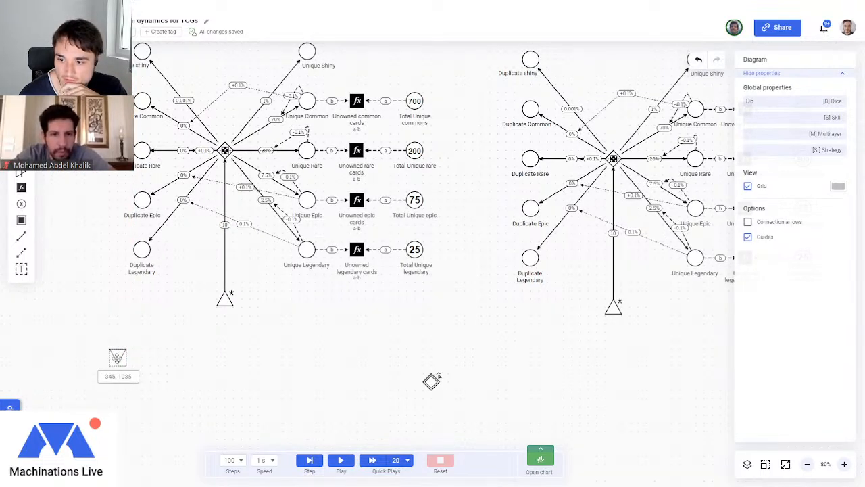
drag(118, 357, 79, 278)
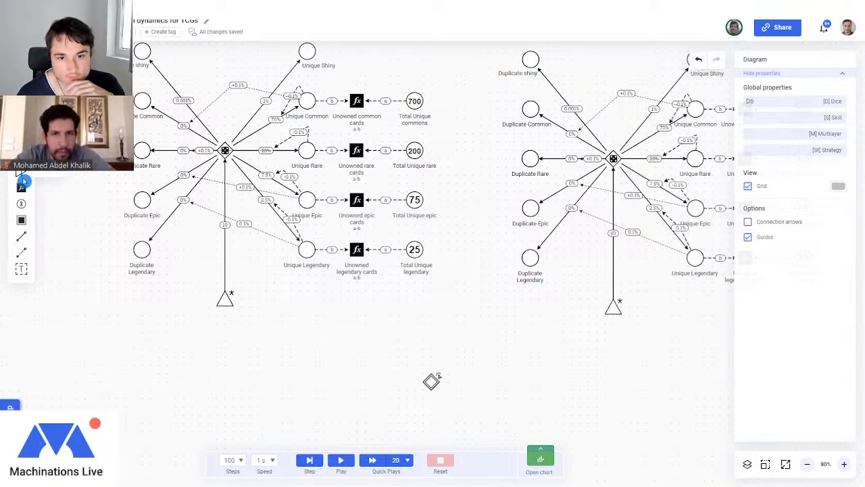
drag(22, 174, 430, 340)
drag(431, 382, 431, 398)
click(430, 340)
click(829, 155)
click(811, 179)
drag(430, 342, 433, 350)
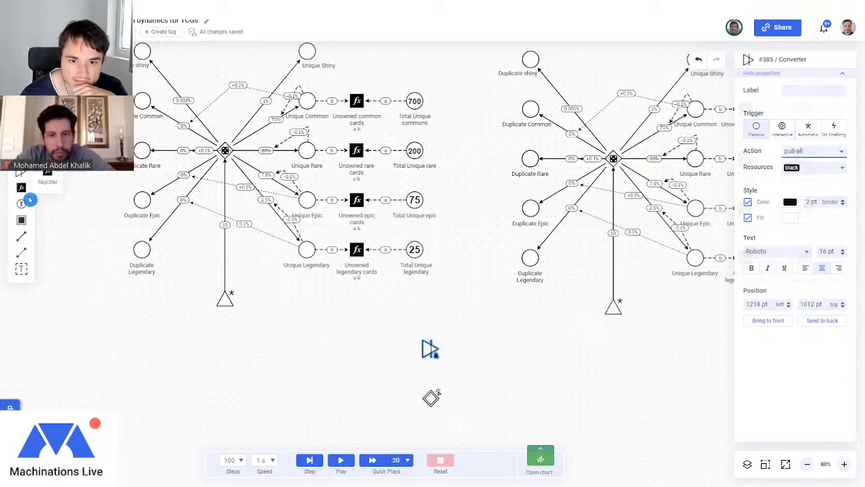
Connect Player 1's Duplicate Rare pool to the upper converter with formula 2, and the converter to Player 2's Unique Epic pool.
click(22, 237)
drag(140, 156, 93, 343)
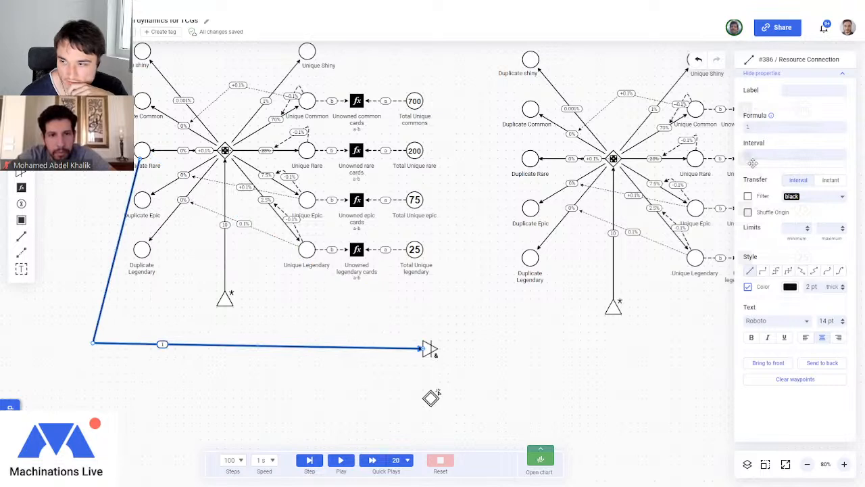
click(760, 131)
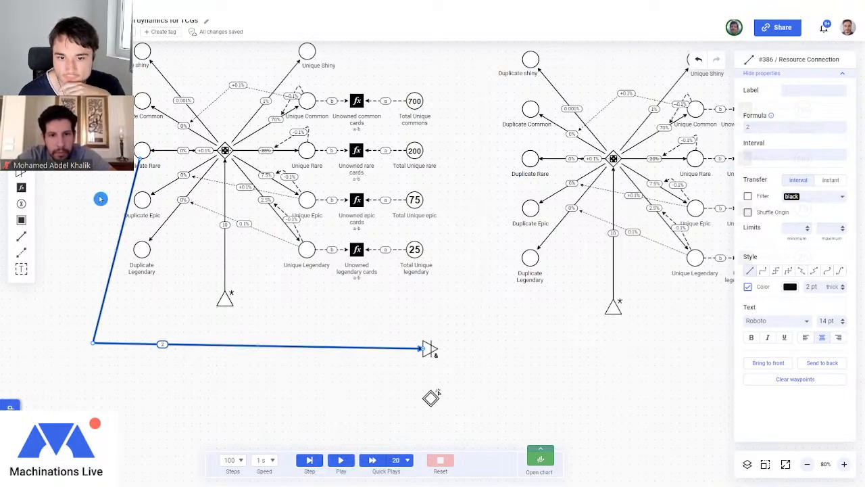
drag(429, 348, 694, 210)
click(601, 361)
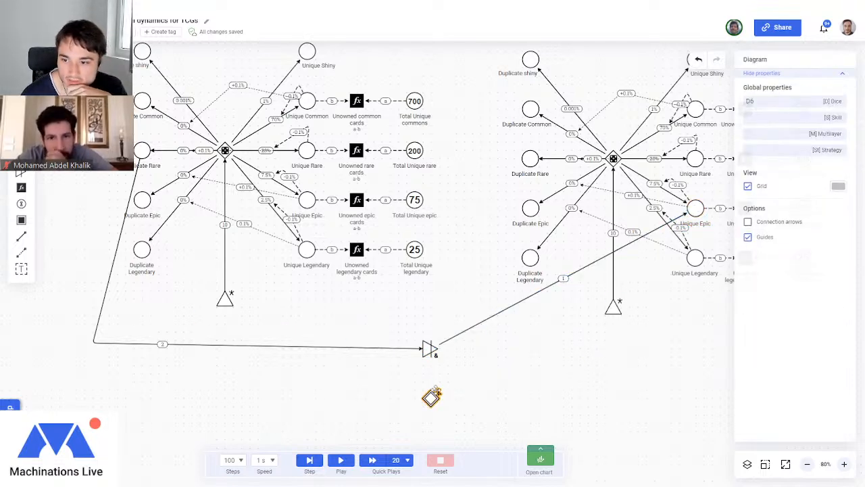
Move the gate closer to the upper converter and place a second converter with the pull-all action below it.
drag(432, 405, 432, 390)
scroll(457, 359, down, 1)
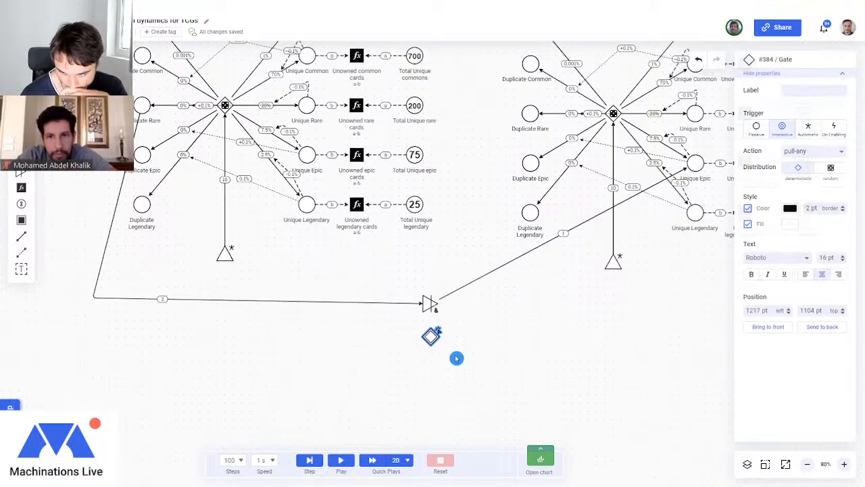
drag(21, 174, 431, 369)
scroll(480, 353, up, 1)
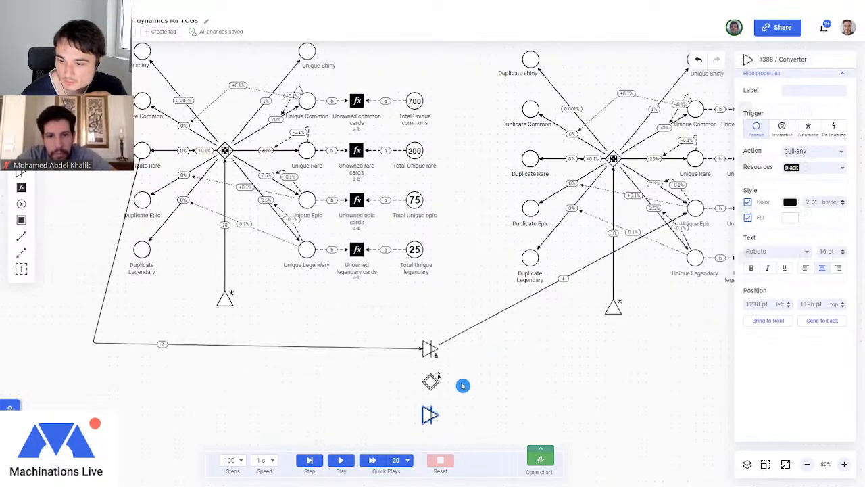
click(804, 183)
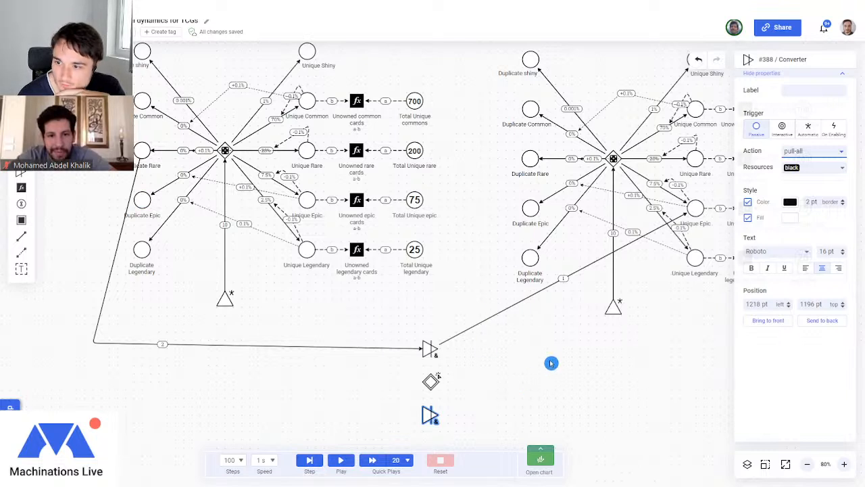
Connect Player 2's Duplicate Epic pool to the lower converter, and that converter to Player 1's Unique Rare pool with formula 2 and a bend.
click(21, 236)
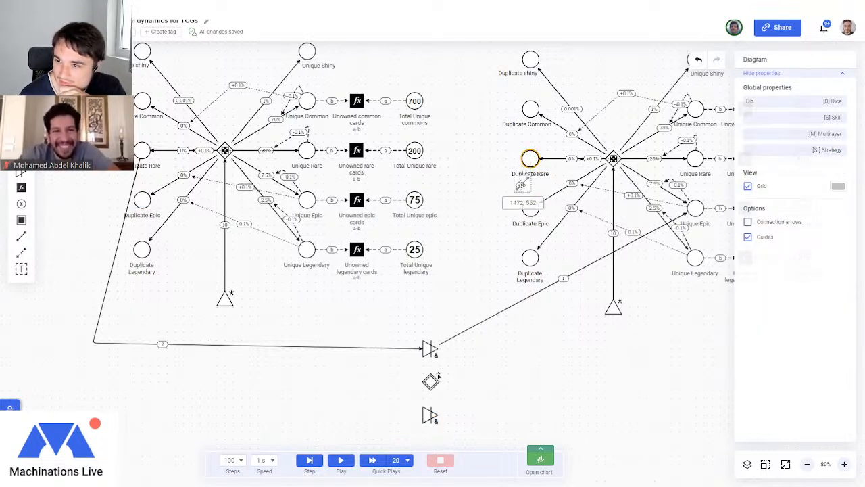
drag(530, 207, 308, 158)
click(23, 237)
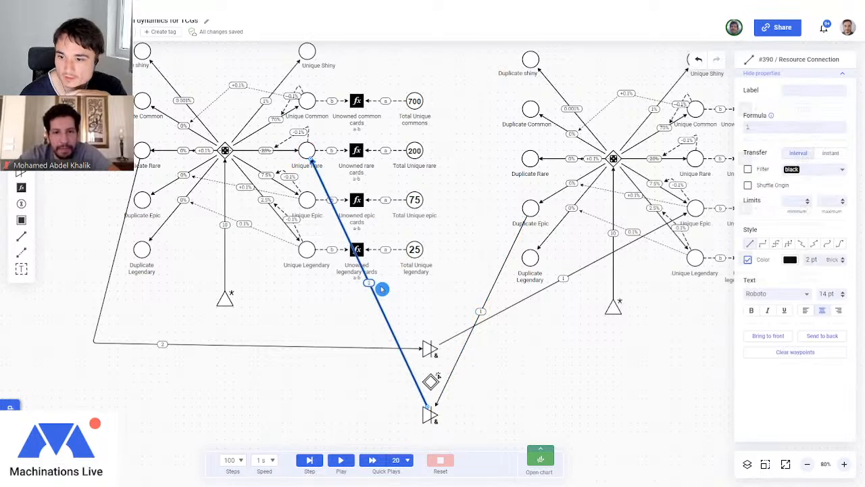
drag(369, 282, 332, 400)
drag(762, 130, 707, 133)
click(534, 352)
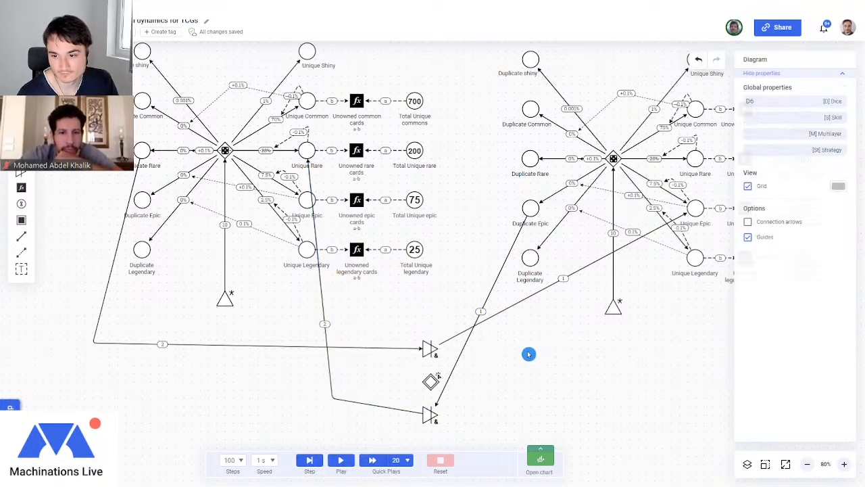
Link the interactive gate to the upper and lower converters with trigger (*) state connections.
scroll(508, 369, down, 1)
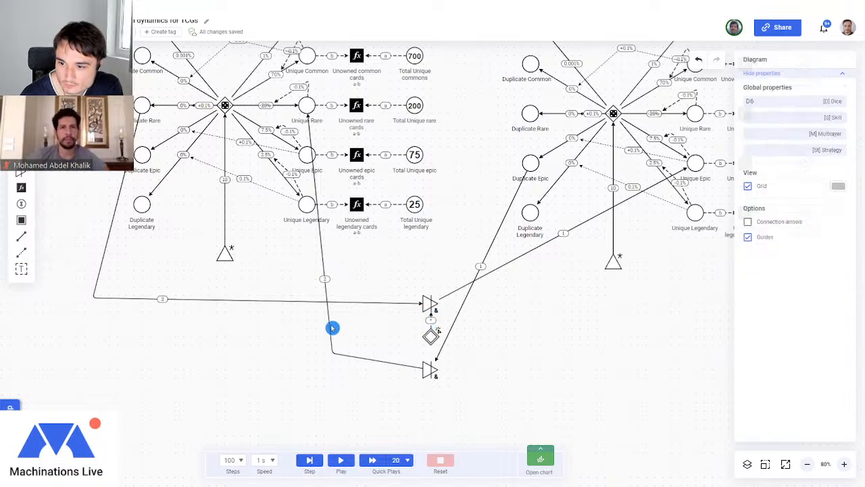
drag(430, 336, 436, 370)
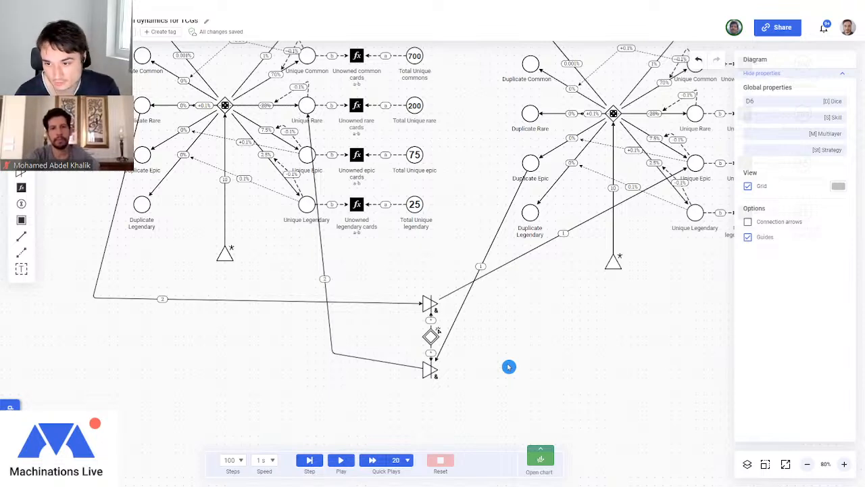
scroll(523, 373, up, 1)
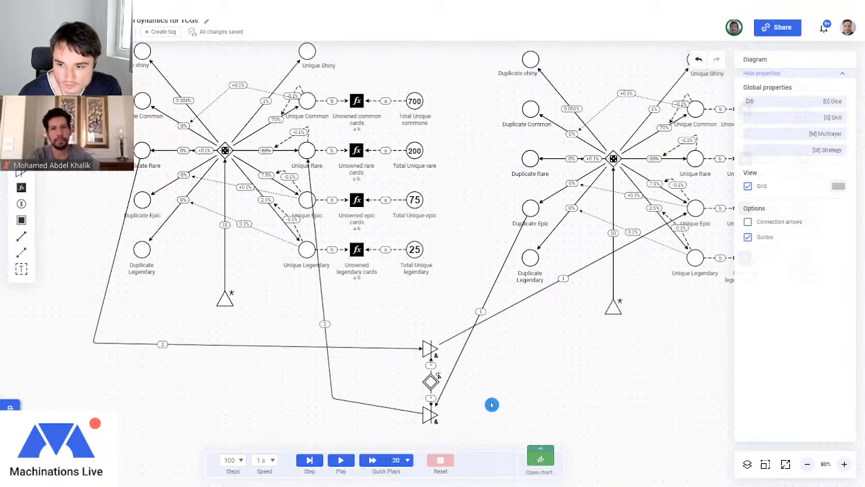
scroll(491, 401, down, 1)
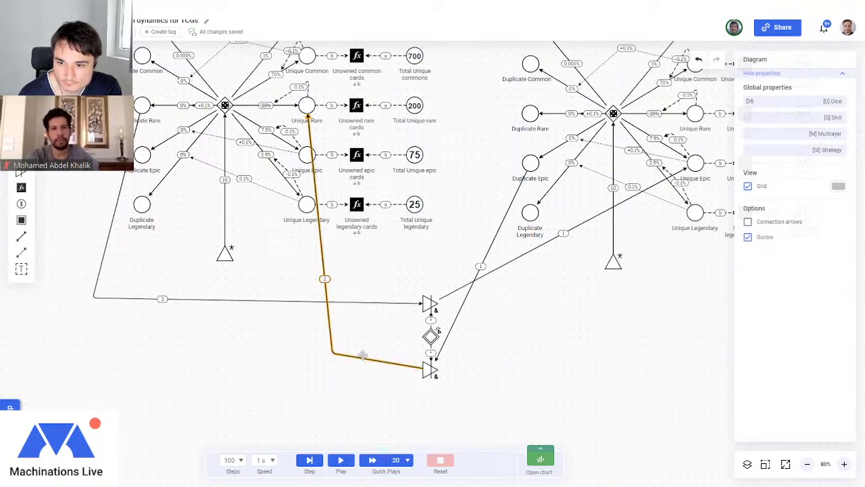
Run the simulation, fire the interactive gate by hand to test the exchange, and reset the run.
click(341, 461)
drag(527, 337, 491, 368)
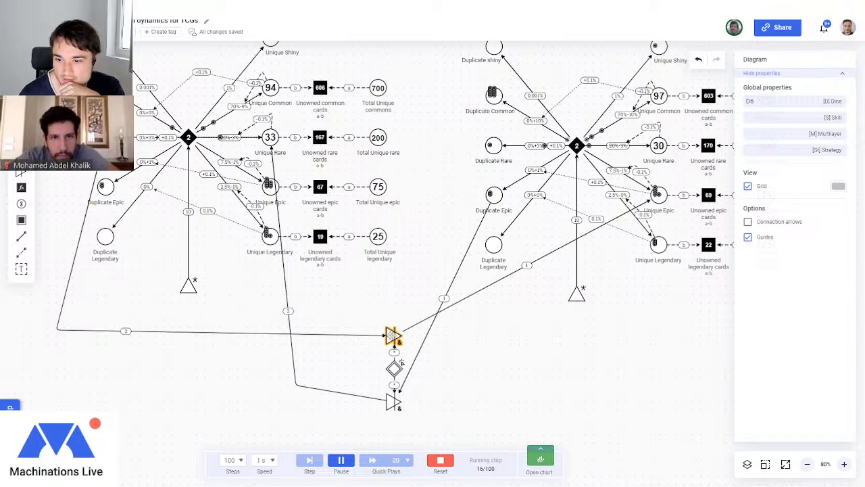
click(394, 369)
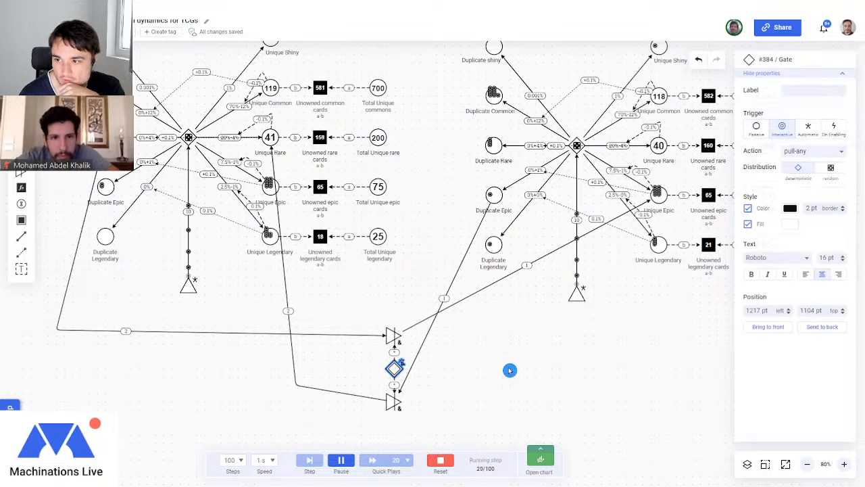
click(440, 460)
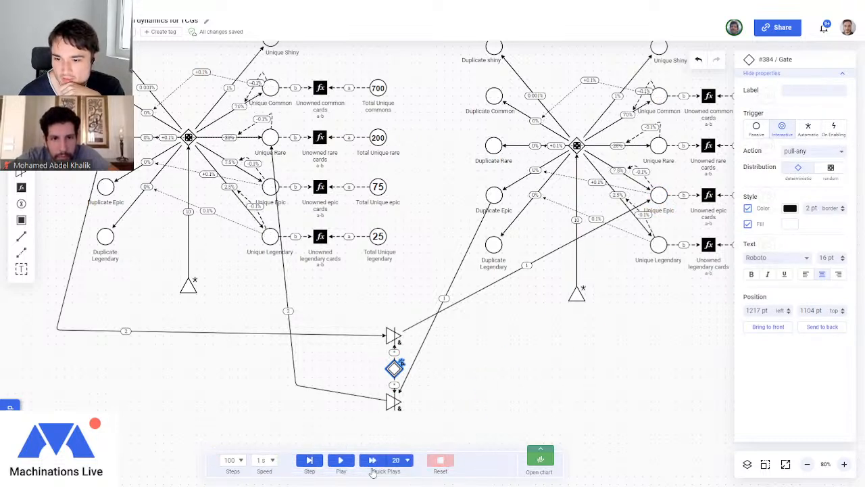
Run the simulation again with the step speed set to 5 s to watch the exchange, and reset it.
click(340, 460)
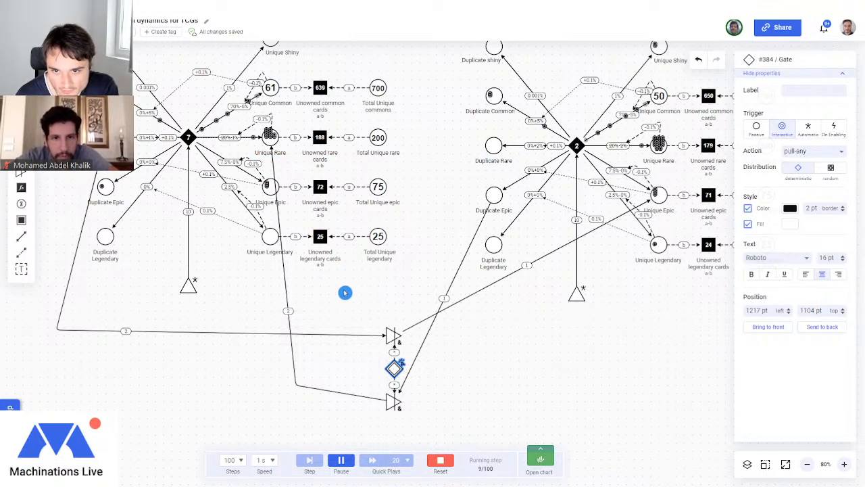
click(271, 462)
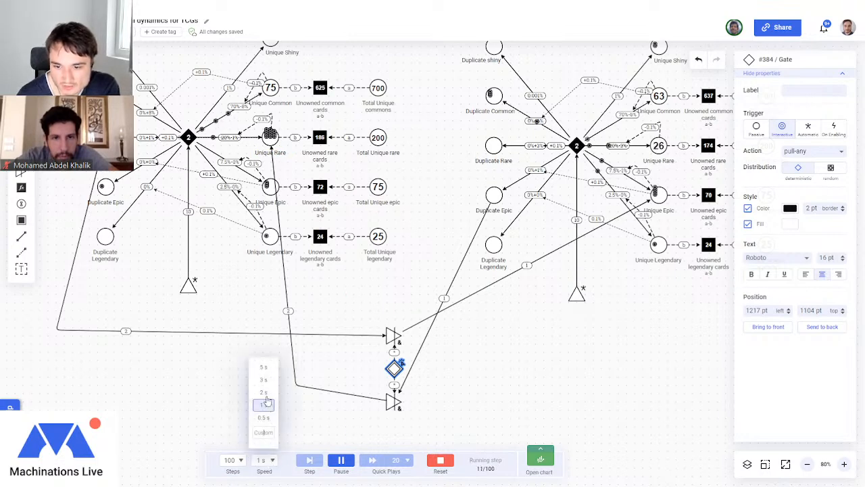
click(265, 370)
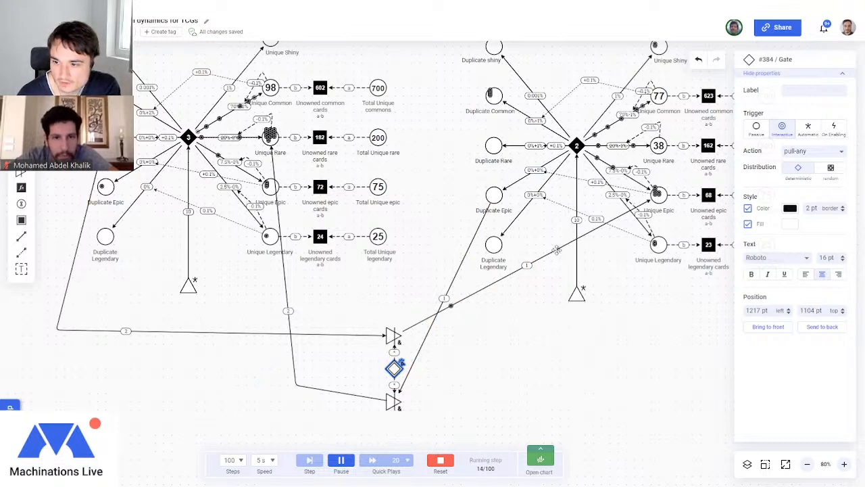
click(440, 462)
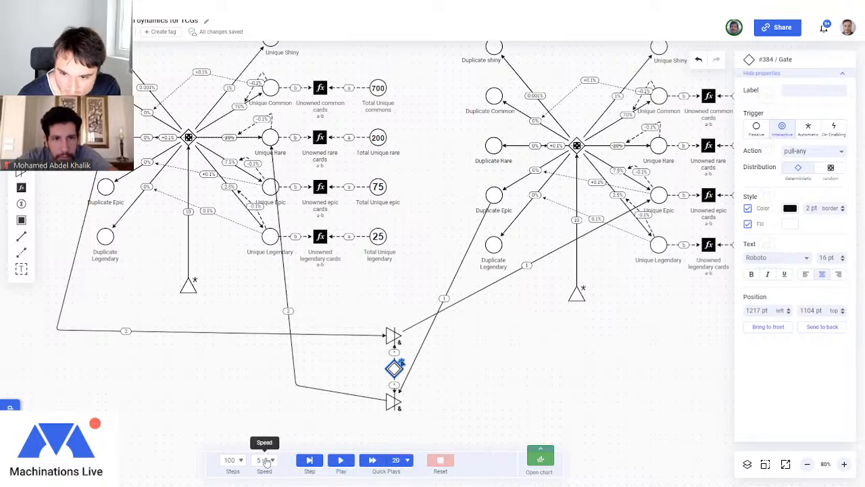
Set the simulation step speed to 1 s.
click(265, 460)
click(264, 407)
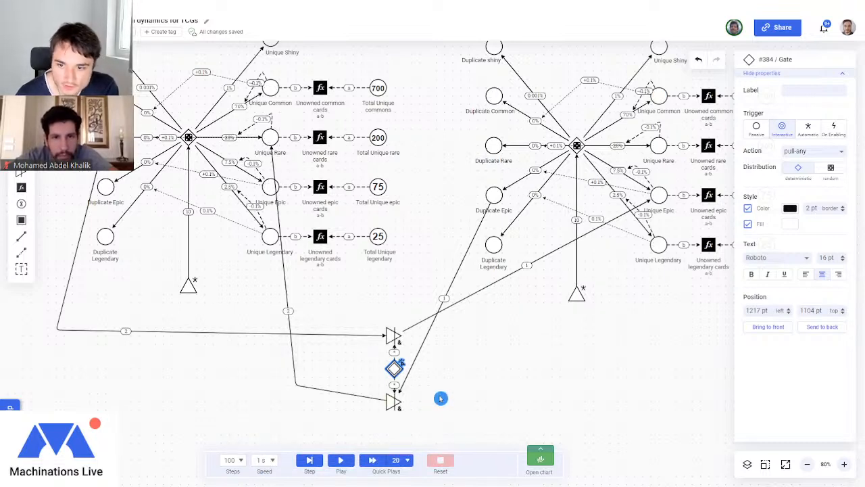
scroll(462, 359, down, 3)
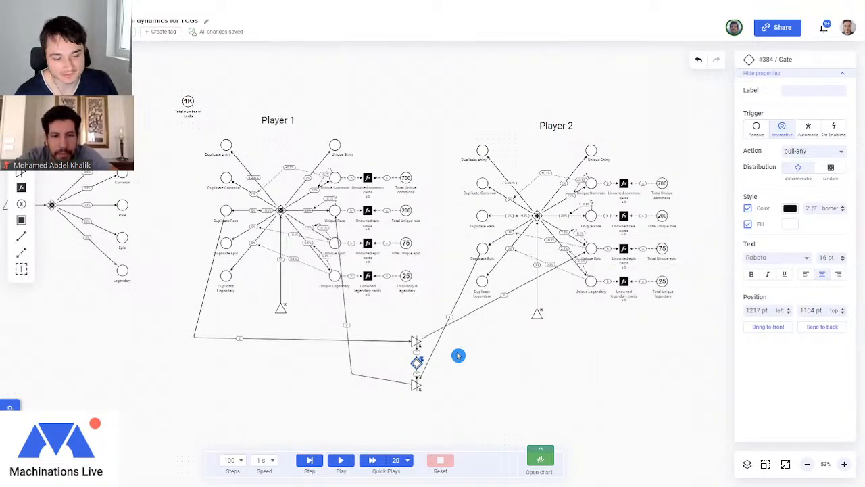
scroll(459, 356, up, 2)
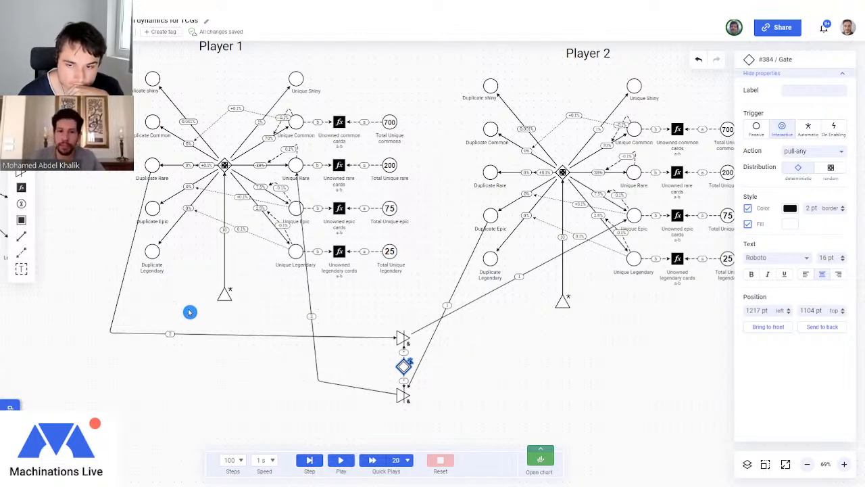
Set the line thickness of the four resource connections to and from the exchange converters to 1 pt.
click(122, 283)
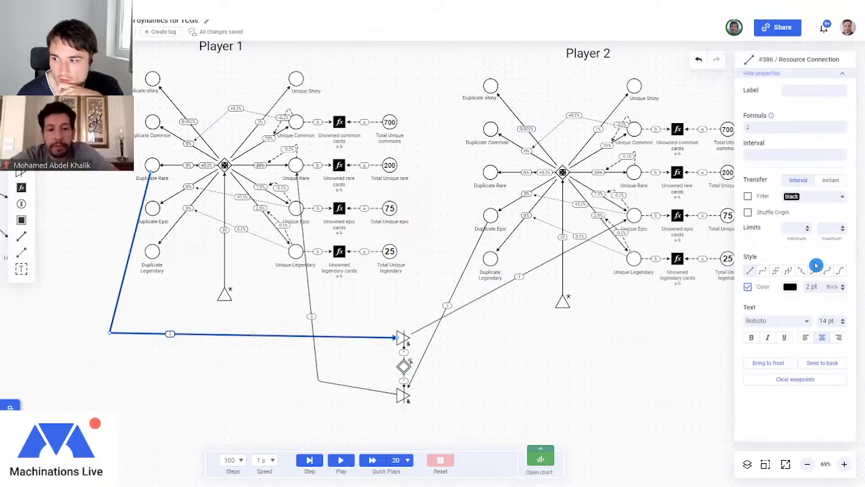
click(382, 357)
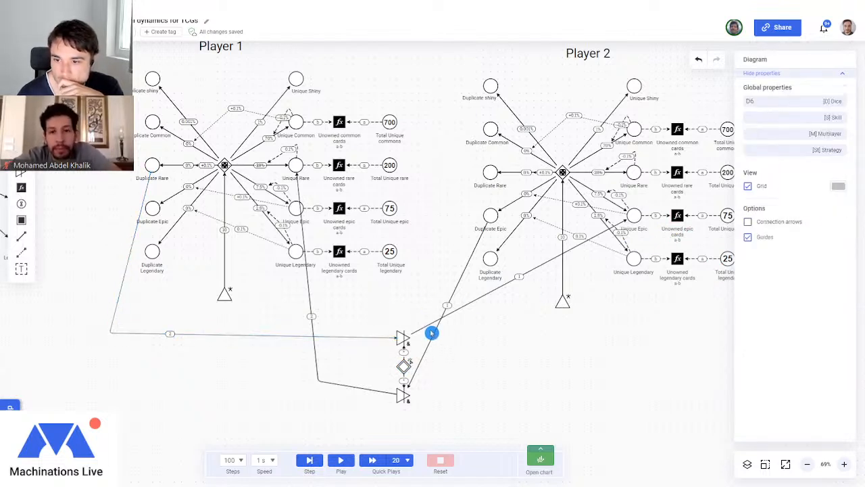
click(423, 327)
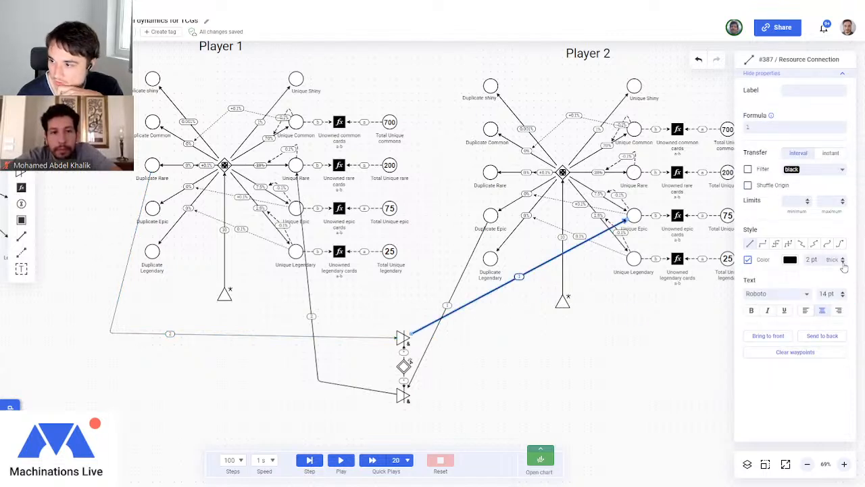
click(585, 340)
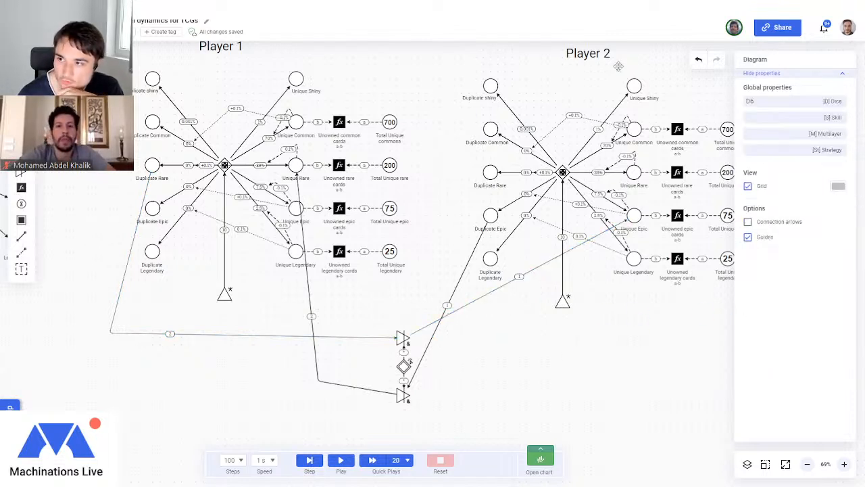
drag(605, 72, 648, 309)
click(647, 304)
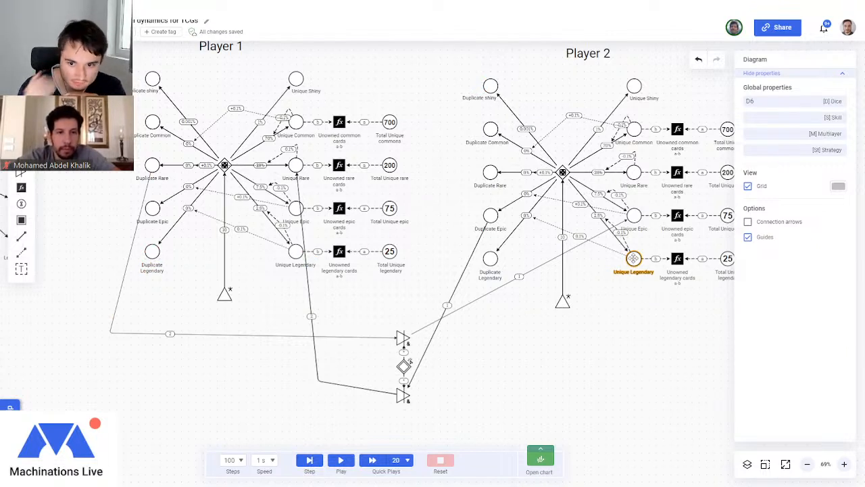
click(309, 294)
click(844, 263)
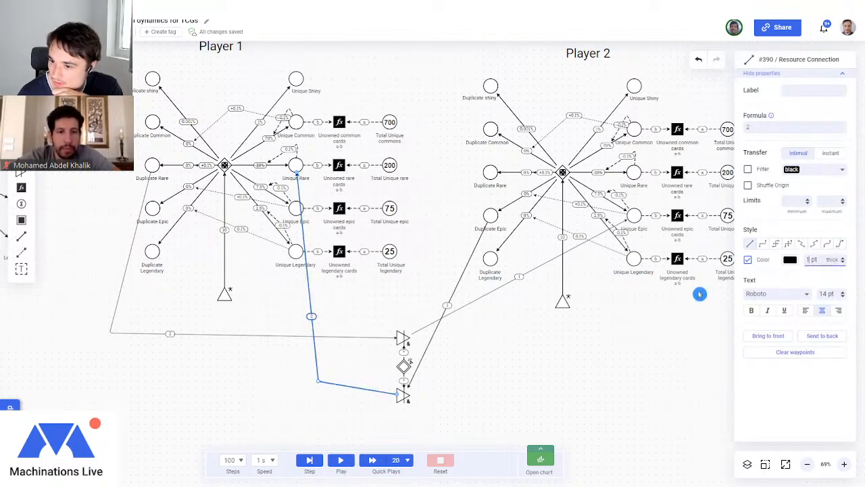
click(460, 279)
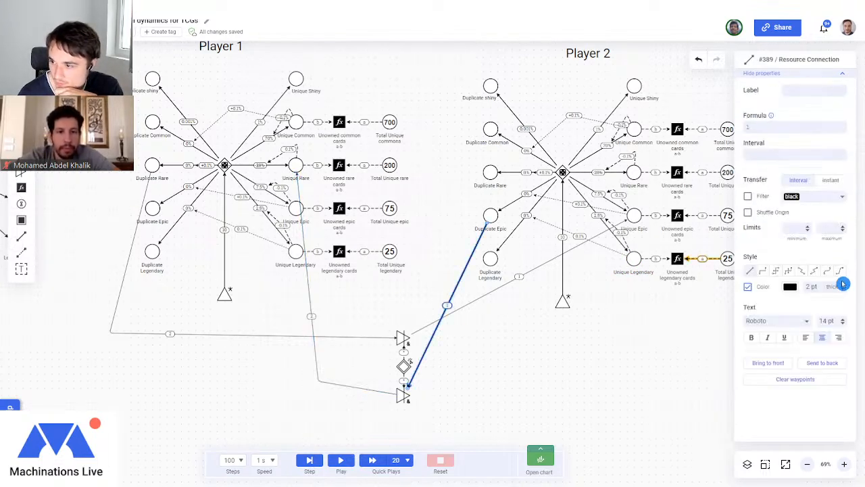
click(843, 290)
Straighten the two bent connections between Player 1's Duplicate Rare and Unique Rare pools and the converters by resetting their line style.
click(311, 291)
click(762, 244)
click(750, 245)
click(318, 336)
click(762, 270)
click(750, 270)
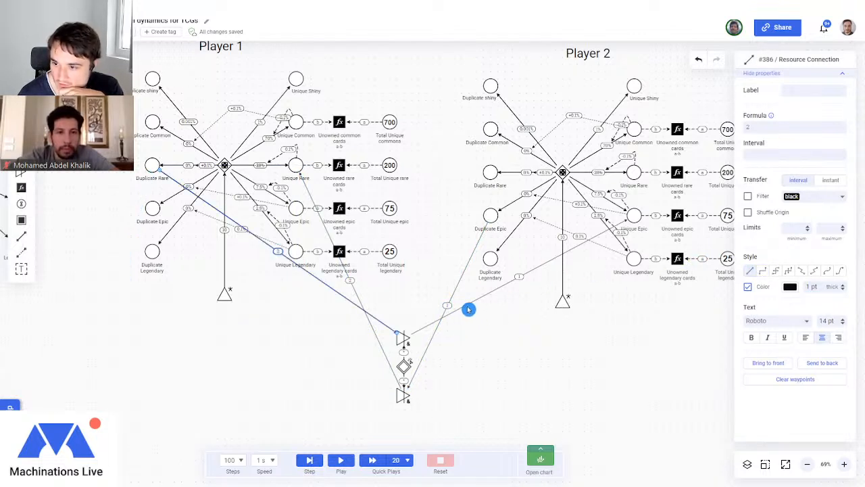
click(465, 349)
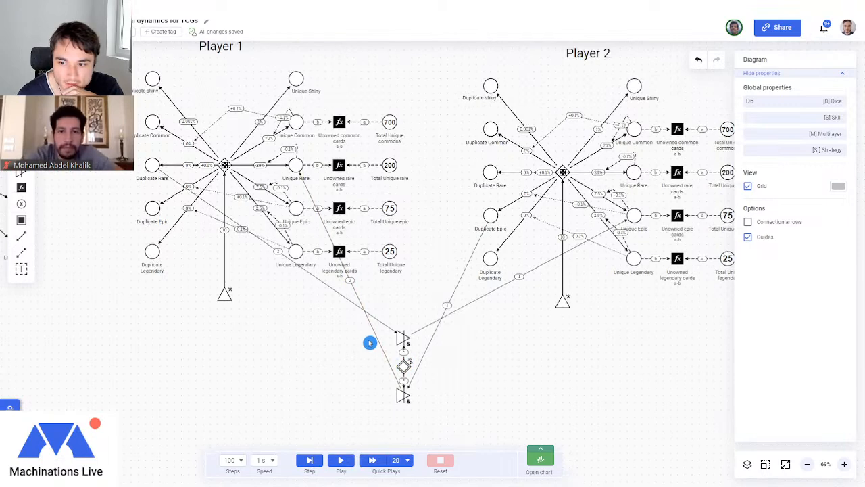
Move the gate with its two converters closer to Player 1, and place a duplicate of the group beside it towards Player 2.
drag(382, 309, 348, 387)
click(407, 386)
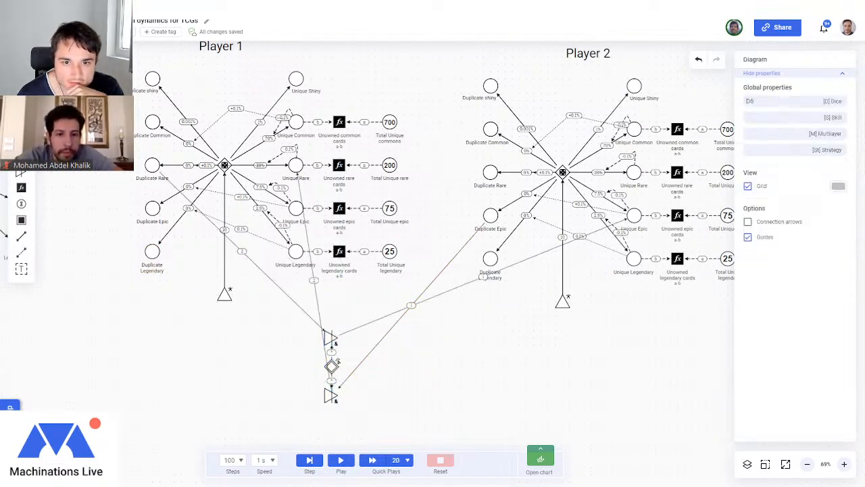
drag(377, 427, 379, 422)
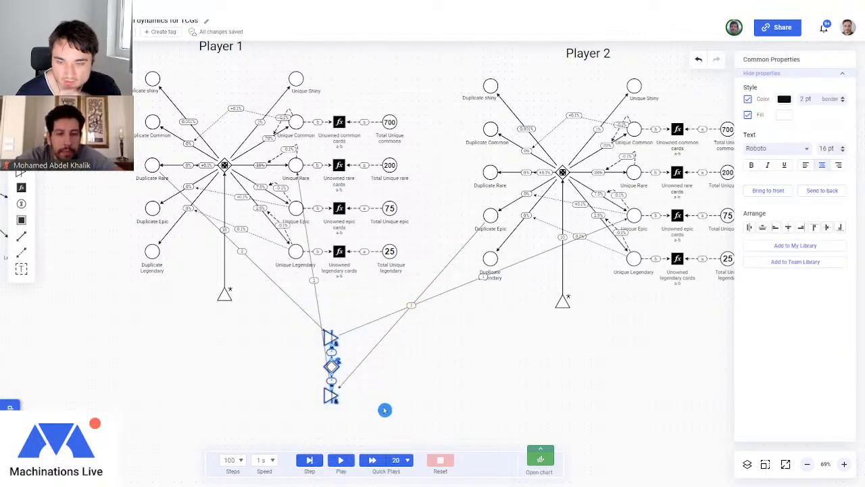
drag(343, 374, 431, 367)
click(499, 362)
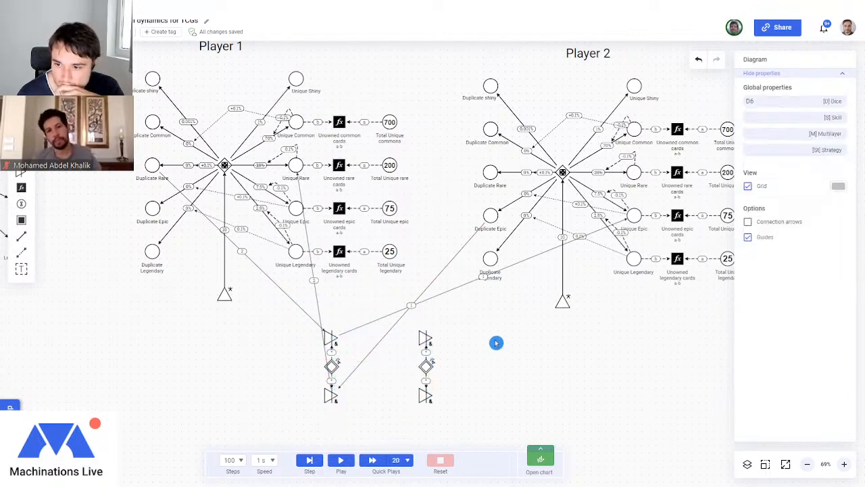
drag(403, 326, 460, 433)
drag(428, 397, 435, 399)
click(475, 378)
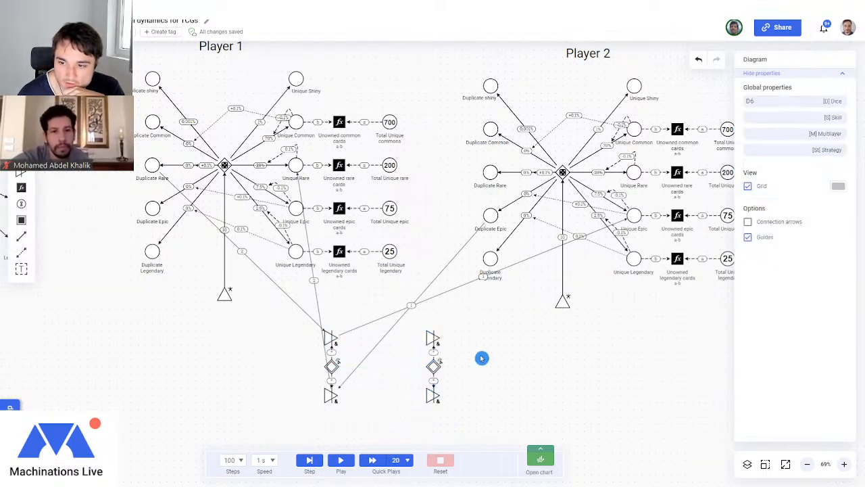
Connect Player 1's Unique Legendary pool through the copied upper converter to Player 2's Unique Legendary pool with resource connections.
click(21, 236)
mouse_move(295, 250)
mouse_down()
mouse_move(425, 350)
mouse_move(433, 338)
mouse_up()
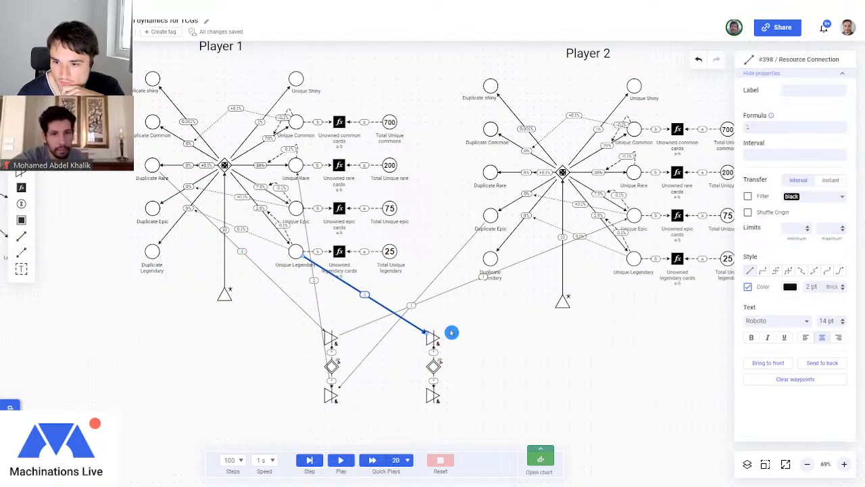
click(21, 236)
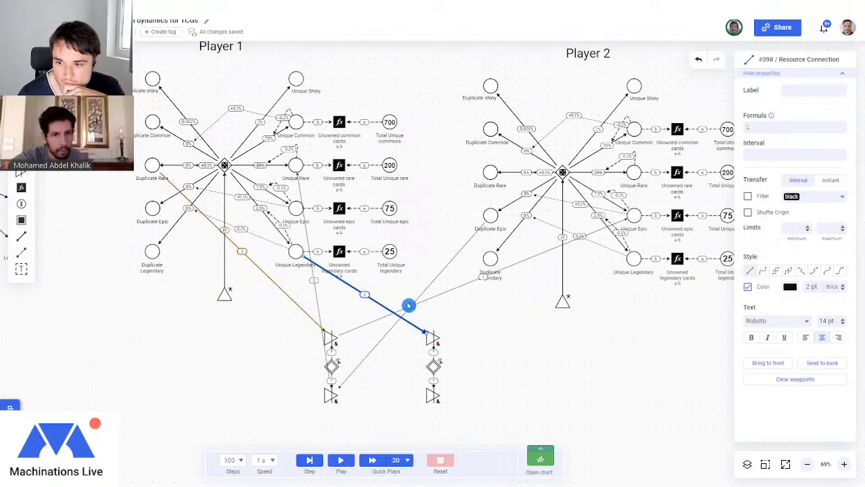
mouse_move(433, 338)
mouse_down()
mouse_move(658, 123)
mouse_move(632, 86)
mouse_move(295, 253)
mouse_move(417, 295)
mouse_move(447, 334)
mouse_move(480, 340)
mouse_move(639, 259)
mouse_up()
click(604, 338)
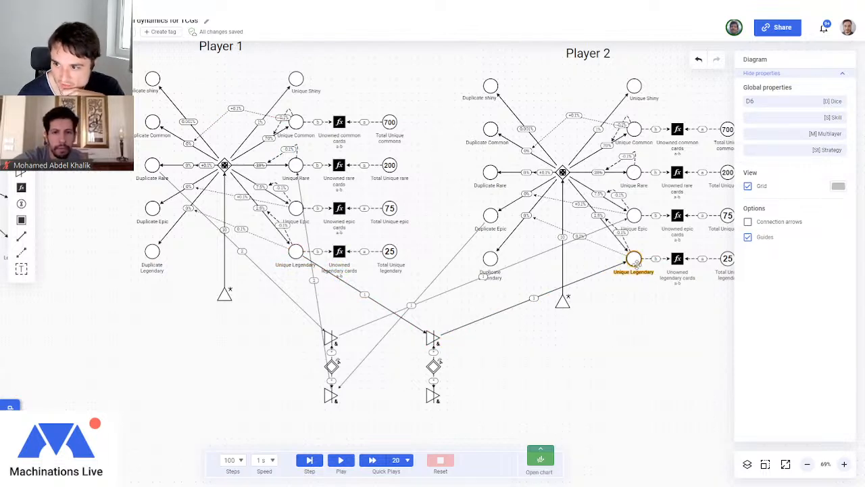
Connect Player 2's Unique Shiny pool through the copied lower converter to Player 1's Unique Shiny pool with resource connections.
click(21, 235)
mouse_move(636, 85)
mouse_down()
mouse_move(463, 409)
mouse_move(432, 394)
mouse_move(296, 78)
mouse_up()
click(21, 236)
click(493, 354)
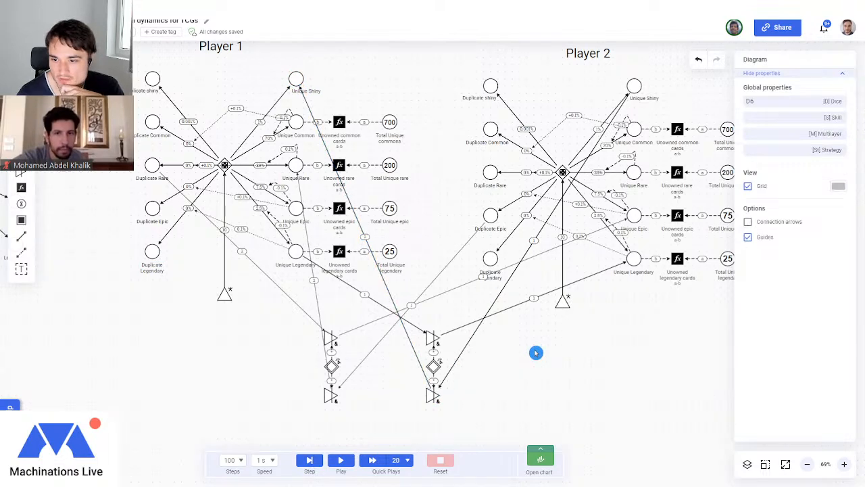
click(434, 398)
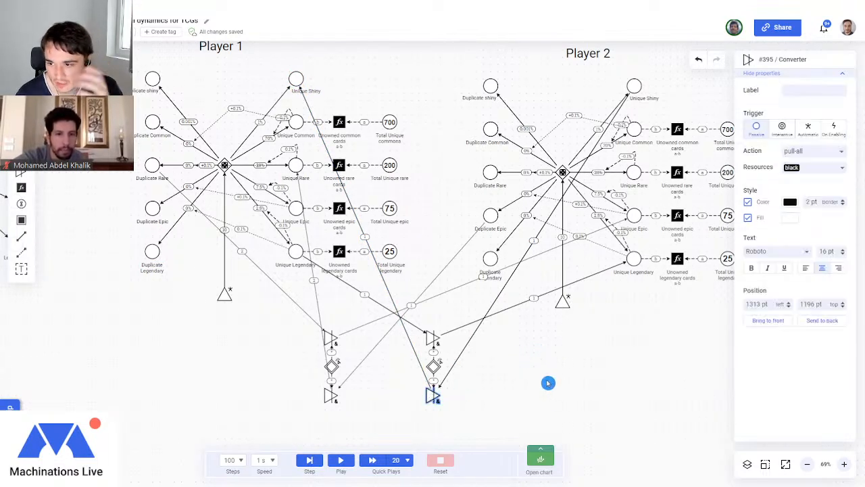
click(438, 343)
click(444, 396)
click(433, 395)
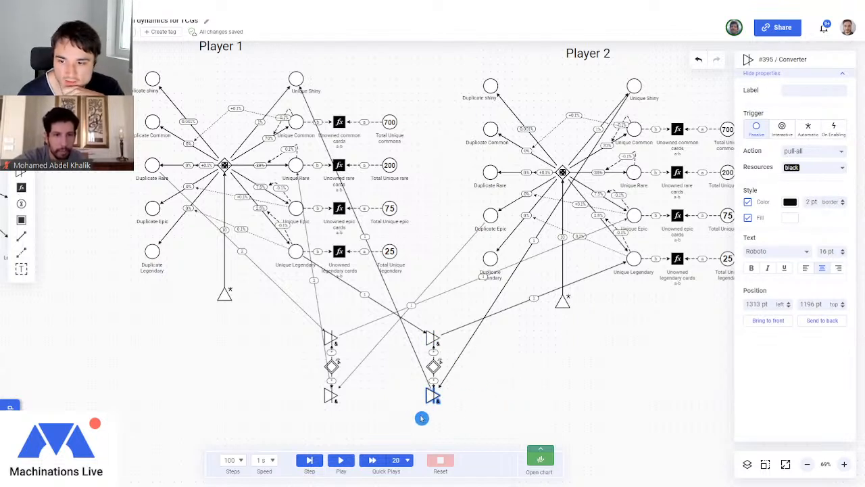
Reduce the line thickness of the second exchange's four resource connections together to match the first exchange.
click(459, 328)
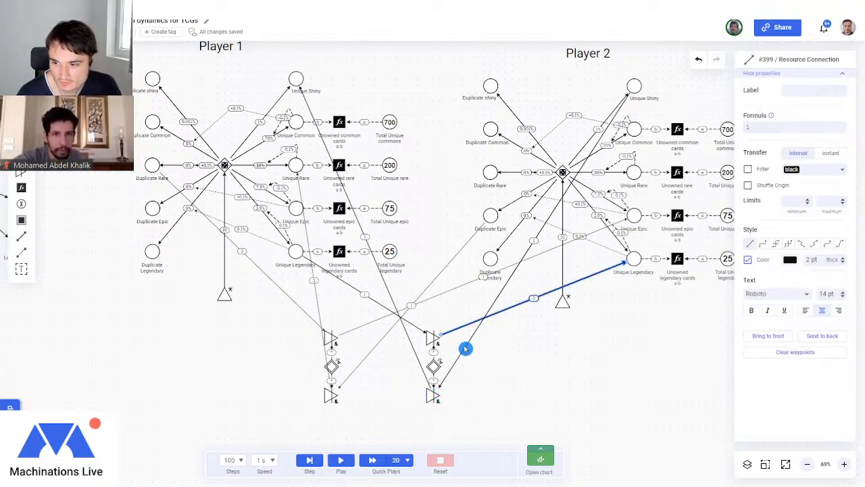
shift+click(460, 353)
shift+click(409, 328)
shift+click(414, 336)
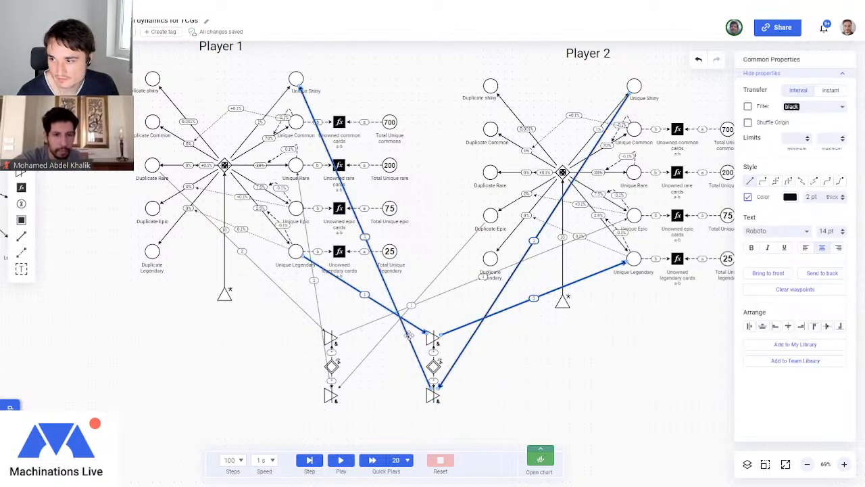
click(550, 377)
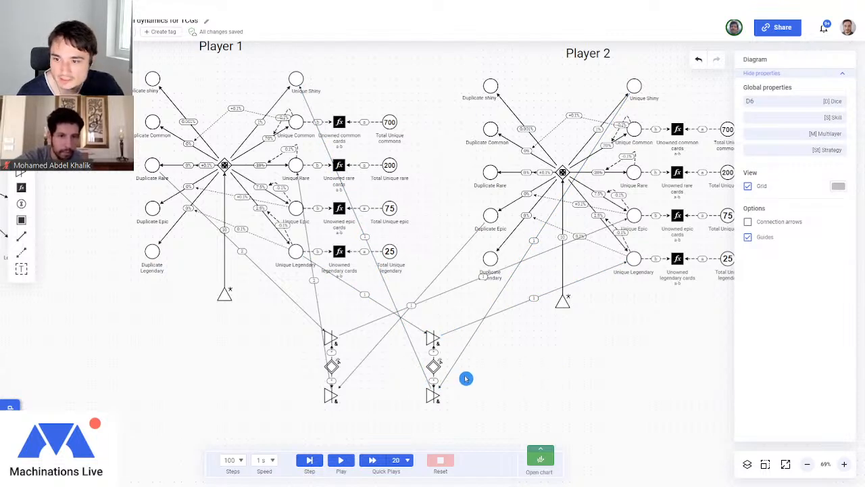
Create a layer named Trading and move both gate-and-converter exchange groups onto it.
click(748, 463)
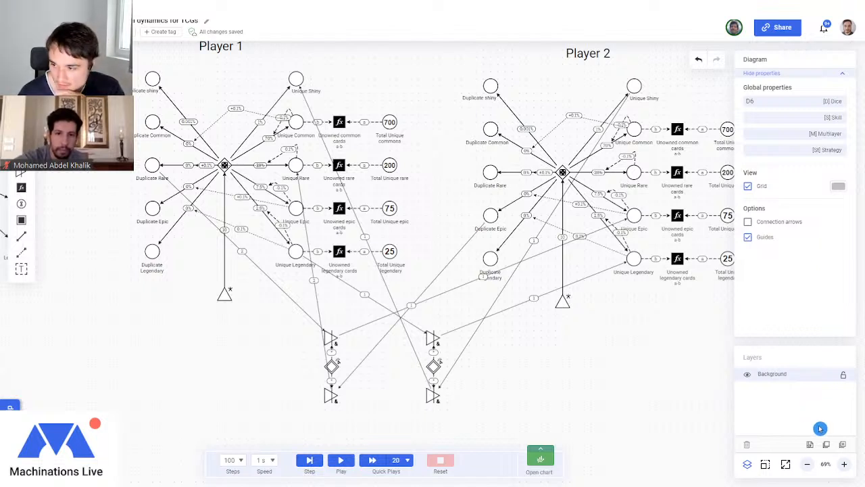
click(842, 444)
double_click(774, 374)
text(P)
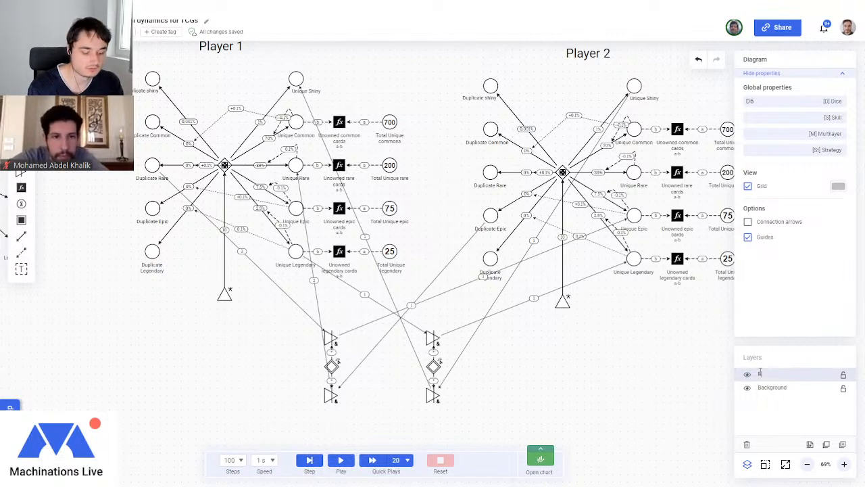
key(Return)
drag(273, 310, 501, 440)
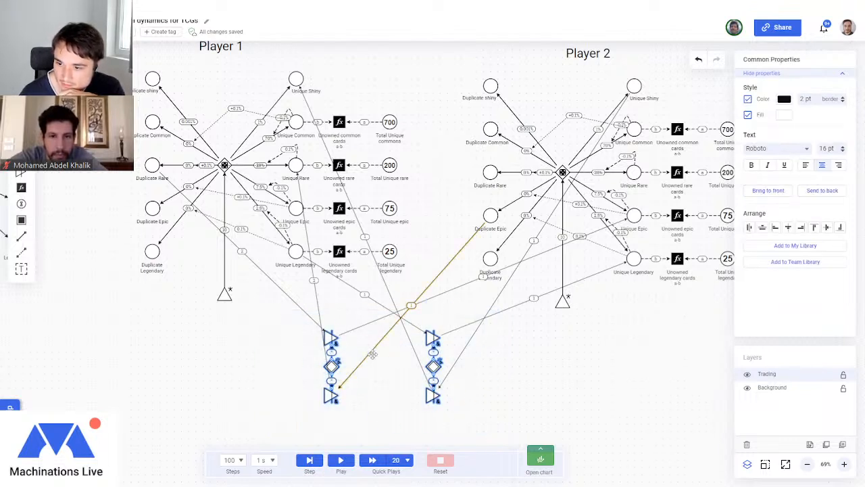
click(810, 446)
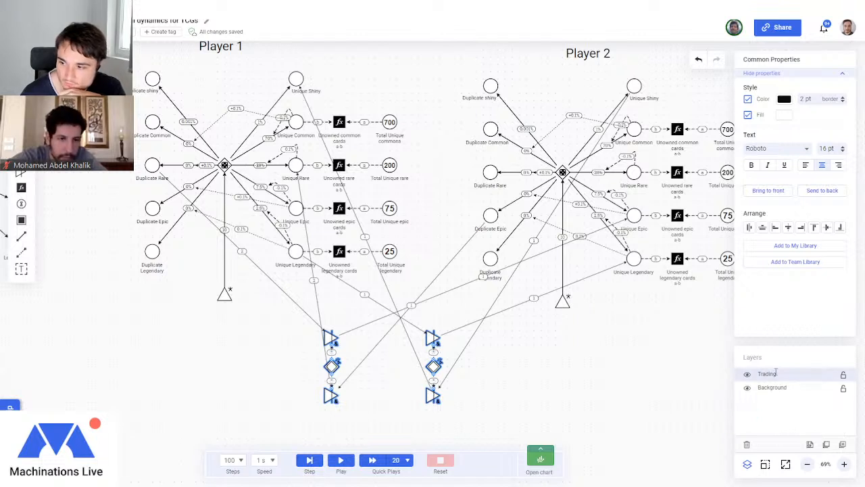
Toggle the Trading layer's visibility off and on to check which elements it holds.
click(747, 375)
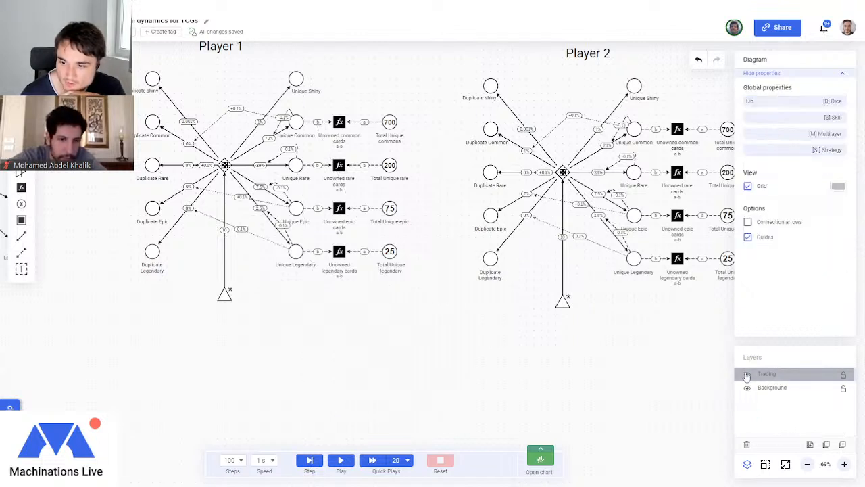
click(747, 376)
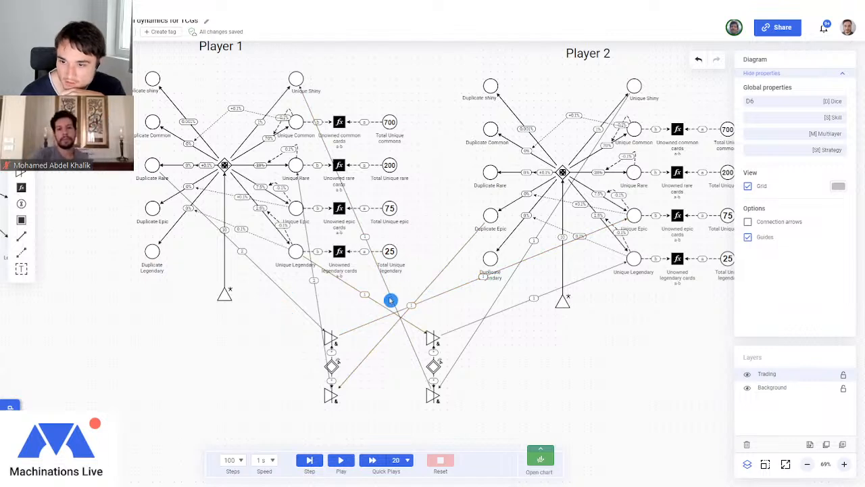
click(747, 376)
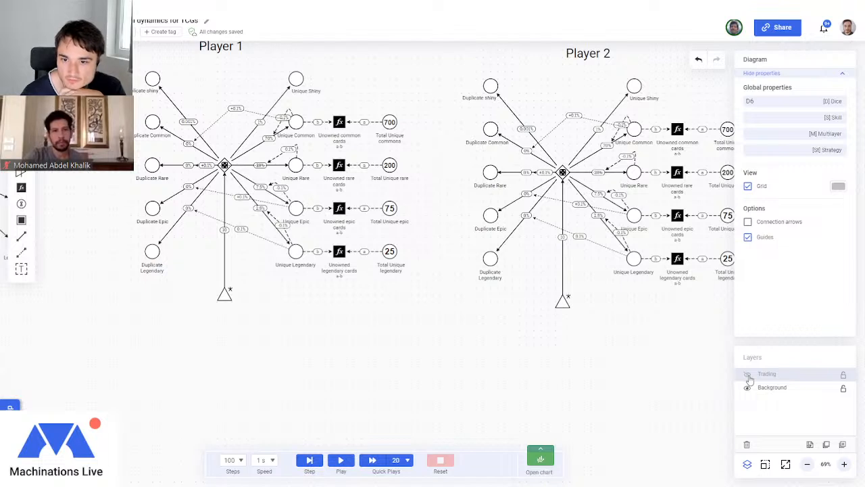
click(748, 375)
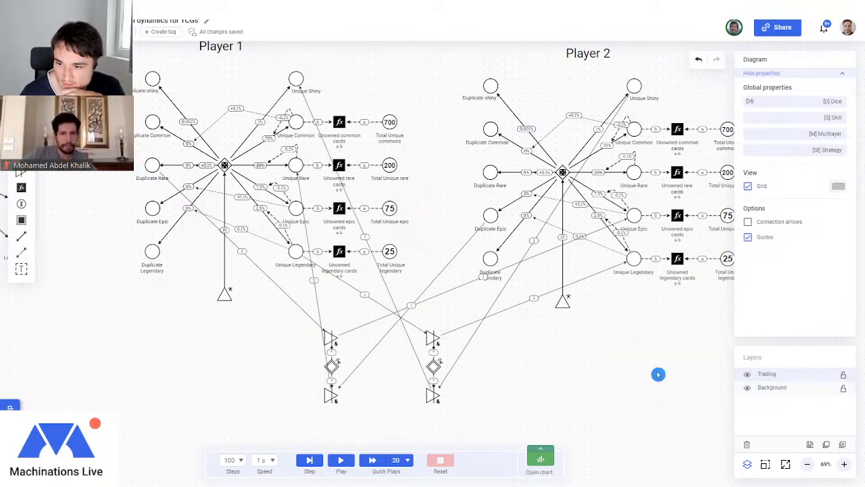
Run the simulation at 1 s per step, trigger the second exchange's trading gate to test it, and reset the run.
click(263, 460)
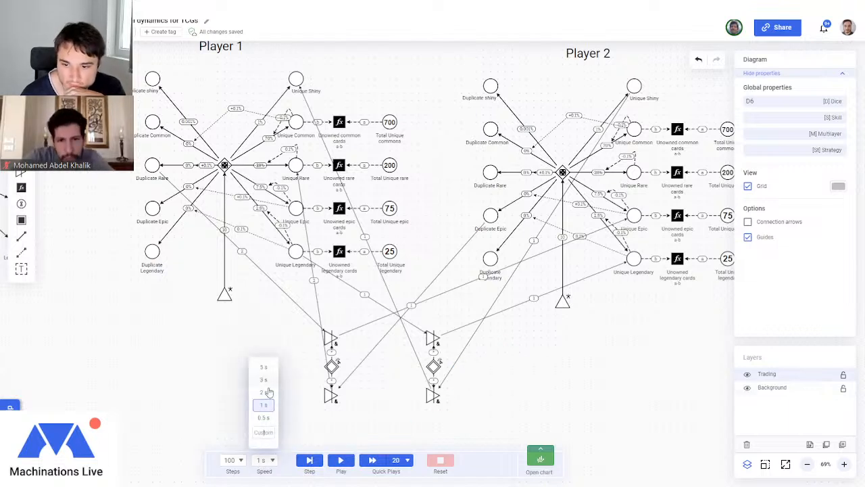
click(341, 459)
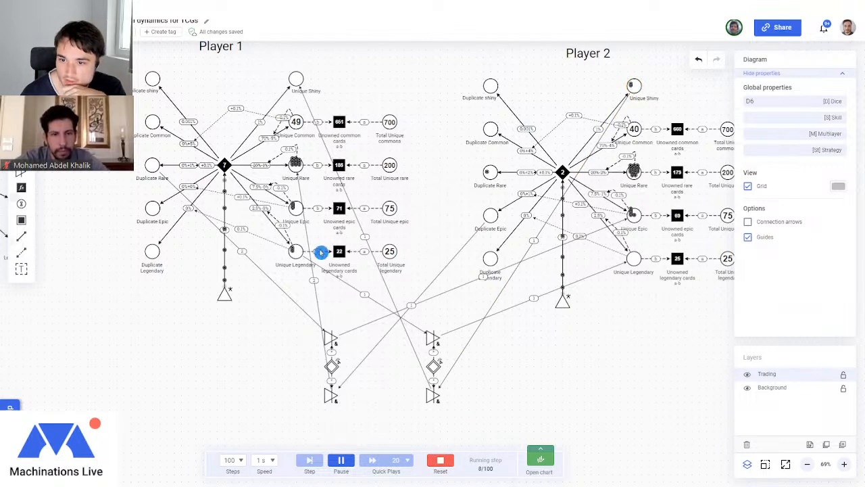
click(433, 365)
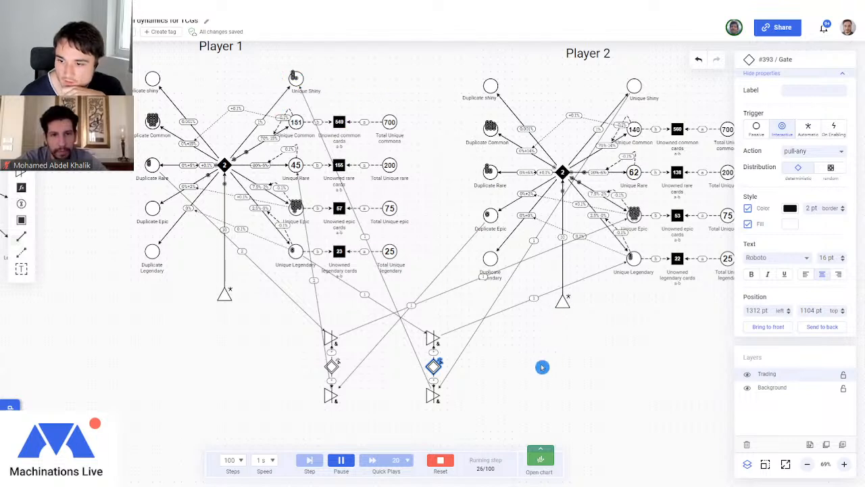
click(450, 462)
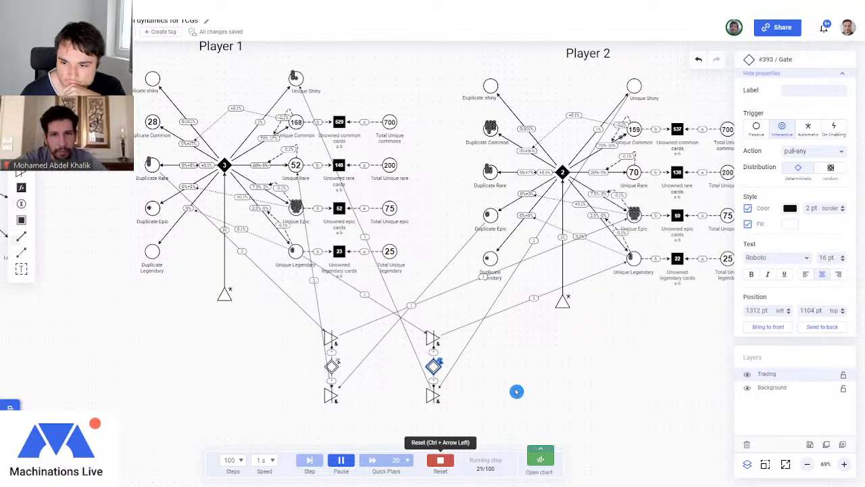
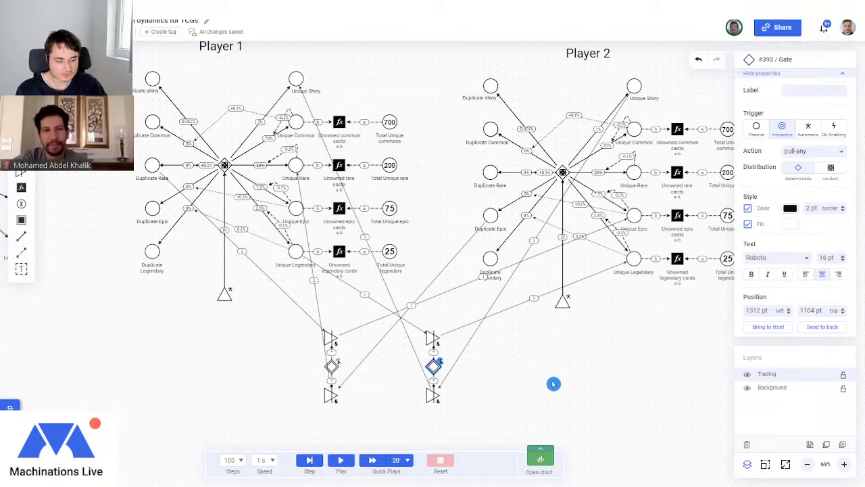
Duplicate Player 2's complete card collection structure, without its title, and place the copy beside the original as a third player's structure.
scroll(595, 365, down, 2)
drag(618, 368, 528, 357)
drag(386, 126, 495, 301)
key(ctrl+c)
key(ctrl+v)
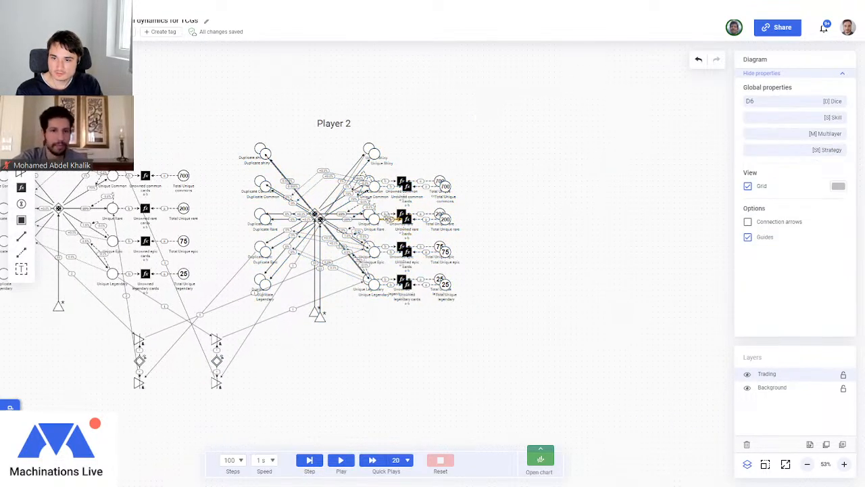
key(ctrl+z)
drag(218, 119, 564, 355)
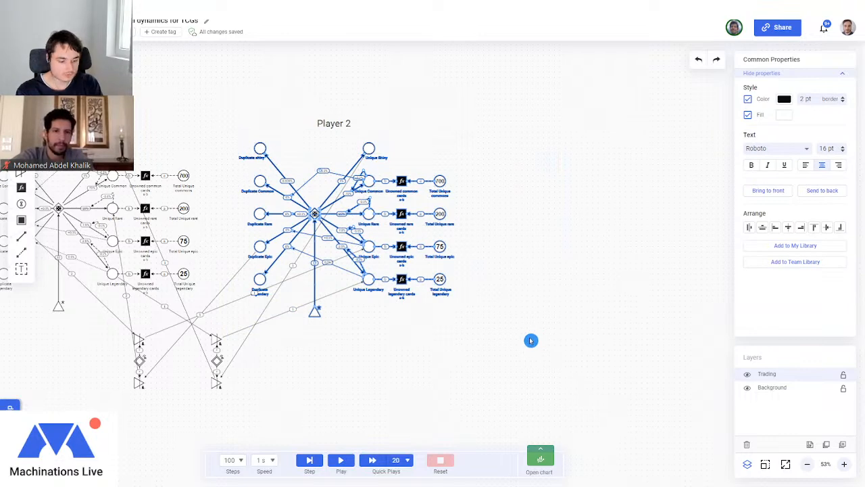
key(ctrl+v)
drag(374, 218, 602, 216)
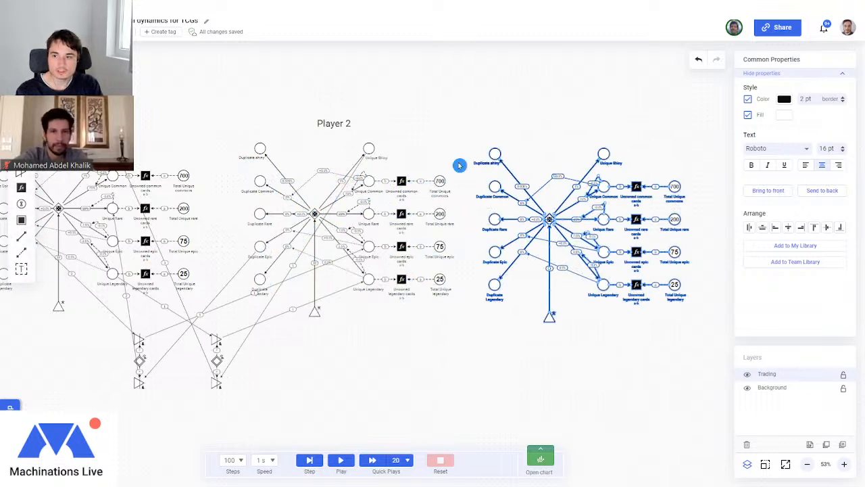
Add the title "Player 3" above the copied structure and format it as 40 pt bold.
click(542, 122)
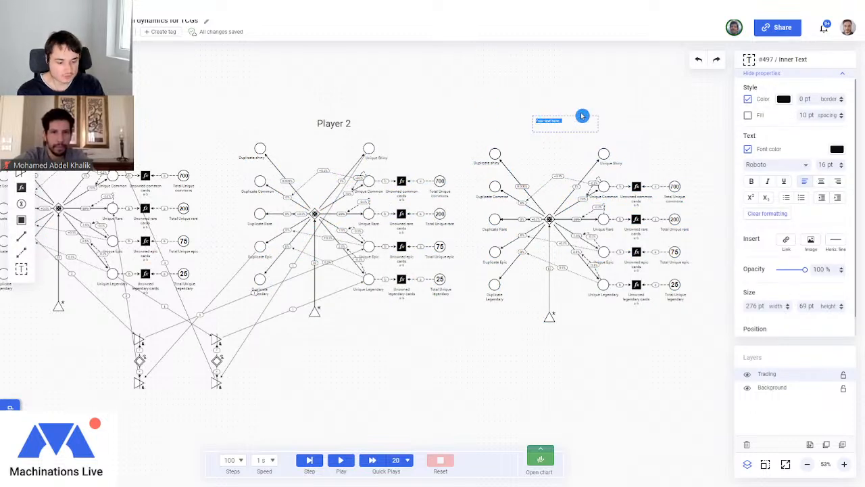
text(Player 2)
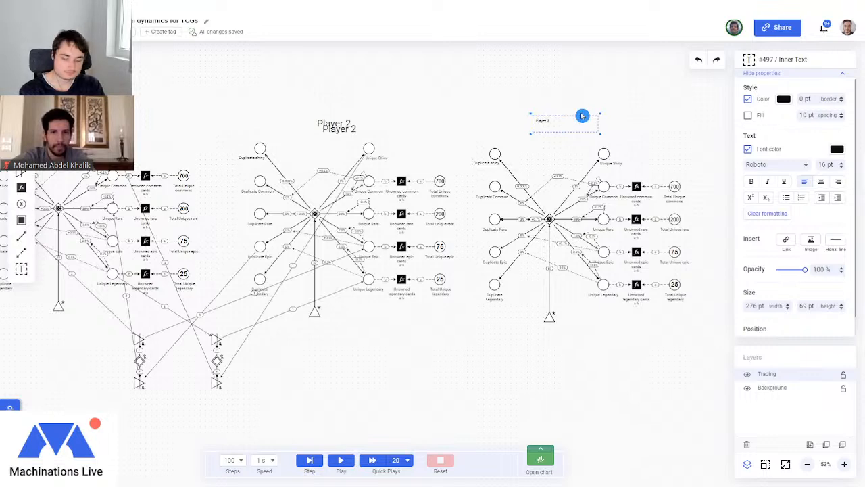
double_click(819, 164)
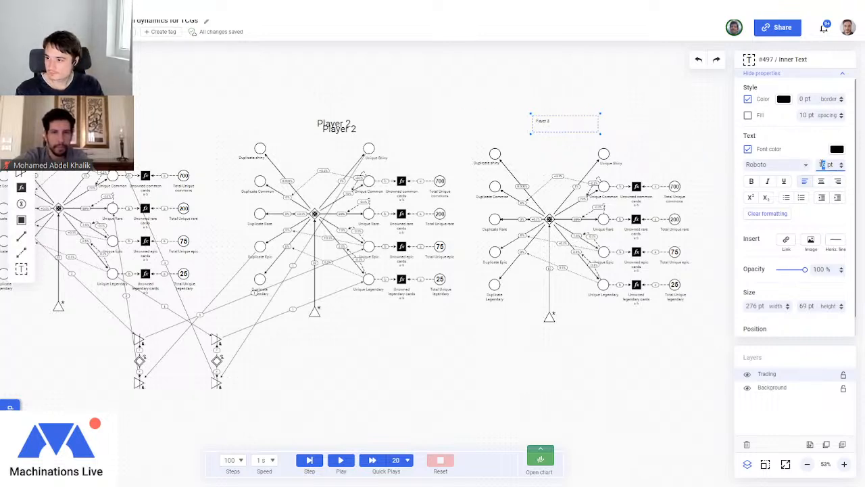
text(40)
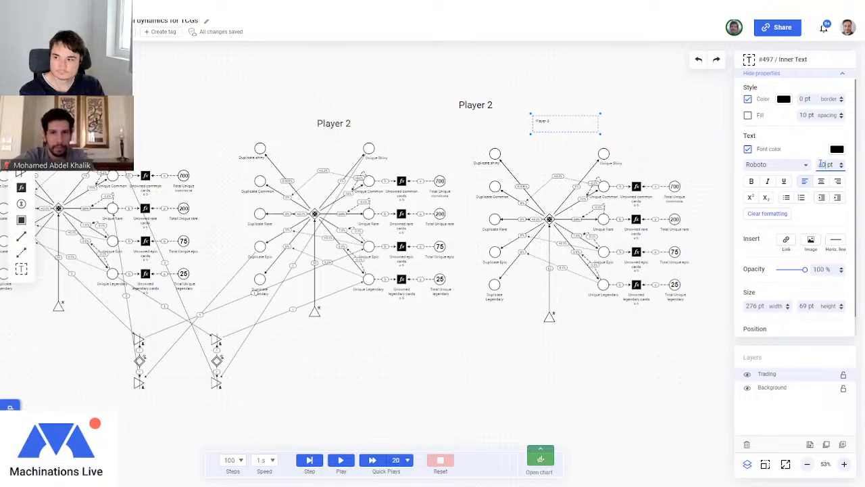
key(Return)
click(756, 174)
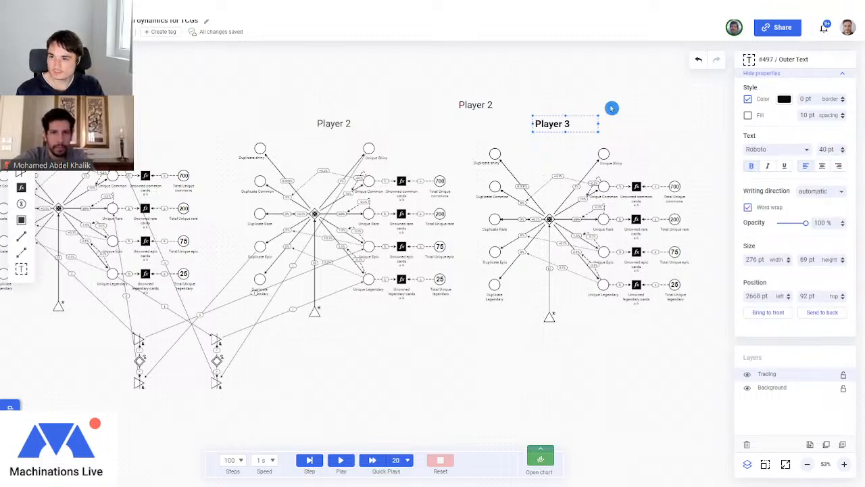
Remove the stray copy of the Player 2 title and take the bold formatting off the Player 3 title.
click(605, 90)
click(328, 129)
click(530, 371)
click(553, 127)
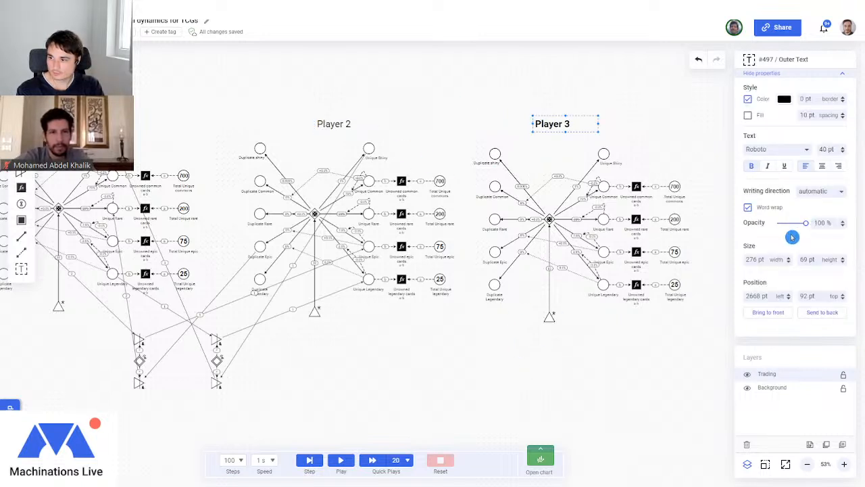
click(517, 376)
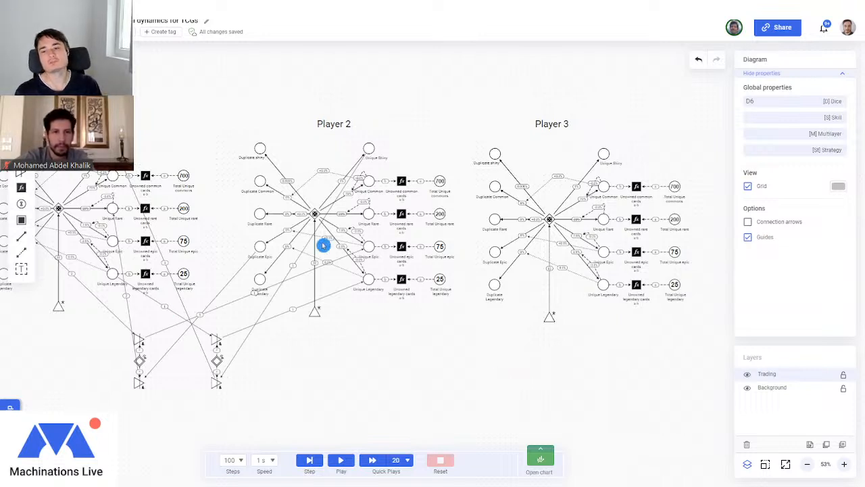
scroll(570, 384, up, 5)
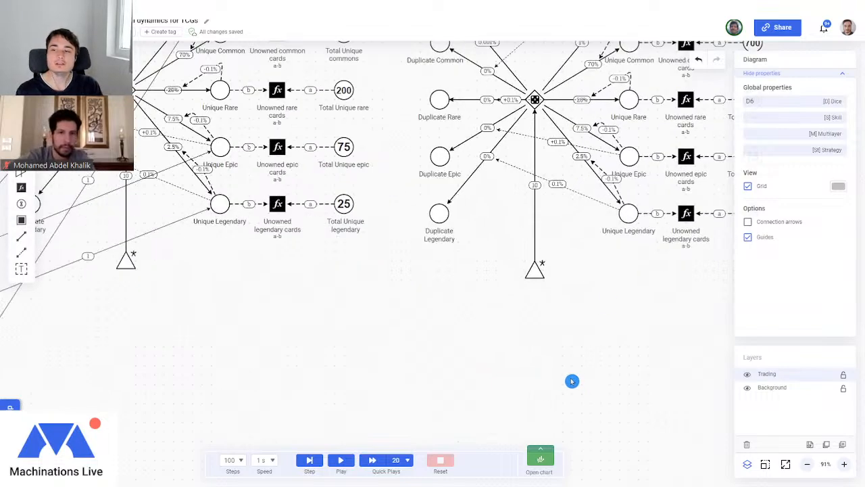
drag(624, 332, 543, 357)
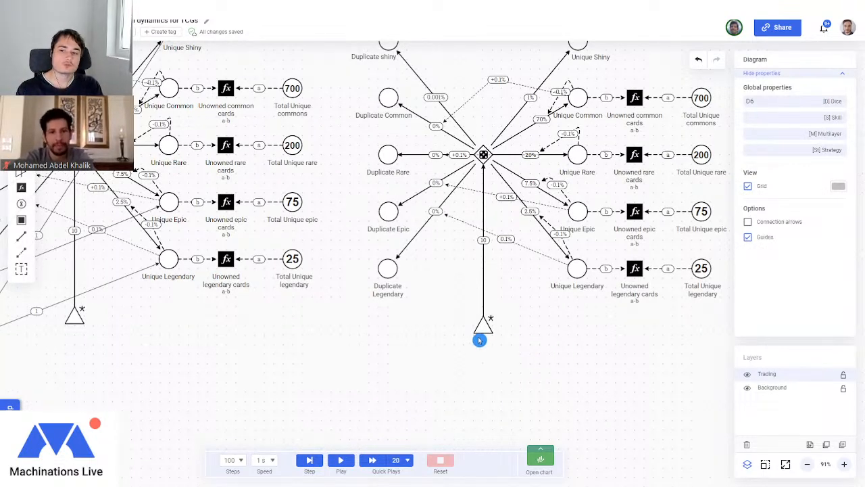
scroll(239, 236, down, 2)
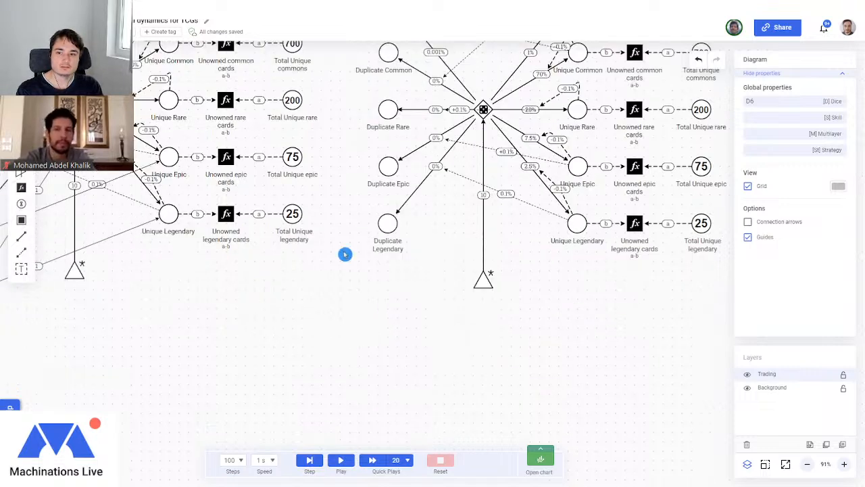
Add a source linked by a resource connection to a new pool, with the pool directly beneath Player 3's pack source.
click(444, 330)
drag(444, 329, 425, 327)
click(460, 320)
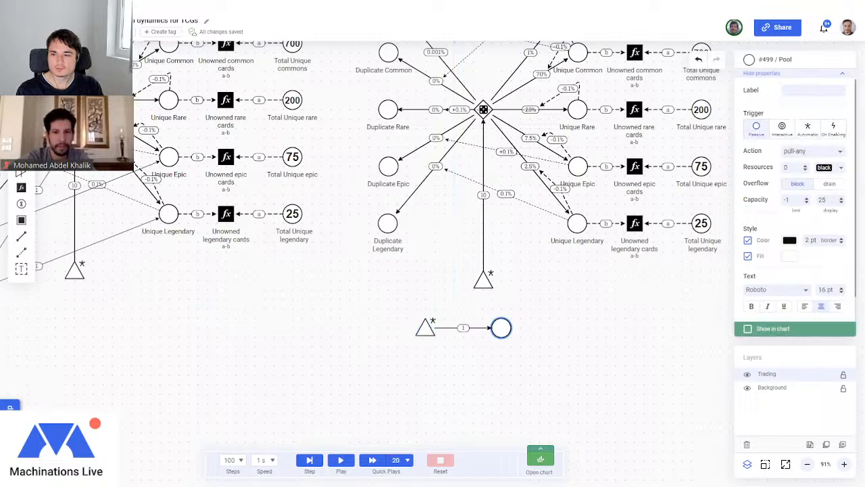
drag(501, 328, 483, 328)
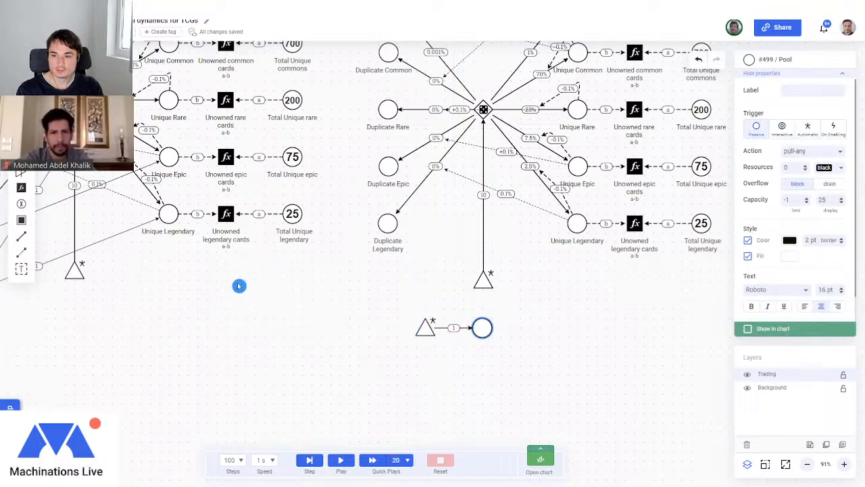
Draw a state connection from the new pool up to Player 3's source and set its condition to >=20.
mouse_move(21, 253)
mouse_down()
mouse_move(475, 289)
mouse_move(486, 327)
mouse_move(483, 279)
mouse_up()
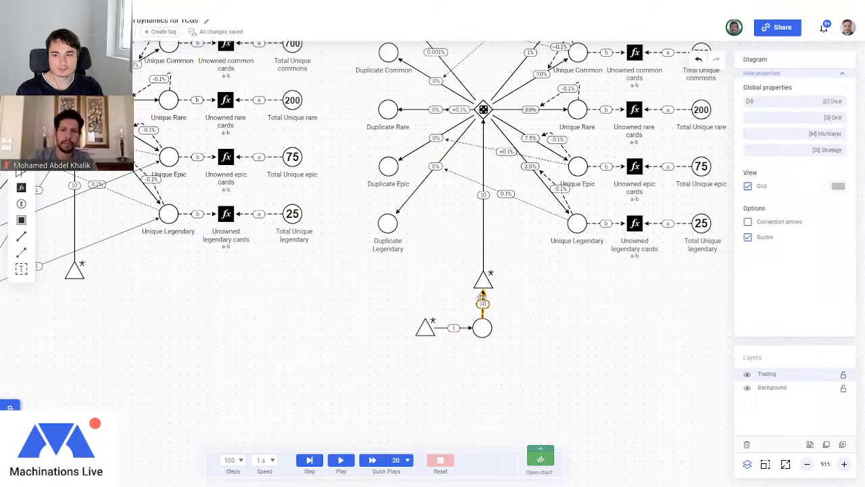
click(482, 298)
text(>=20)
key(Return)
click(521, 293)
Run the simulation, examine how Players 1, 2 and 3 behave, and reset it.
scroll(523, 294, down, 3)
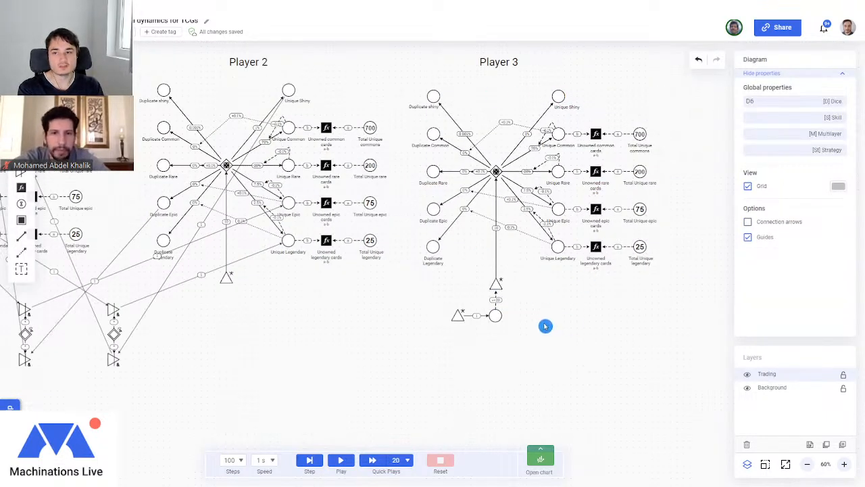
drag(261, 336, 402, 353)
drag(604, 374, 500, 375)
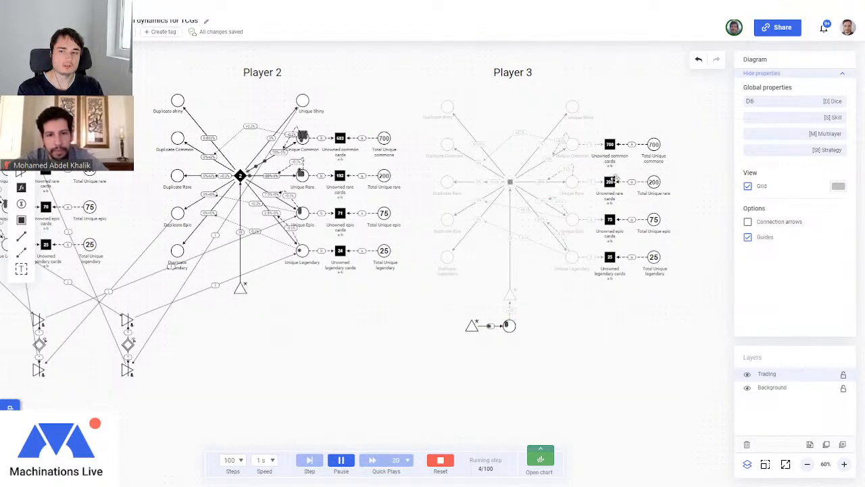
drag(348, 343, 555, 346)
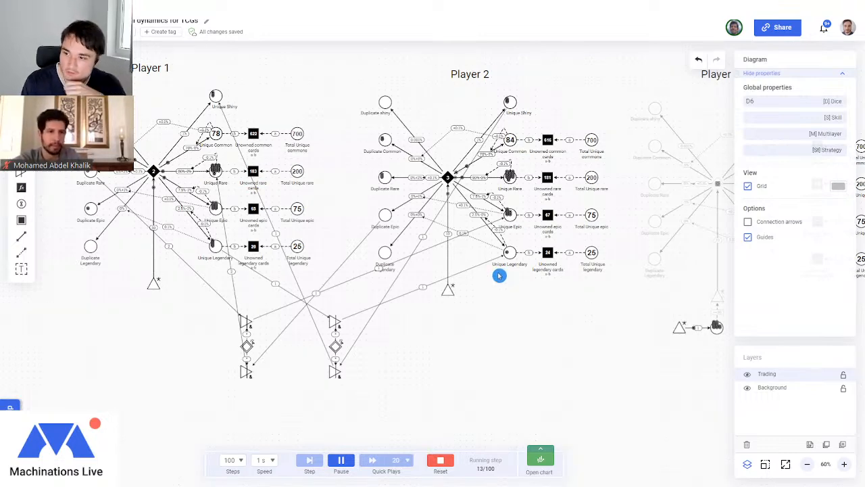
click(443, 461)
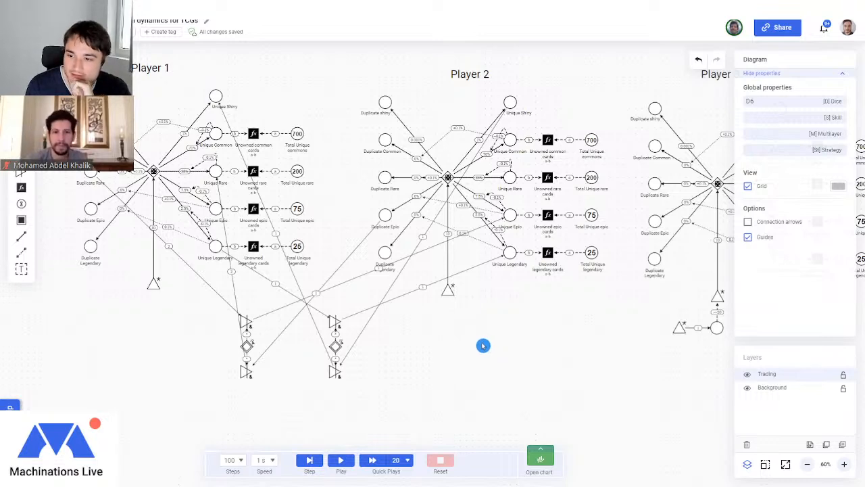
scroll(483, 345, down, 2)
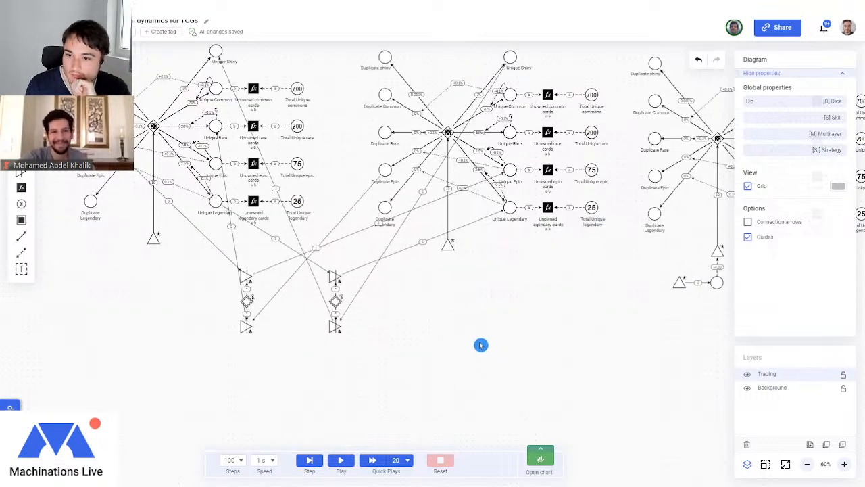
scroll(482, 345, up, 2)
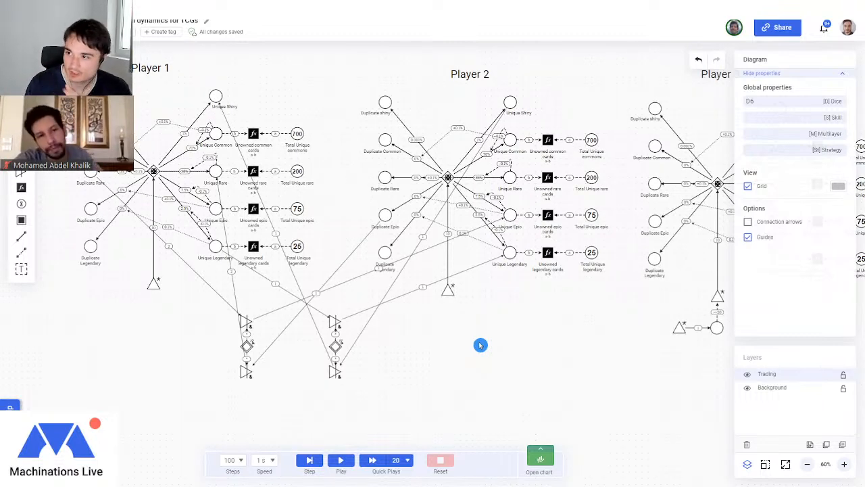
scroll(464, 342, down, 2)
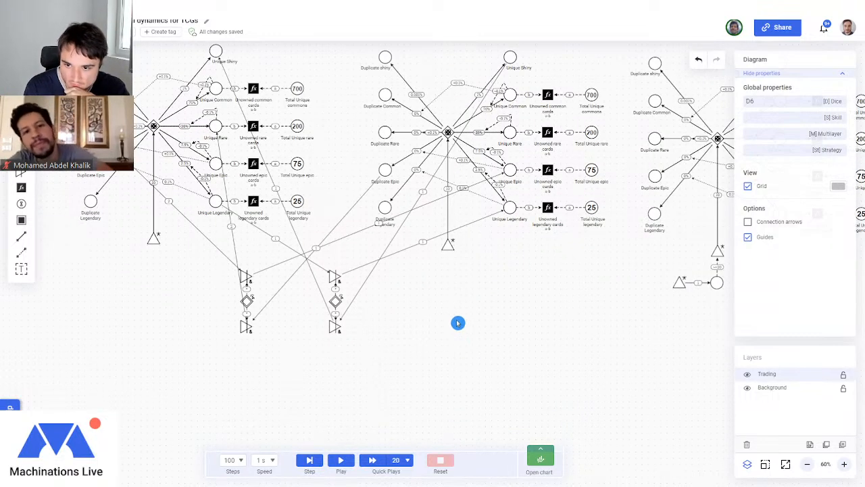
scroll(456, 314, down, 2)
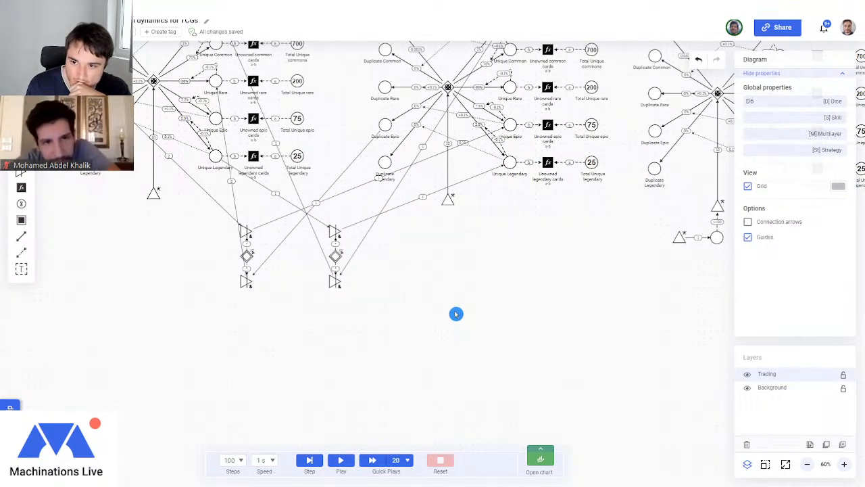
Duplicate the trade gate with its two converters nearest Player 2 and place the copy below Players 2 and 3.
drag(512, 279, 364, 323)
drag(448, 314, 402, 359)
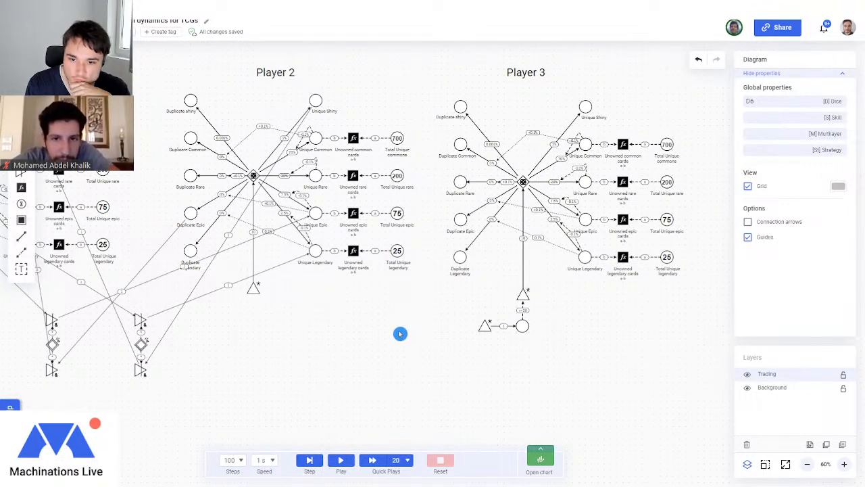
scroll(398, 320, up, 5)
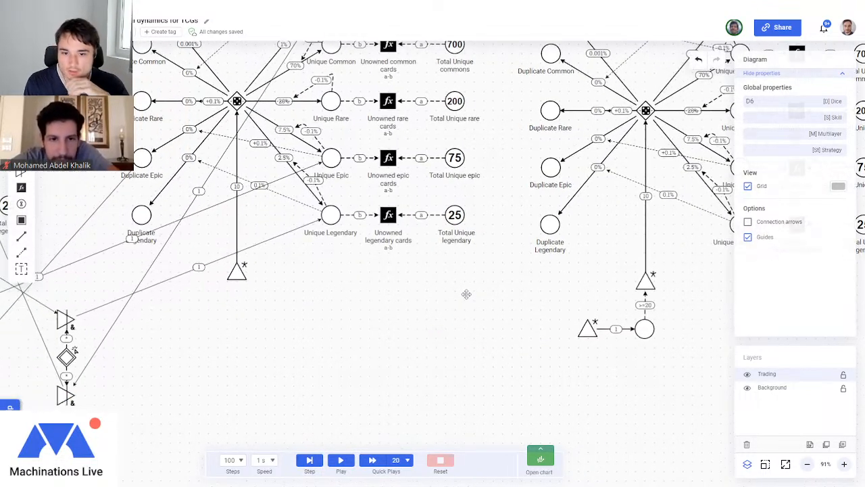
drag(87, 276, 152, 258)
drag(105, 275, 189, 402)
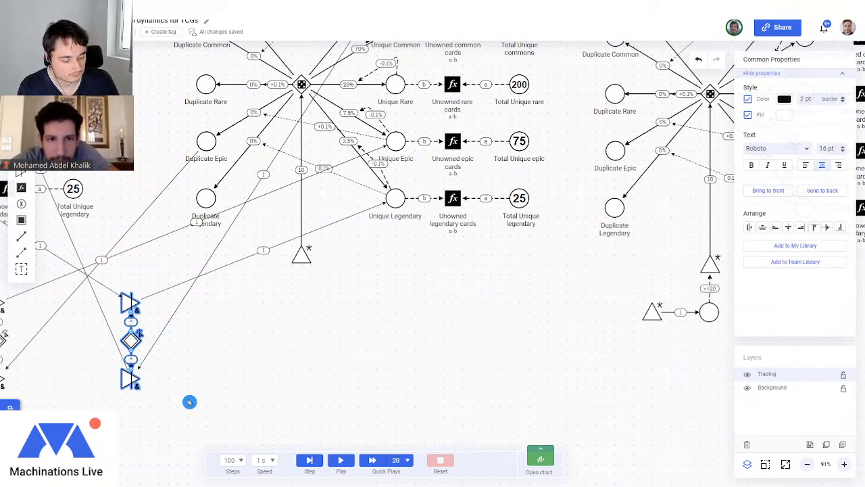
drag(135, 341, 501, 340)
Reposition the copied gate and converter group in the gap between the Player 2 and Player 3 diagrams.
drag(547, 278, 428, 298)
drag(321, 303, 448, 431)
scroll(456, 358, down, 4)
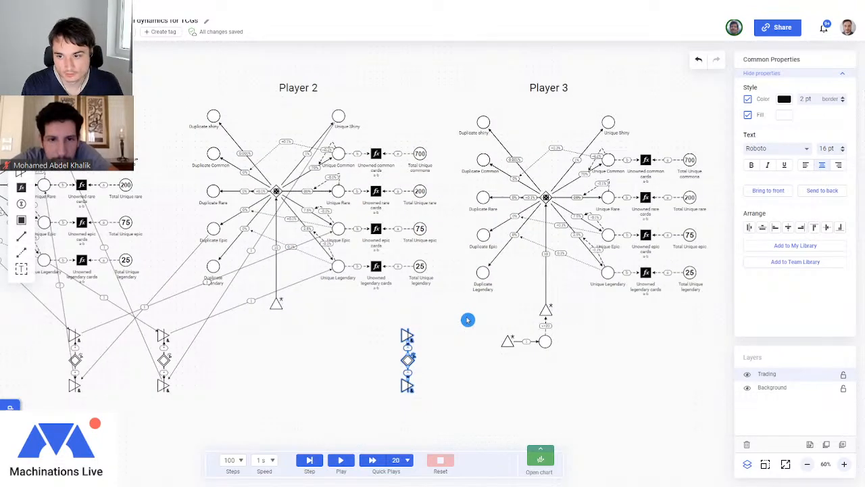
drag(406, 333, 417, 296)
drag(348, 284, 409, 396)
drag(393, 367, 412, 378)
click(465, 370)
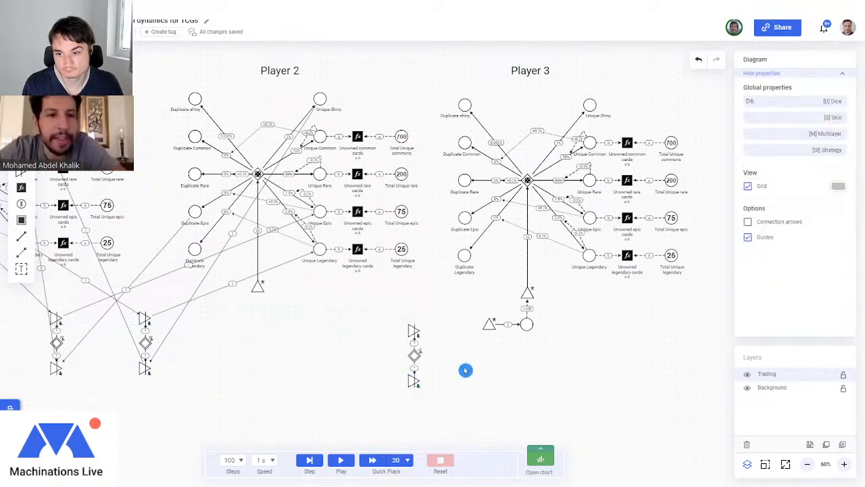
Move the source feeding Player 3's counter pool to the other side of that pool, away from the copied trade group.
drag(492, 325, 565, 323)
click(558, 392)
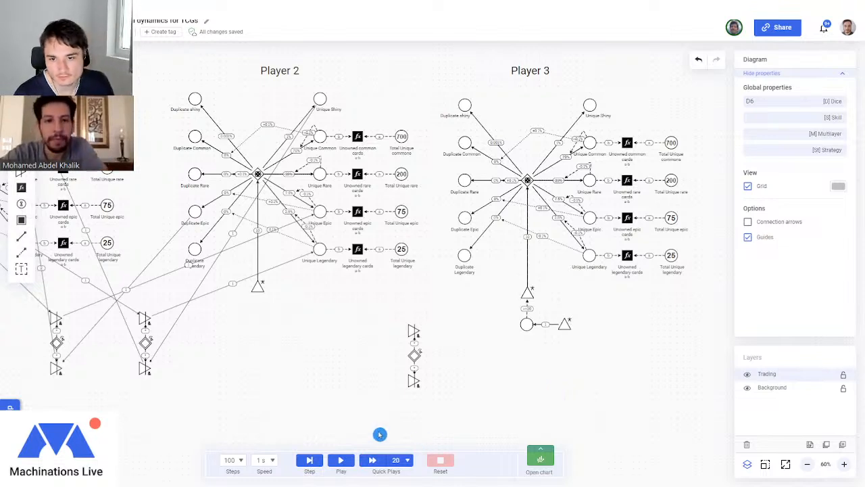
Connect Player 2's Duplicate Legendary pool through the upper copied converter to Player 3's Unique Legendary pool with resource connections.
scroll(381, 434, up, 1)
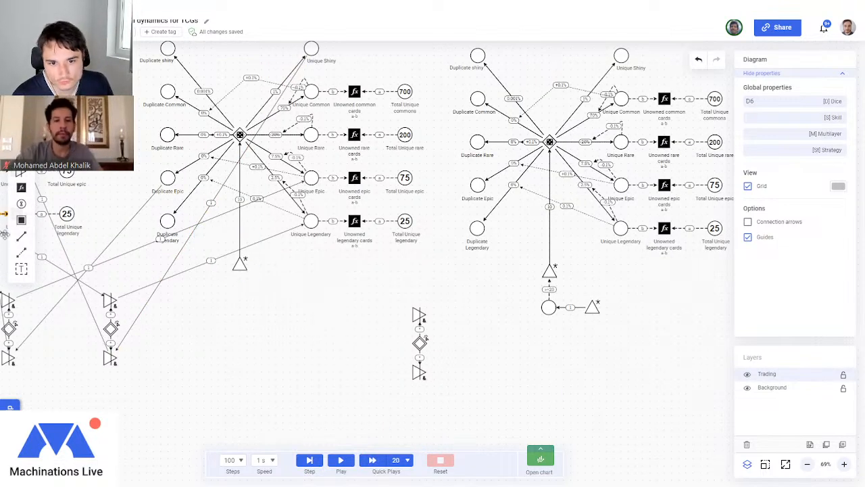
mouse_move(174, 224)
mouse_down()
mouse_move(412, 313)
mouse_move(466, 307)
mouse_move(497, 274)
mouse_move(487, 258)
mouse_move(597, 251)
mouse_move(620, 228)
mouse_up()
click(24, 239)
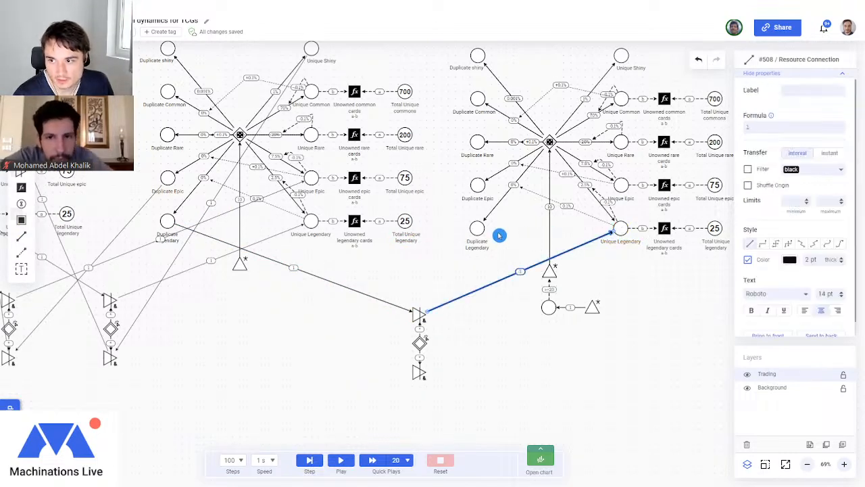
Draw resource connections from Player 3's Unique Epic pool to the lower copied converter and on to Player 2's Unique Epic pool.
click(23, 236)
drag(621, 189, 312, 178)
click(40, 242)
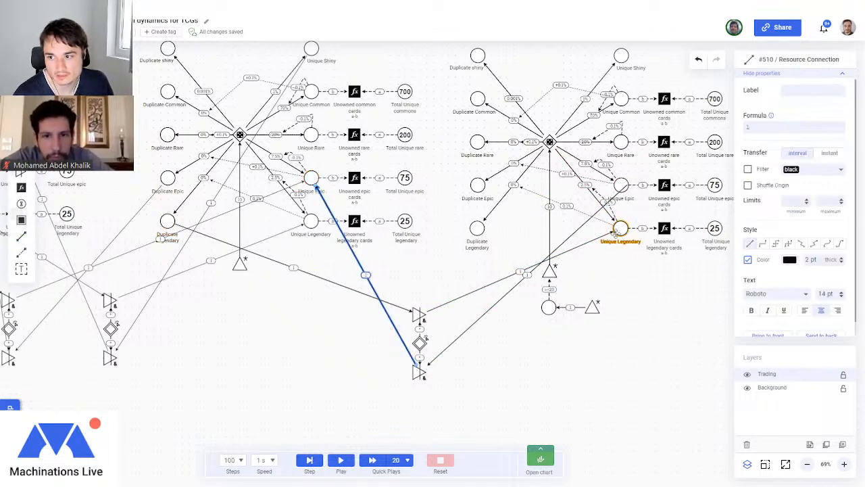
Adjust the start of the lower converter's incoming connection at Player 3's Unique Epic pool and check Player 2's Unique Epic pool.
click(621, 184)
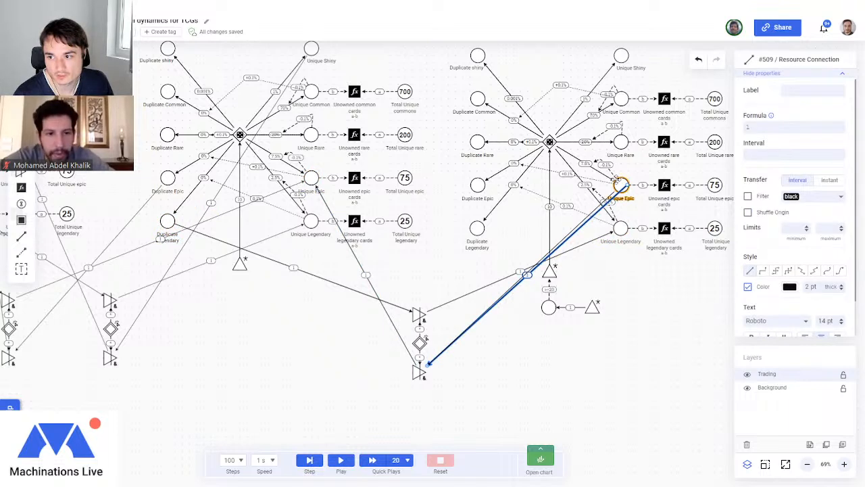
mouse_move(618, 182)
mouse_down()
mouse_move(617, 211)
mouse_move(618, 196)
mouse_up()
click(311, 177)
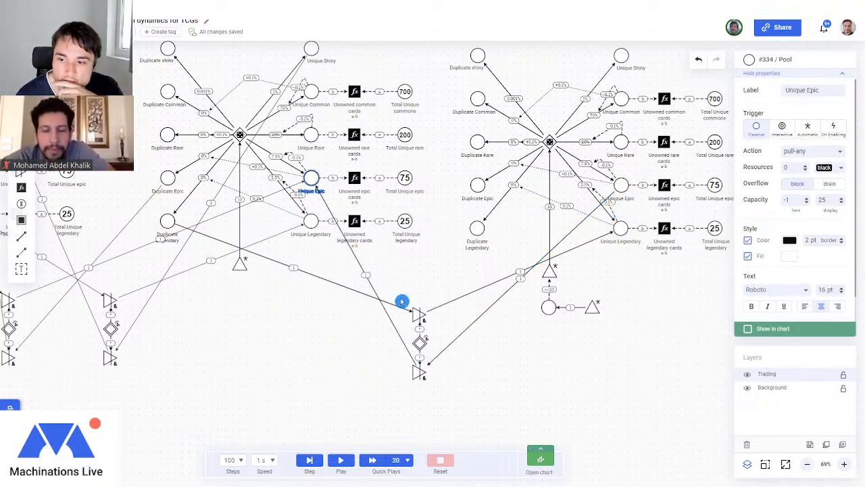
click(424, 283)
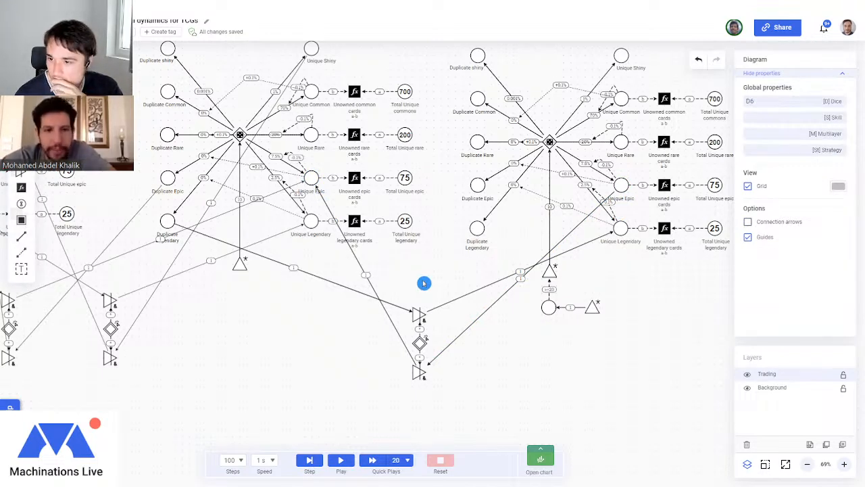
Run the simulation to test the new Player 2 and Player 3 trade connections, and reset it.
drag(400, 258, 387, 278)
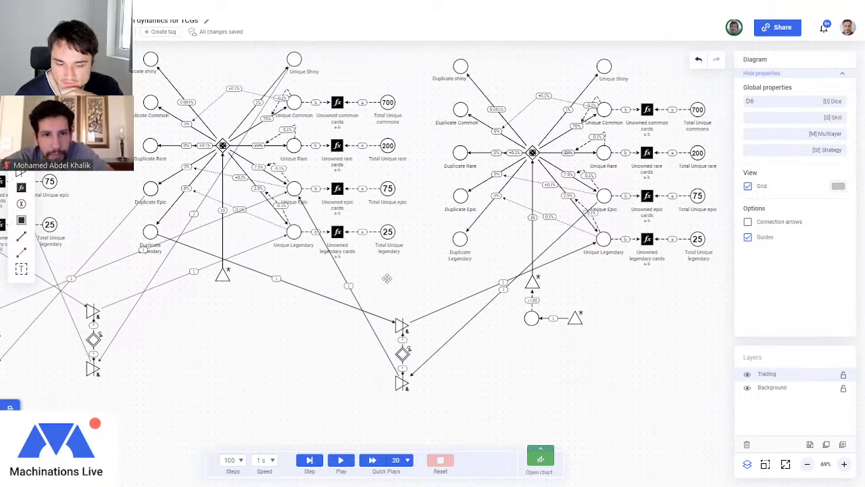
drag(295, 293, 139, 327)
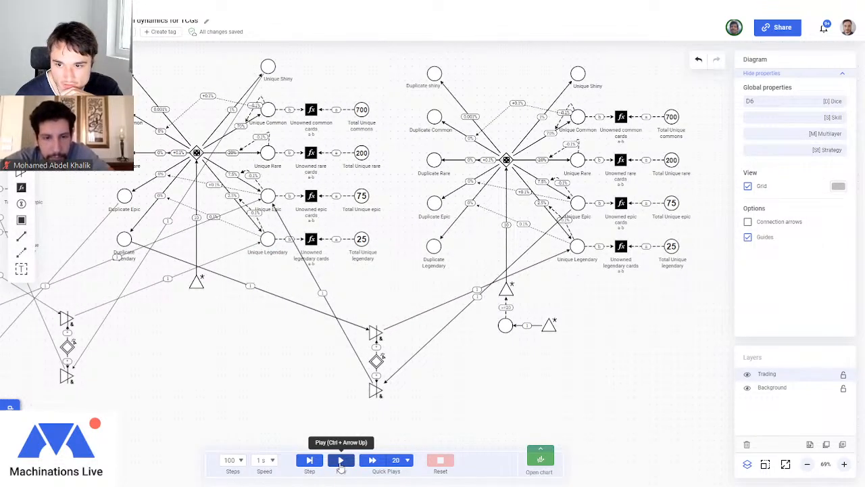
click(342, 461)
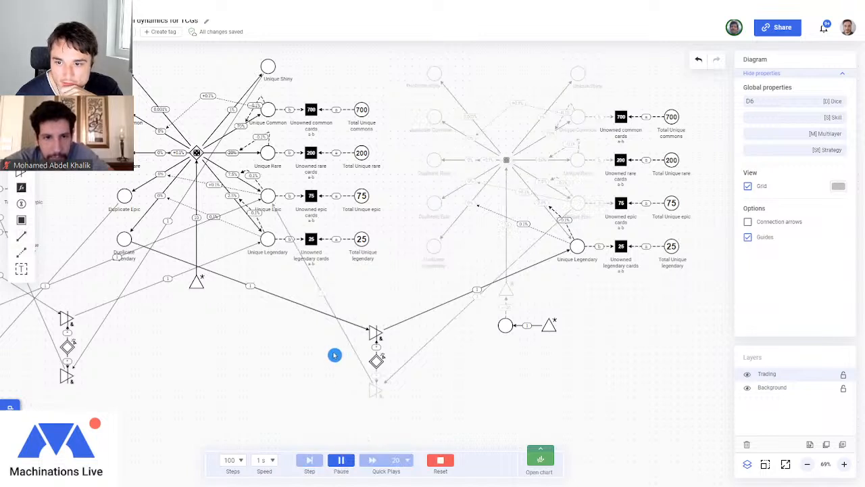
click(436, 462)
Inspect the lower converter's incoming and outgoing connections, then run the simulation to check that converter and reset it.
click(384, 381)
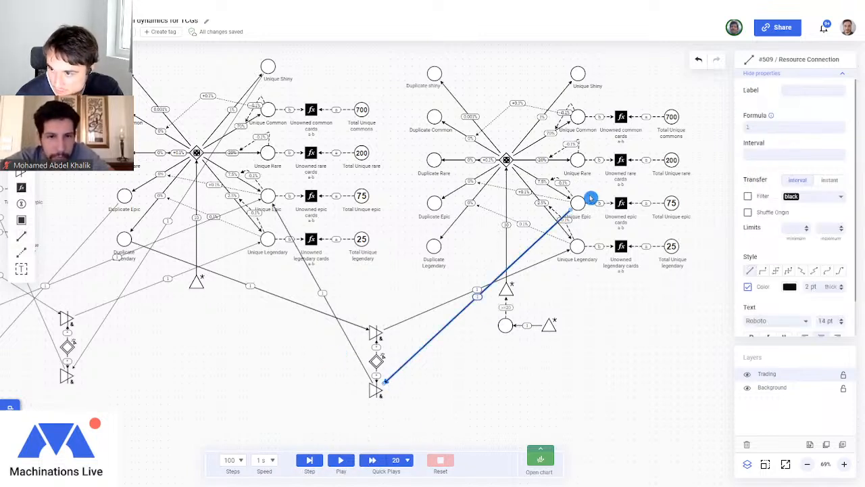
click(358, 355)
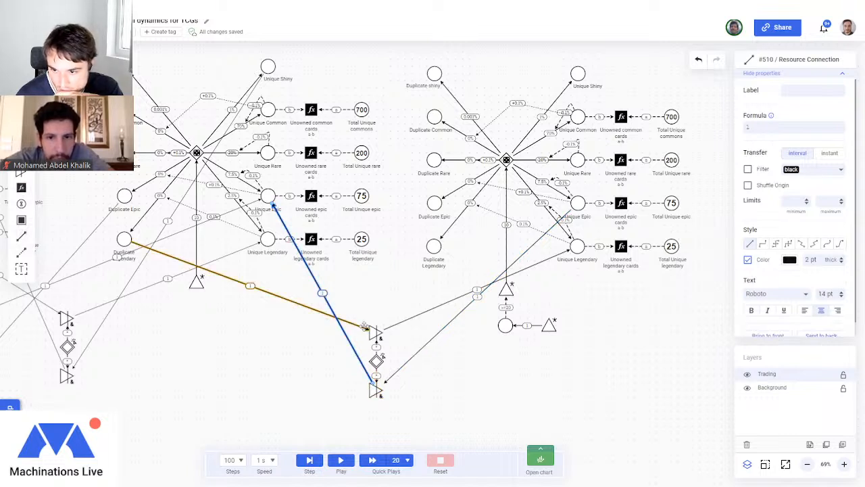
click(341, 459)
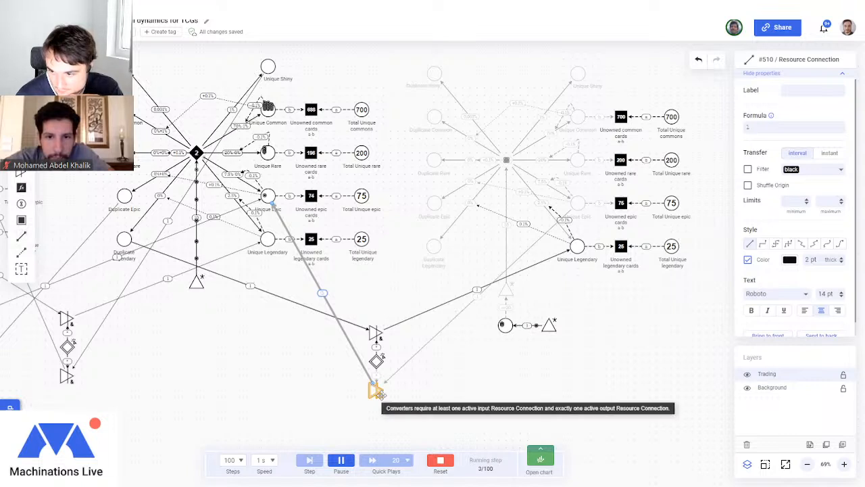
click(440, 460)
Delete the resource connection between the lower copied converter and Player 2's Unique Epic pool.
click(363, 288)
click(322, 293)
click(300, 354)
click(322, 294)
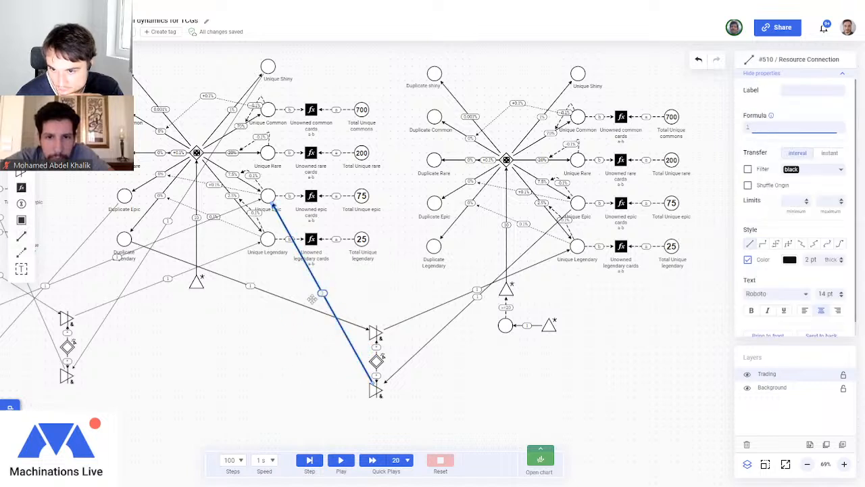
click(341, 312)
click(332, 316)
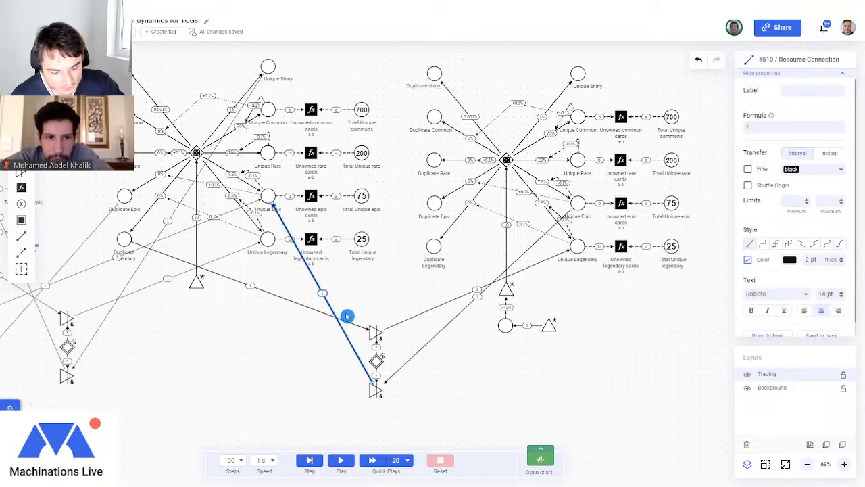
key(Delete)
Redraw the resource connection from the lower copied converter to Player 2's Unique Epic pool.
drag(377, 335, 389, 379)
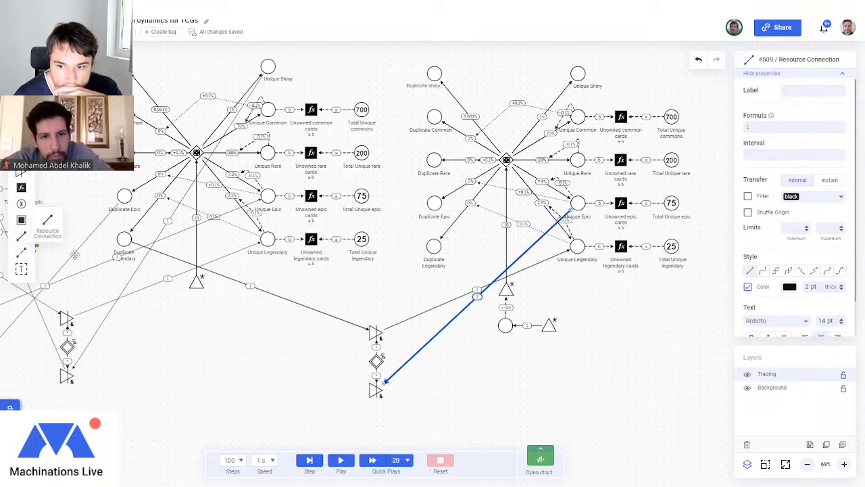
click(29, 239)
mouse_move(382, 387)
mouse_down()
mouse_move(373, 386)
mouse_move(266, 198)
mouse_up()
Run the simulation, pause it, and inspect the lower copied converter and its connection from Player 3.
click(341, 459)
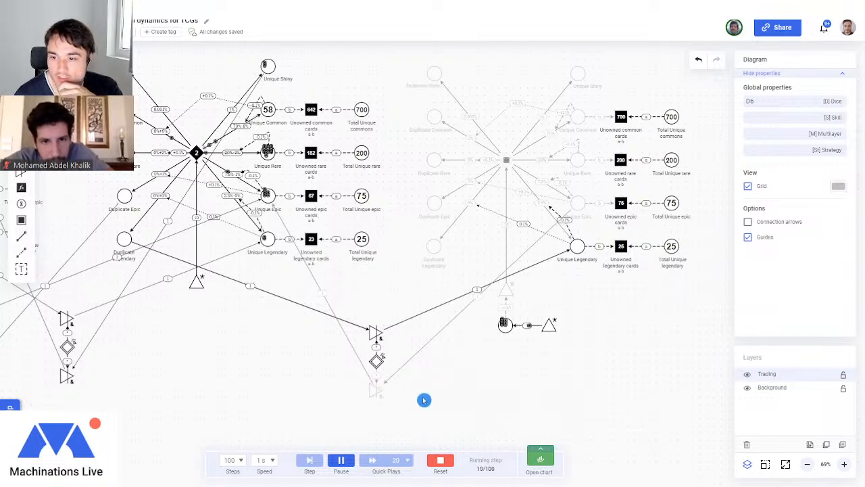
click(341, 460)
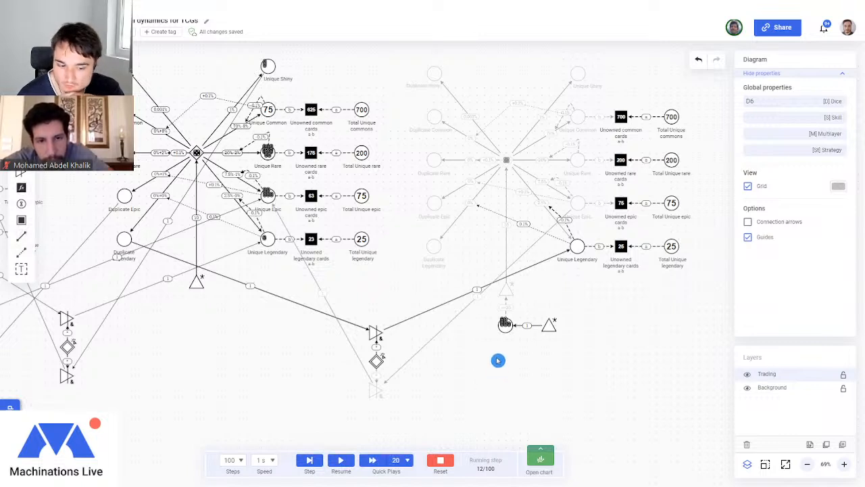
click(376, 390)
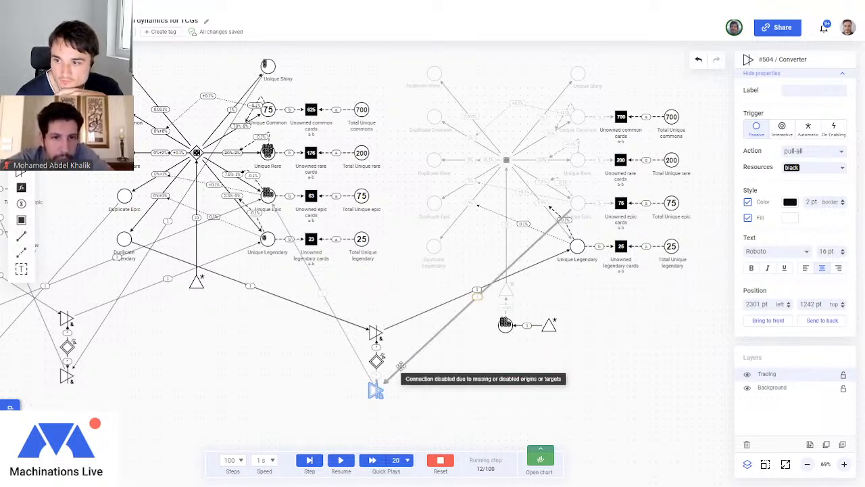
Inspect the connection from Player 3's Unique Epic pool to the lower converter, rerun the simulation from the start to check both, and reset it.
click(441, 330)
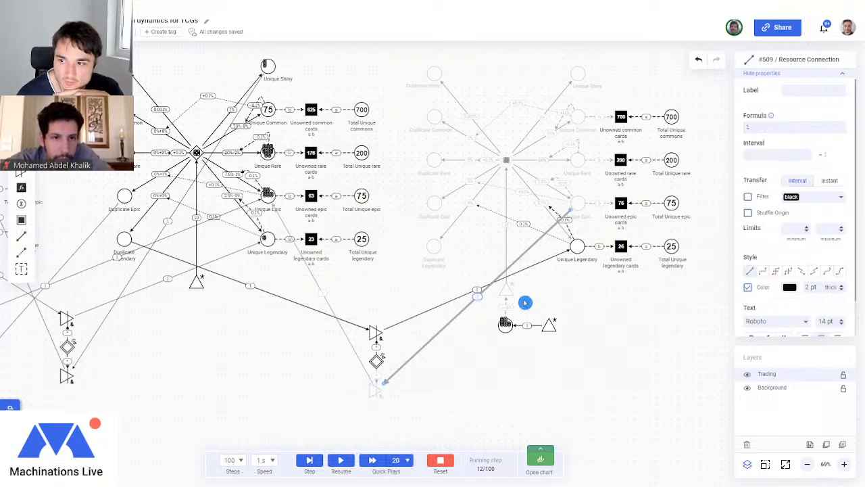
click(578, 202)
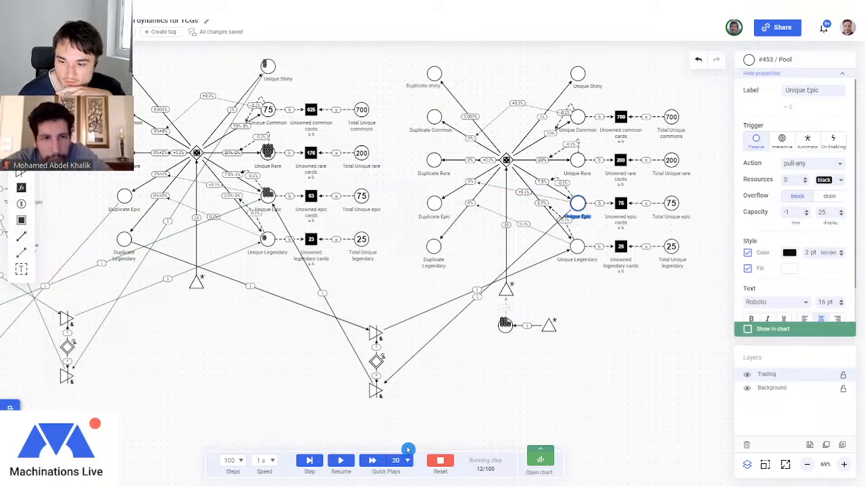
click(440, 460)
click(341, 460)
click(573, 297)
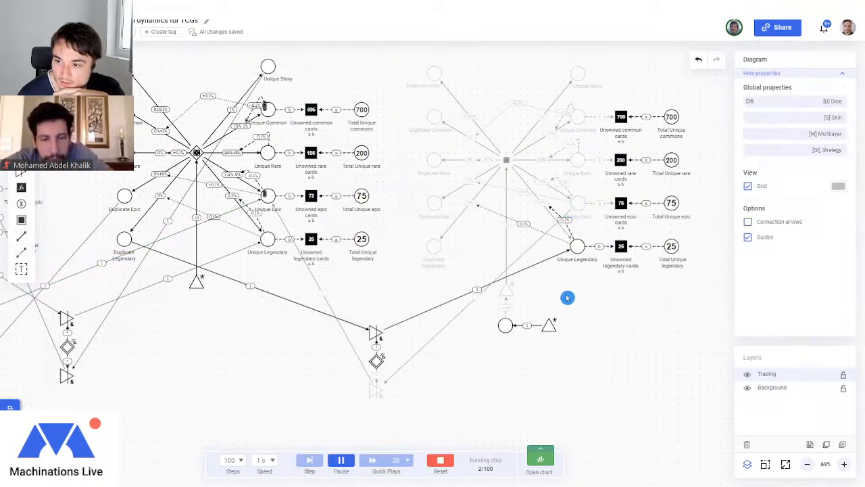
drag(402, 48, 604, 286)
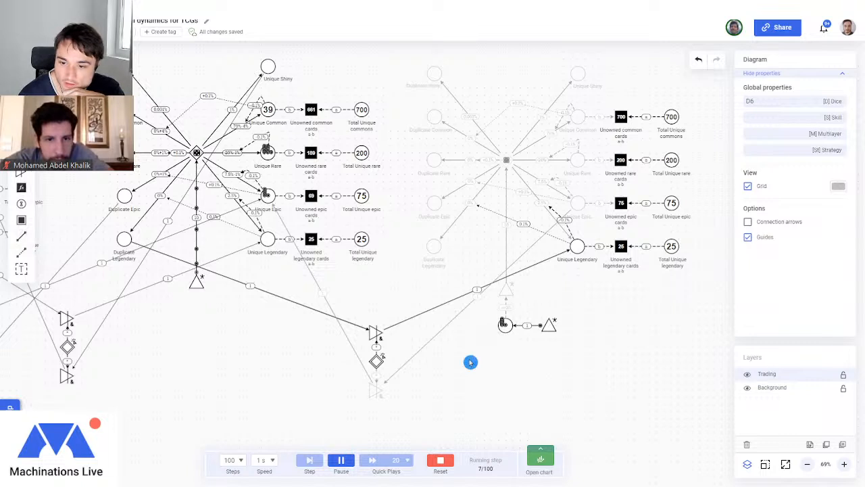
click(392, 383)
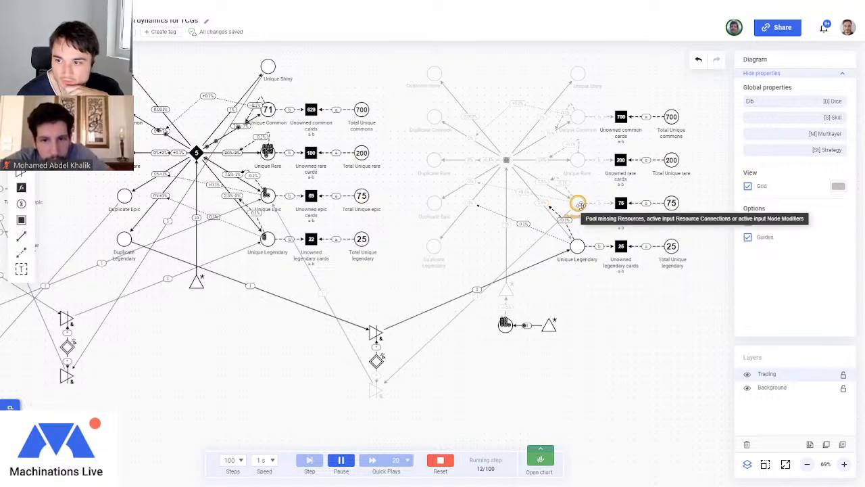
click(561, 354)
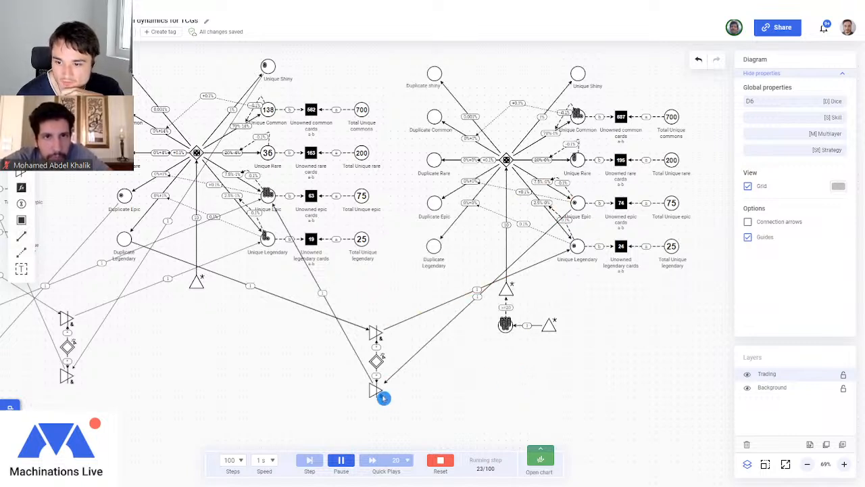
click(440, 460)
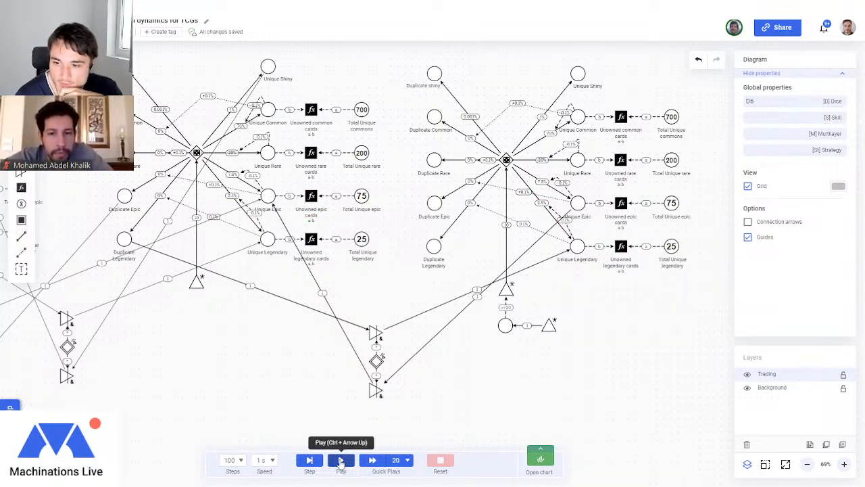
Run the simulation briefly, reset it, and give Player 2's Duplicate Legendary pool starting resources.
click(340, 461)
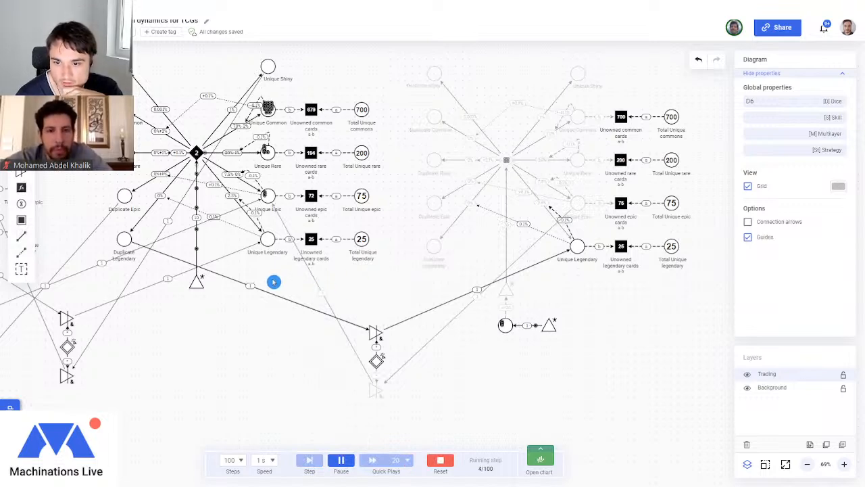
click(440, 460)
click(123, 238)
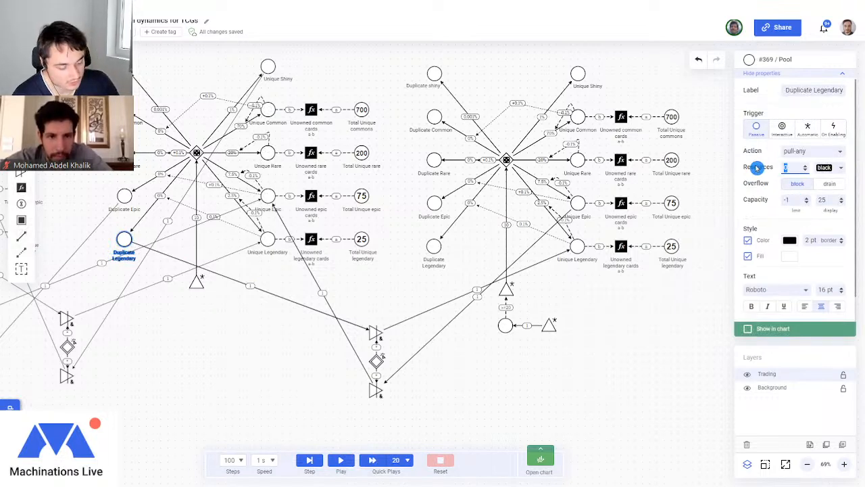
click(506, 345)
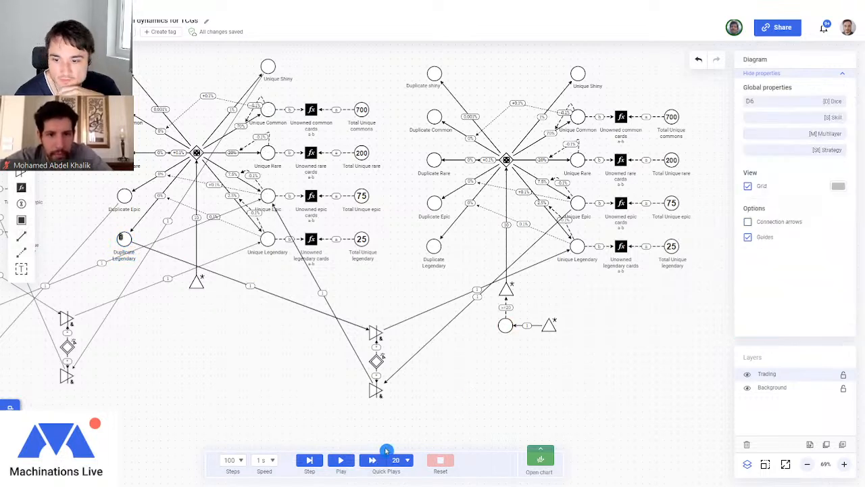
Run the simulation, fire the interactive trade gate between Players 2 and 3, check Player 3's Unique Legendary pool, and reset the run.
click(340, 460)
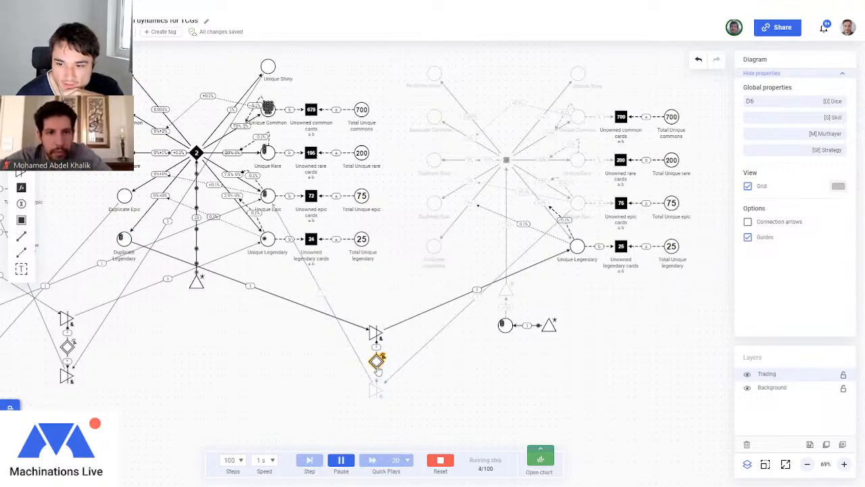
click(377, 360)
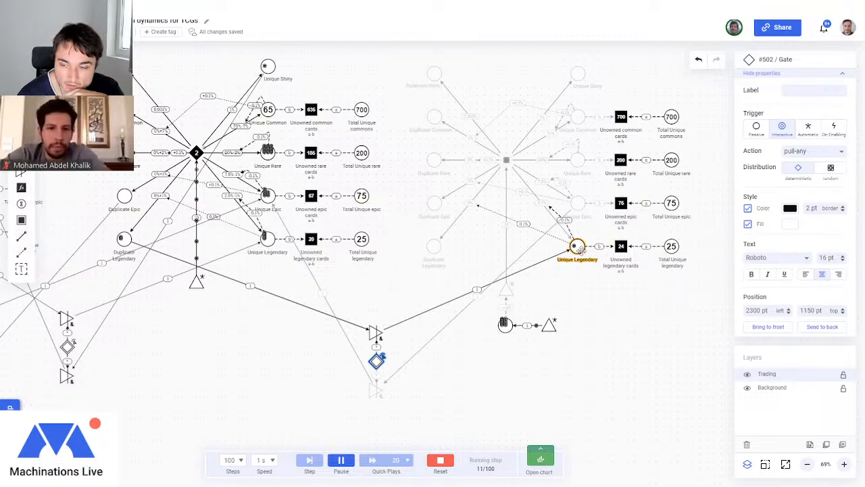
scroll(548, 124, up, 3)
scroll(494, 272, down, 5)
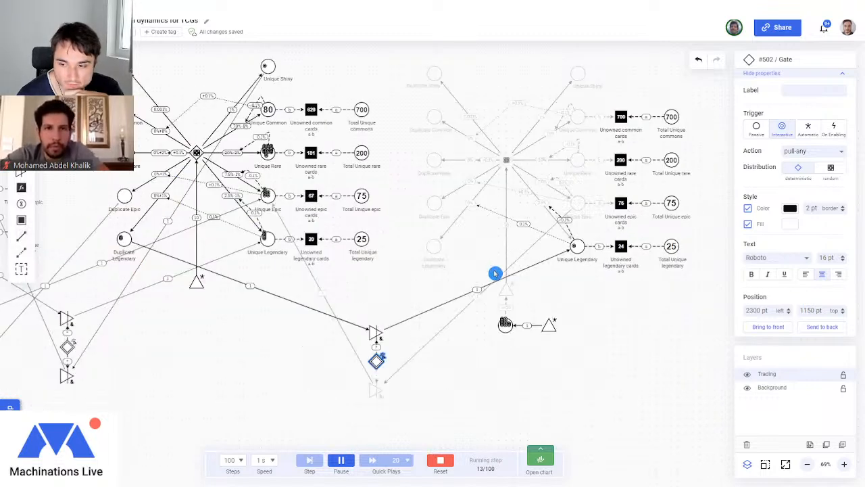
click(445, 364)
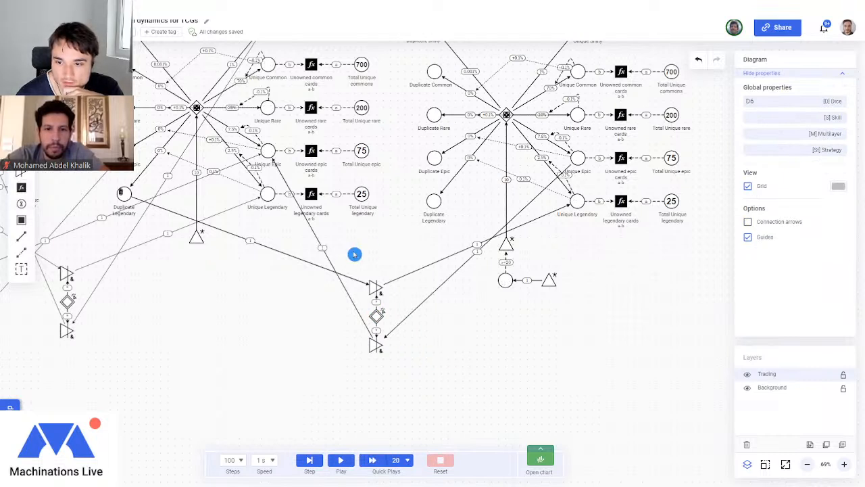
Set the starting resources of Player 2's Duplicate Legendary pool to 0.
click(123, 194)
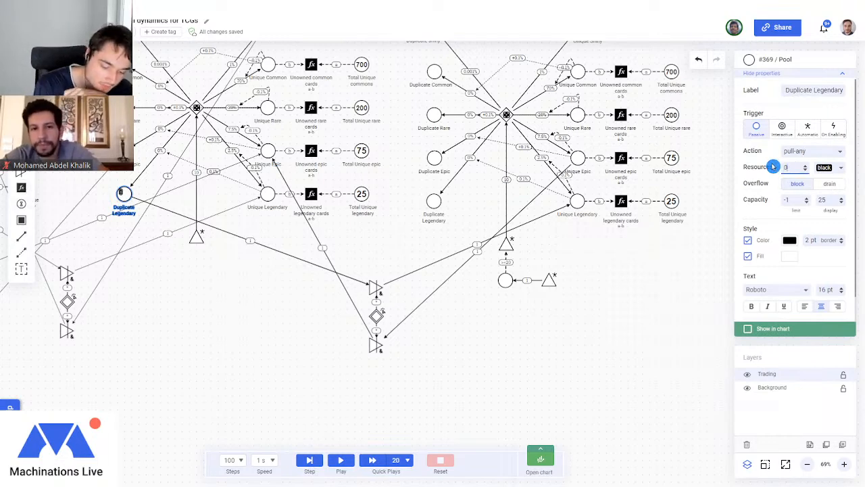
click(412, 376)
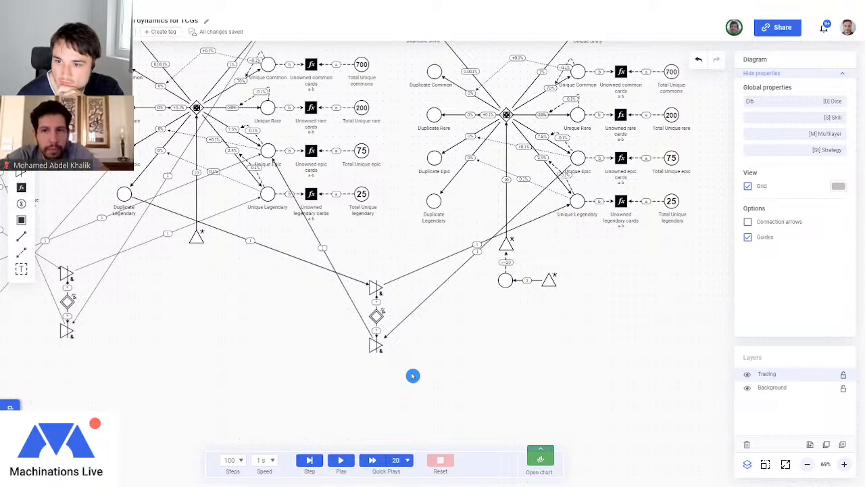
Add a register beside the trade gate between Players 2 and 3, at about 2001 pt left and 1149 pt top.
mouse_move(405, 247)
mouse_down()
mouse_move(381, 400)
mouse_move(386, 315)
mouse_move(411, 255)
mouse_up()
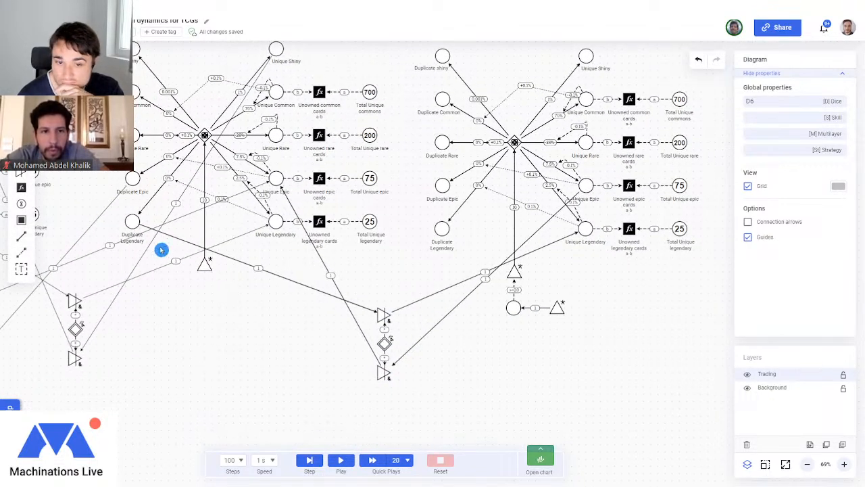
click(24, 188)
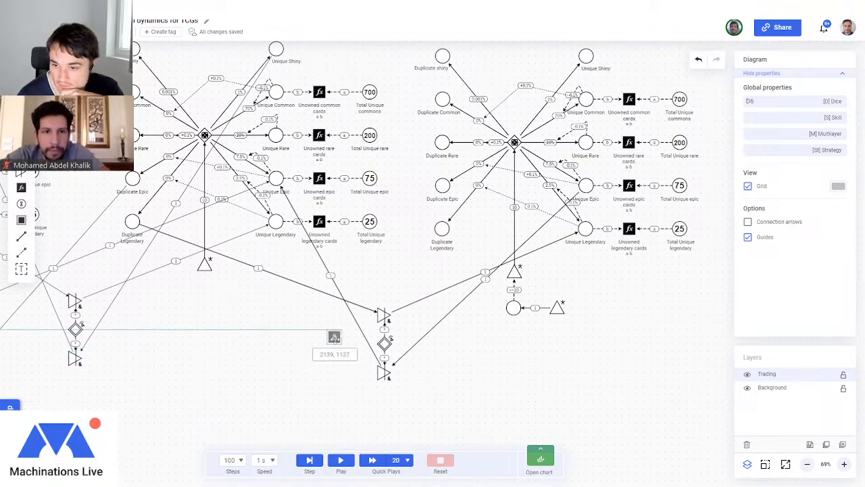
click(334, 343)
click(494, 376)
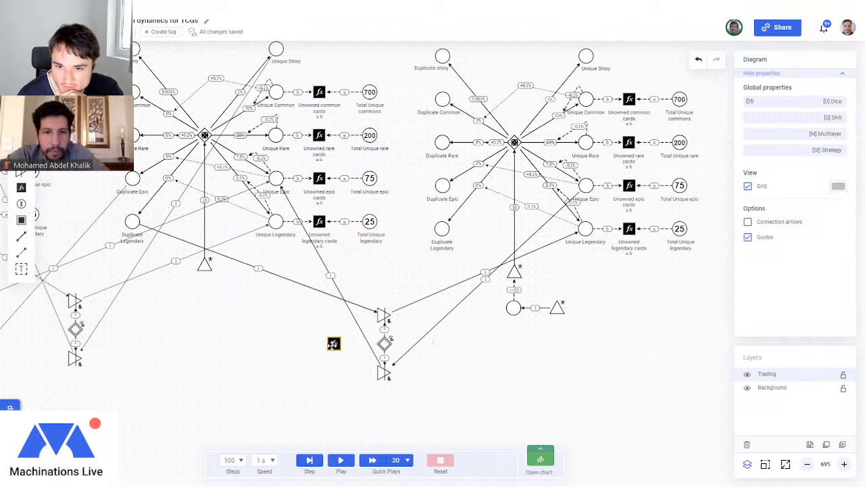
drag(333, 343, 290, 344)
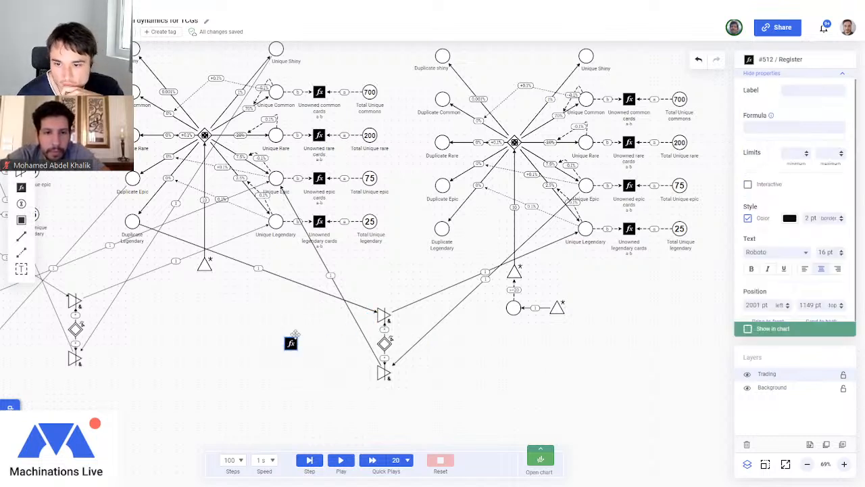
click(299, 319)
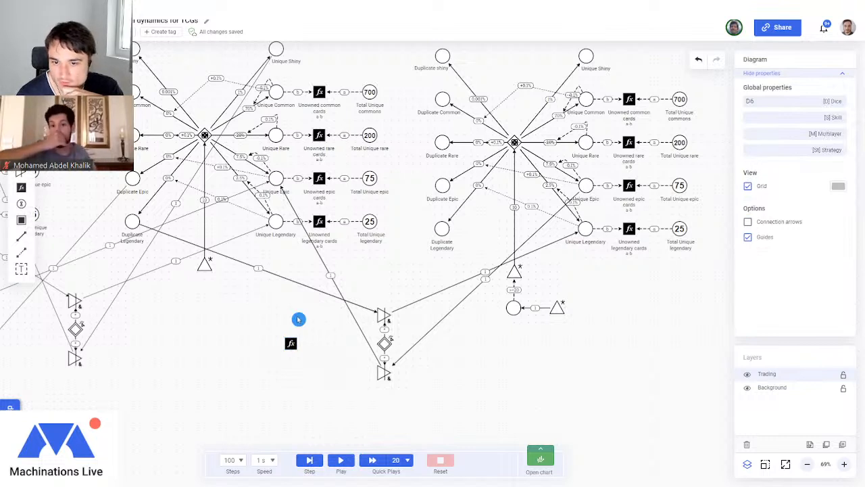
Draw a state connection from Player 2's Duplicate Legendary pool to the new register and bend it below the pack source.
click(21, 252)
drag(131, 223, 291, 343)
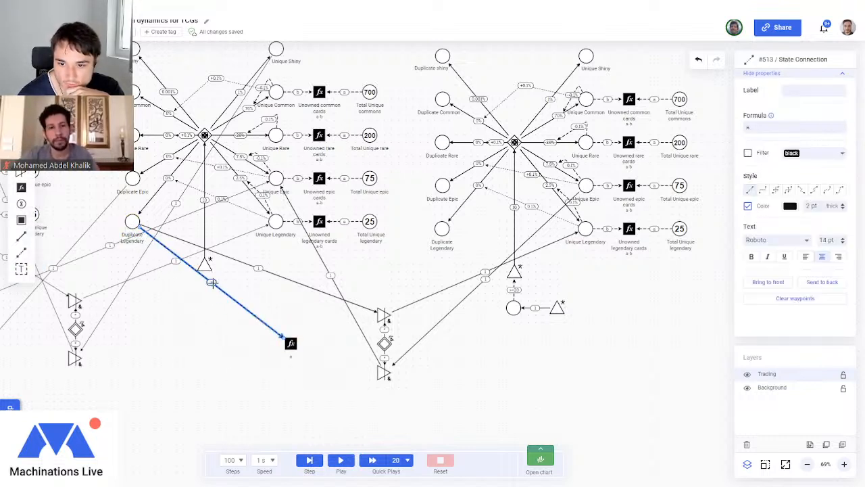
drag(211, 281, 218, 344)
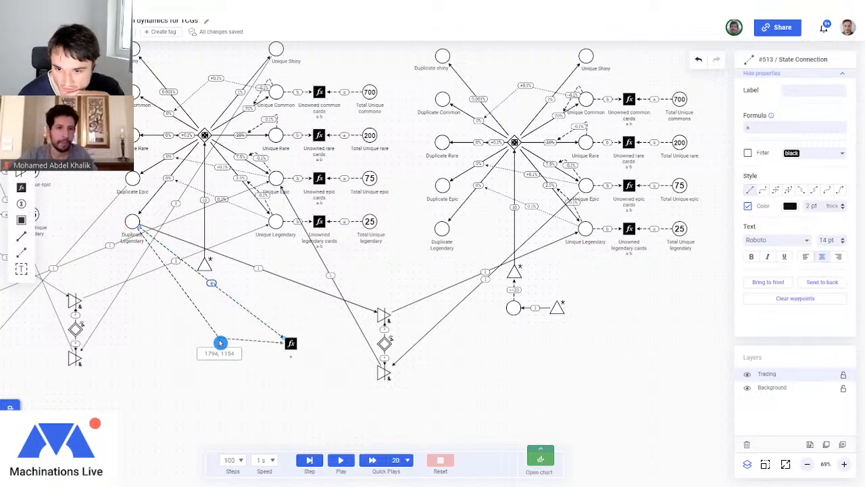
click(230, 370)
Draw a state connection from Player 3's Unique Epic pool to the new register and set the register's formula to a*b.
click(21, 252)
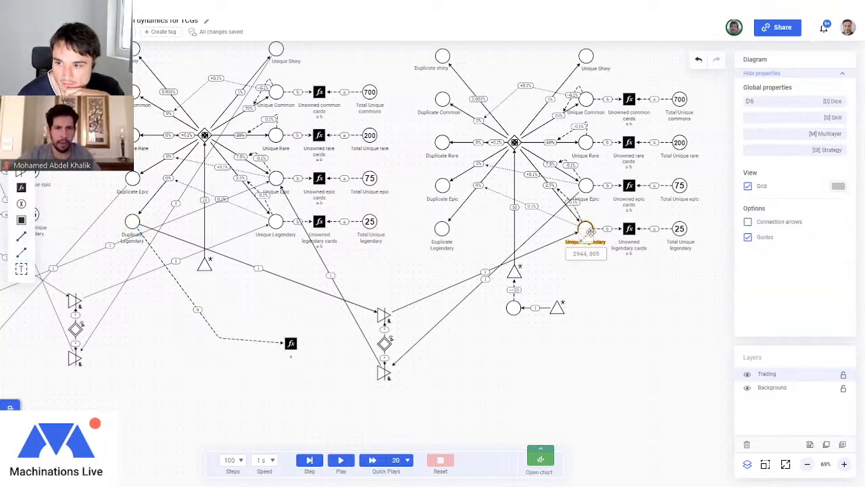
drag(586, 186, 291, 344)
click(277, 305)
click(292, 343)
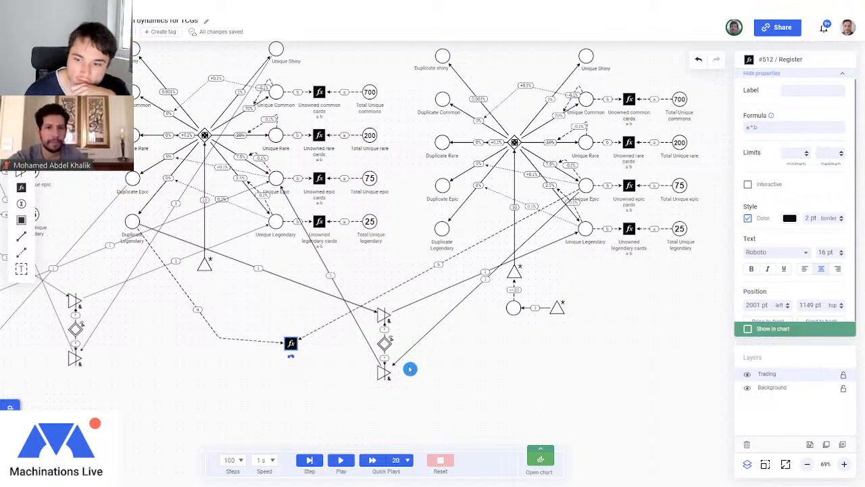
click(447, 386)
Link the register to the trade gate between Players 2 and 3 with a state connection using the condition >0.
click(24, 256)
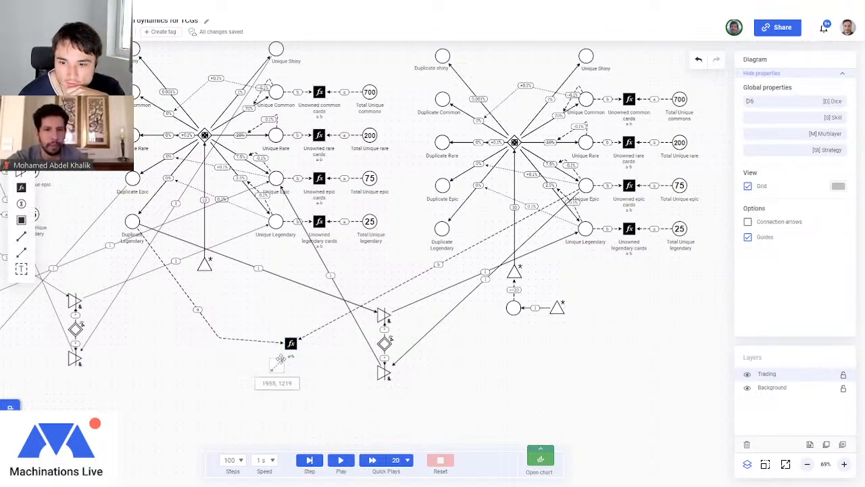
drag(291, 343, 394, 346)
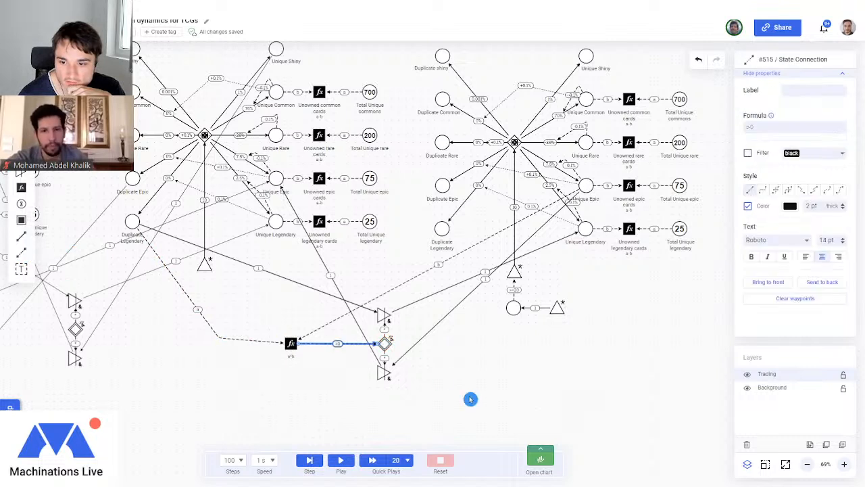
click(331, 383)
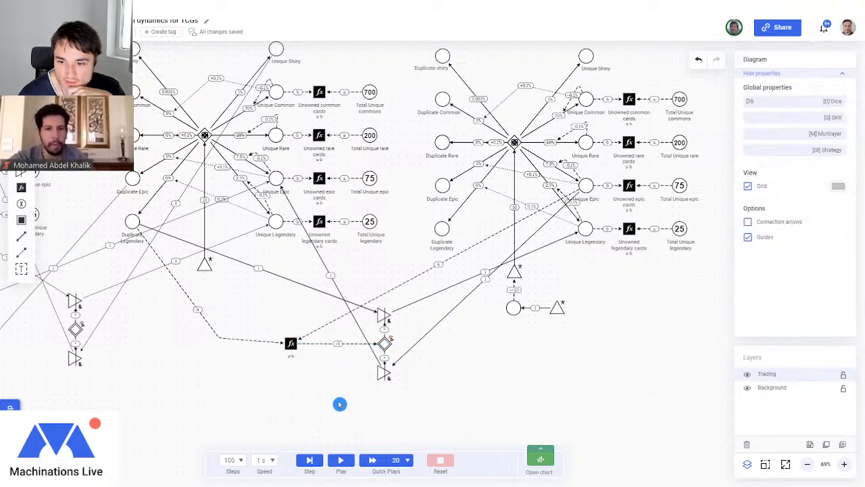
Run the simulation to check how the register controls the trade gate between Players 2 and 3, and reset it.
click(341, 460)
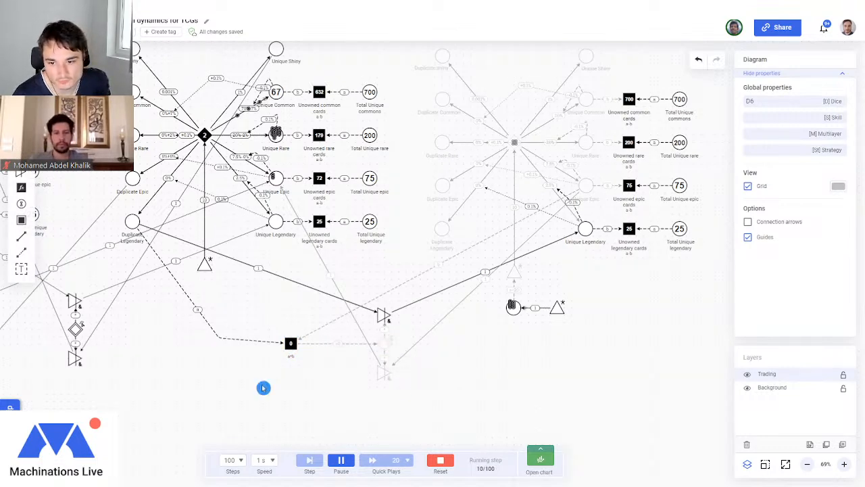
scroll(318, 385, left, 5)
scroll(367, 395, right, 3)
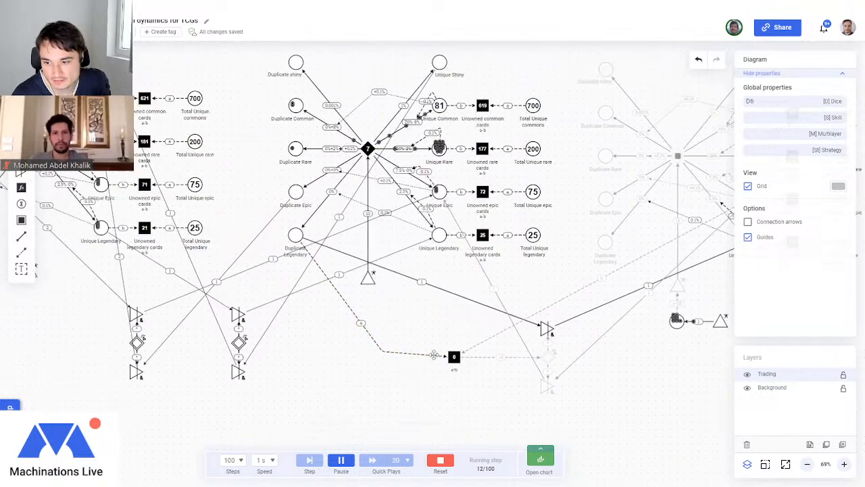
scroll(369, 368, down, 1)
drag(384, 340, 414, 339)
click(417, 426)
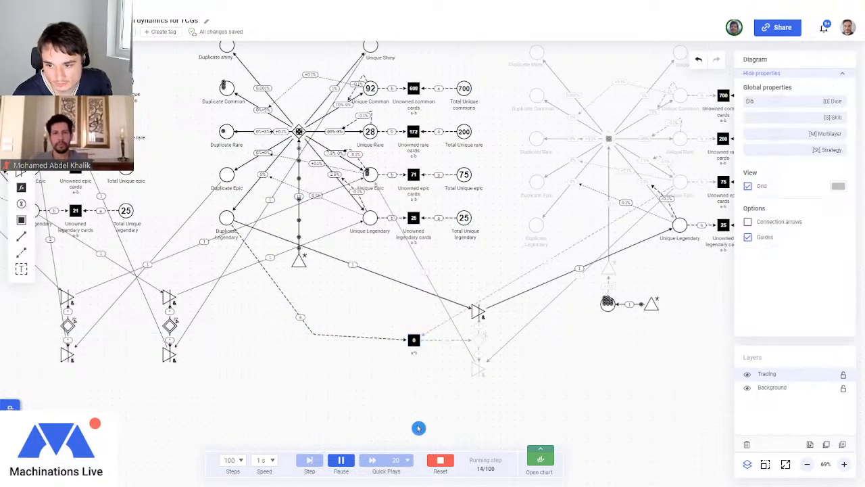
drag(229, 339, 327, 351)
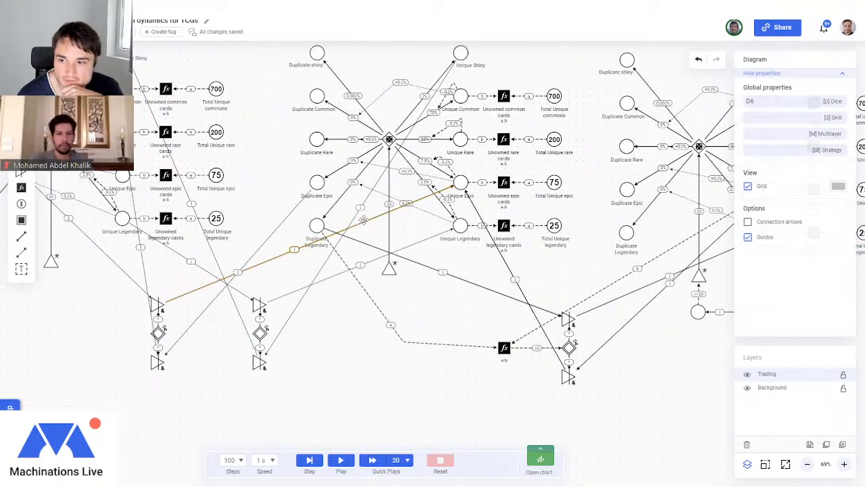
Change the trigger of the trade gate between Players 2 and 3 to Automatic.
scroll(568, 249, right, 5)
scroll(568, 249, up, 1)
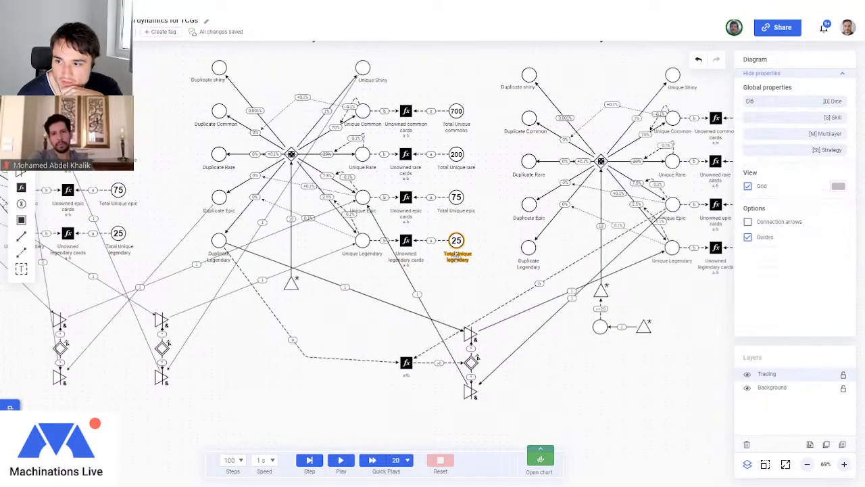
click(396, 365)
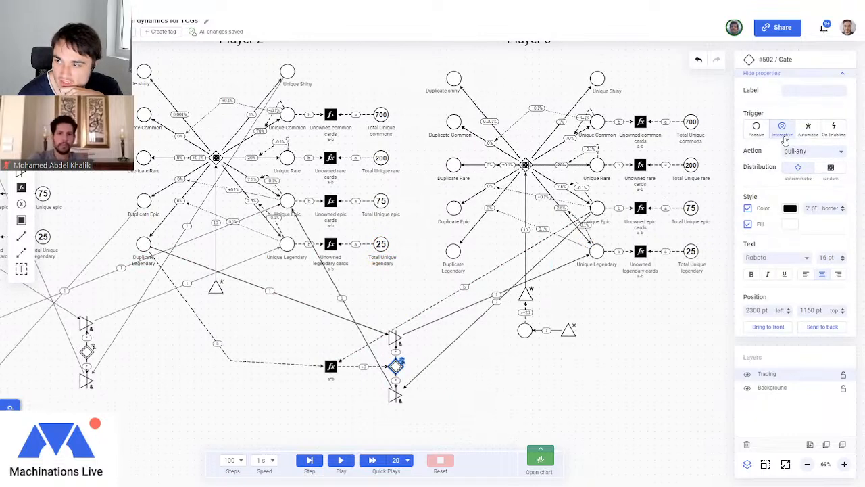
drag(467, 404, 416, 333)
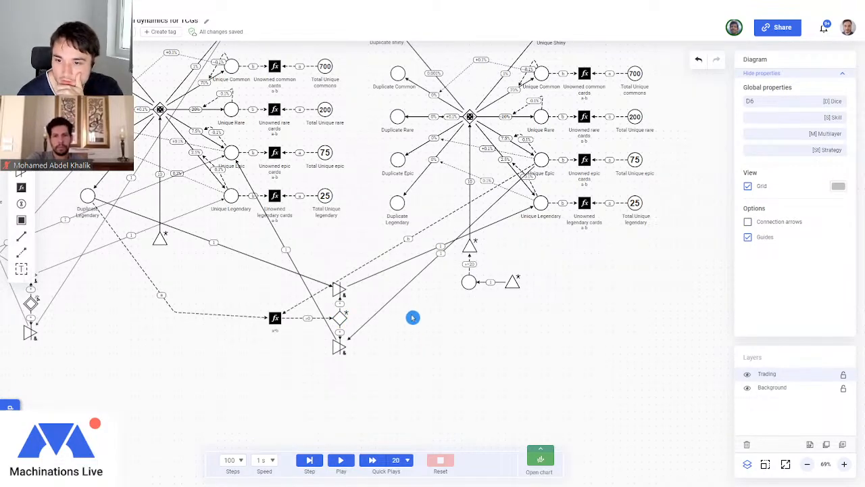
Add a source beside the trade gate between Players 2 and 3 and link the gate to it with a state connection.
drag(214, 289, 230, 344)
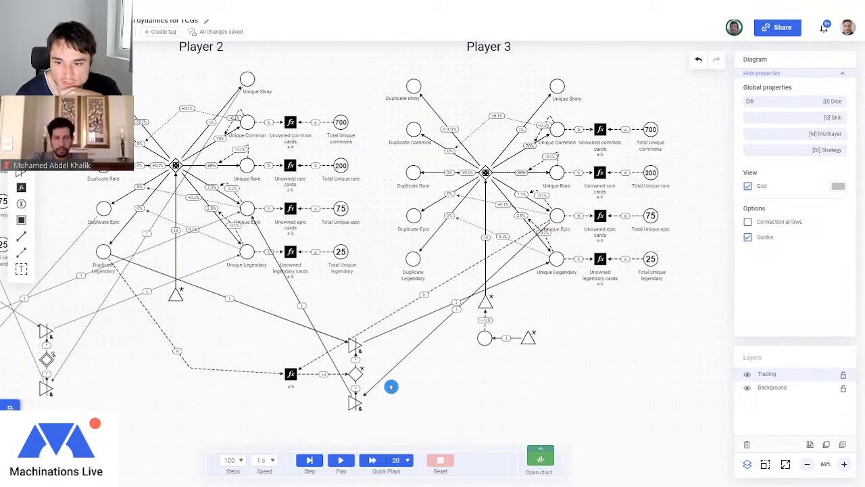
drag(425, 403, 404, 338)
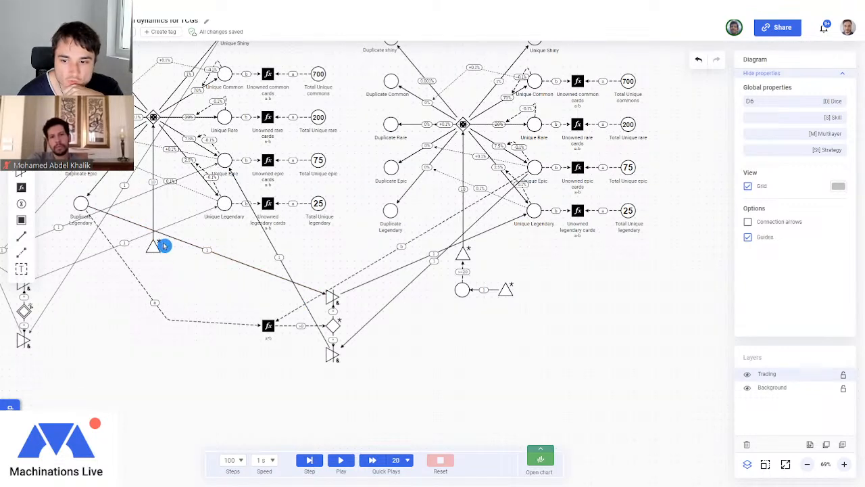
click(405, 325)
click(23, 248)
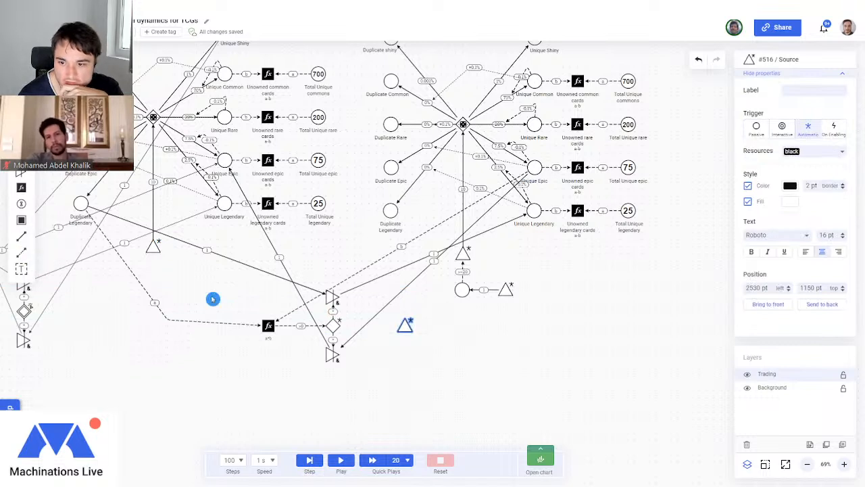
mouse_move(334, 326)
mouse_down()
mouse_move(427, 331)
mouse_move(407, 329)
mouse_up()
click(402, 351)
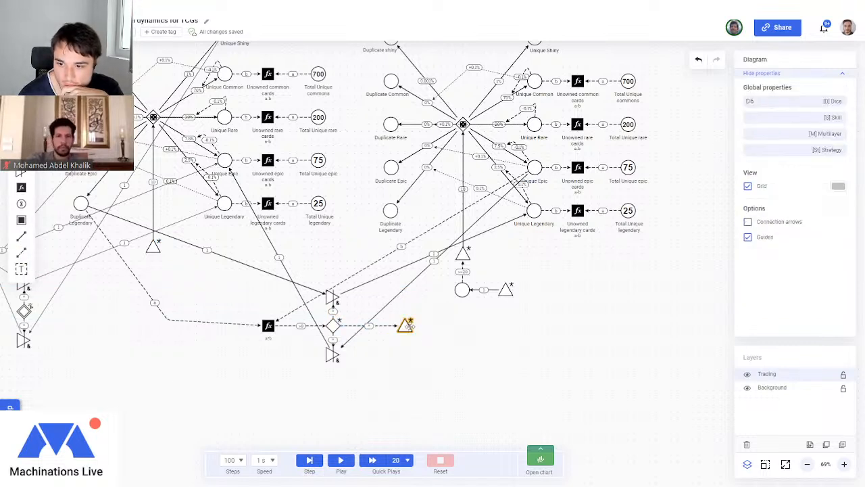
Set the trigger of the source linked to the trade gate to Passive.
click(407, 328)
click(755, 128)
click(461, 348)
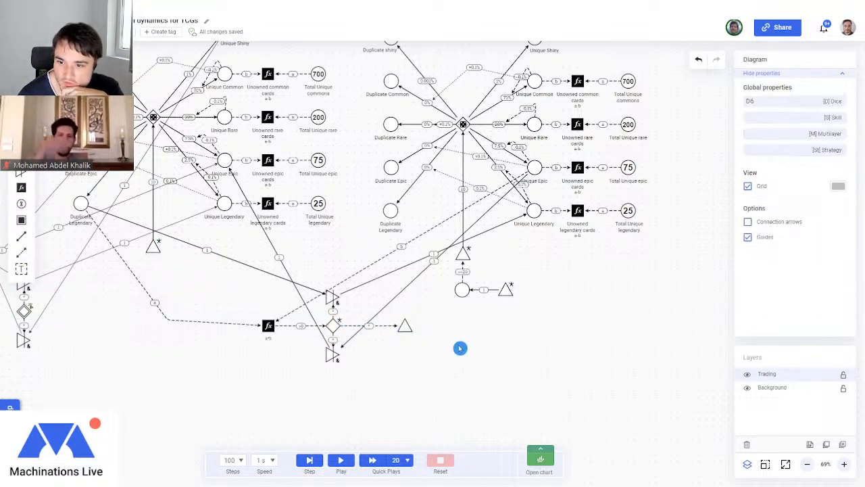
Create a pool fed by the passive source and label it Trades.
click(404, 327)
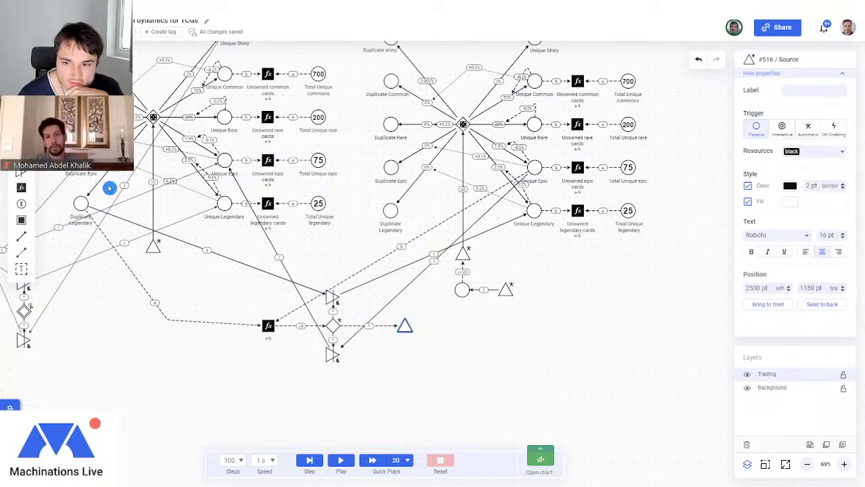
key(p)
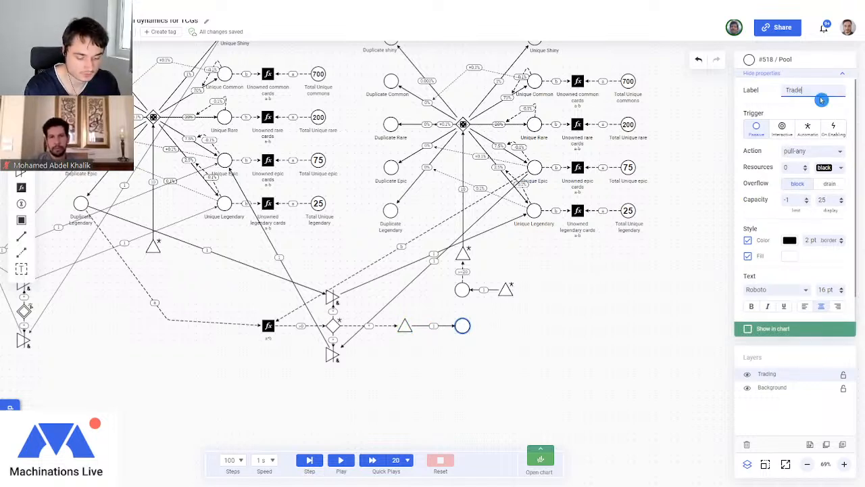
click(550, 284)
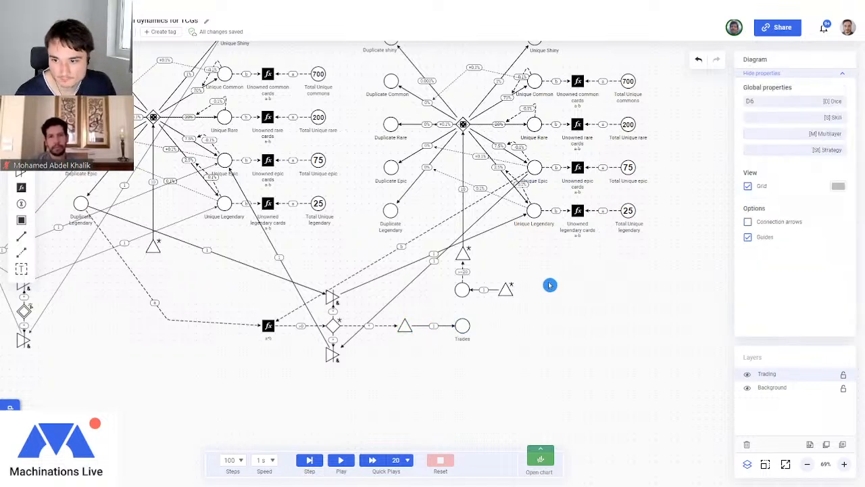
Add the Trades pool to the execution chart.
click(464, 326)
right_click(464, 326)
click(518, 436)
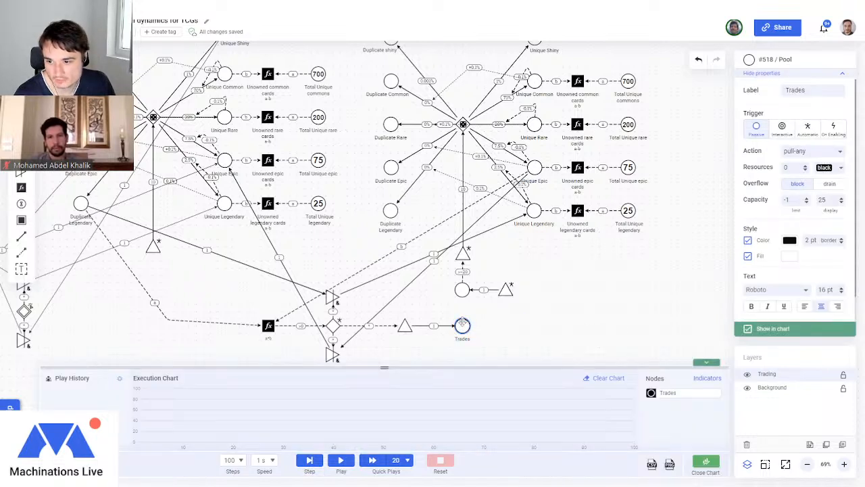
Change the Trades pool's color to red.
right_click(659, 395)
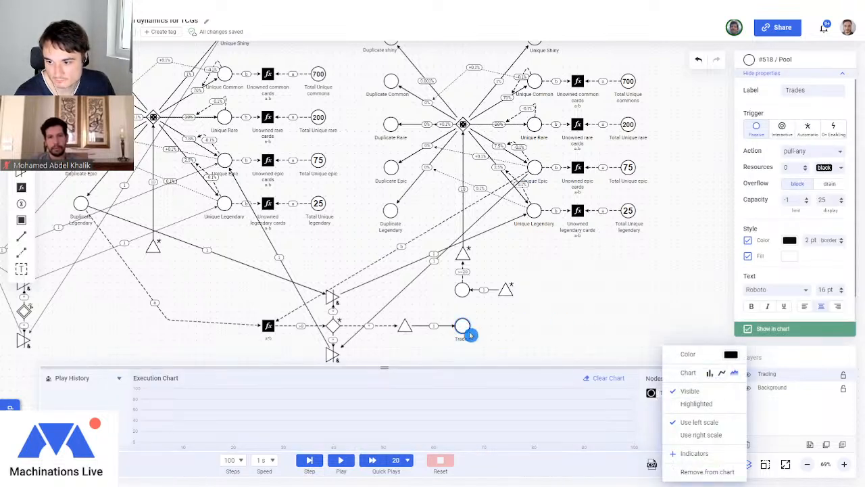
right_click(464, 326)
click(631, 276)
click(464, 326)
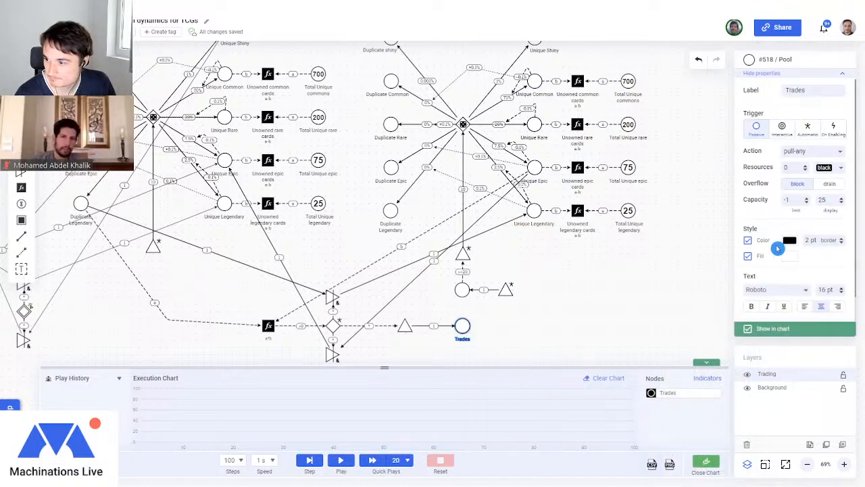
click(790, 241)
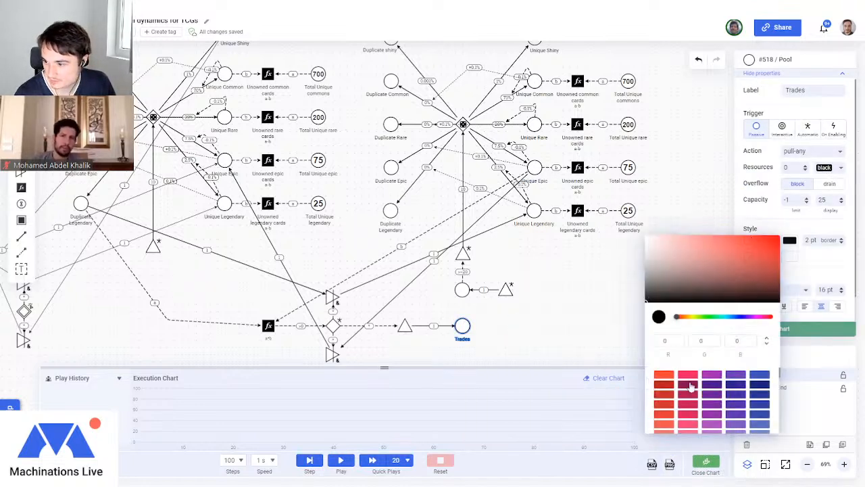
click(663, 405)
click(559, 327)
Enlarge the execution chart and run a batch of 5 quick plays with 1000 steps each.
drag(385, 367, 384, 150)
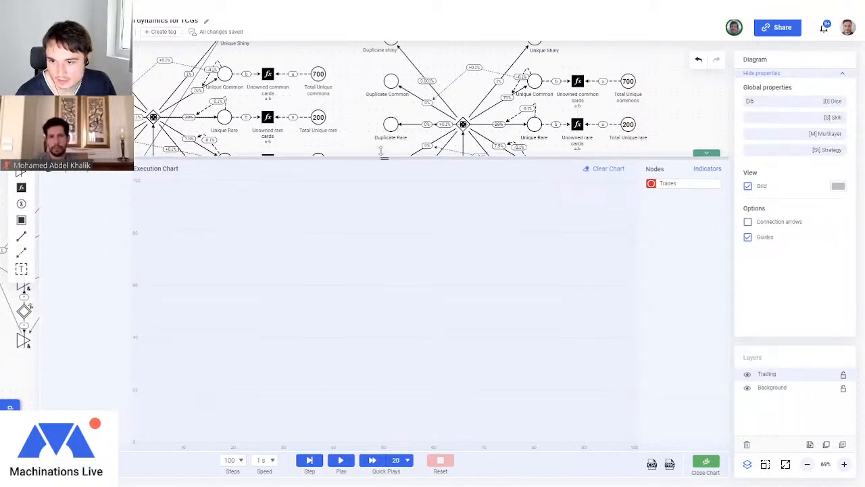
click(232, 460)
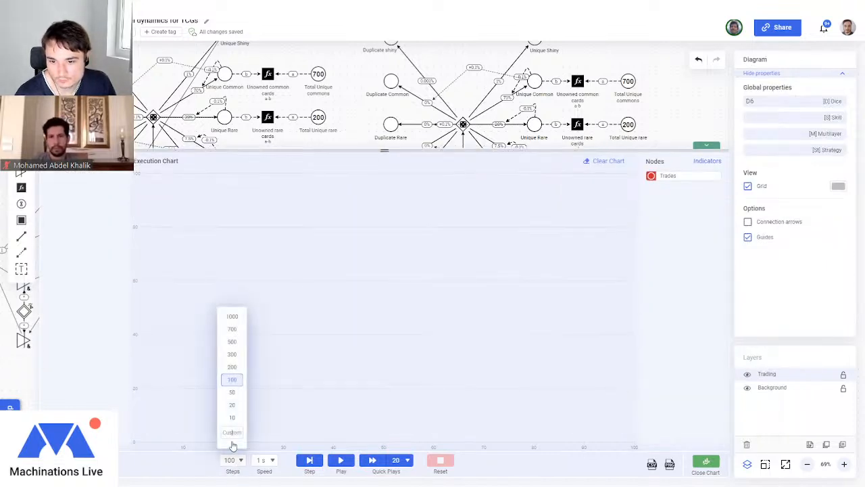
click(232, 316)
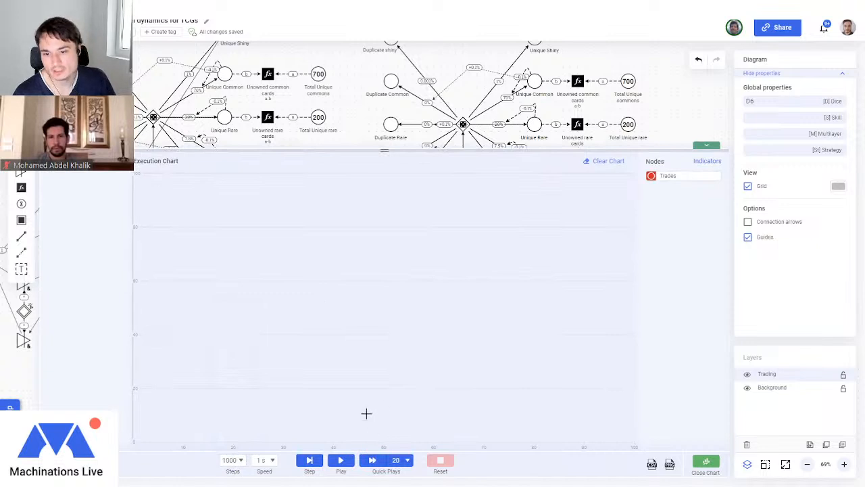
click(404, 459)
click(400, 392)
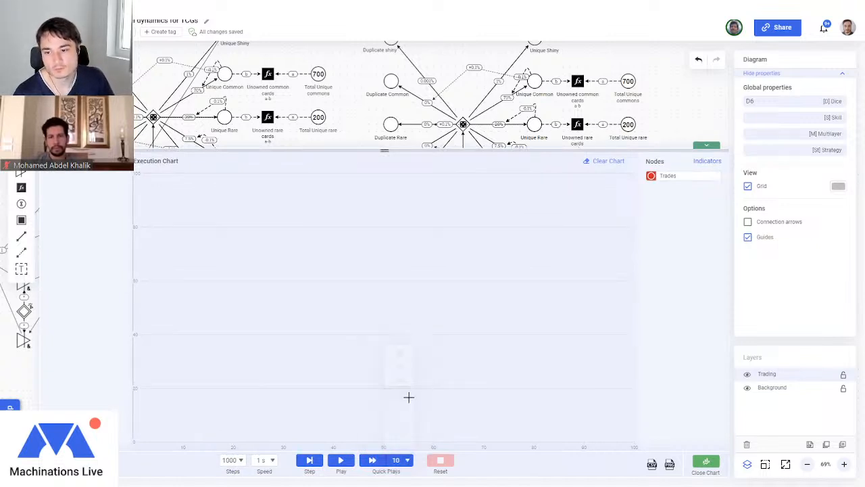
click(403, 460)
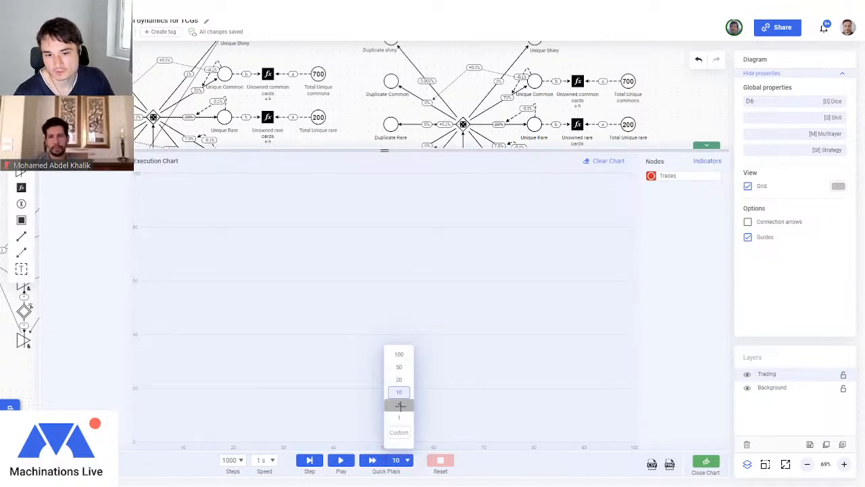
click(400, 405)
click(372, 460)
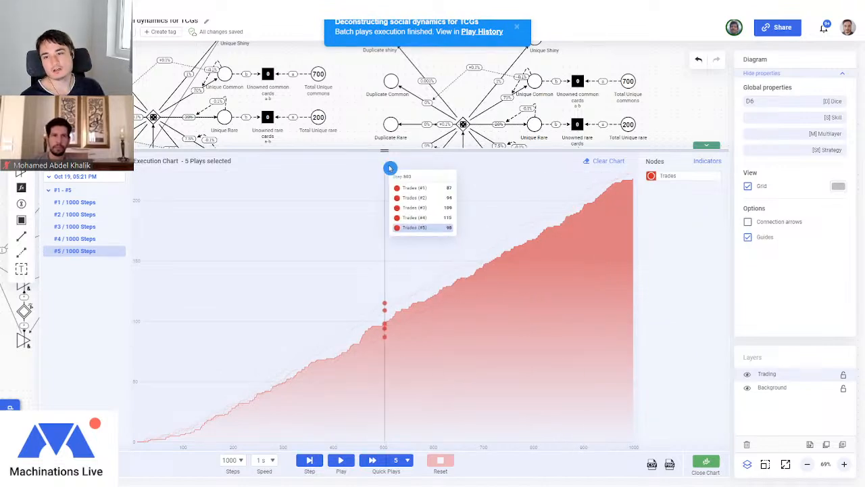
Shrink the execution chart and examine the three players' card pools and the trade section between Players 2 and 3.
drag(386, 151, 386, 356)
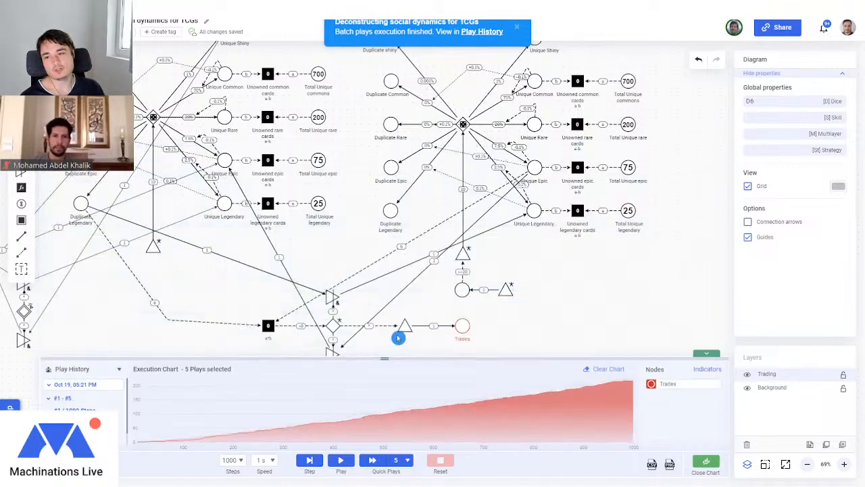
scroll(467, 215, up, 3)
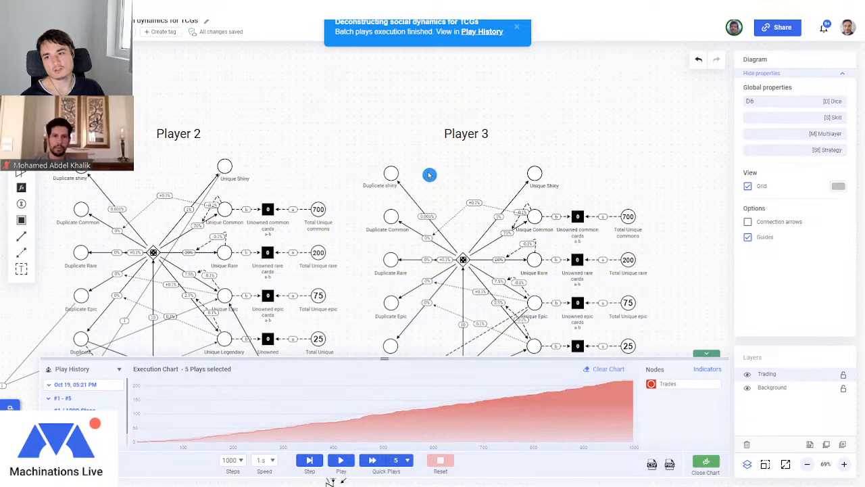
scroll(244, 167, left, 10)
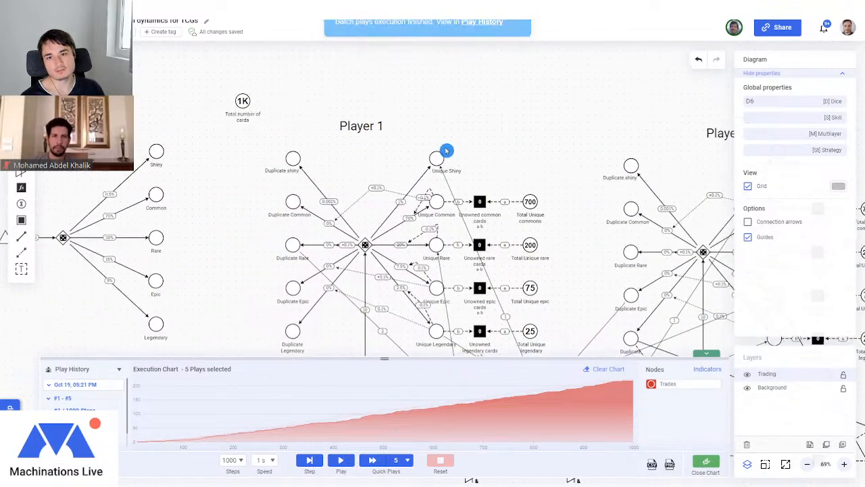
scroll(467, 110, right, 10)
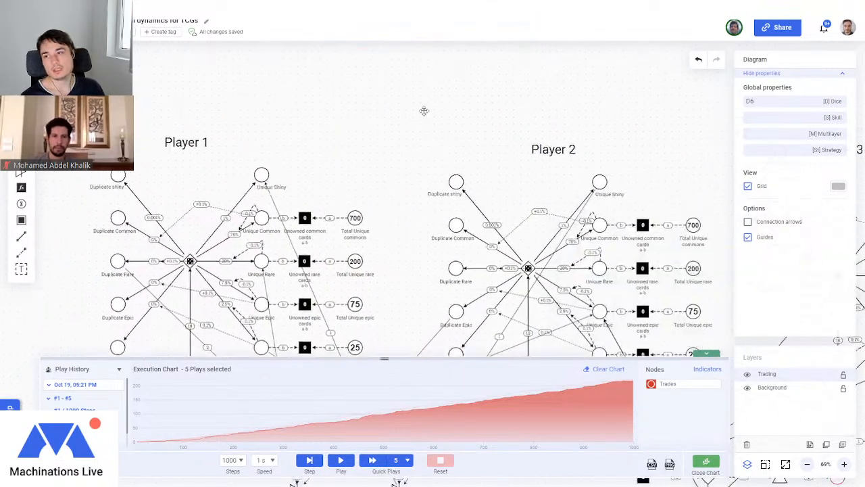
scroll(390, 122, down, 4)
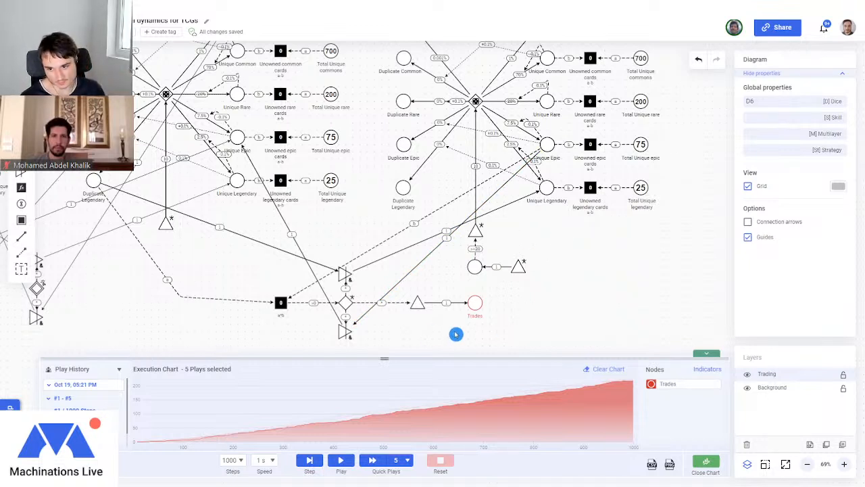
Enlarge the execution chart, check the Trades values, and deselect plays #5, #4, #3 and #2 to view play #1 alone.
drag(384, 361, 396, 181)
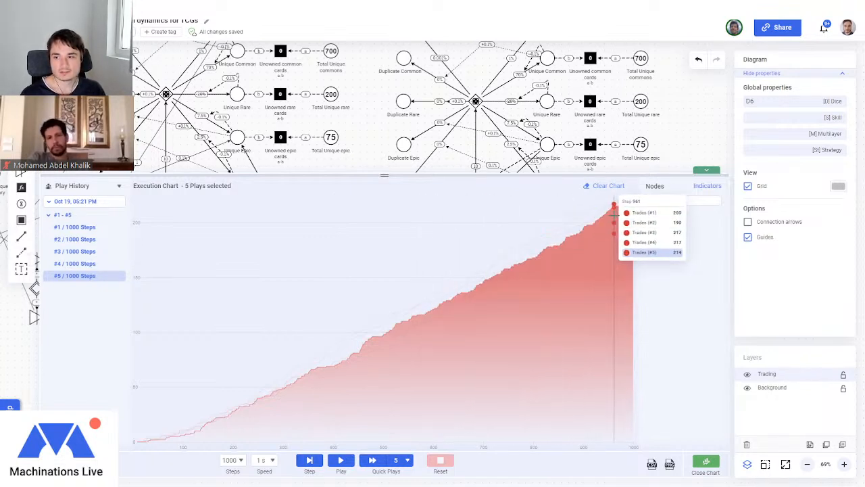
click(88, 275)
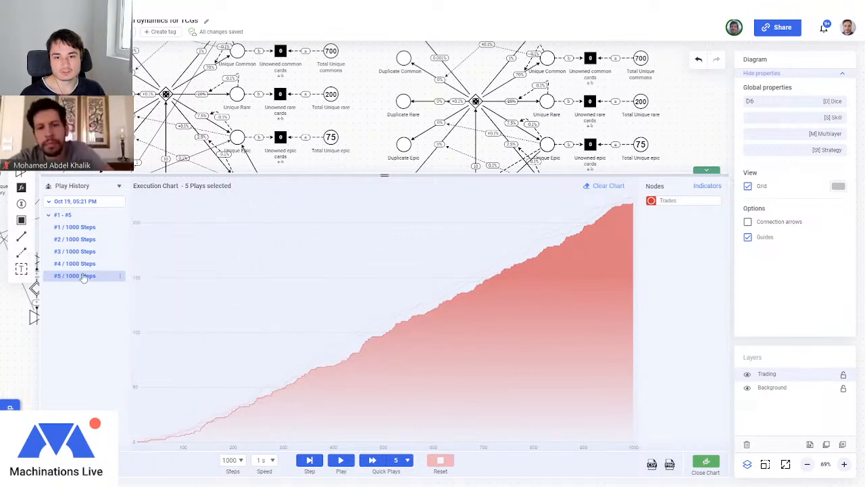
click(74, 263)
click(74, 250)
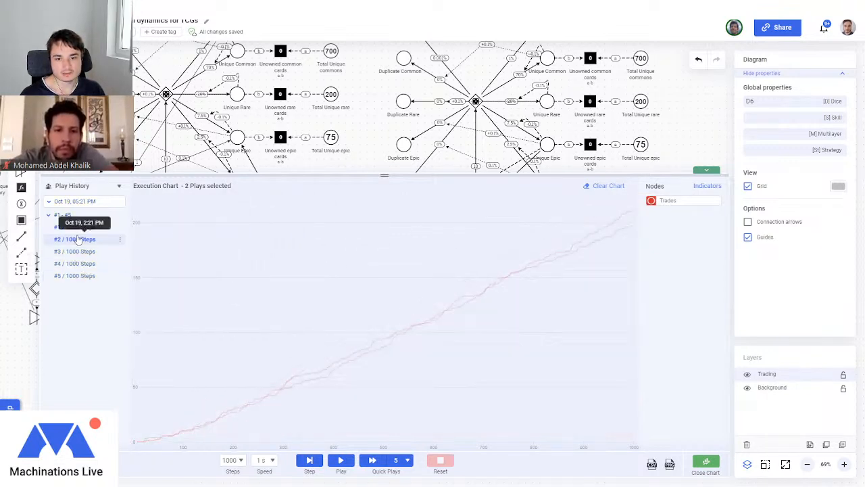
click(77, 240)
Highlight the Trades series and select plays #2 to #5 for the chart again.
click(666, 202)
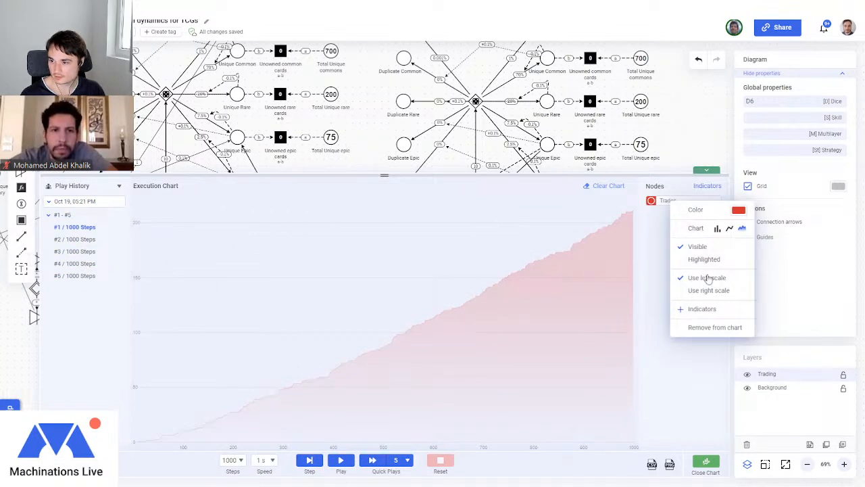
click(701, 262)
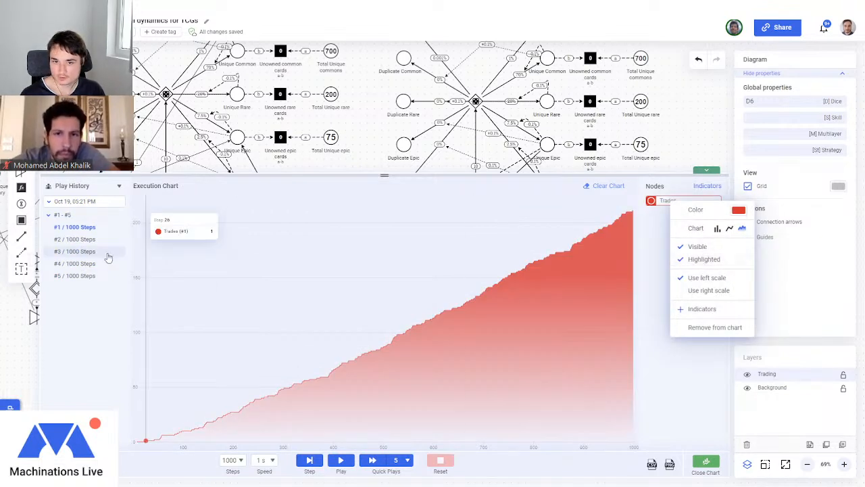
click(76, 240)
click(82, 253)
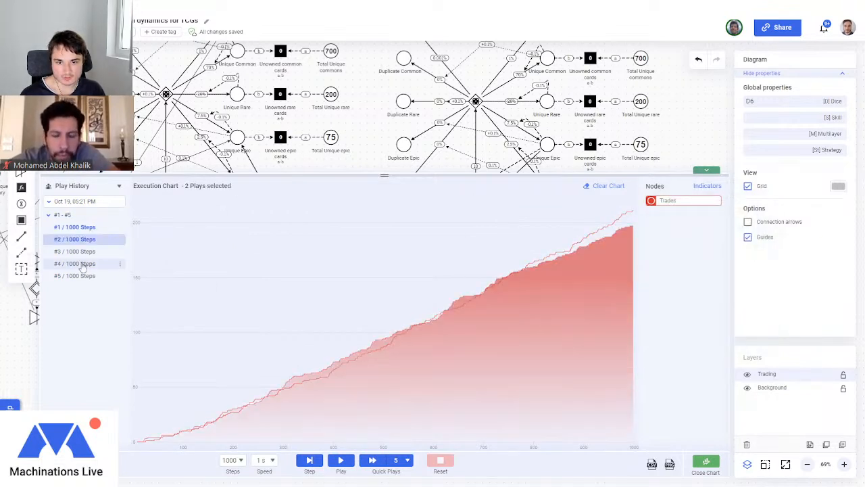
click(83, 264)
click(82, 276)
Add the Mean average indicator for Trades to the execution chart.
click(696, 216)
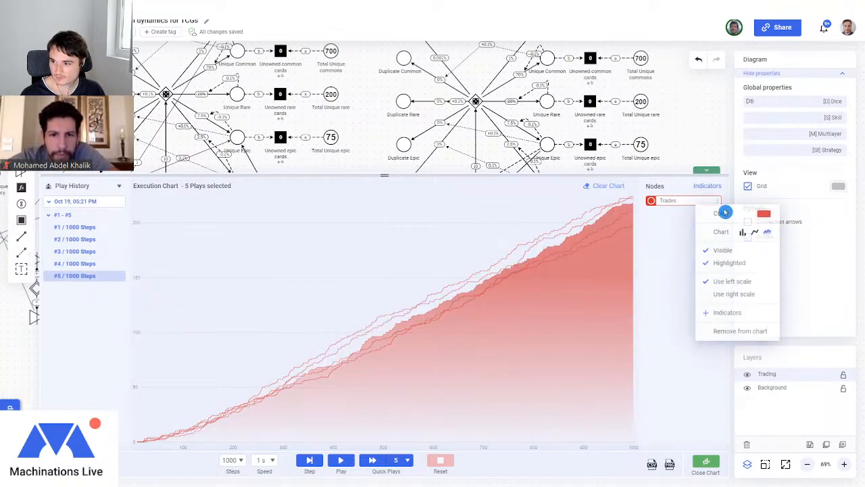
click(727, 313)
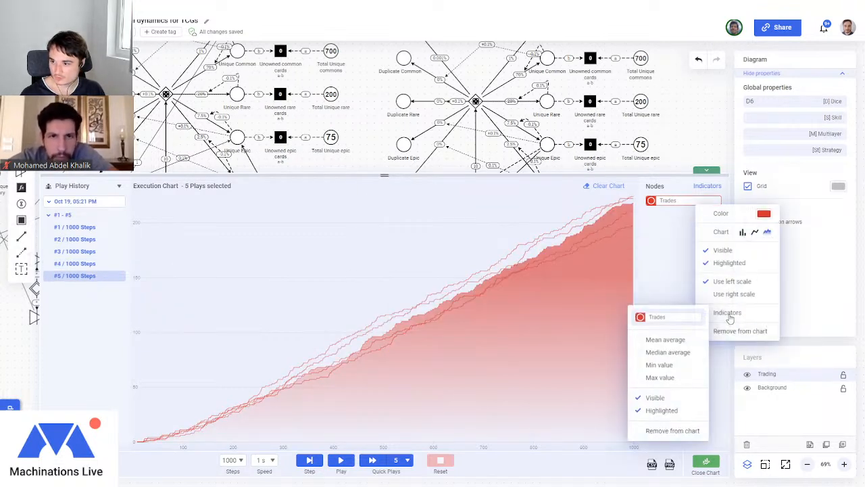
click(668, 340)
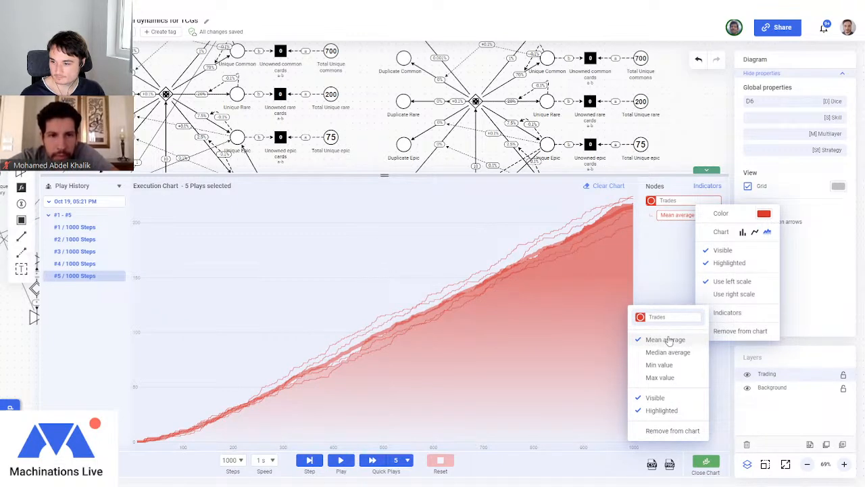
click(665, 256)
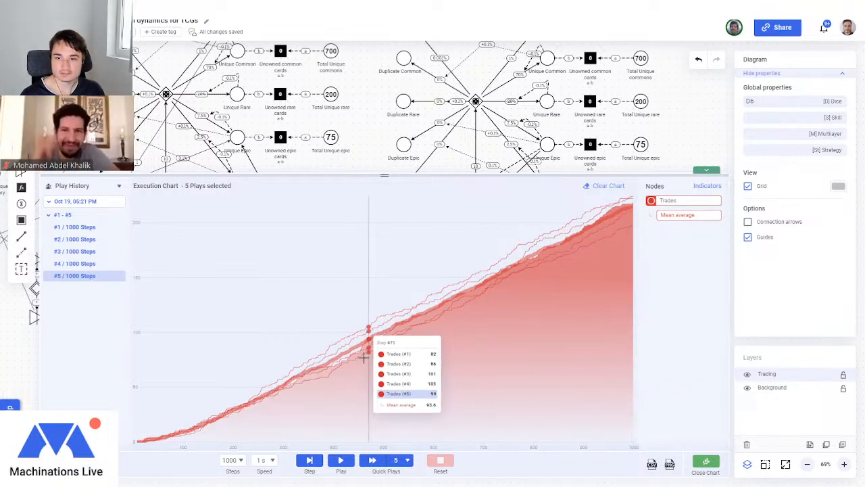
Collapse the execution chart and set the simulation length to 100 steps.
drag(379, 175, 385, 433)
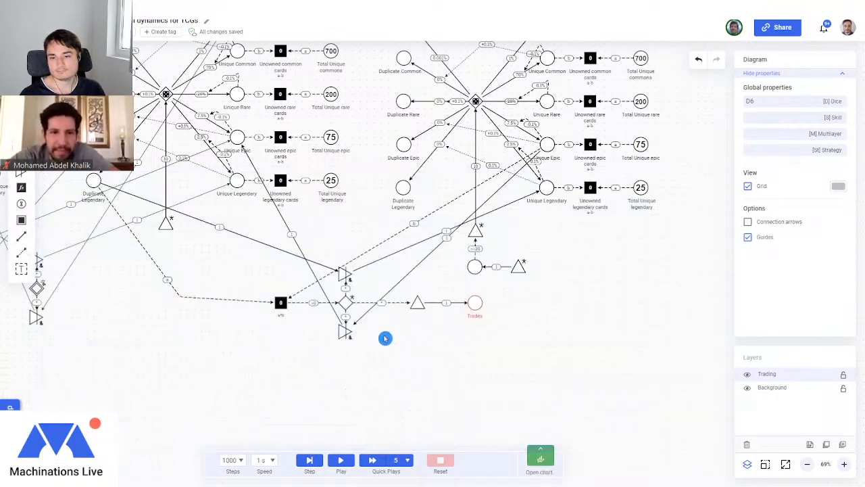
click(237, 461)
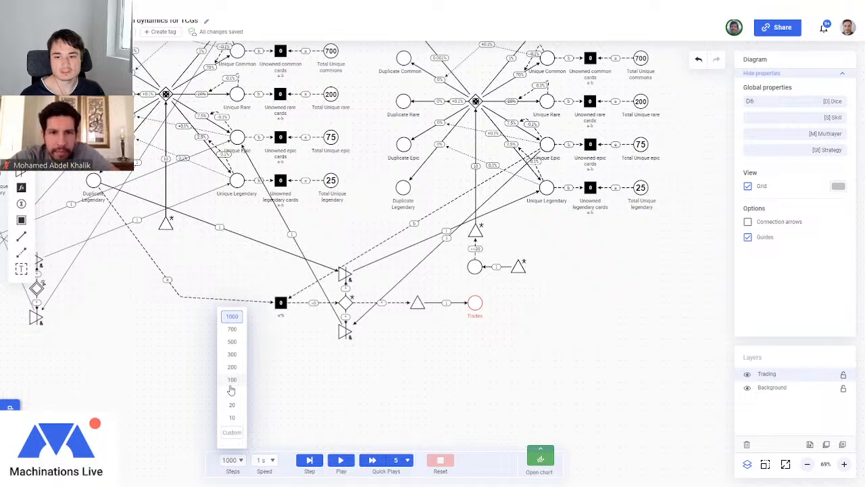
click(232, 380)
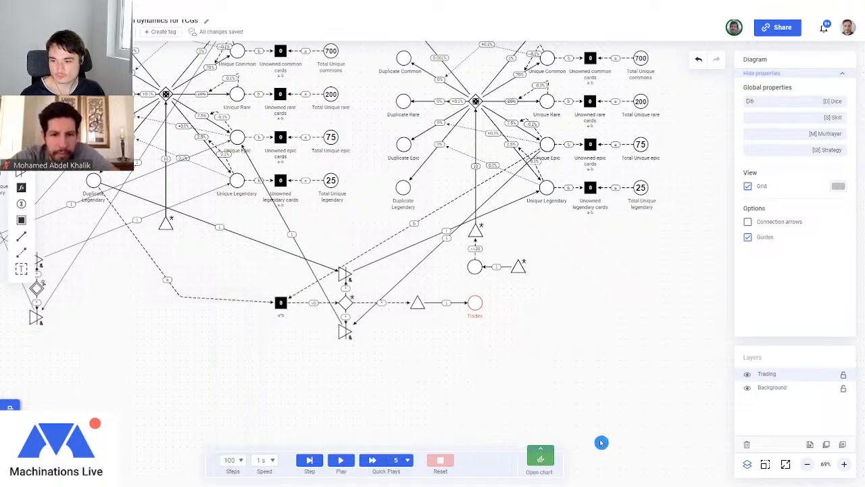
Reopen and enlarge the execution chart, collapse the #1 - #5 play group, and run 5 quick plays of 100 steps.
click(540, 458)
drag(383, 367, 384, 171)
click(96, 198)
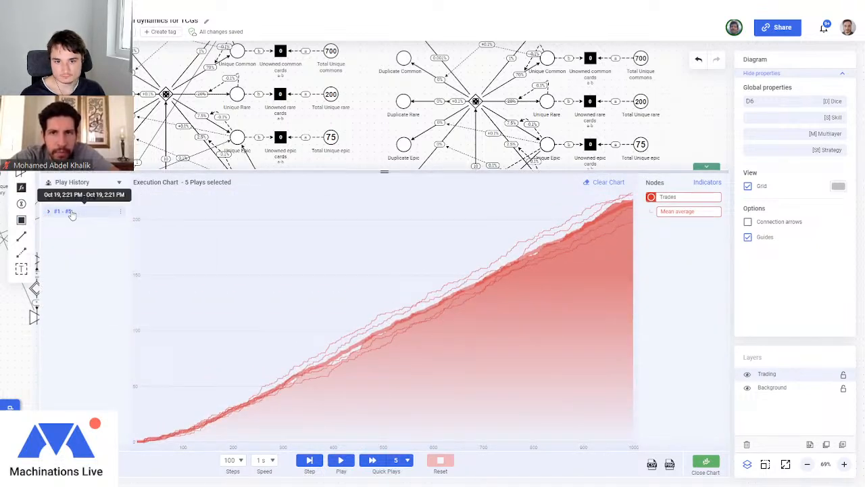
right_click(71, 213)
click(102, 217)
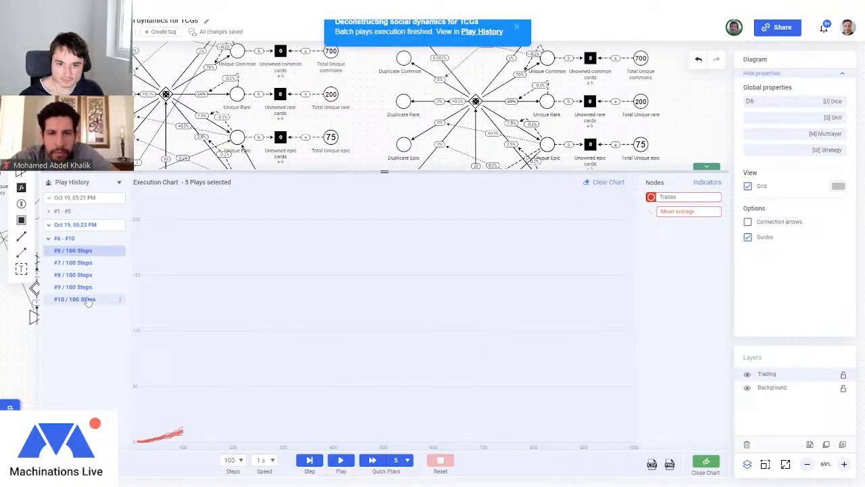
Clear the chart, plot only plays #6 to #10 to check their Trades, and shrink the chart away.
click(593, 181)
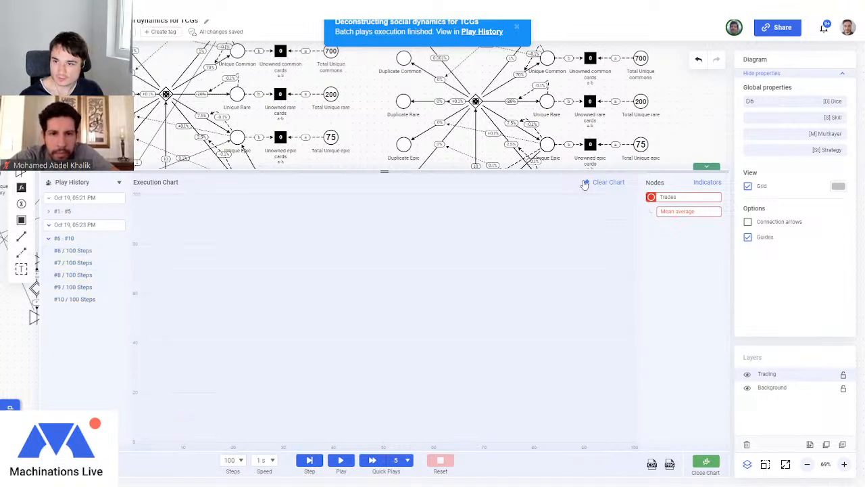
click(70, 238)
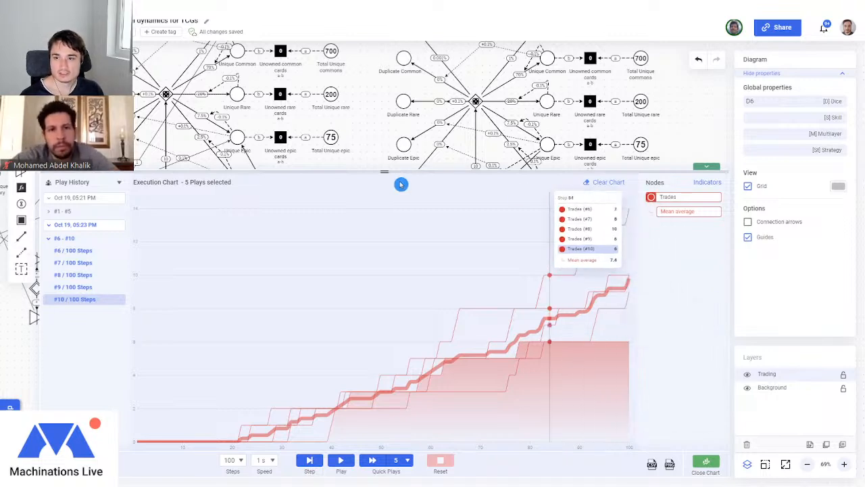
drag(384, 171, 383, 348)
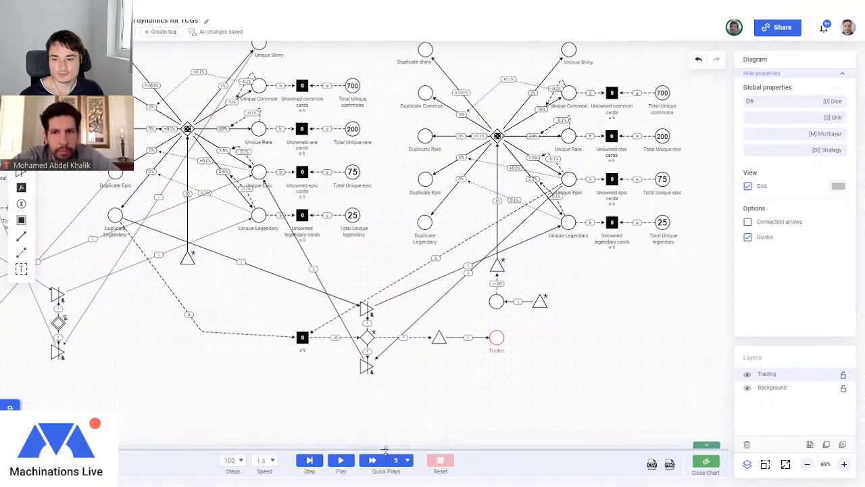
Examine the Trades pool and Player 3's duplicate and unique card pools.
click(501, 337)
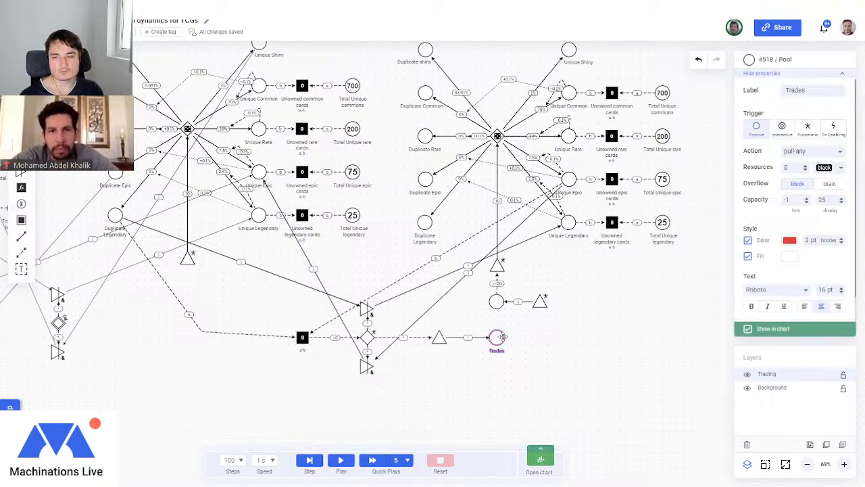
scroll(500, 337, up, 3)
drag(381, 146, 453, 376)
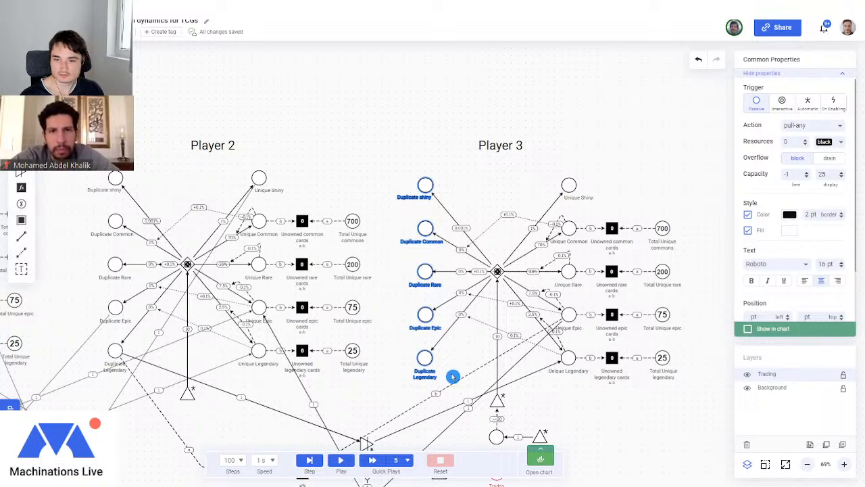
drag(545, 166, 595, 402)
click(575, 432)
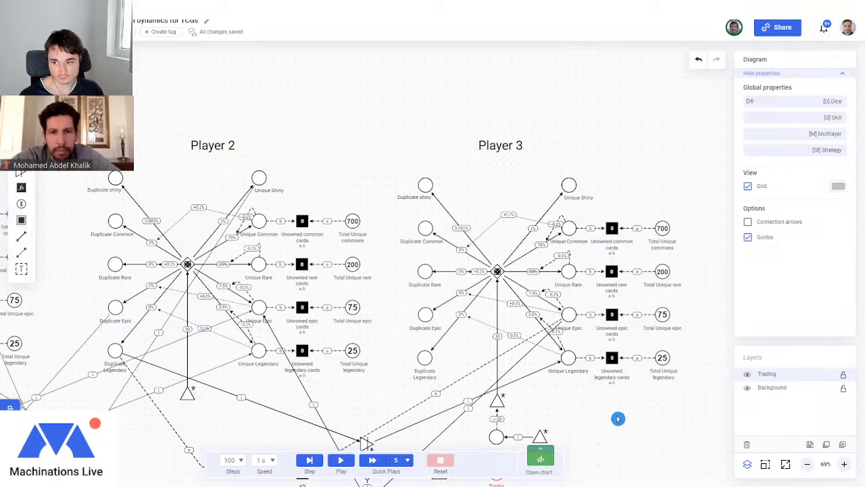
Examine Player 2's card pools, its total unique legendary count, and the trade sections linking it to Players 1 and 3.
drag(374, 316, 527, 284)
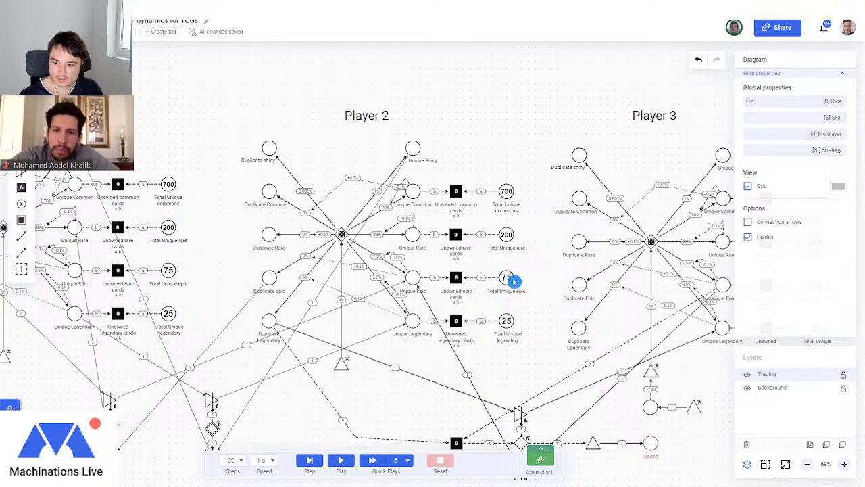
click(506, 322)
scroll(508, 329, down, 5)
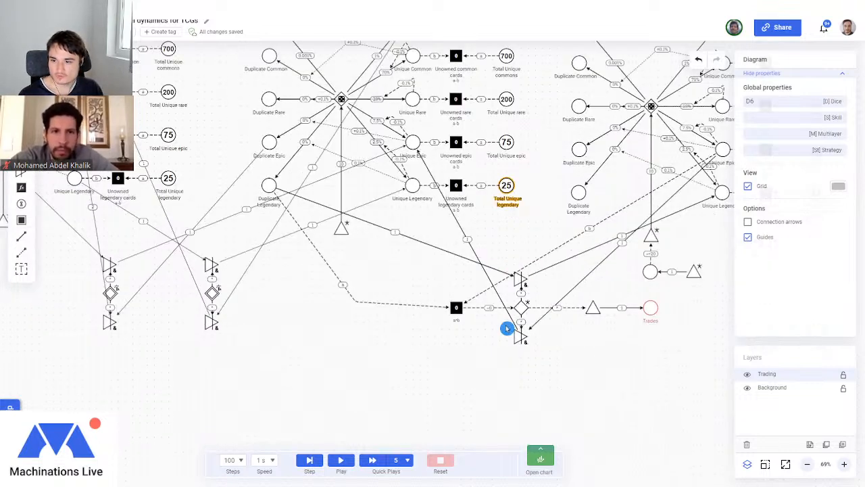
click(481, 343)
scroll(468, 367, up, 2)
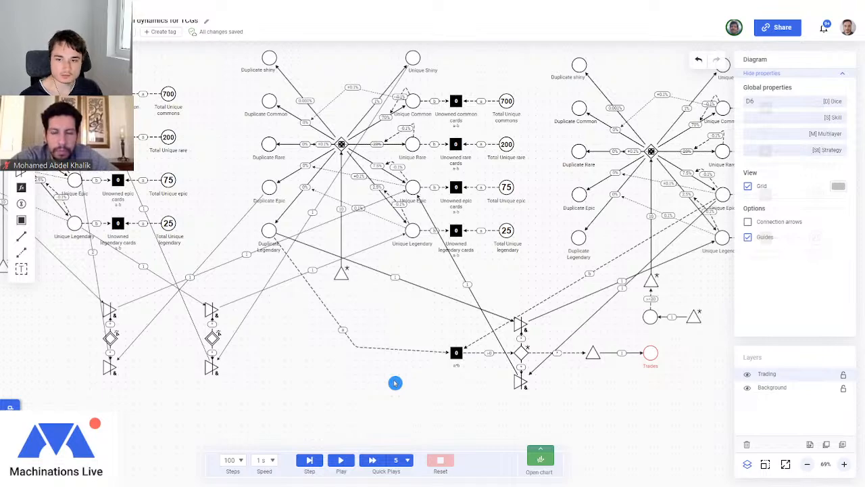
drag(269, 323, 404, 396)
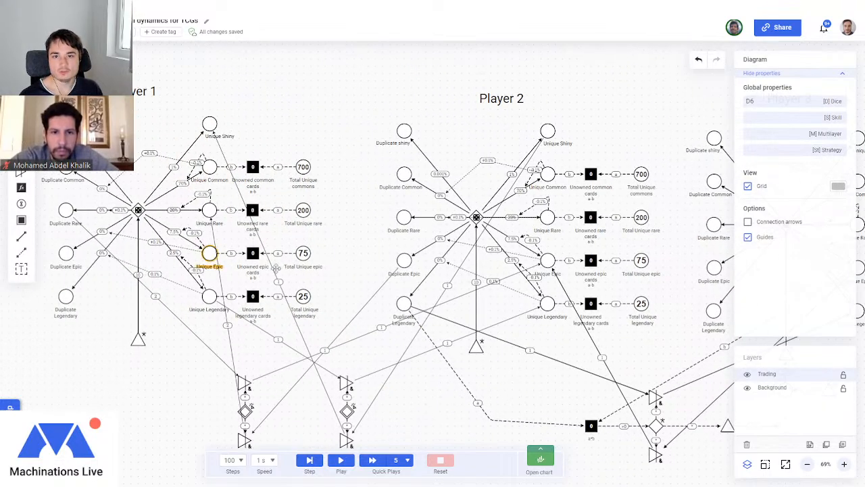
drag(623, 140, 550, 113)
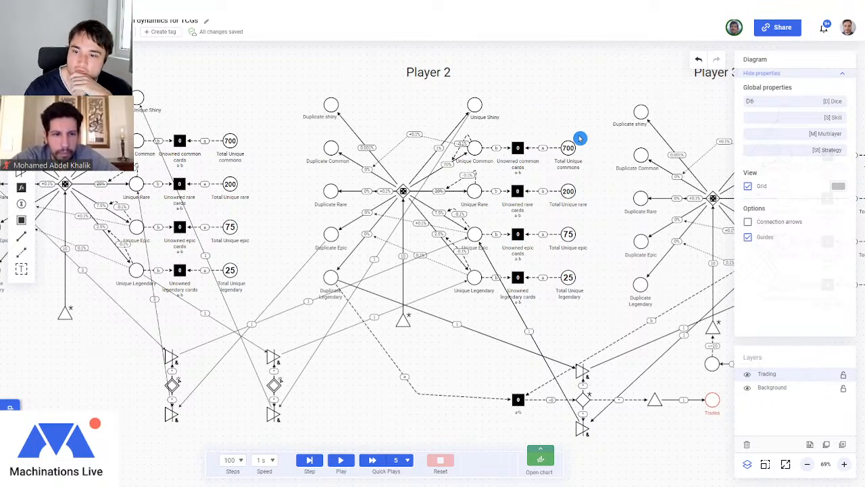
drag(580, 138, 579, 72)
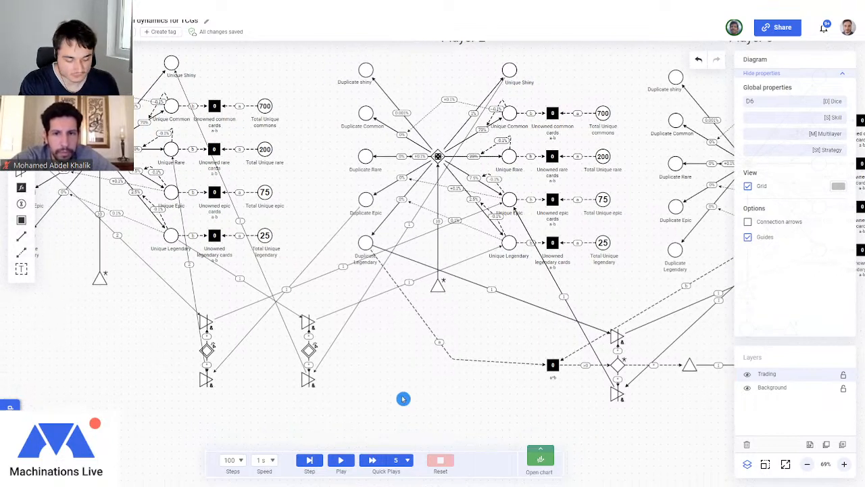
Delete the second trade section between Players 1 and 2, including its gate, converters and leftover resource connections.
scroll(365, 405, up, 4)
drag(261, 246, 336, 399)
key(Delete)
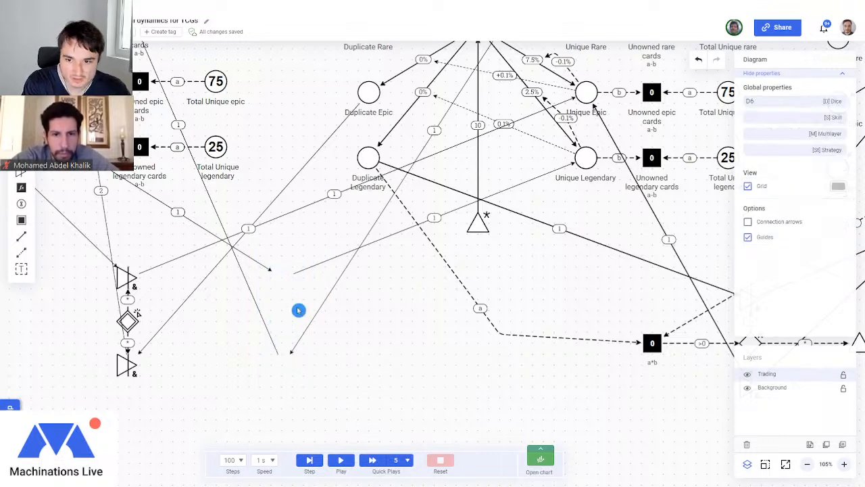
click(256, 297)
key(Delete)
click(321, 304)
key(Delete)
click(305, 271)
key(Delete)
Delete the Trades pool, its source and the state connection from the trade gate between Players 2 and 3.
drag(385, 349, 333, 358)
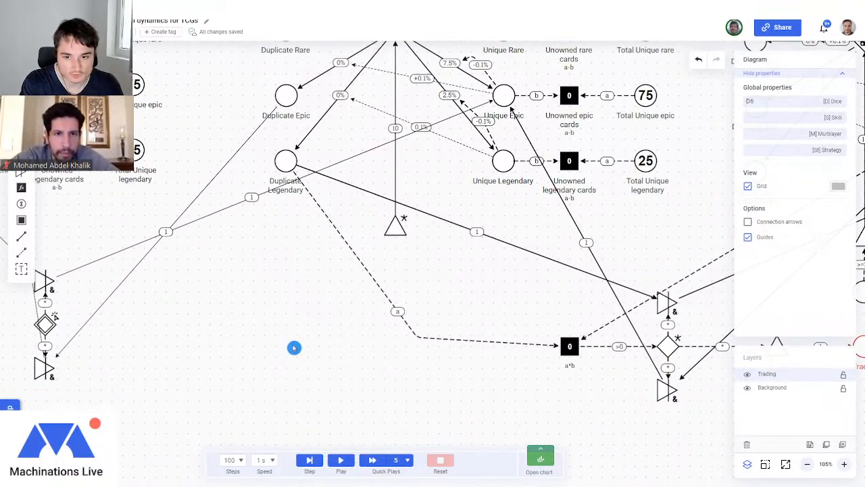
scroll(276, 340, down, 5)
drag(295, 87, 581, 320)
click(582, 320)
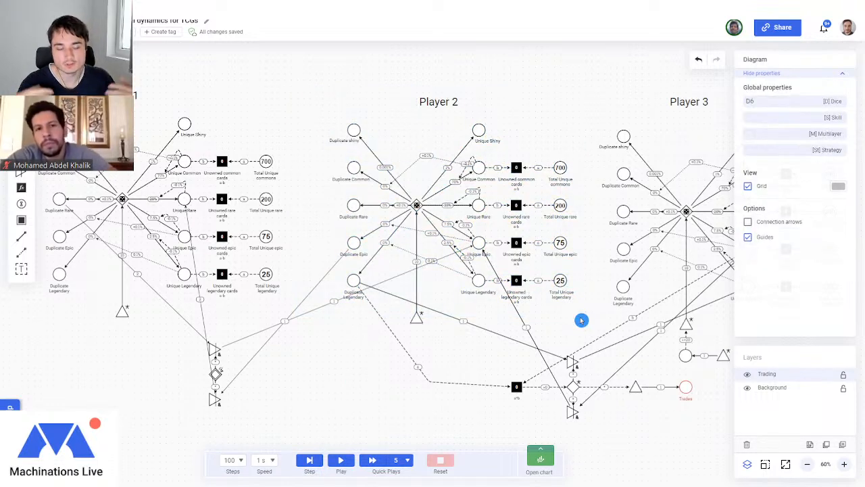
drag(705, 403, 617, 371)
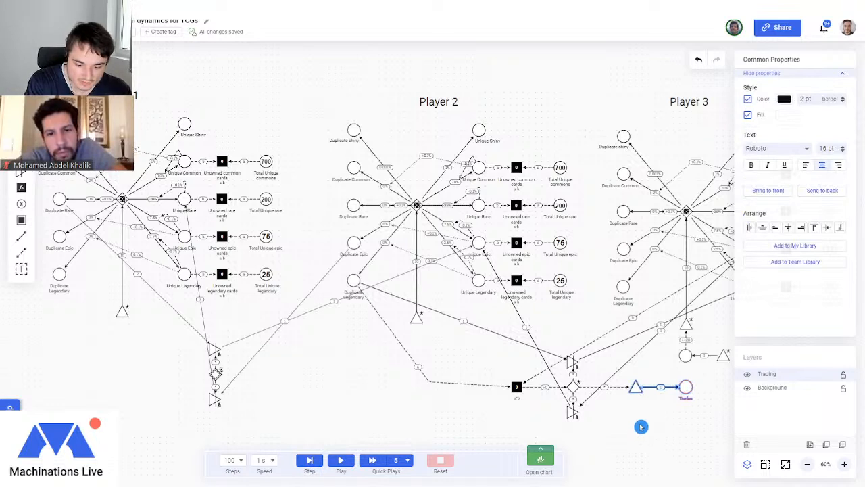
key(Delete)
click(623, 389)
key(Delete)
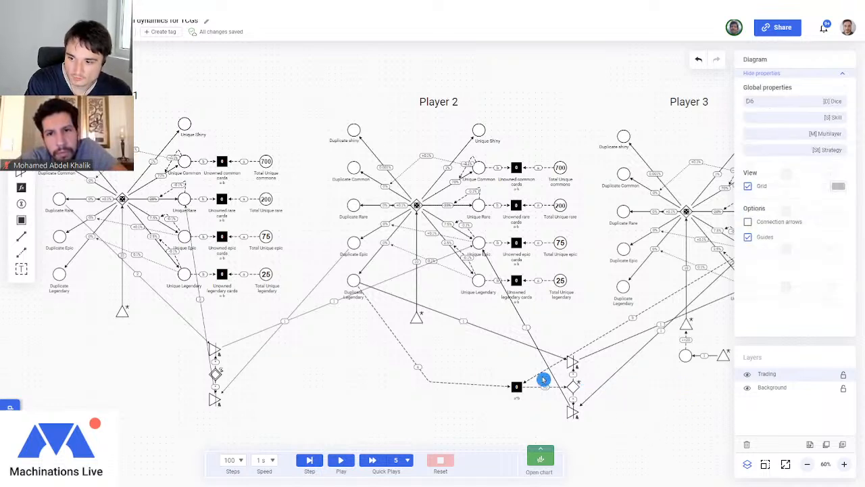
Examine Player 2's Duplicate Legendary pool and its connections to the trade section with Player 3.
click(353, 280)
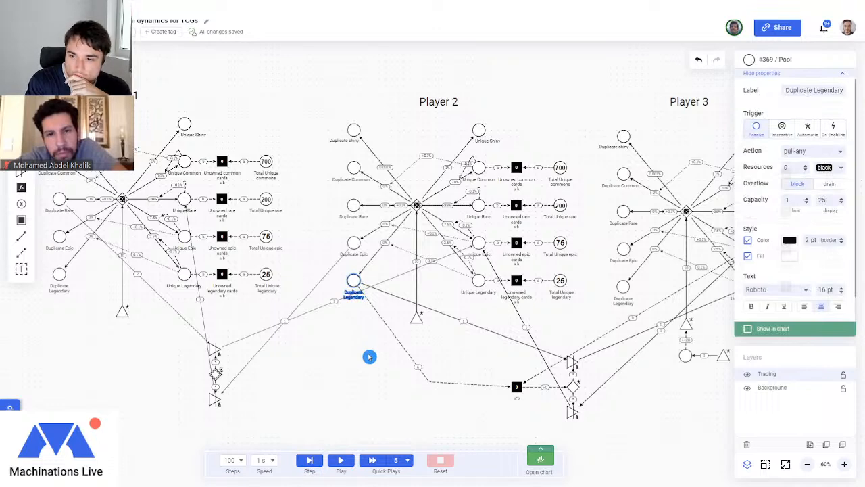
scroll(479, 355, up, 2)
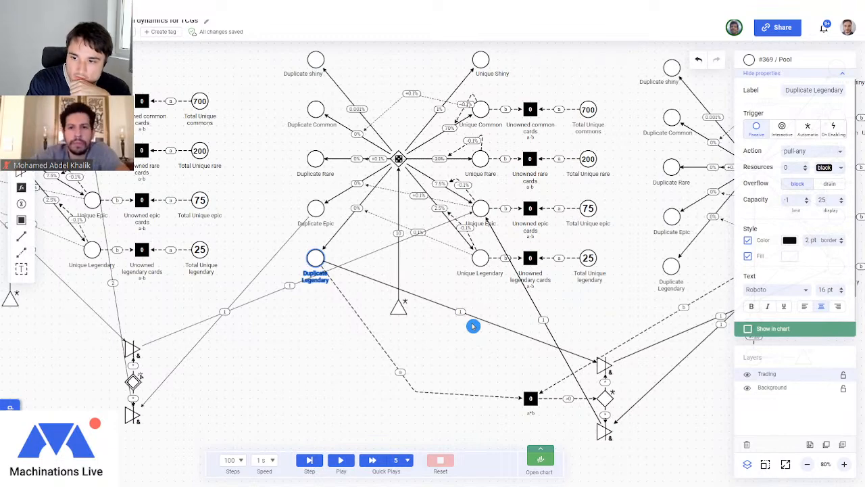
drag(618, 310, 467, 318)
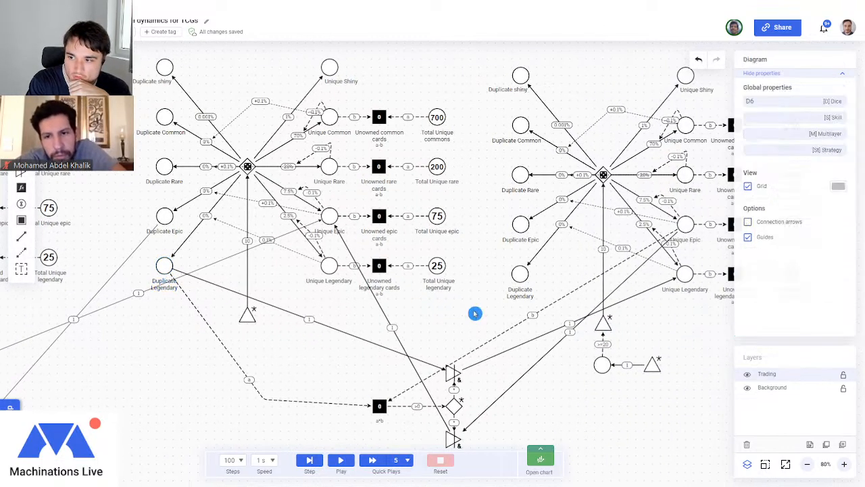
drag(287, 358, 467, 356)
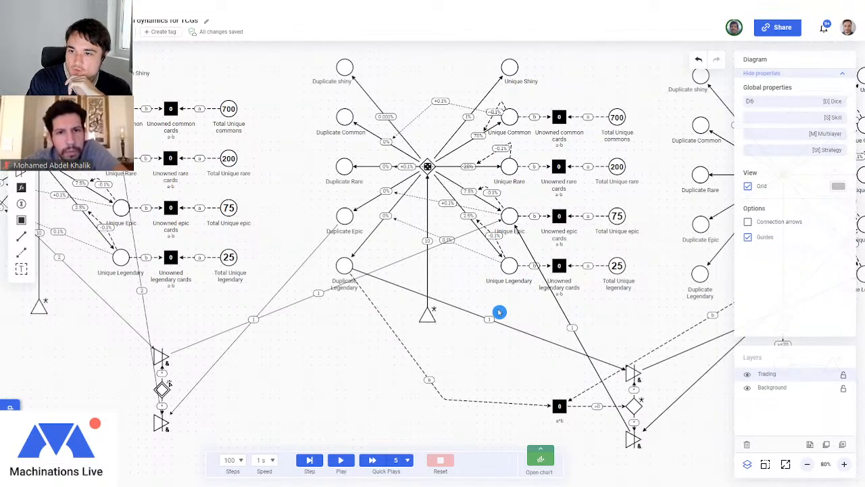
click(341, 266)
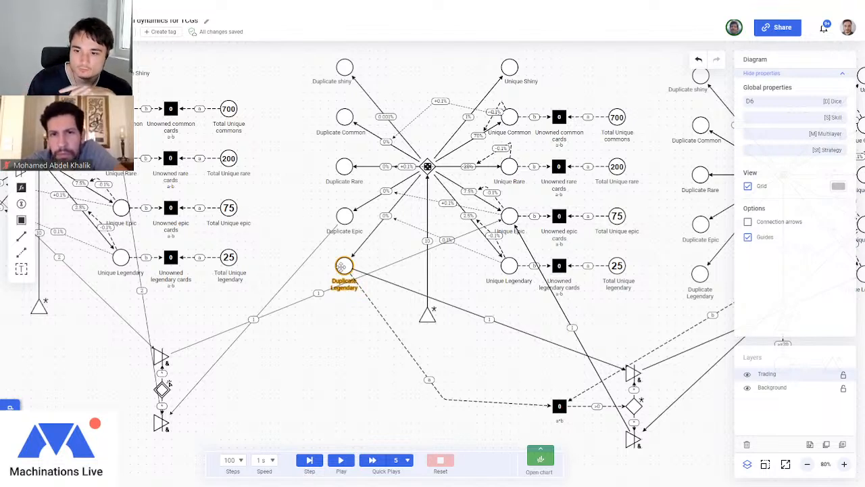
click(396, 285)
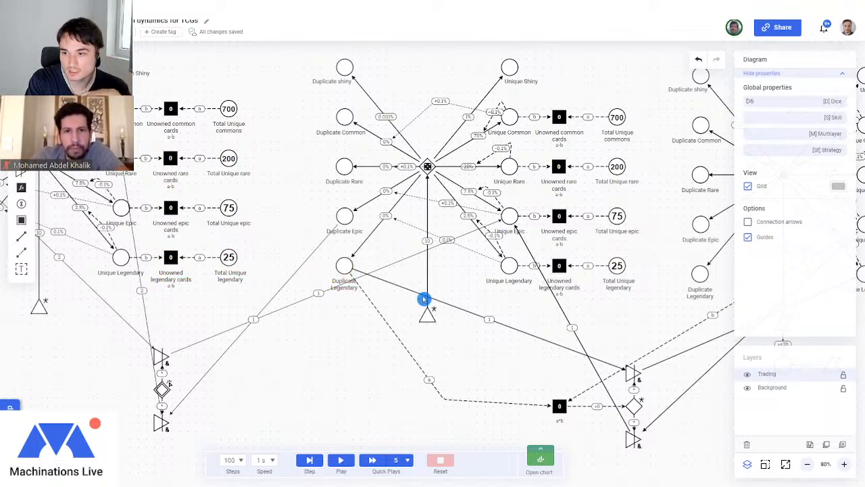
drag(670, 318, 454, 338)
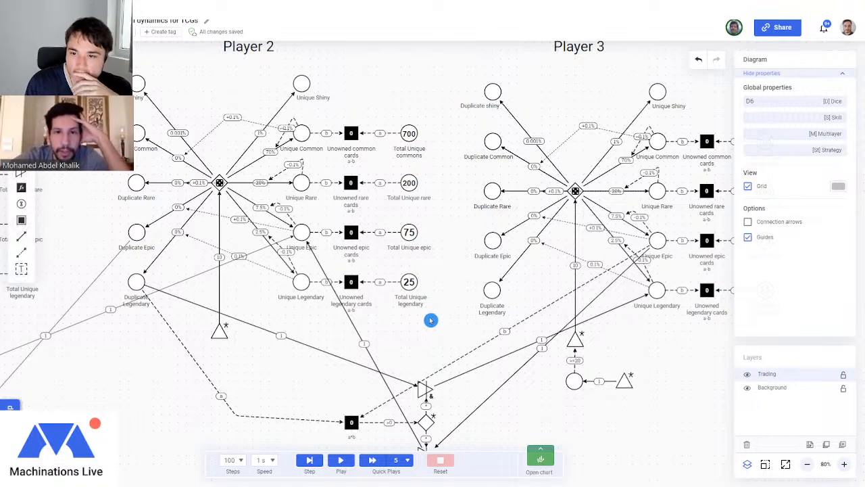
Set the capacity limit of Player 2's Unique Epic pool to 75.
click(301, 231)
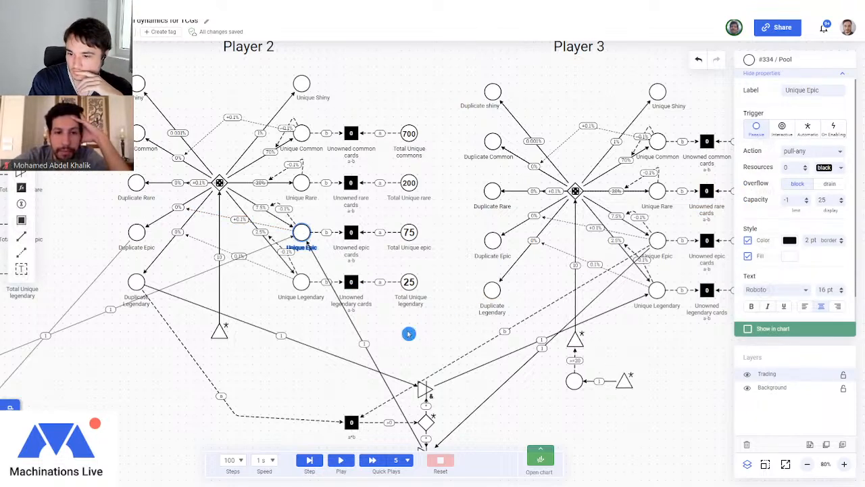
scroll(408, 333, down, 1)
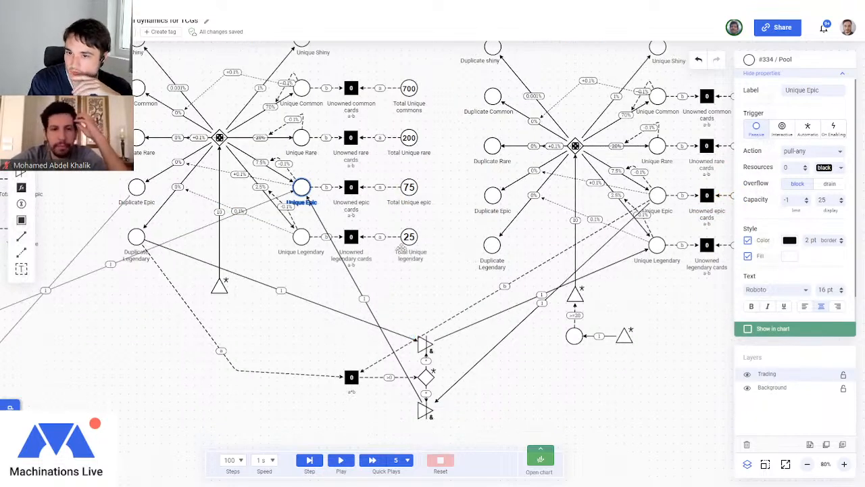
scroll(406, 230, up, 1)
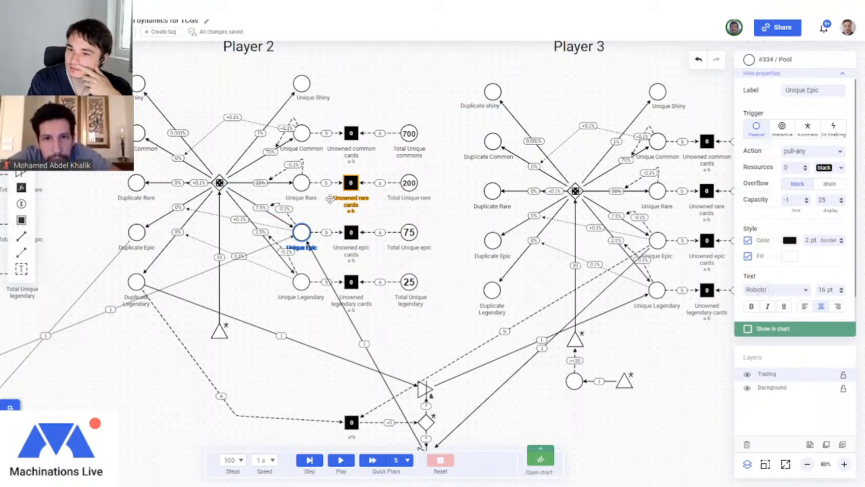
scroll(388, 341, down, 1)
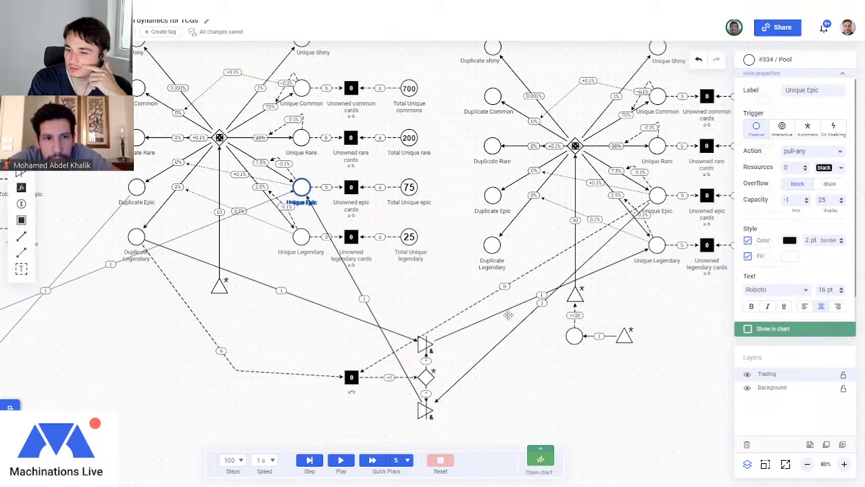
scroll(361, 357, up, 1)
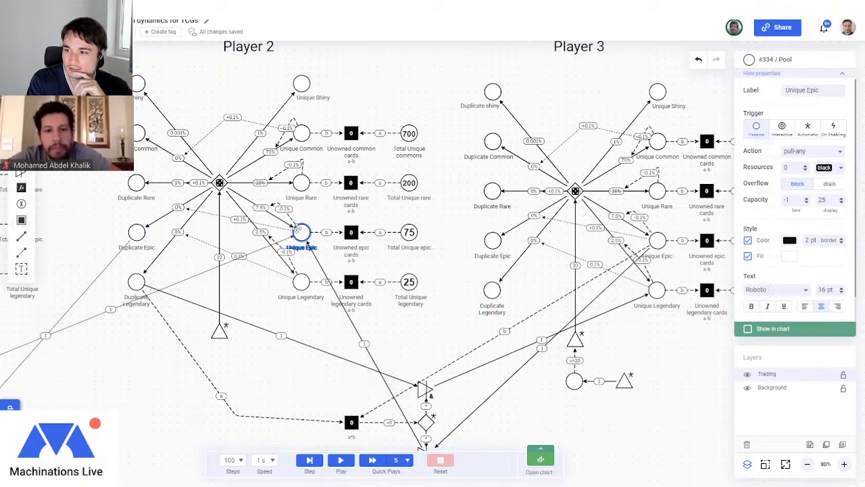
double_click(797, 201)
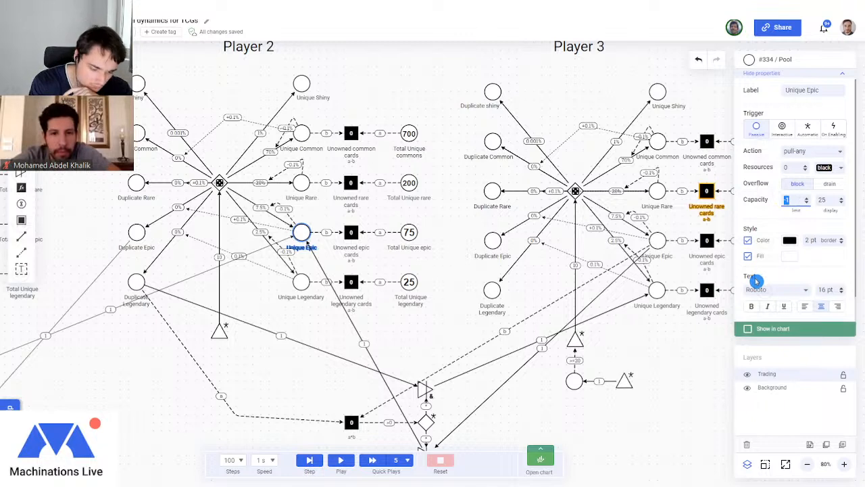
text(75)
key(Return)
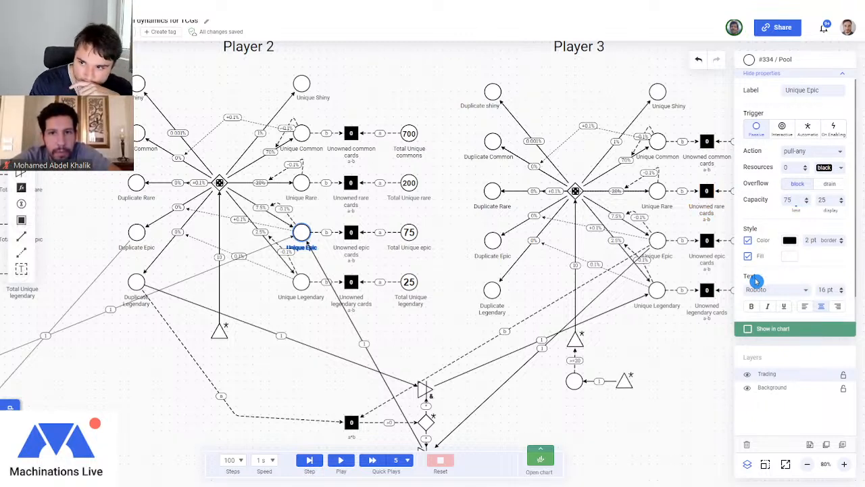
Set the capacity limits of Player 2's Unique Legendary pool to 25 and Unique Rare pool to 200.
click(301, 282)
double_click(787, 200)
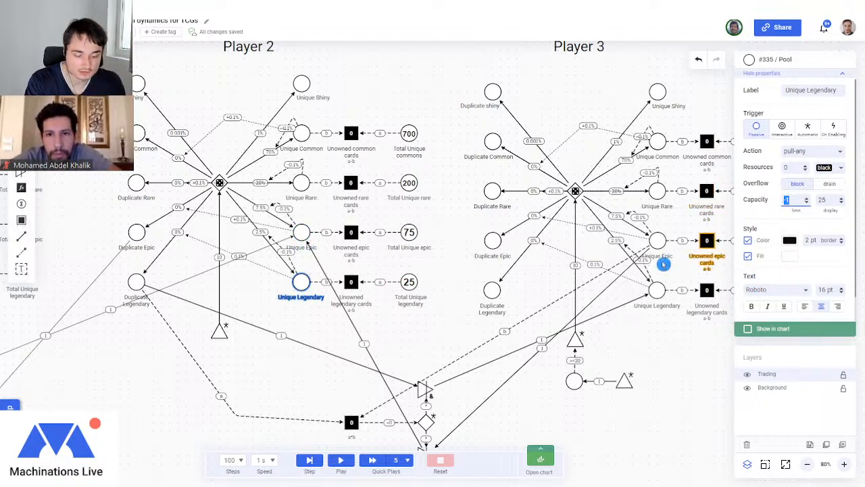
text(25)
key(Return)
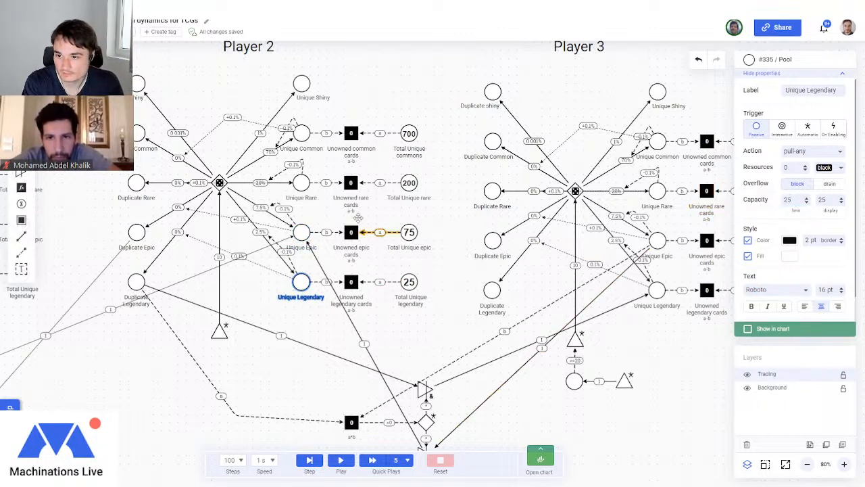
click(305, 183)
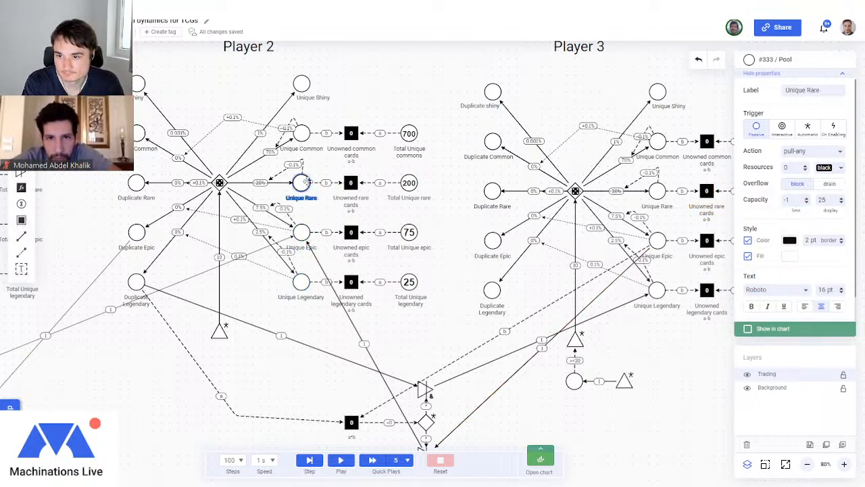
double_click(784, 200)
text(200)
key(Return)
Set Player 2's Unique Common pool to a capacity limit of 700, with its resources at 0.
click(305, 135)
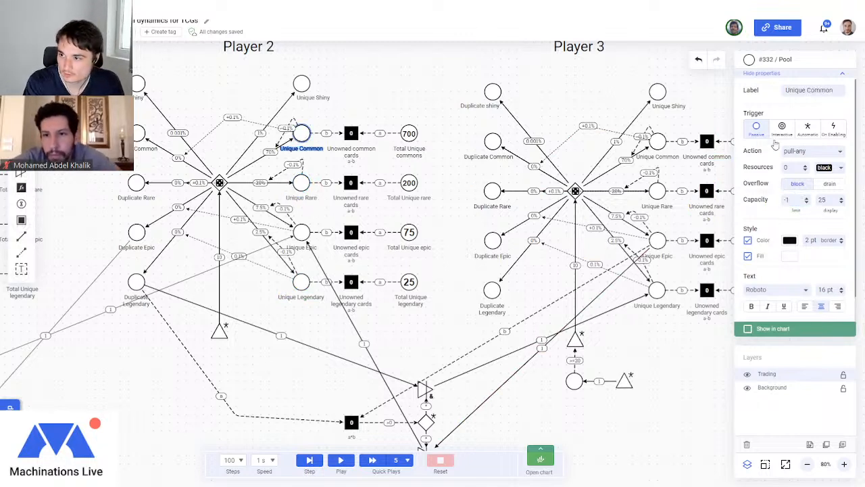
click(782, 168)
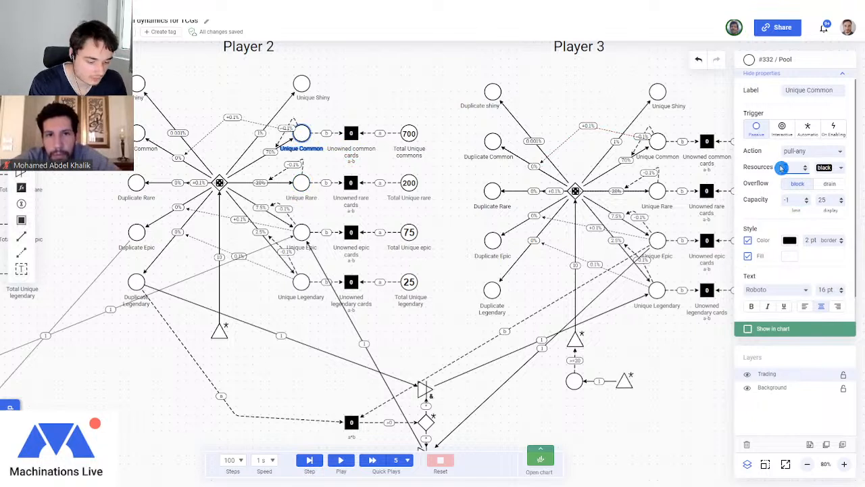
text(700)
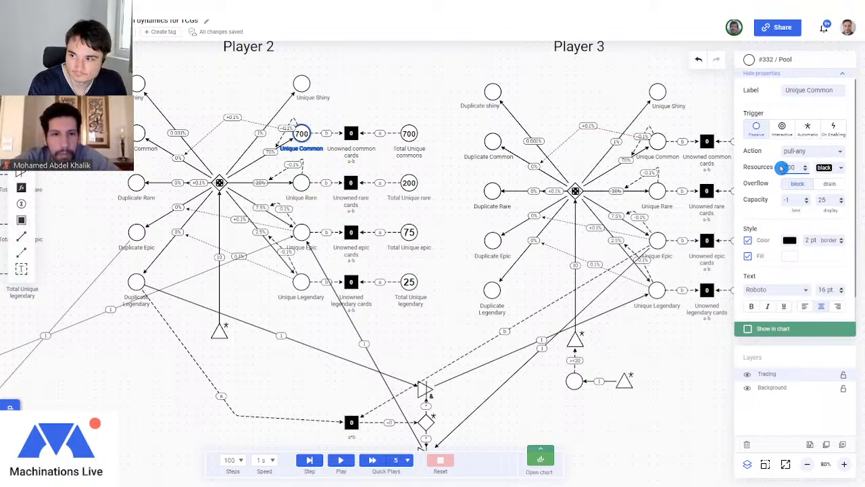
key(BackSpace)
key(BackSpace)
key(BackSpace)
text(0)
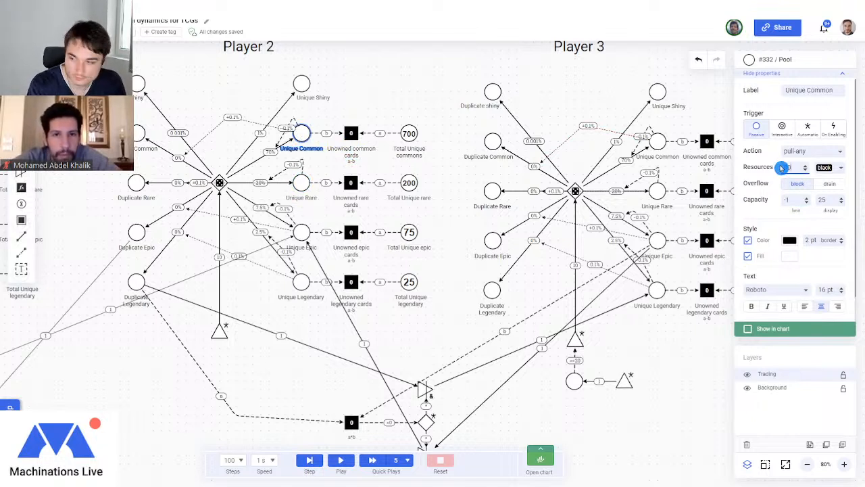
click(784, 201)
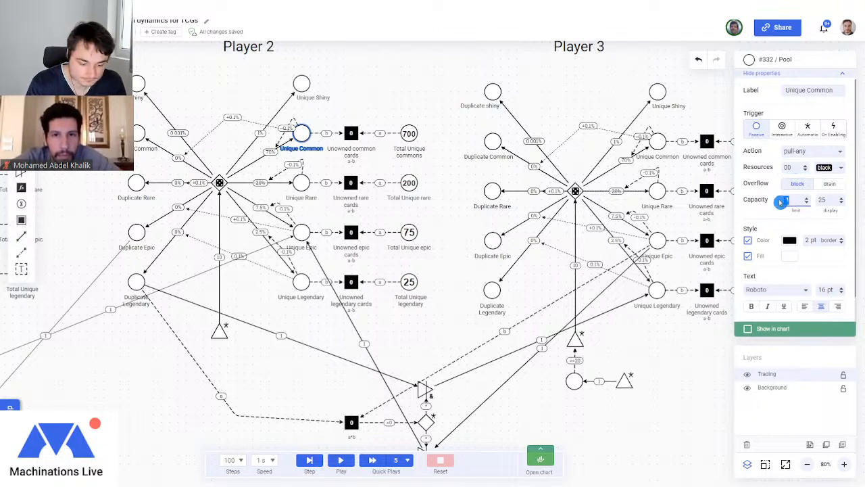
text(100)
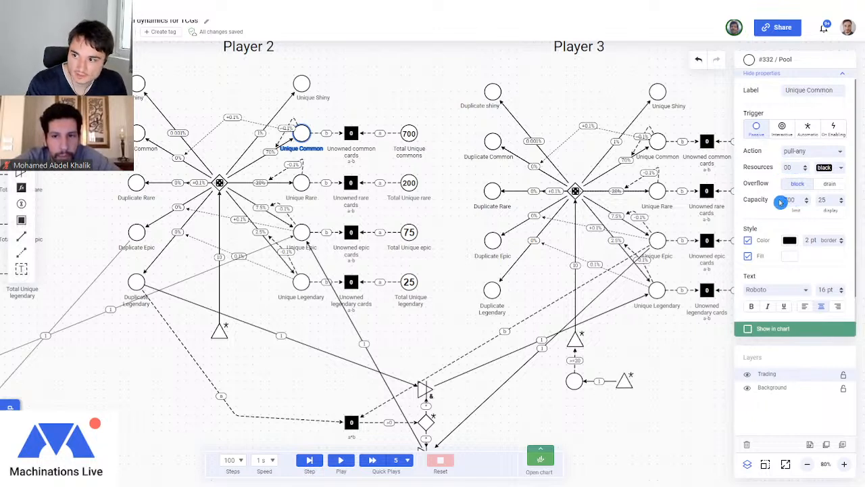
Set the capacity limits of Player 3's Unique Common pool to 700 and Unique Rare pool to 200.
click(455, 233)
drag(456, 237, 404, 245)
click(606, 150)
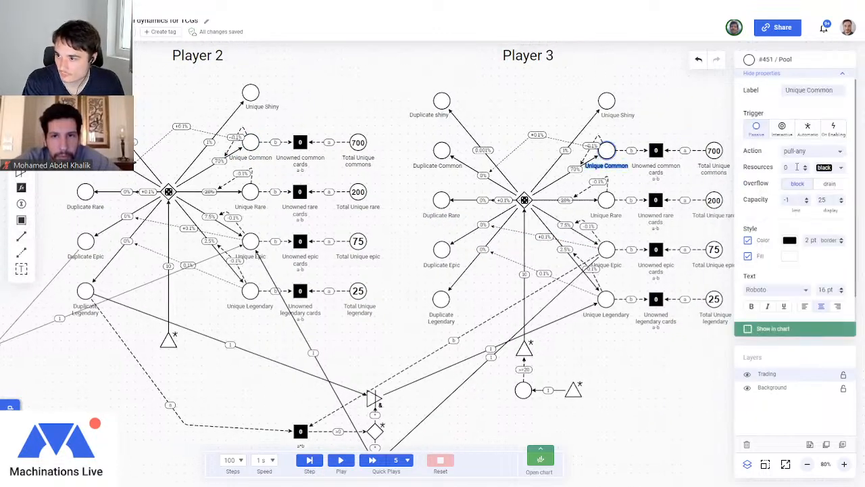
drag(796, 201, 780, 204)
text(700)
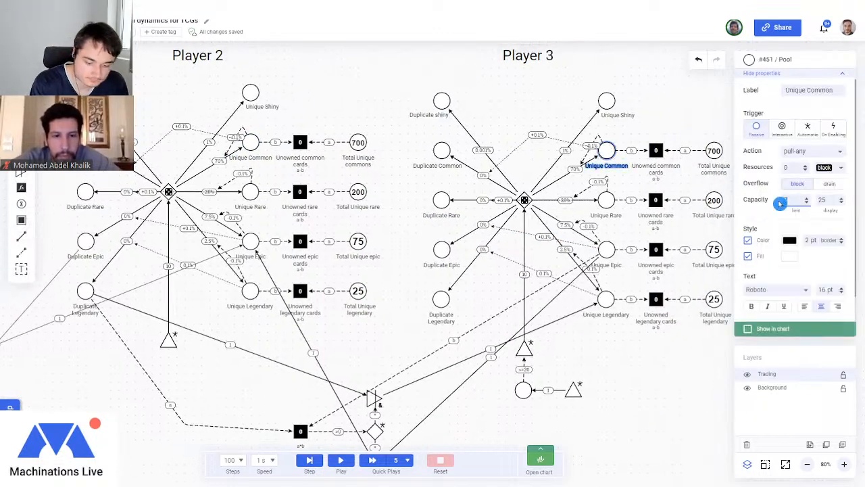
click(606, 199)
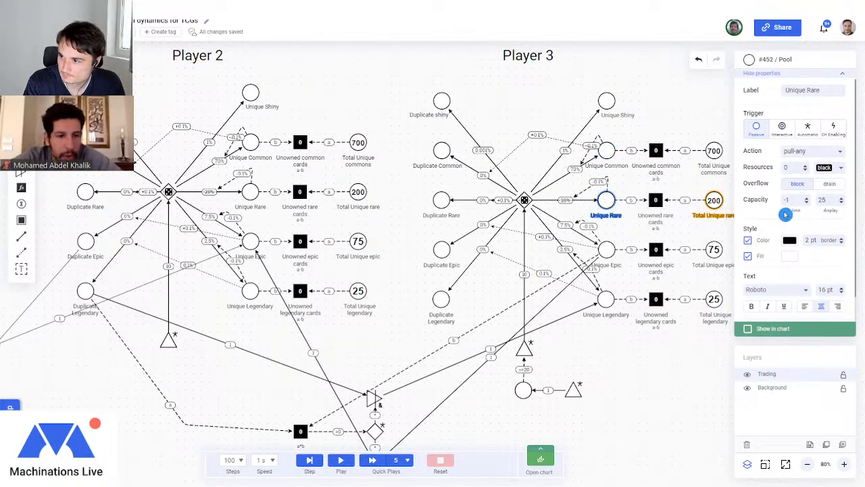
drag(797, 201, 777, 201)
text(200)
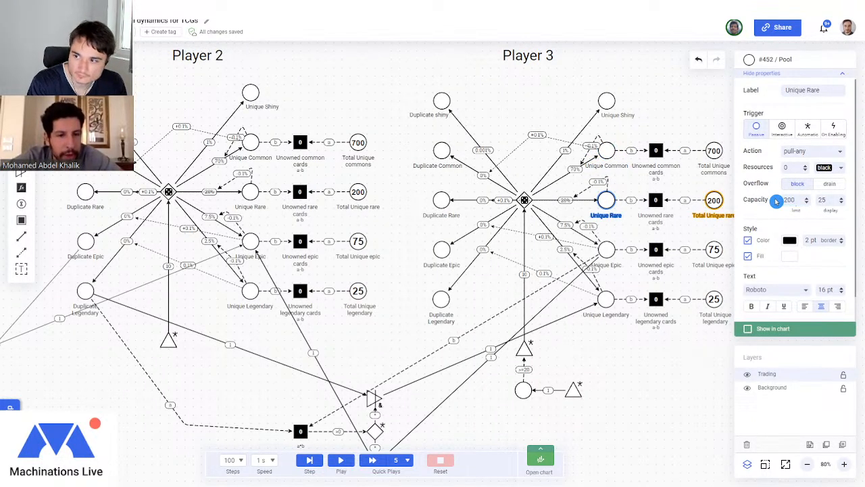
Set the capacity limits of Player 3's Unique Epic pool to 75 and Unique Legendary pool to 25.
click(607, 250)
drag(796, 201, 778, 201)
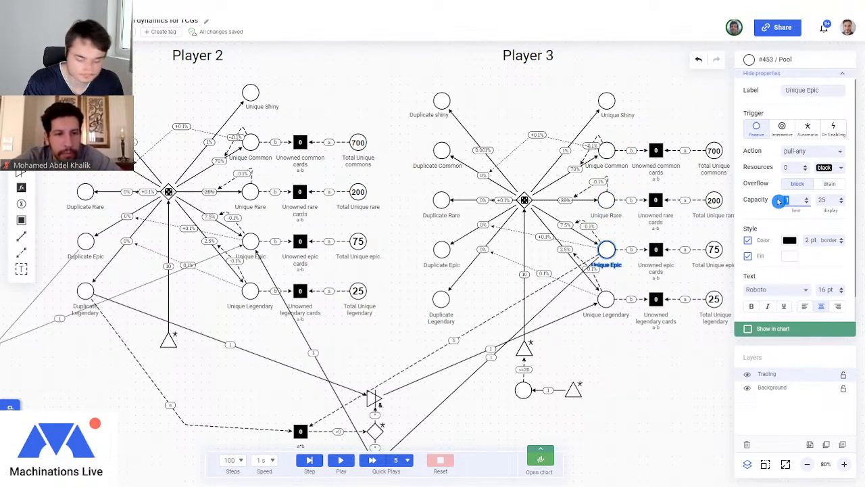
text(75)
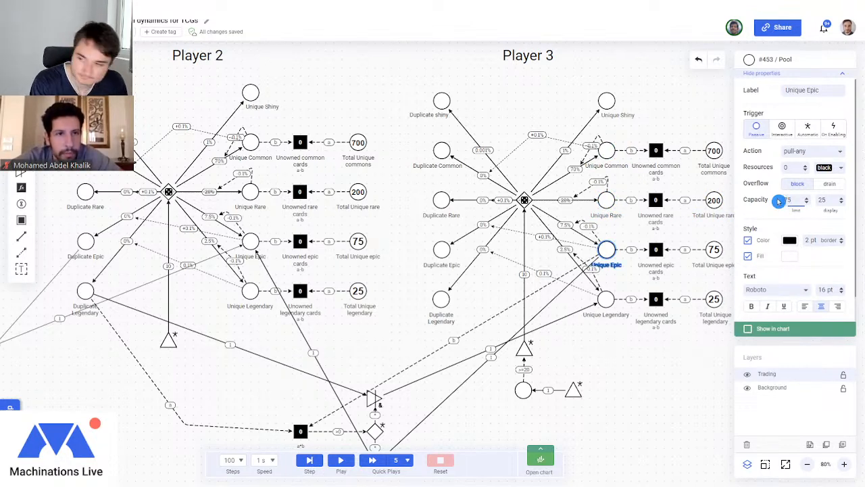
click(606, 299)
drag(796, 201, 772, 202)
text(25)
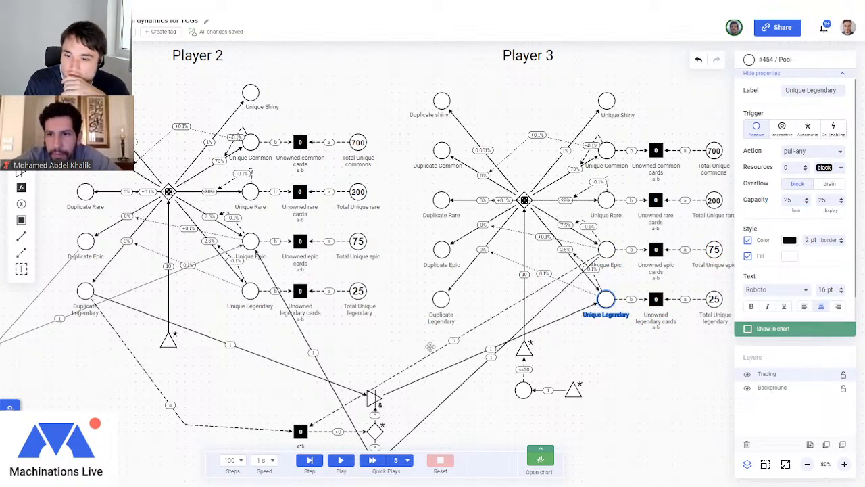
Set the capacity limit of the Unique Shiny pools of both Player 2 and Player 3 to 1000.
drag(380, 328, 438, 336)
click(438, 336)
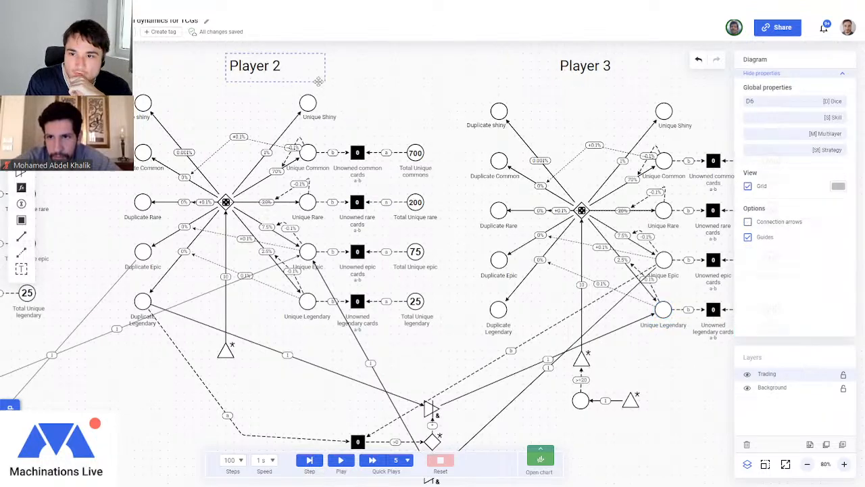
click(305, 104)
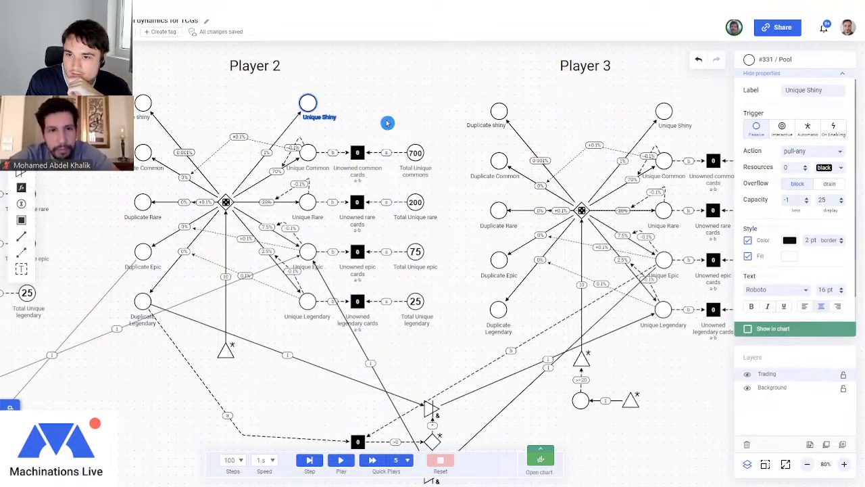
click(786, 200)
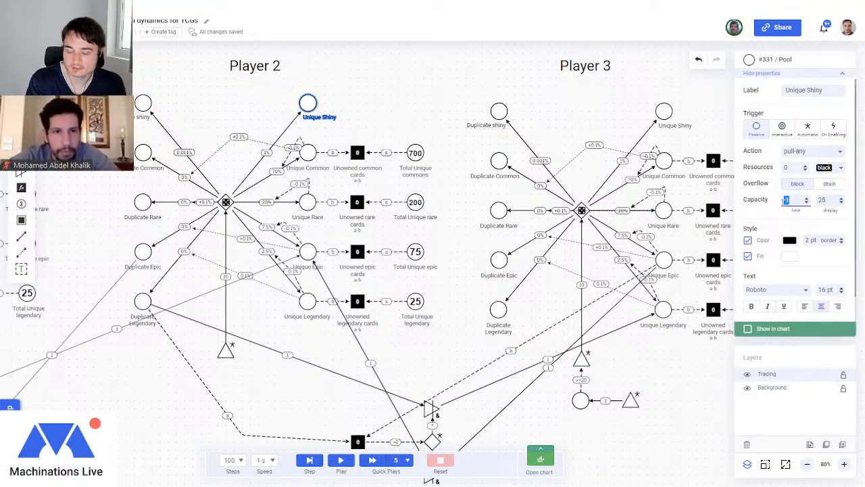
text(1000)
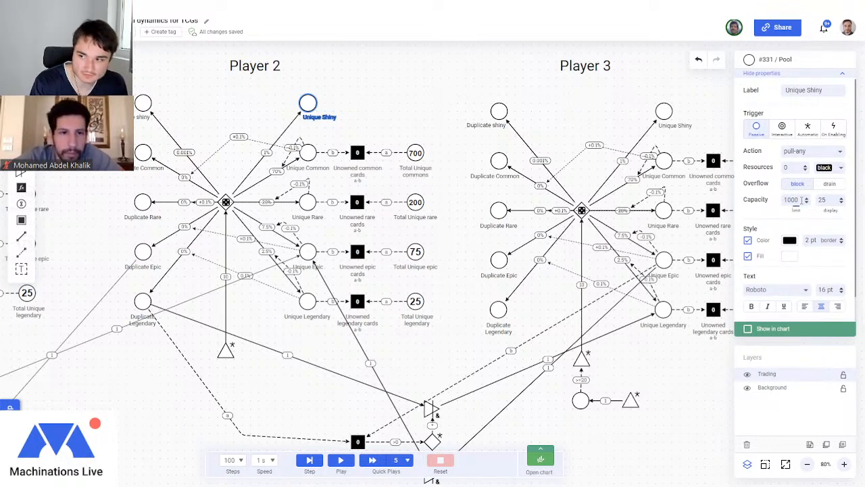
click(661, 111)
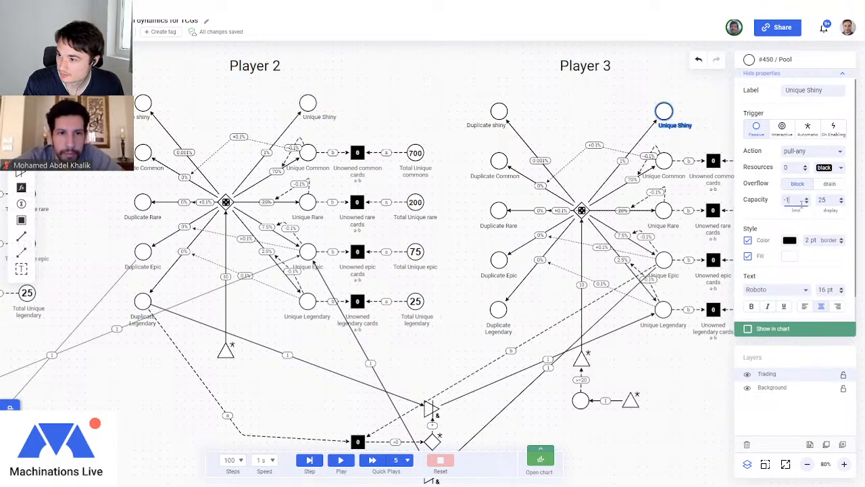
double_click(781, 201)
text(1000)
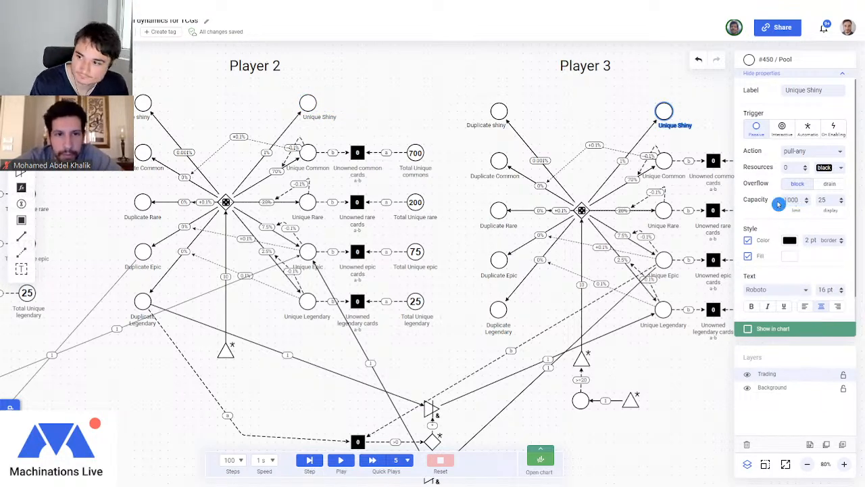
drag(469, 65, 532, 340)
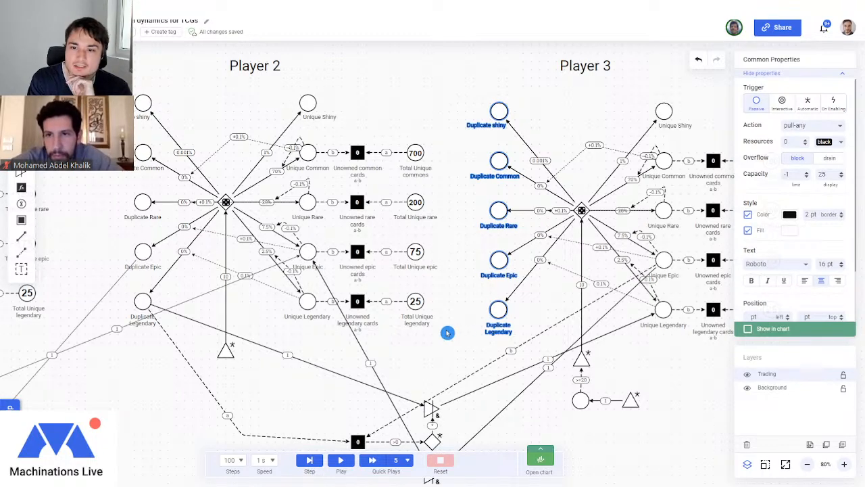
drag(450, 297, 399, 240)
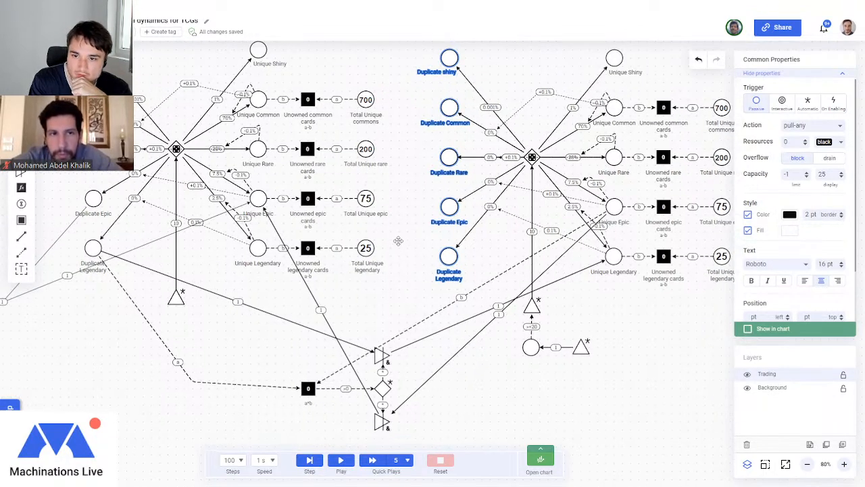
click(398, 241)
Set the resources of Player 2's Unique Epic pool to 75 and of Player 3's Unique Epic pool to 2.
click(257, 199)
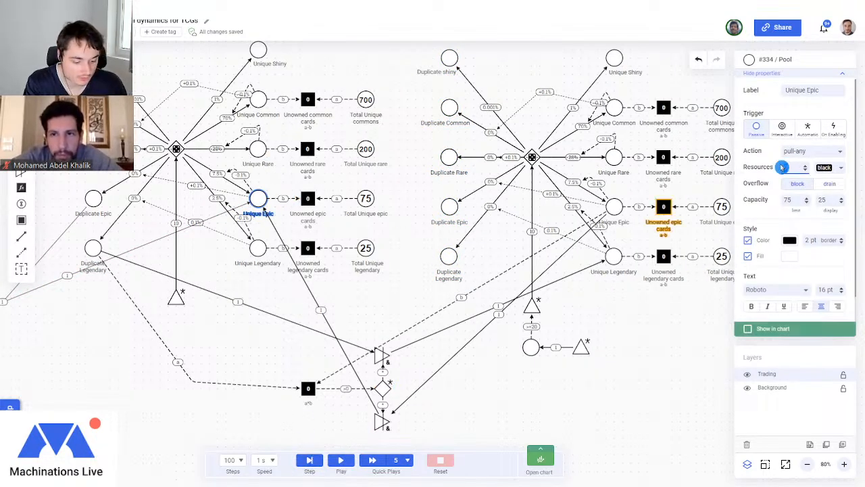
click(500, 386)
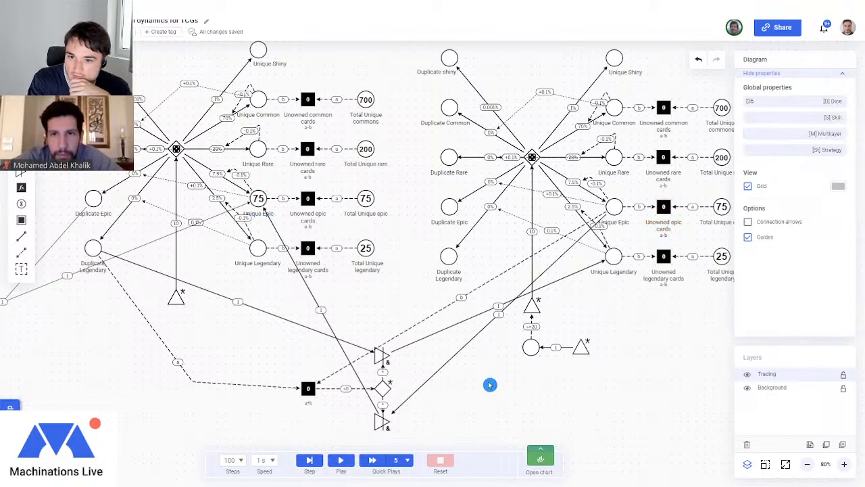
click(95, 239)
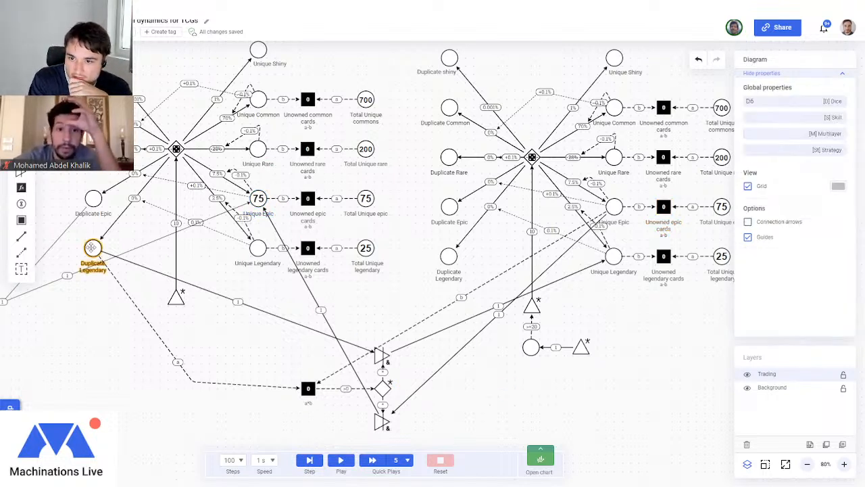
click(614, 206)
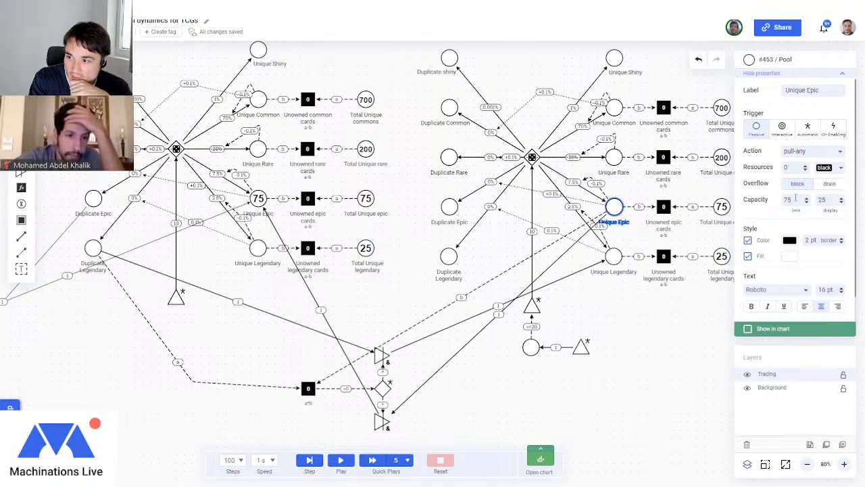
drag(789, 166, 777, 167)
text(2)
click(580, 372)
Set the resources of Player 2's Duplicate Legendary pool to 2 and run one simulation step to test the trade.
click(94, 248)
drag(788, 167, 777, 167)
text(2)
click(483, 432)
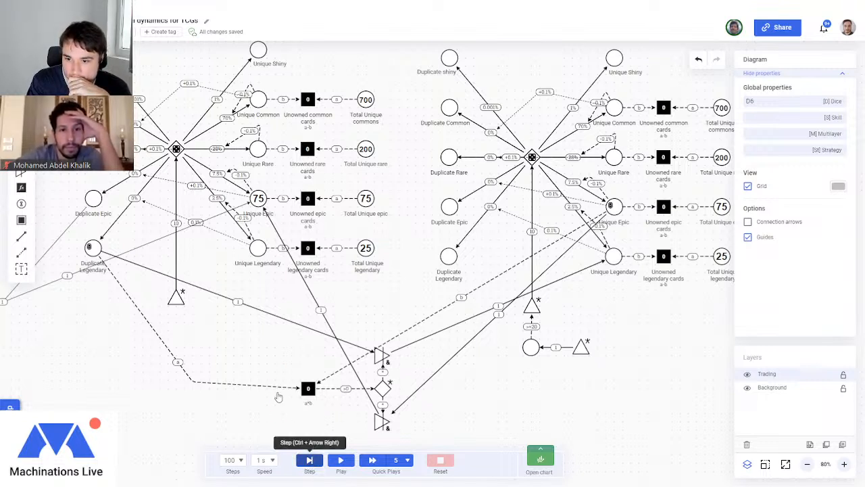
key(ctrl+Right)
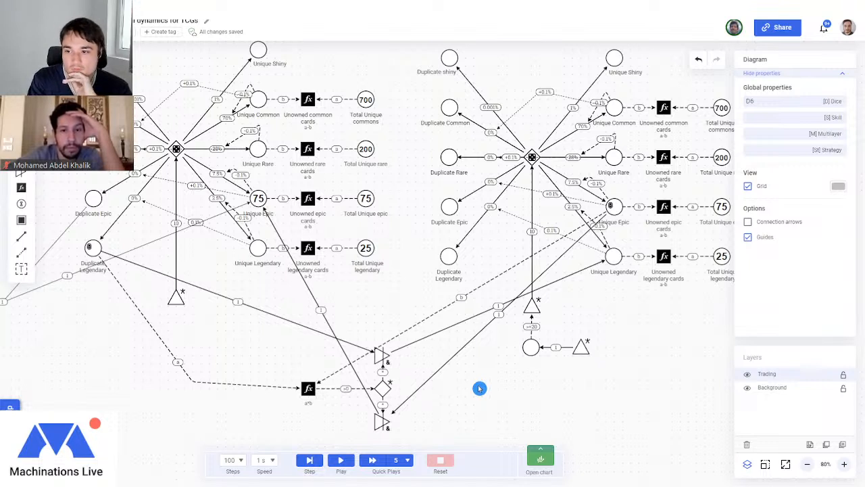
Reset the resources of both Unique Epic pools and Player 2's Duplicate Legendary pool to 0.
click(305, 388)
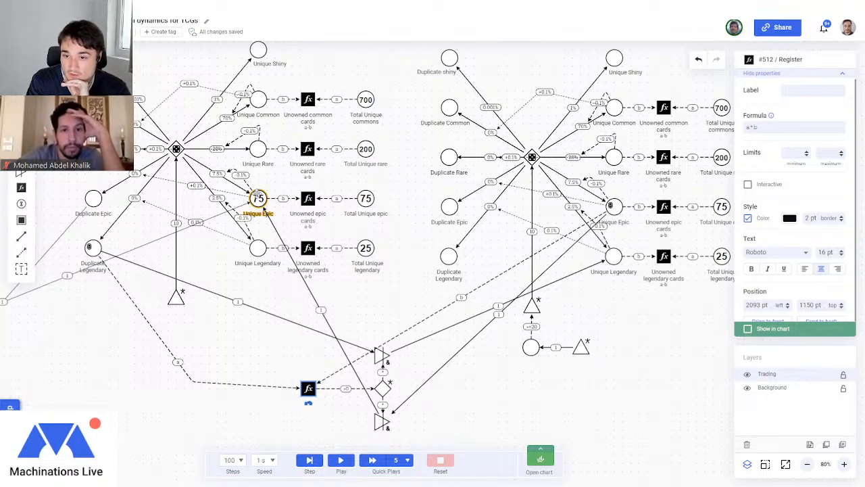
click(258, 198)
drag(788, 166, 772, 168)
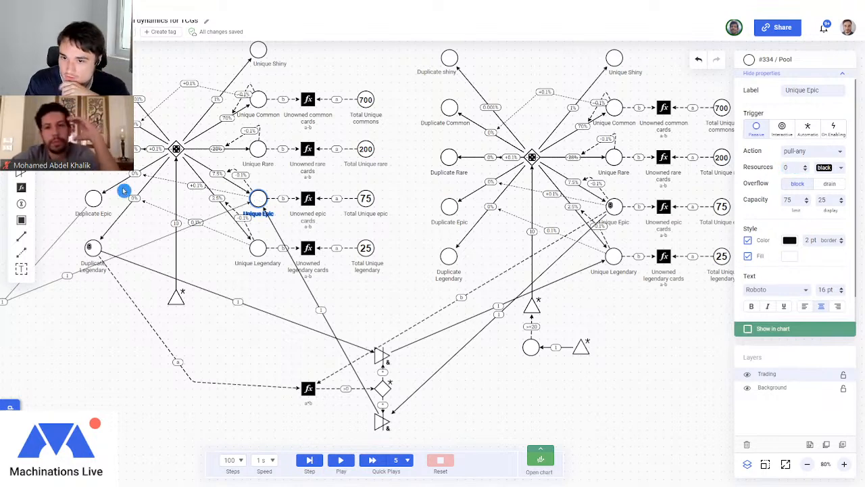
click(93, 247)
drag(797, 169, 785, 167)
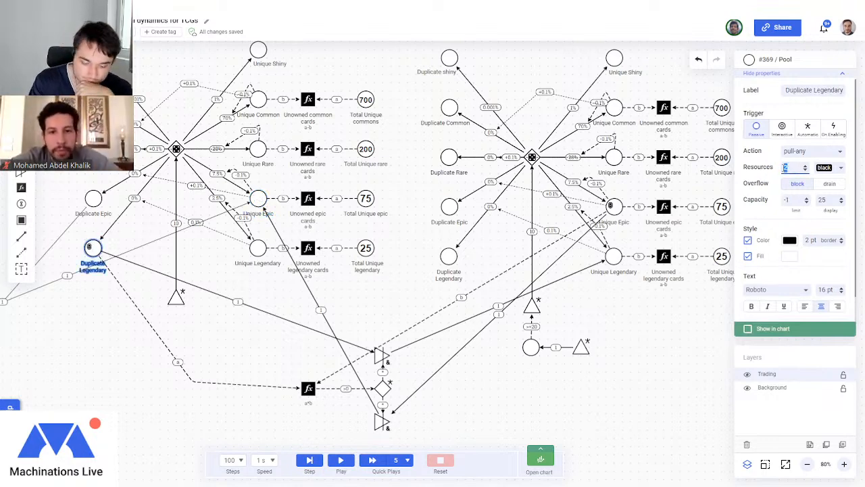
text(0)
click(615, 204)
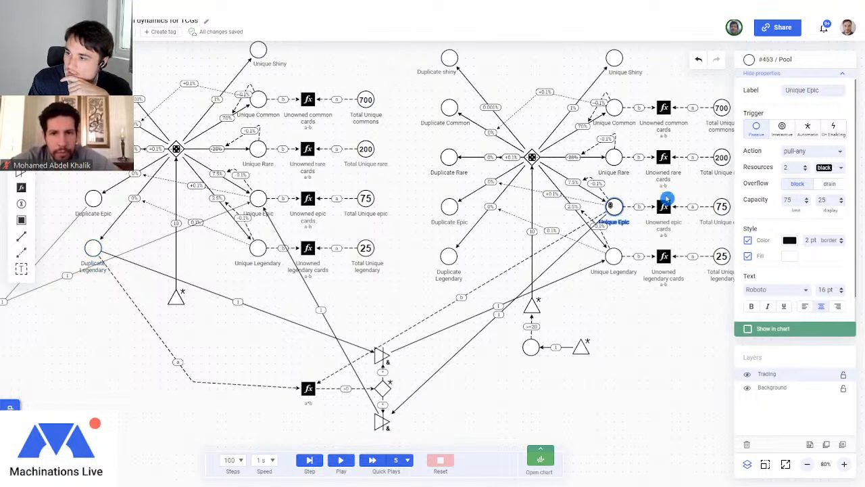
drag(798, 167, 774, 169)
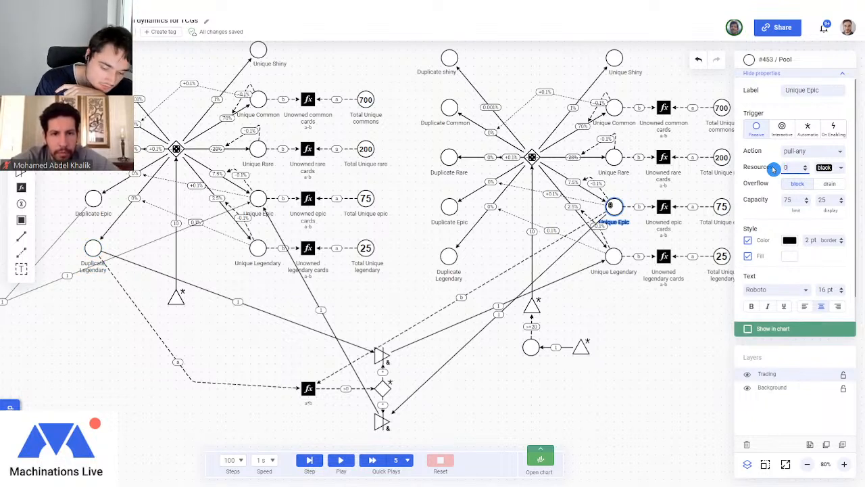
text(0)
click(551, 426)
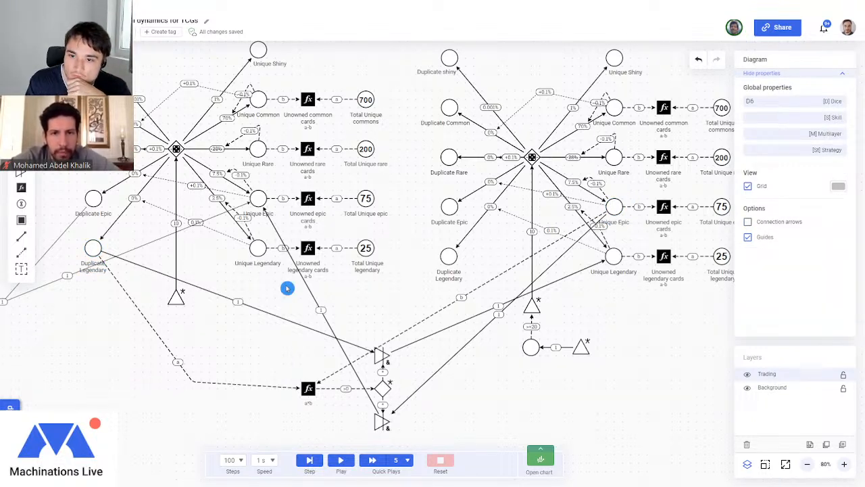
Draw state connections from Player 2's Unique Epic pool and Player 3's Unique Legendary pool to the a*b trading register.
click(309, 386)
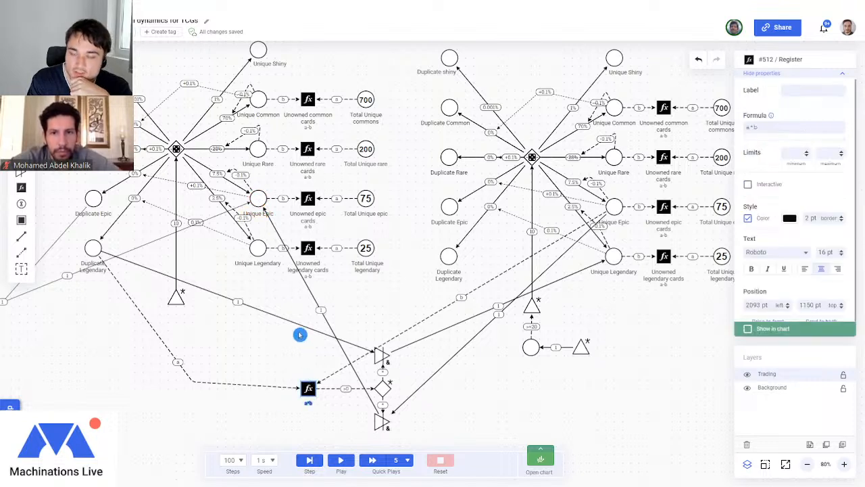
click(20, 254)
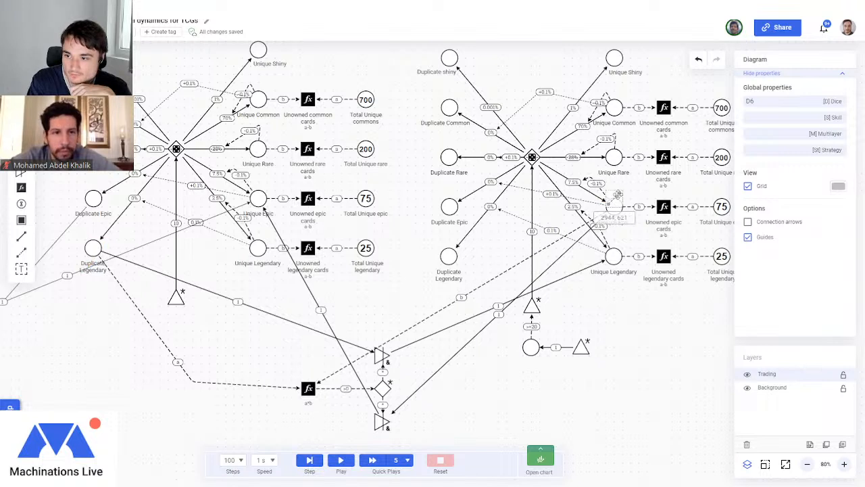
drag(259, 198, 310, 380)
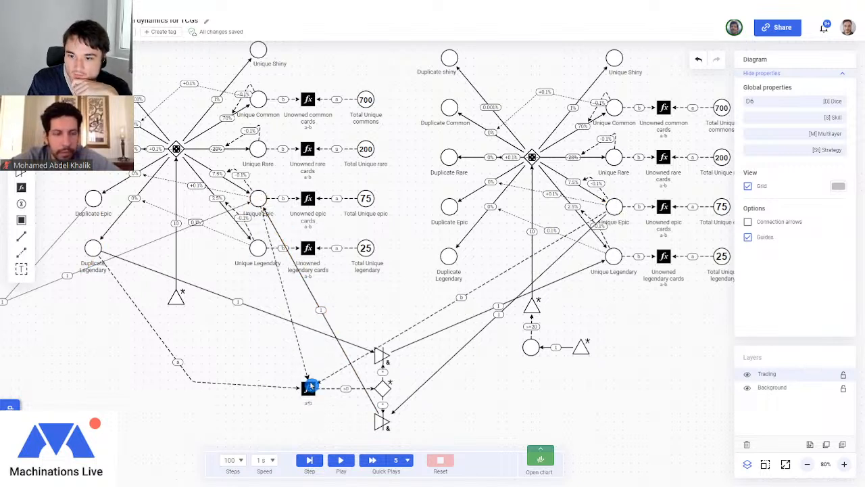
click(204, 268)
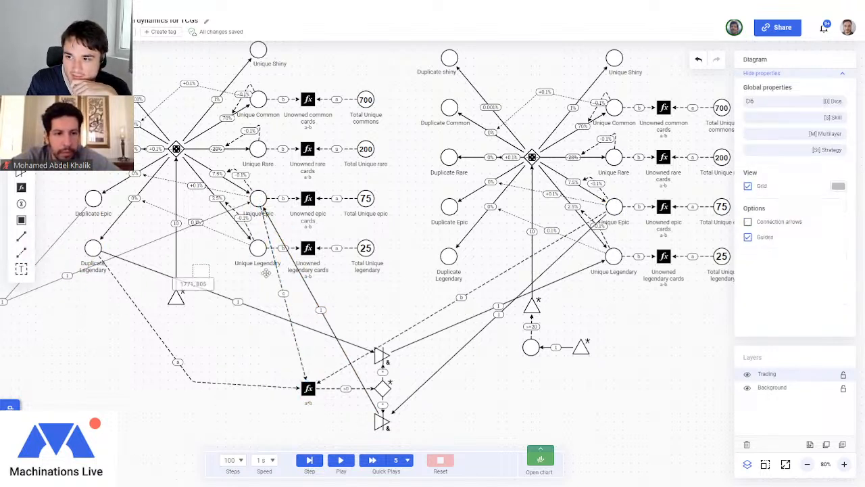
drag(613, 257, 307, 388)
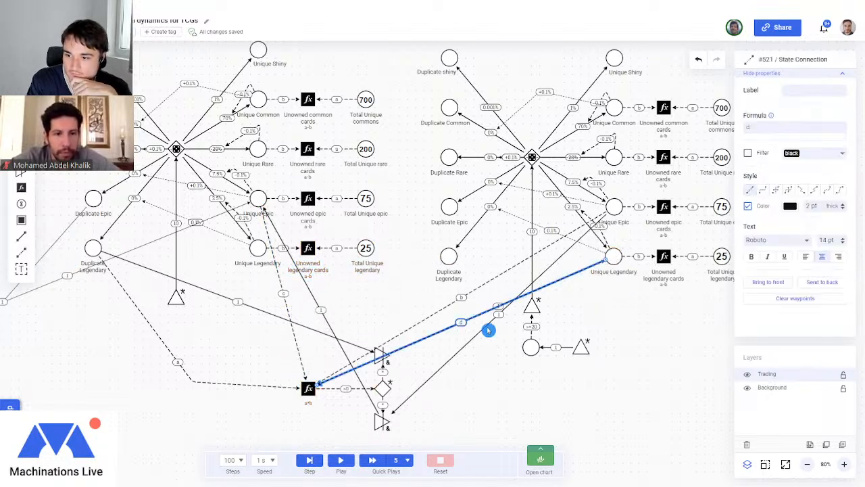
Set the thickness of all four state connections entering the a*b register to 1 pt.
click(273, 387)
shift+click(300, 355)
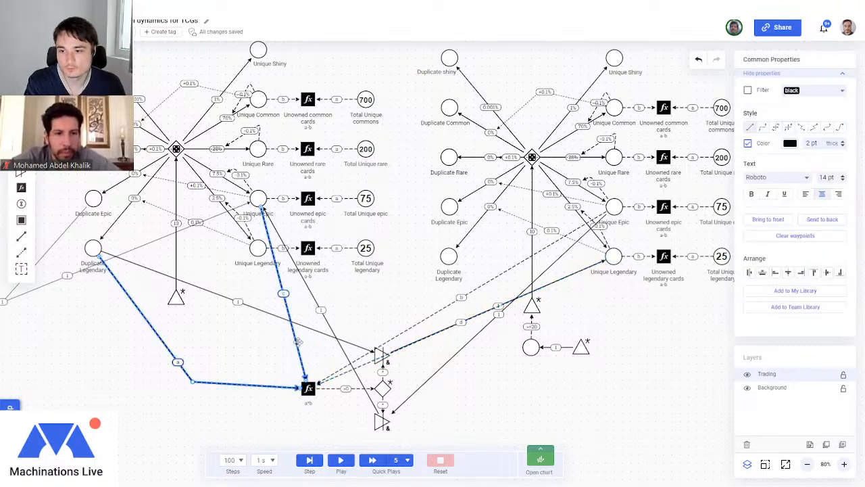
shift+click(420, 322)
shift+click(345, 375)
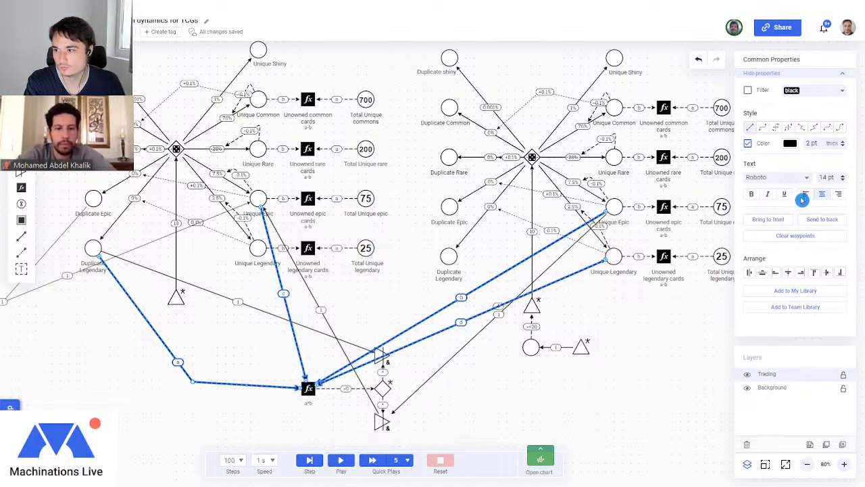
click(844, 151)
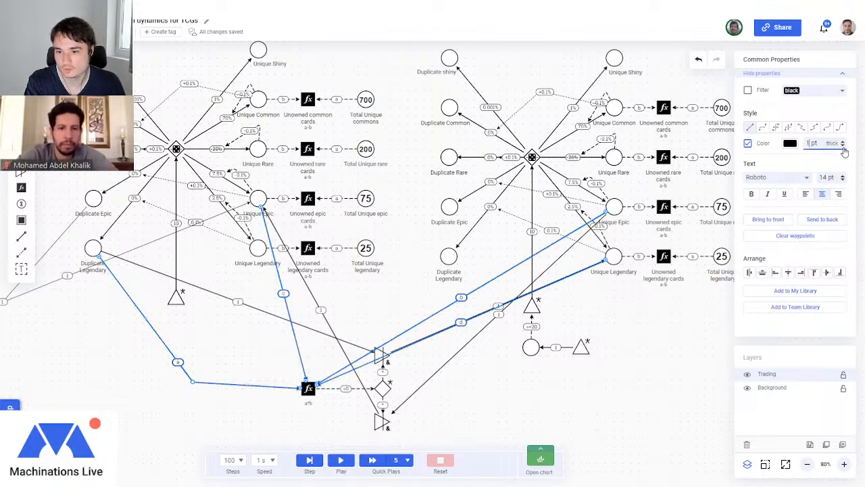
click(260, 423)
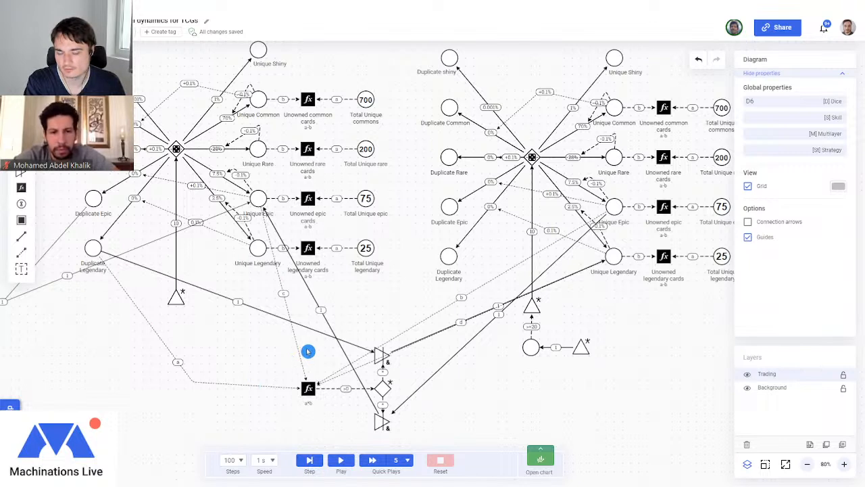
Reroute the register's state connections from Player 3's Unique Legendary and Unique Epic pools at right angles, running down beside the pools.
click(483, 313)
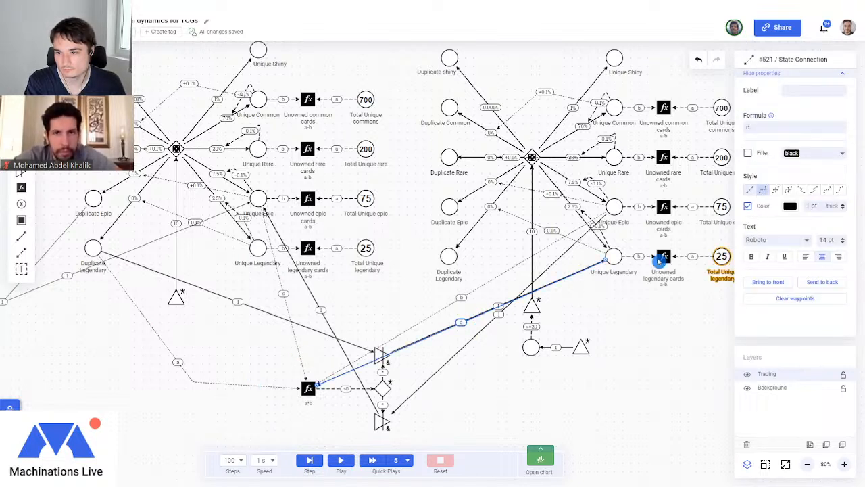
drag(460, 257, 502, 389)
click(580, 432)
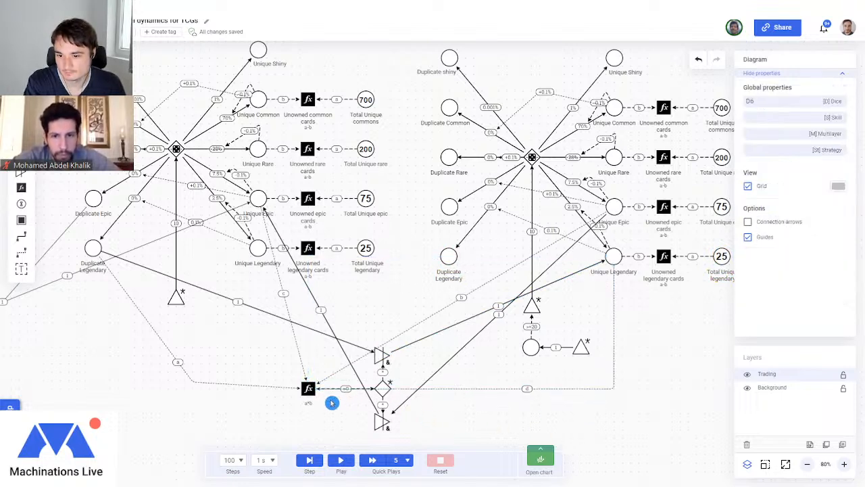
click(506, 273)
click(762, 190)
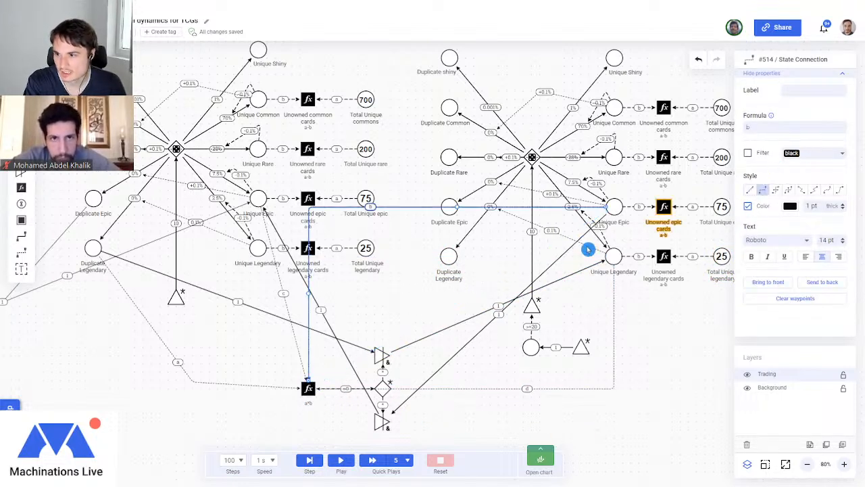
drag(308, 297, 630, 298)
click(613, 322)
click(614, 321)
drag(614, 327, 633, 329)
click(680, 367)
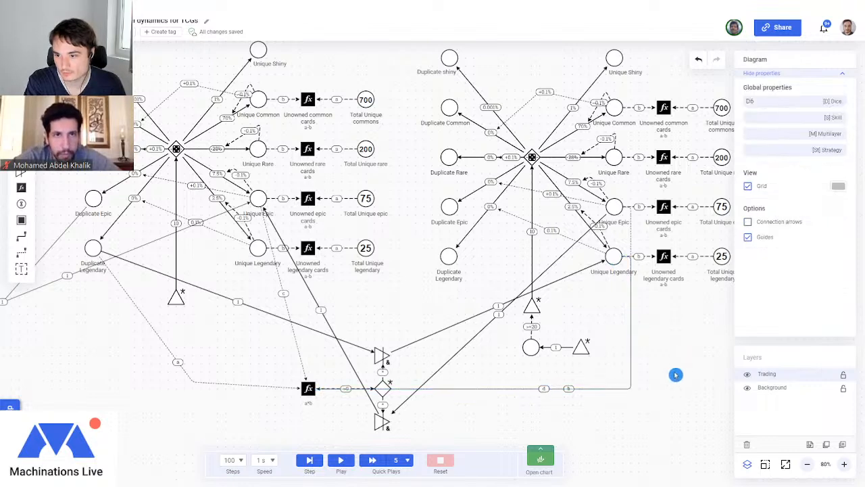
Reroute the register's state connections from Player 2's Unique Epic and Duplicate Legendary pools at right angles, running down left of each pool.
click(286, 308)
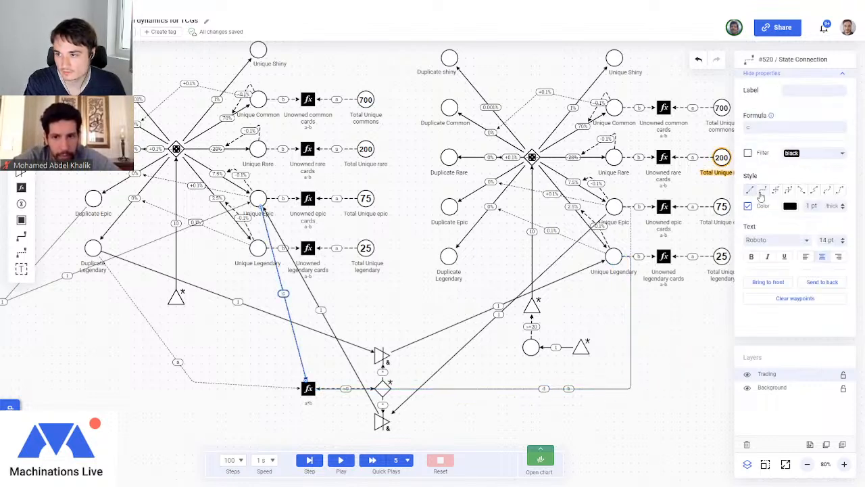
click(762, 191)
drag(308, 287, 234, 295)
click(145, 349)
click(165, 339)
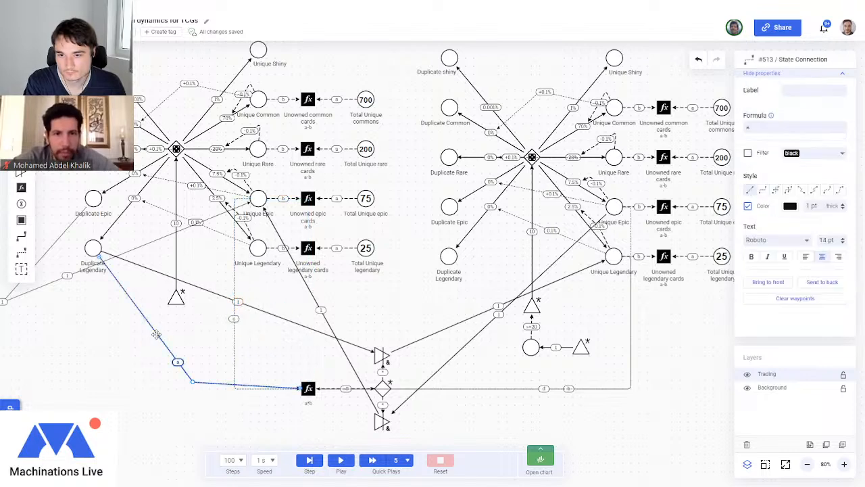
click(762, 190)
drag(308, 314, 70, 320)
click(147, 340)
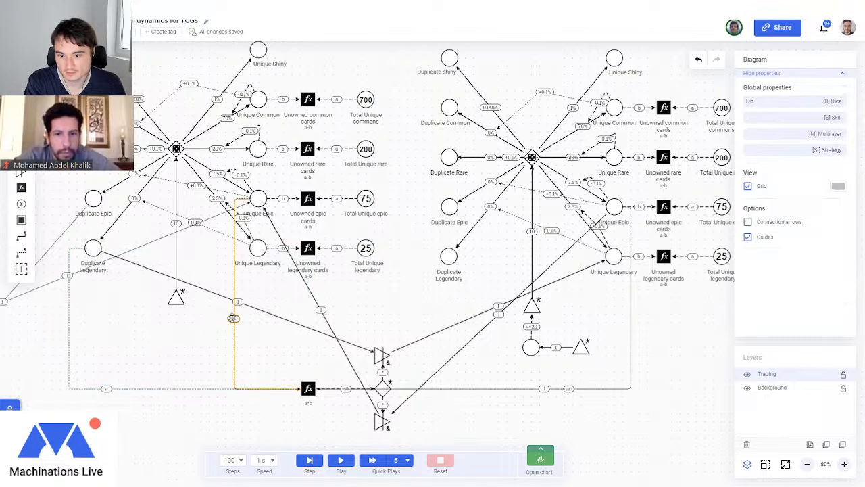
Reroute the resource connection from the lower converter to Player 2's Unique Epic pool at right angles, aligned with the pool's state connection.
click(350, 363)
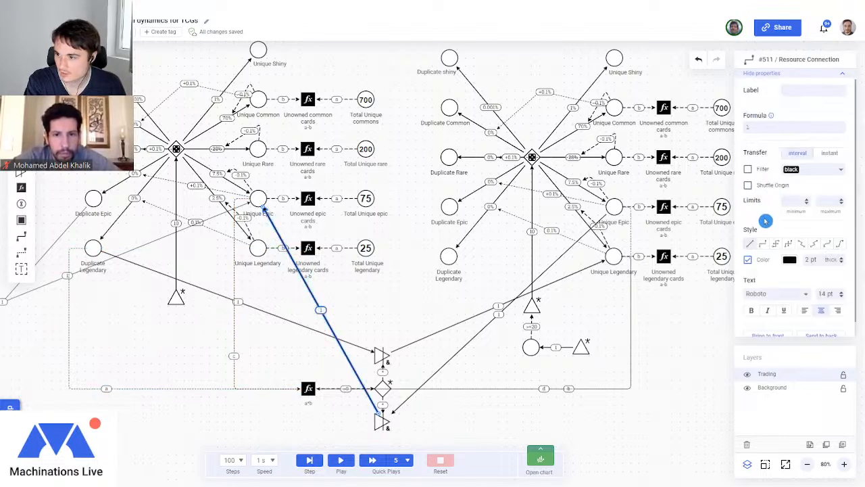
click(763, 244)
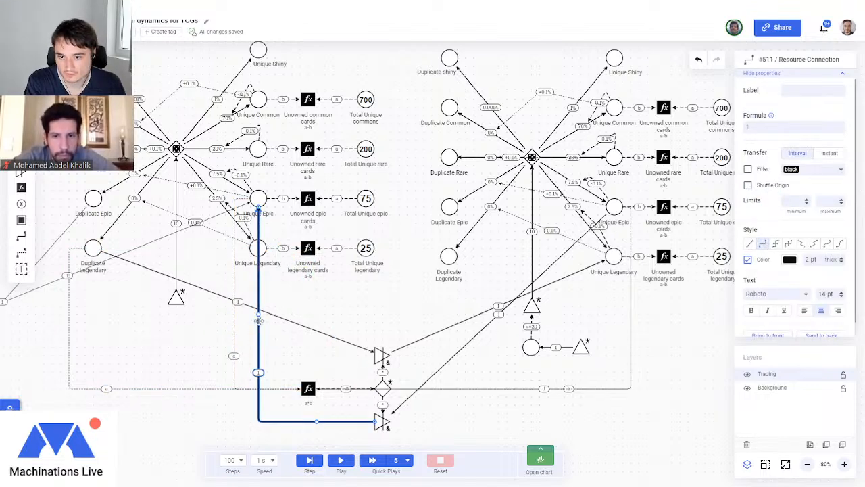
drag(258, 314, 233, 315)
click(303, 313)
Reroute the resource connection from Player 2's Duplicate Legendary pool to the upper converter at right angles, running down left of the pool.
click(144, 268)
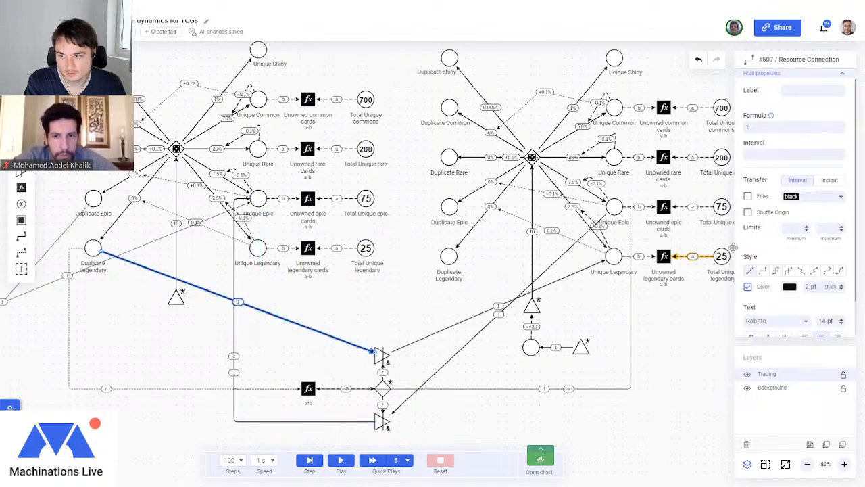
click(764, 271)
drag(383, 299, 67, 307)
click(382, 294)
drag(382, 296, 69, 304)
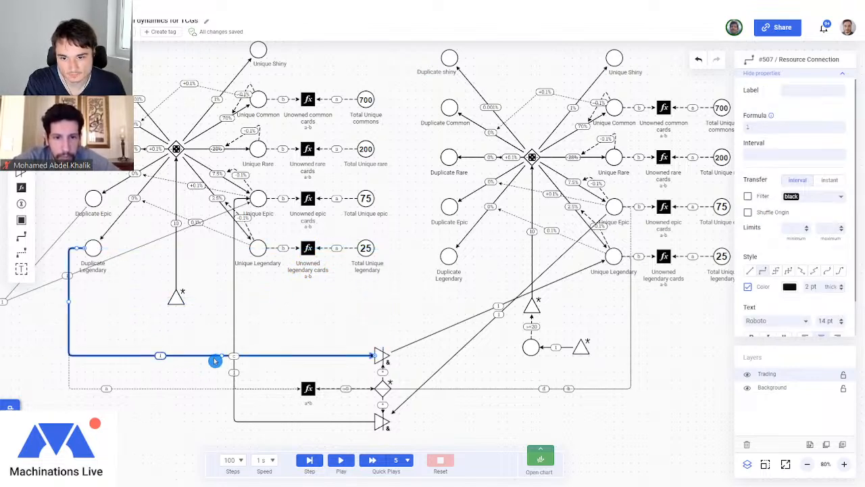
click(299, 333)
Reroute the resource connection from the upper converter to Player 3's Unique Legendary pool at right angles, running up right of the pool.
click(467, 314)
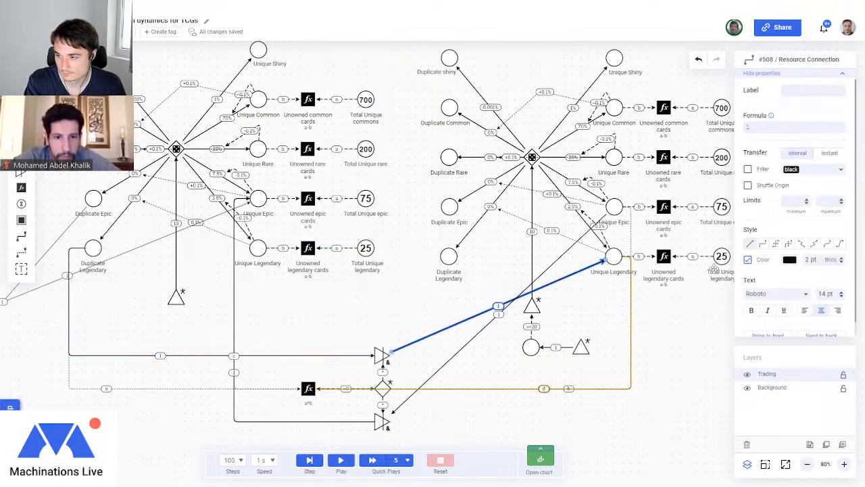
click(762, 243)
drag(615, 311, 631, 312)
click(614, 366)
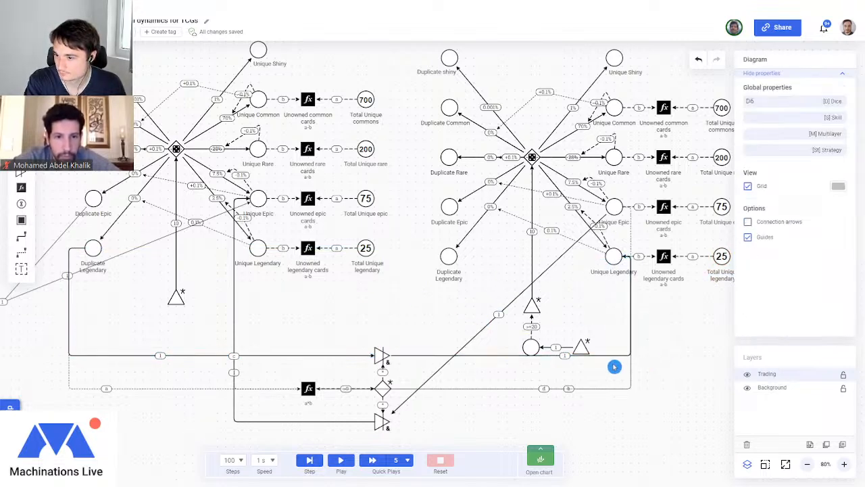
Reroute the resource connection from Player 3's Unique Epic pool to the lower converter at right angles, running down right of the pool.
click(513, 307)
click(762, 270)
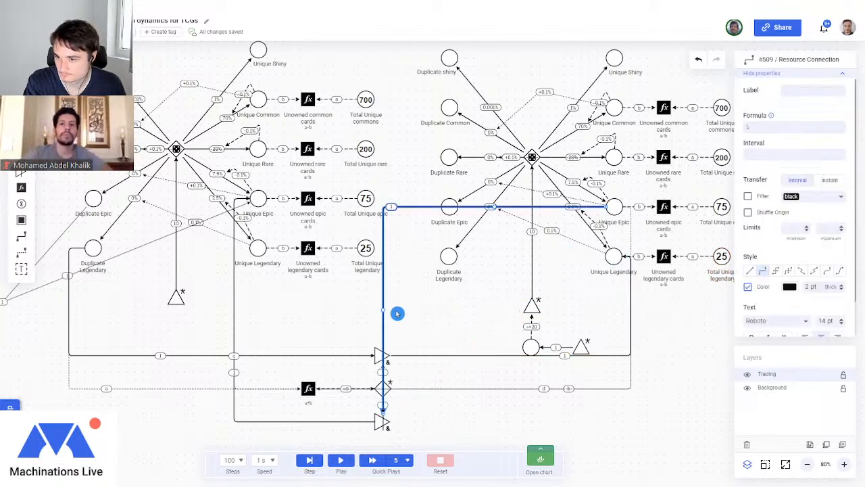
drag(567, 315, 630, 312)
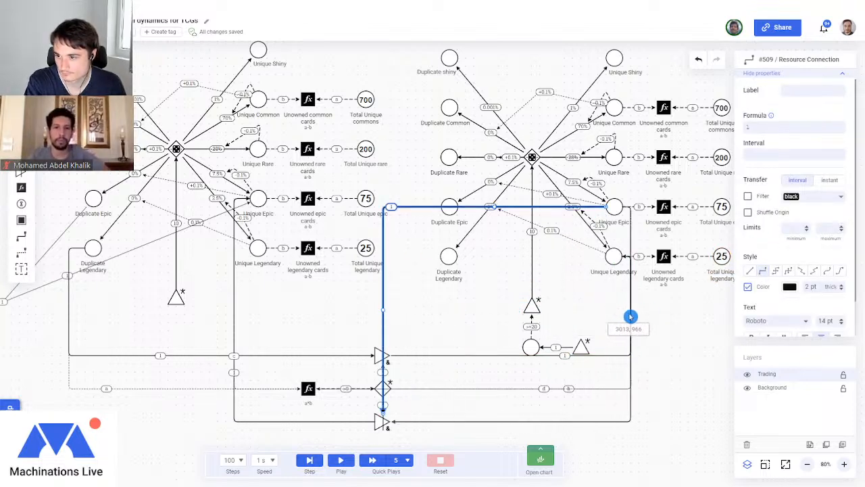
click(662, 388)
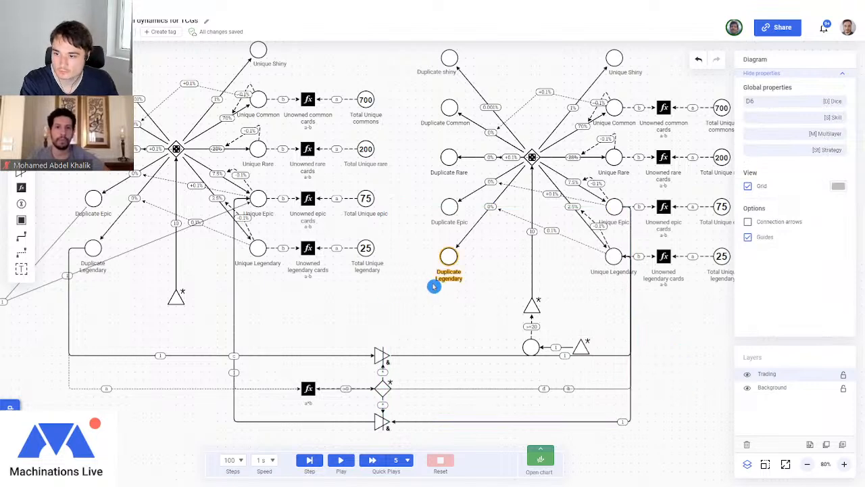
Move the small pool with the >=20 state connection to the right of Player 3's pack source, with its feeding source directly below.
drag(578, 339, 604, 331)
drag(531, 347, 598, 306)
click(572, 282)
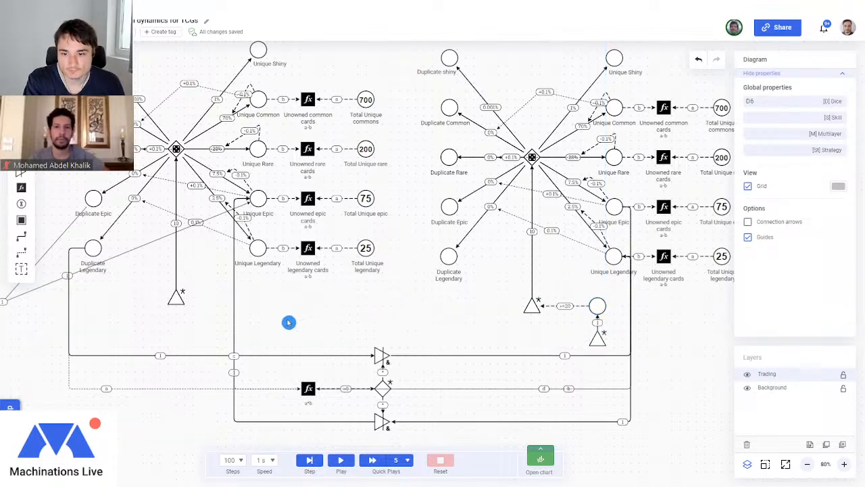
Move the c label of Player 2's Unique Epic state connection up its vertical run, above the upper trade connection.
click(258, 198)
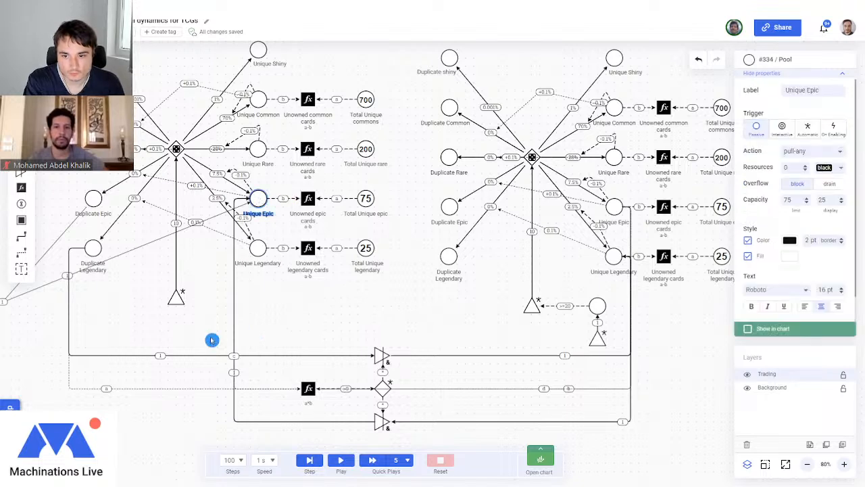
click(233, 355)
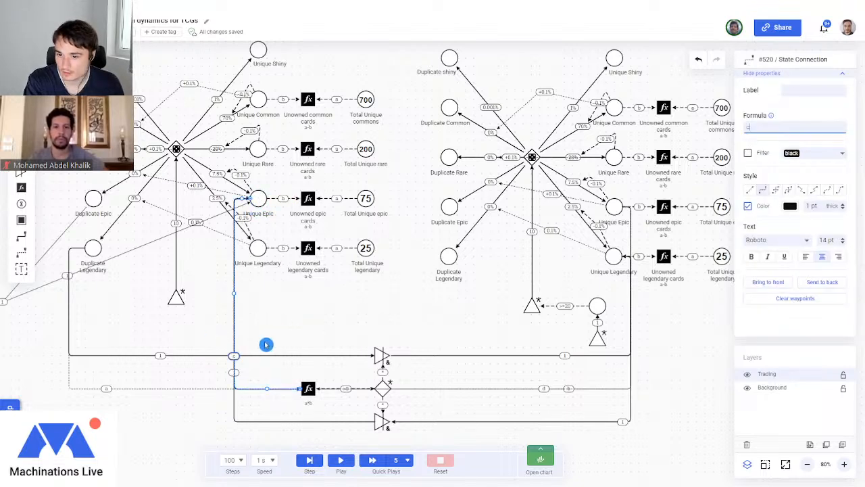
drag(237, 356, 235, 314)
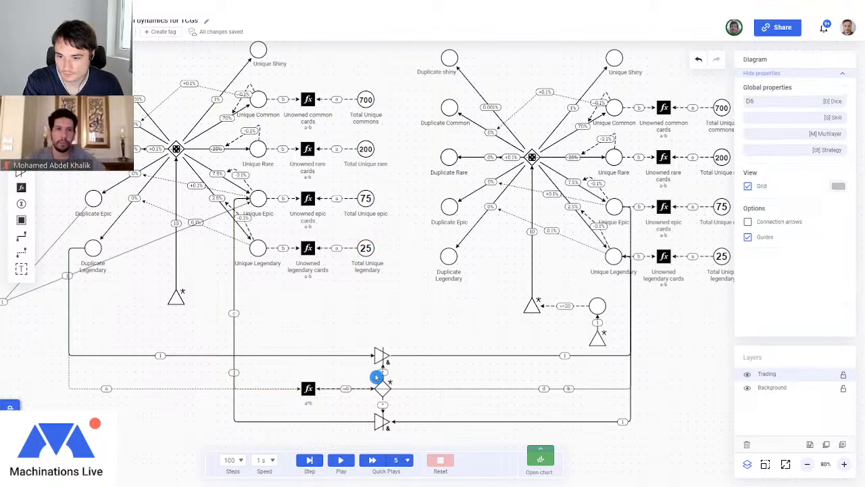
Set the trade register's formula to a*b*smallerEq(c,75).
click(309, 388)
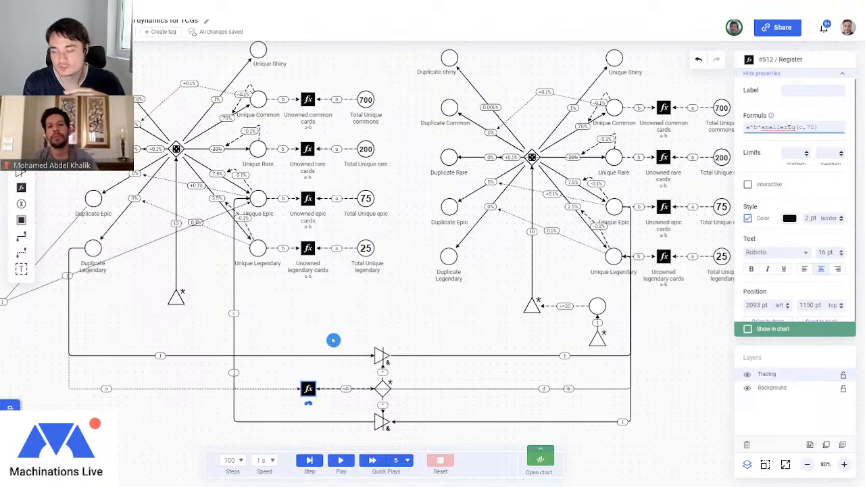
click(234, 284)
click(307, 388)
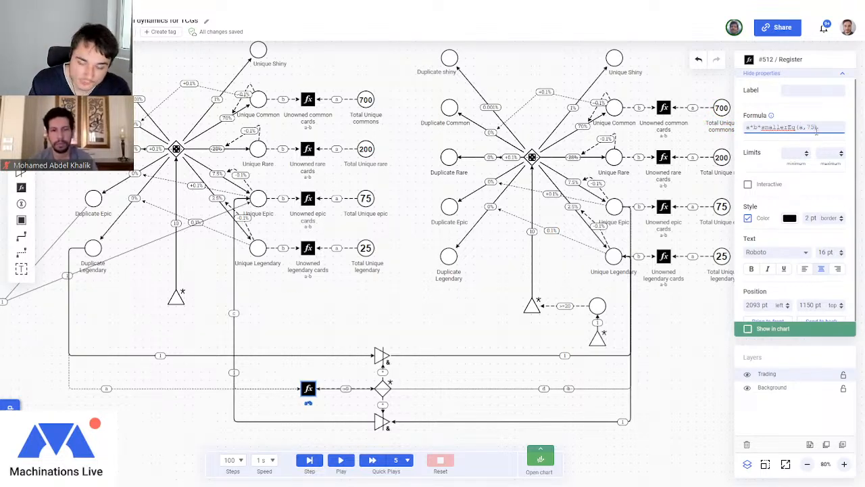
click(449, 256)
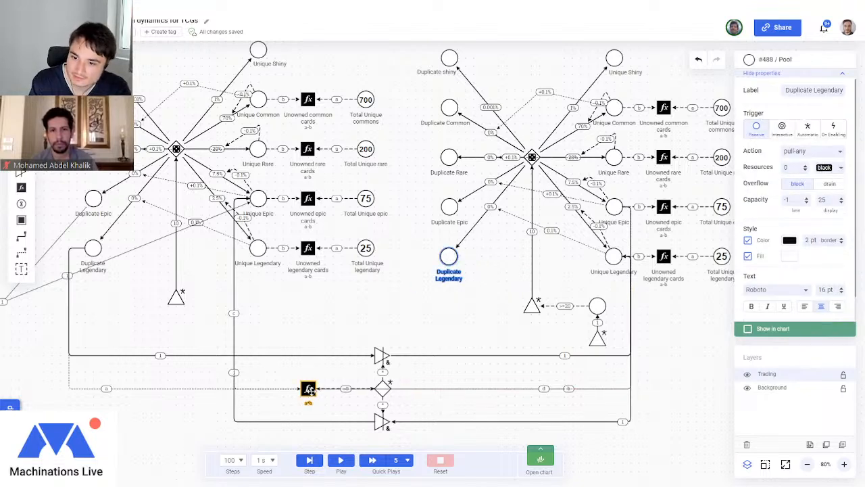
click(308, 388)
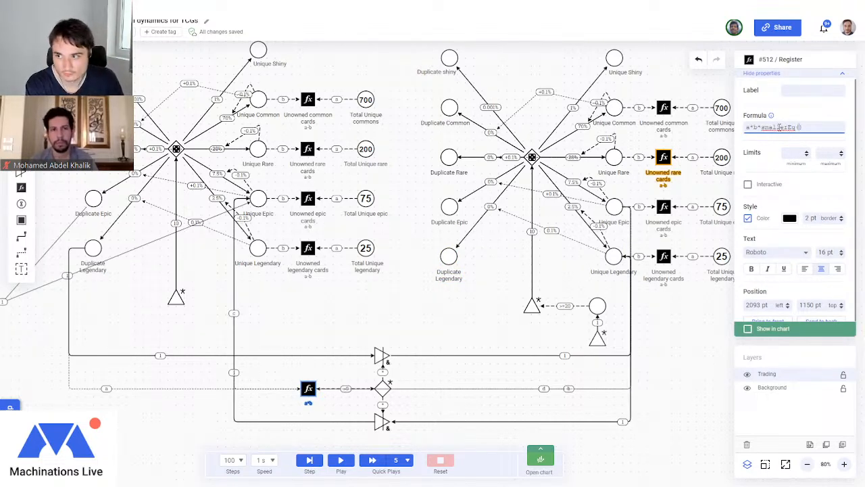
key(Return)
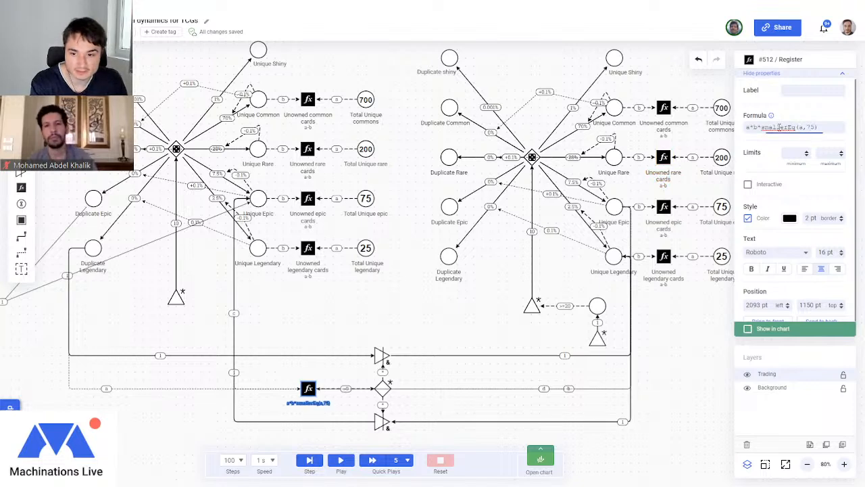
click(354, 340)
click(308, 388)
click(828, 126)
text(*asdhas)
click(389, 317)
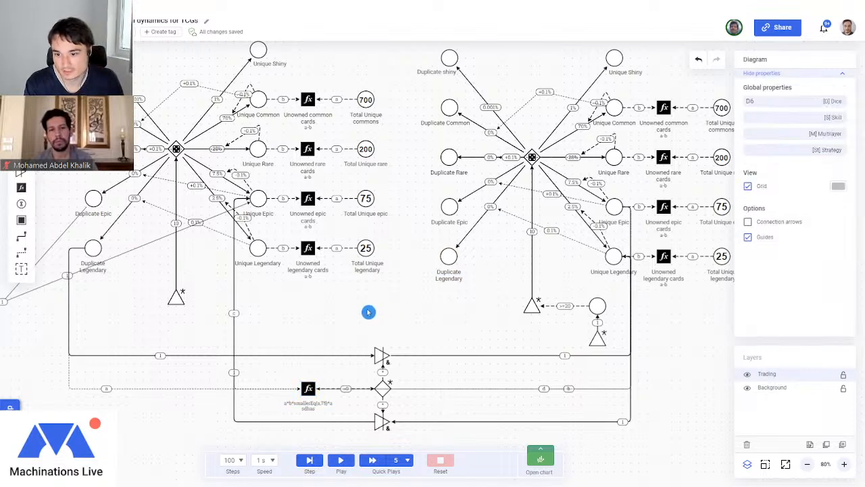
click(321, 403)
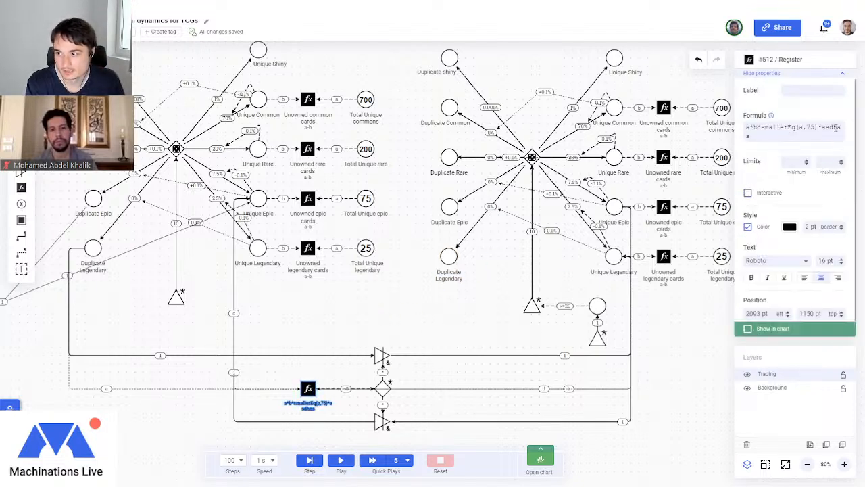
drag(823, 126, 838, 130)
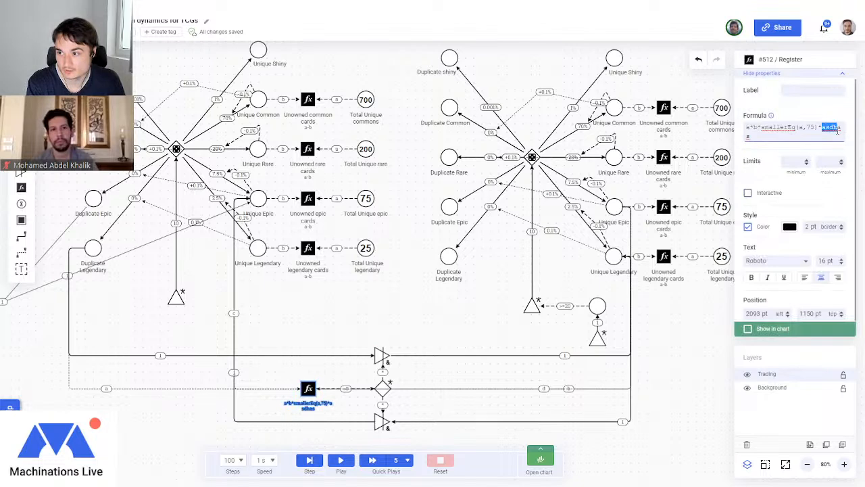
key(BackSpace)
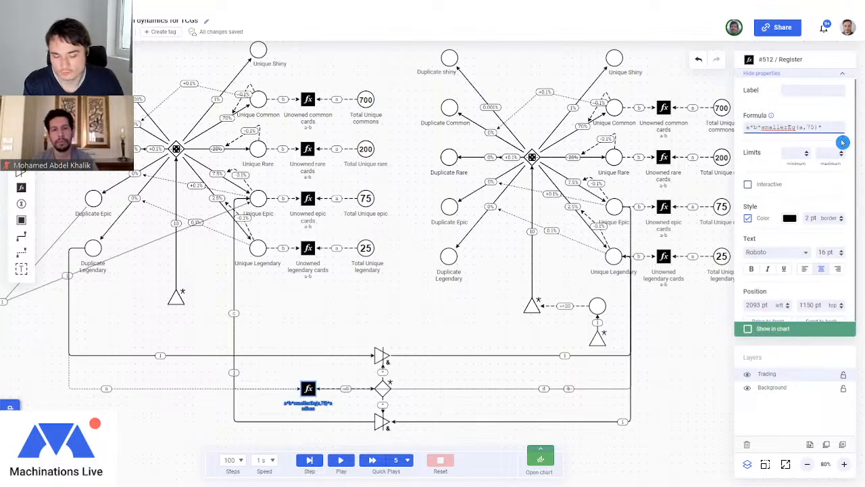
click(329, 377)
click(308, 388)
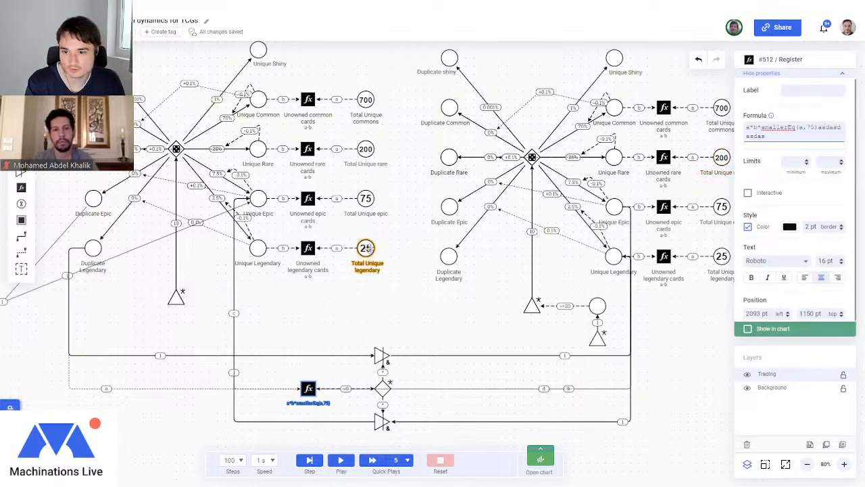
click(364, 266)
click(307, 388)
click(832, 125)
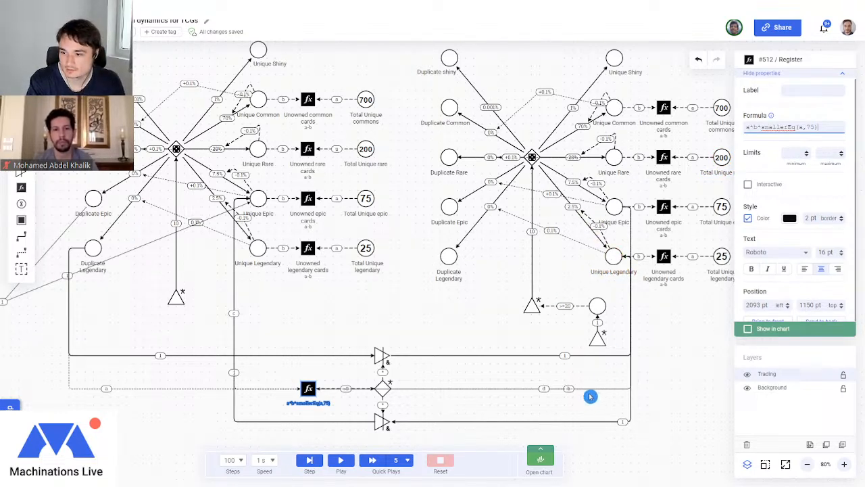
Check the b and d state connections from Player 3's pools and extend the trade register's formula with *smallerEq(d,25).
click(544, 390)
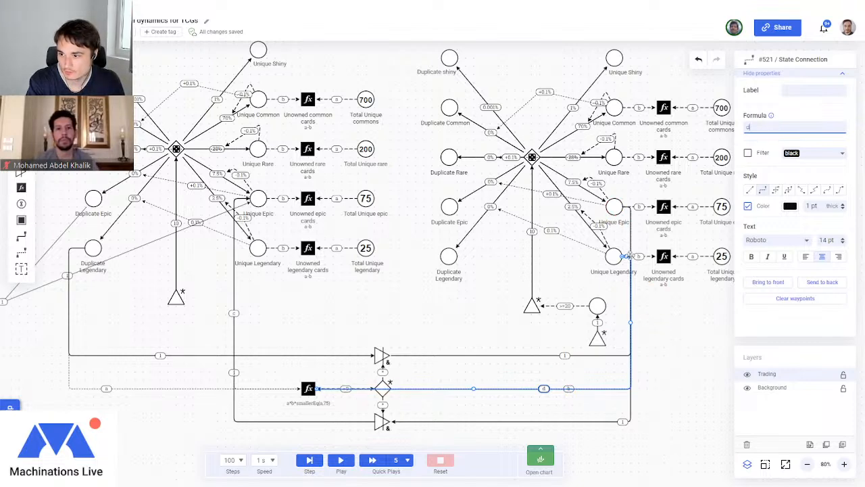
click(630, 233)
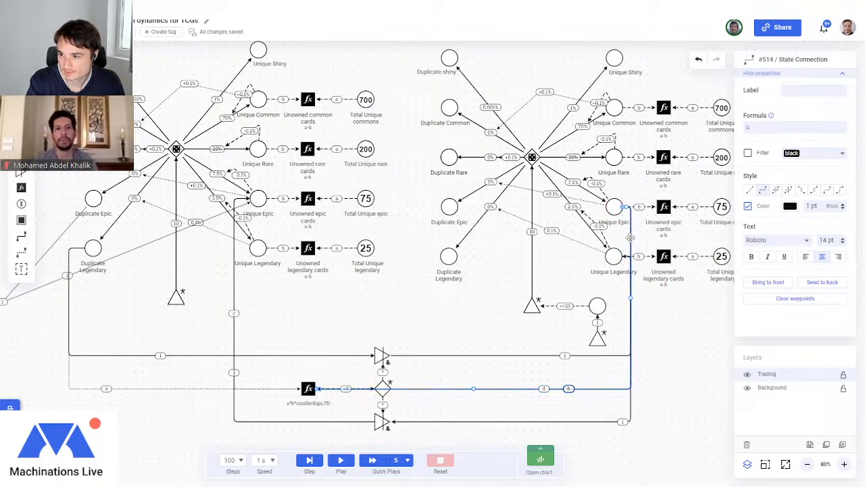
click(626, 257)
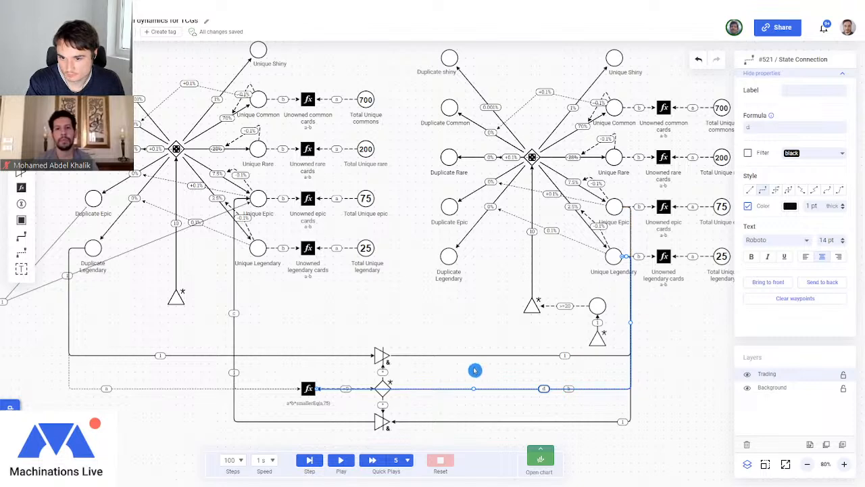
click(338, 354)
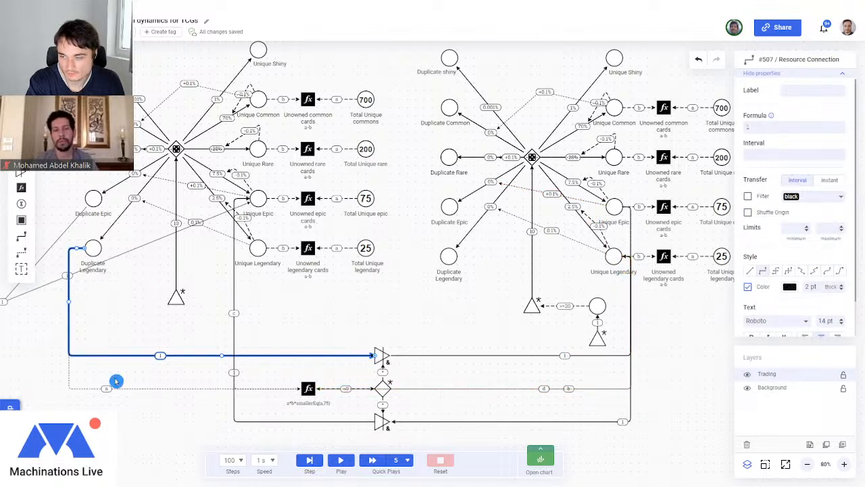
click(615, 257)
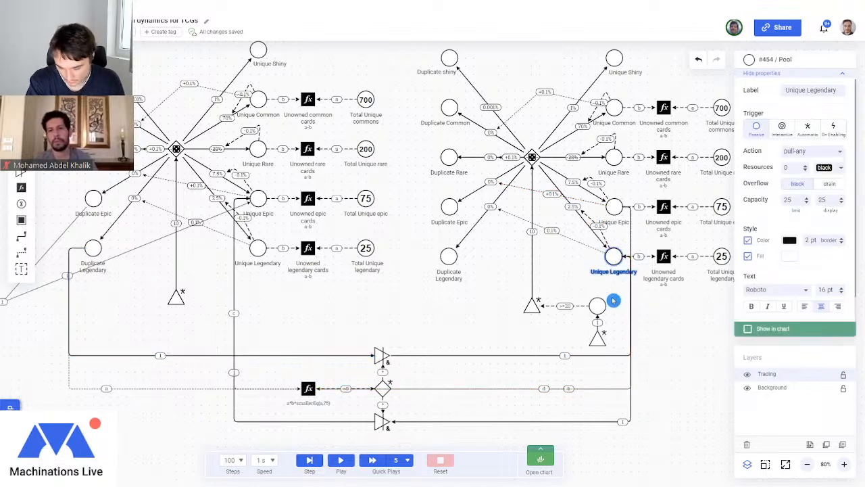
click(630, 267)
click(308, 388)
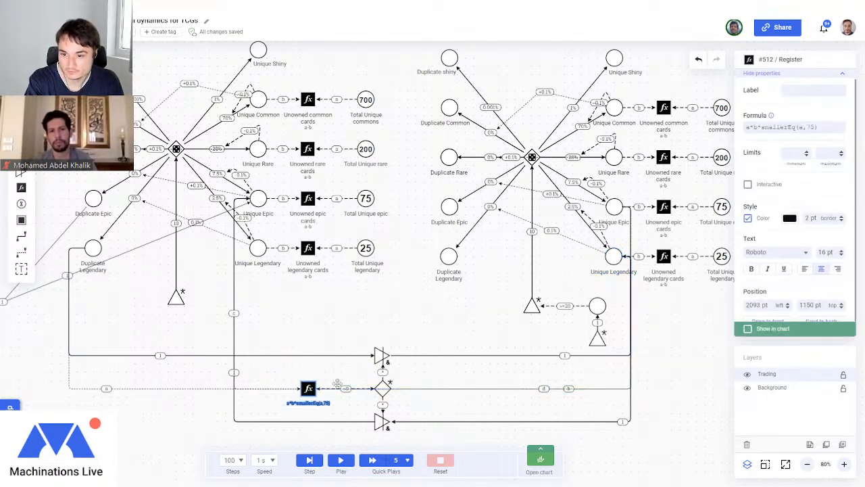
click(826, 128)
text(*smallerEq(d,25)
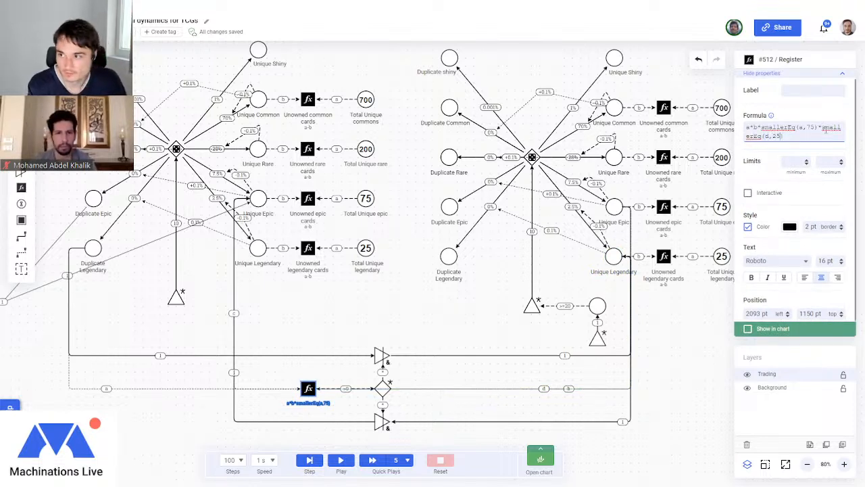
key(Return)
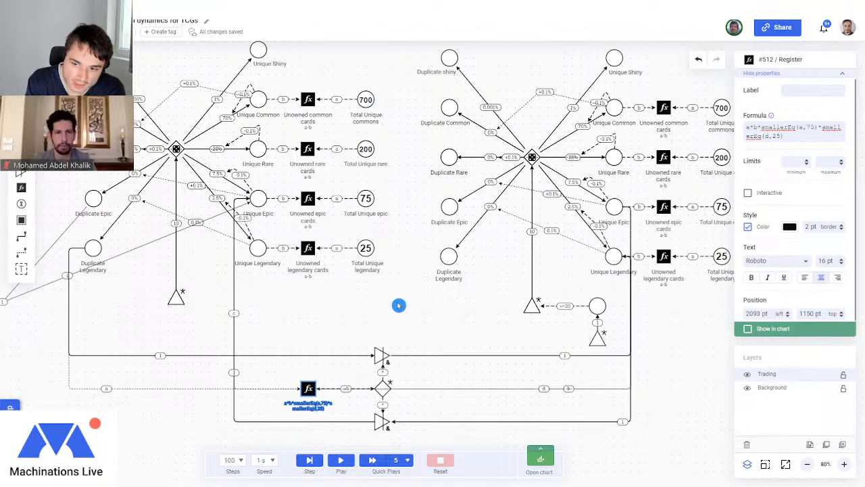
Set the starting resources of Player 2's Unique Epic pool to 75.
click(258, 198)
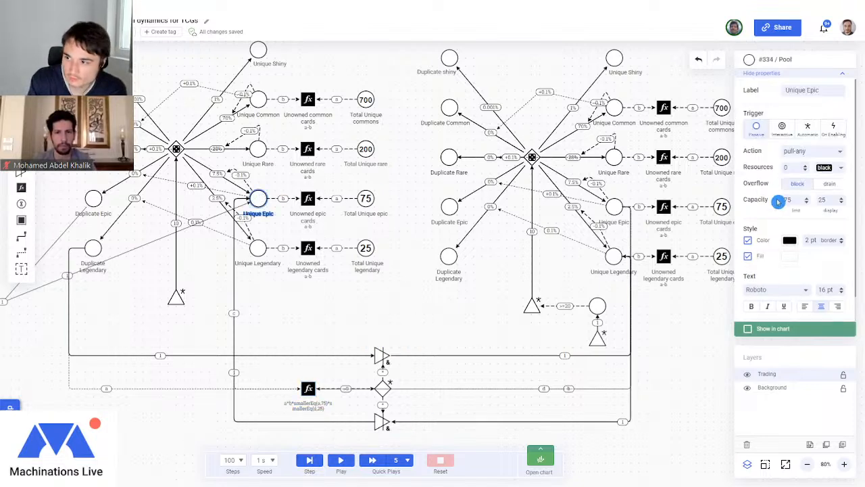
drag(789, 168, 771, 169)
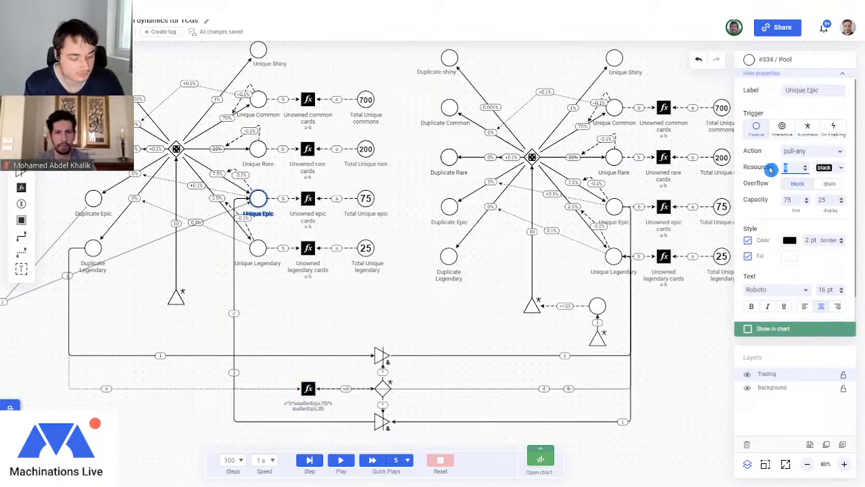
click(319, 326)
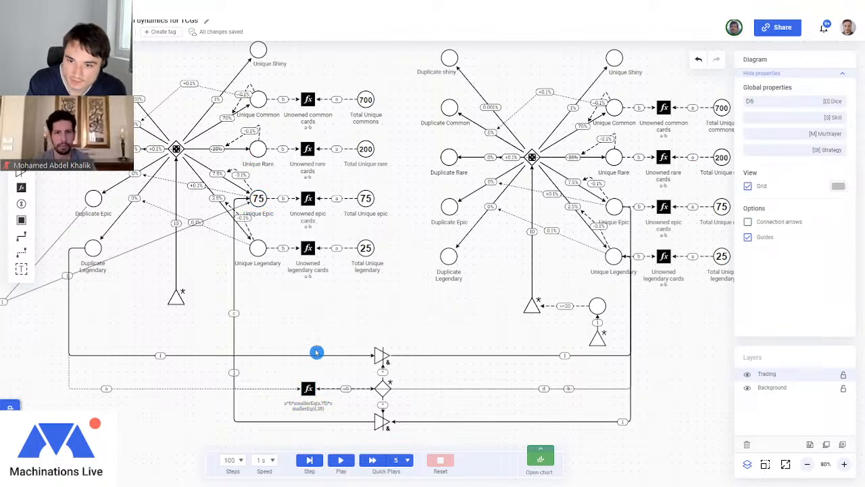
Give Player 2's Duplicate Legendary pool and Player 3's Unique Epic pool a small stock of starting resources.
click(93, 246)
drag(804, 168, 774, 172)
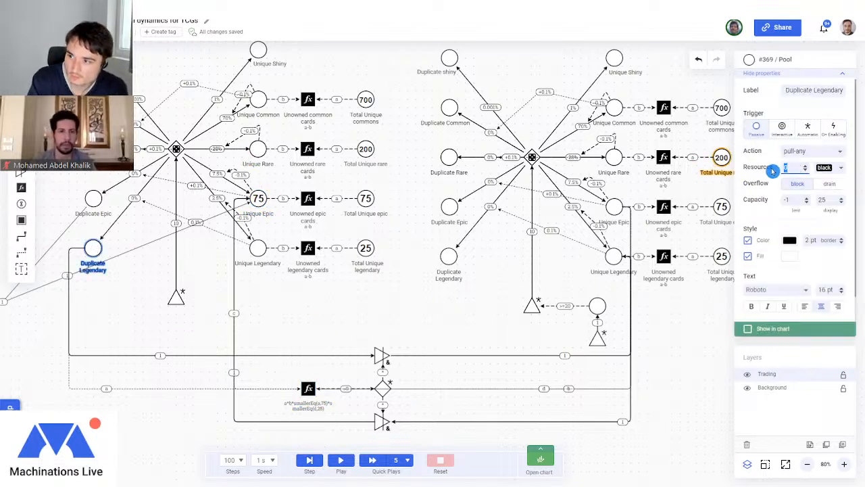
text(3)
click(458, 319)
click(615, 206)
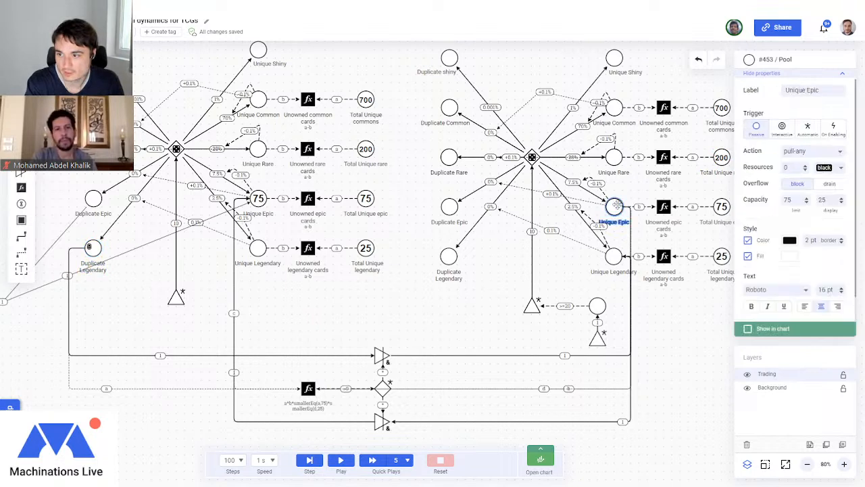
drag(792, 169, 684, 230)
text(3)
click(562, 271)
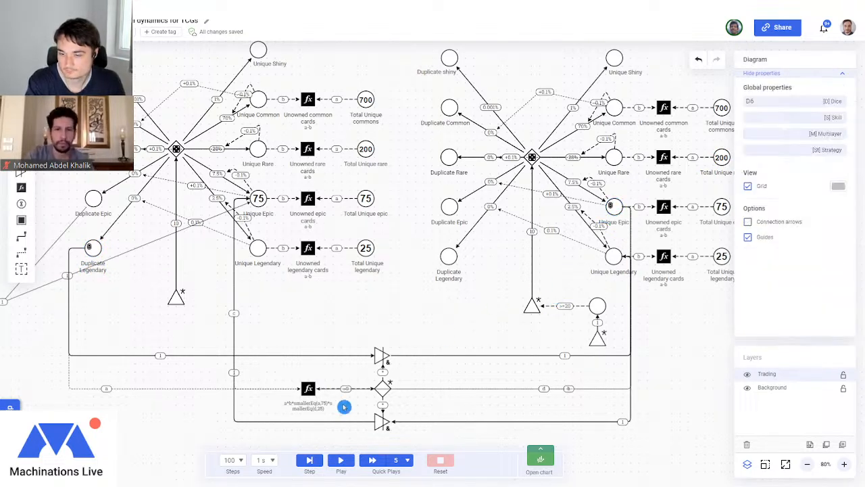
Run the simulation briefly, reset it and advance it one step to test the trade with a full Unique Epic pool.
click(341, 460)
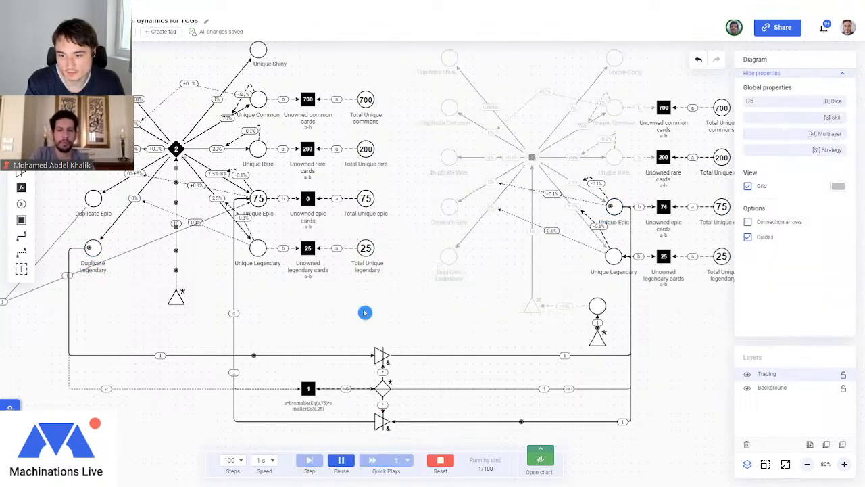
click(440, 460)
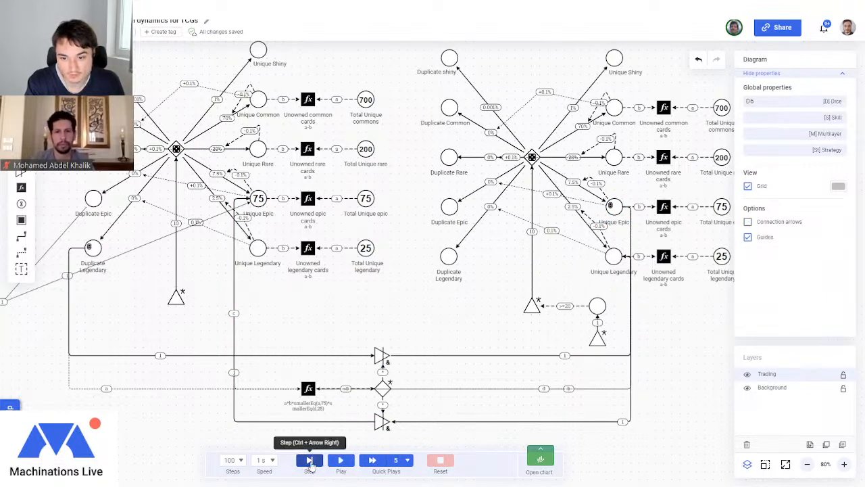
click(310, 460)
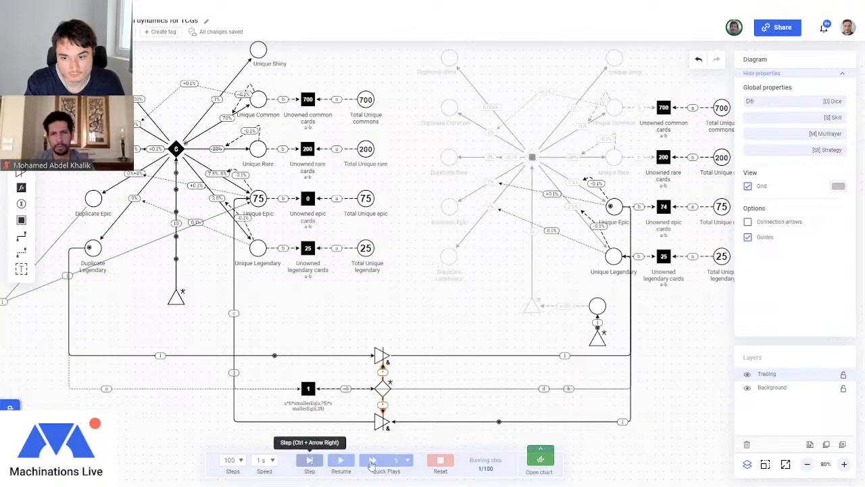
Reset the simulation and replace both smallerEq functions in the trade register's formula with smaller.
click(441, 460)
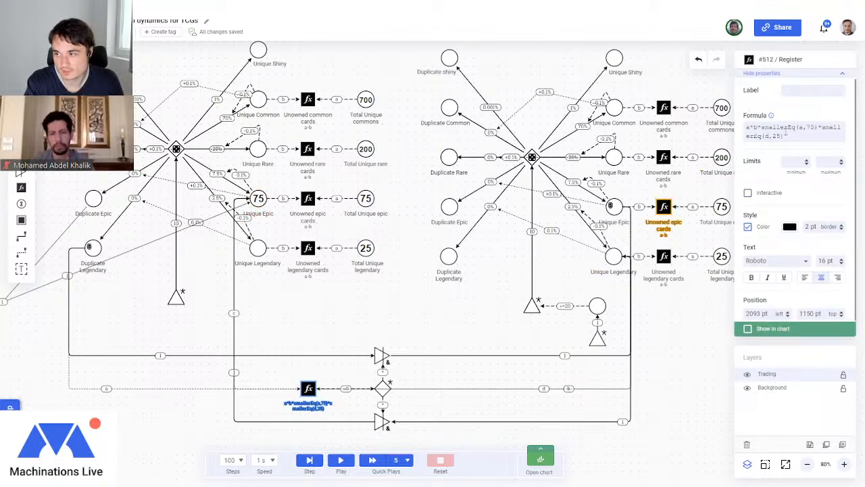
click(794, 127)
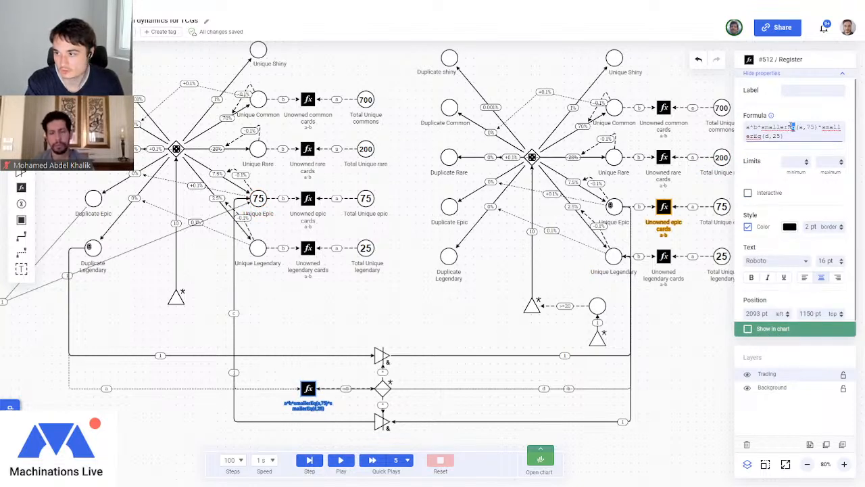
key(BackSpace)
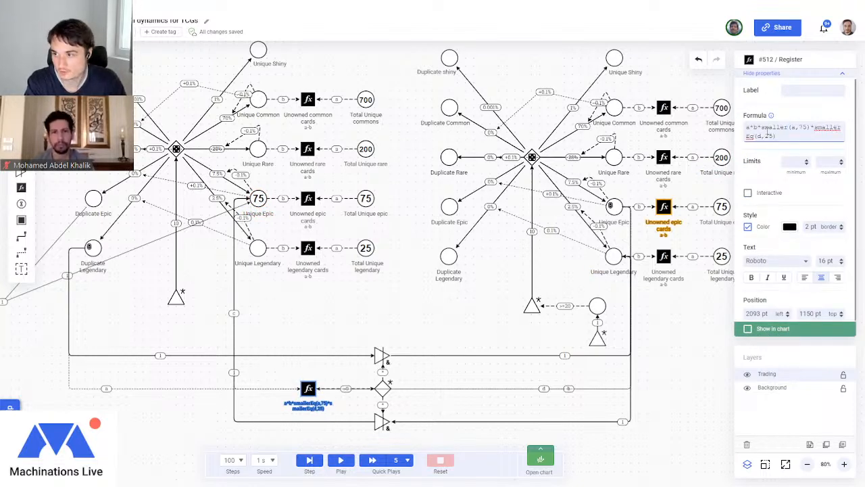
key(BackSpace)
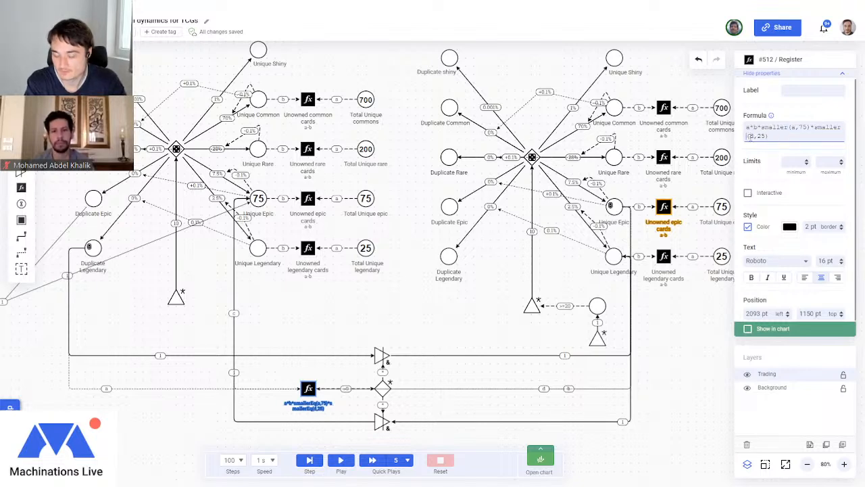
click(370, 309)
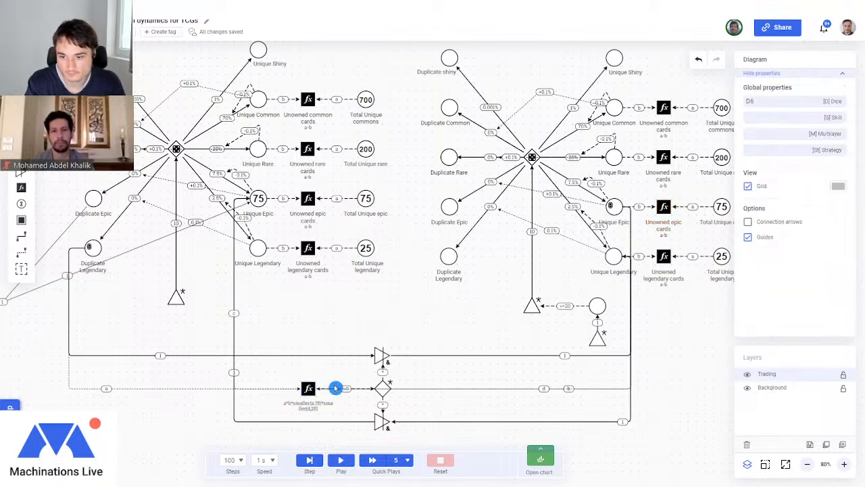
Advance the simulation one step and reset it, twice, to test the trade with the strict comparison.
click(309, 460)
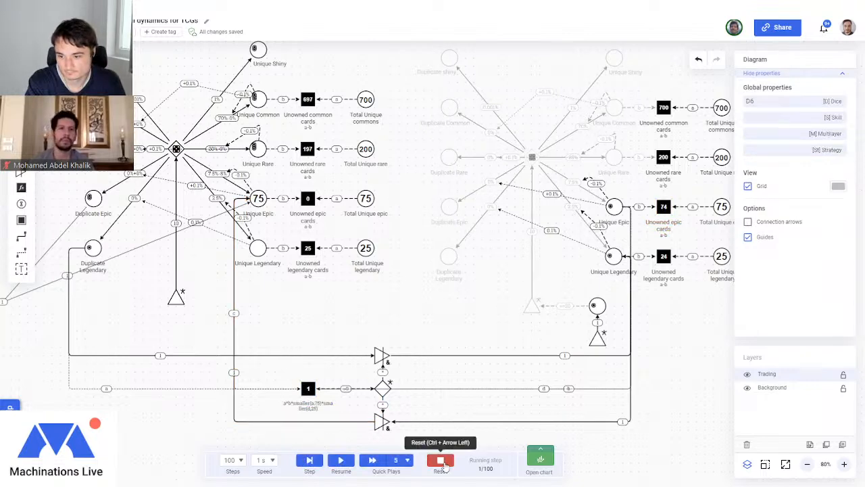
click(444, 465)
click(311, 464)
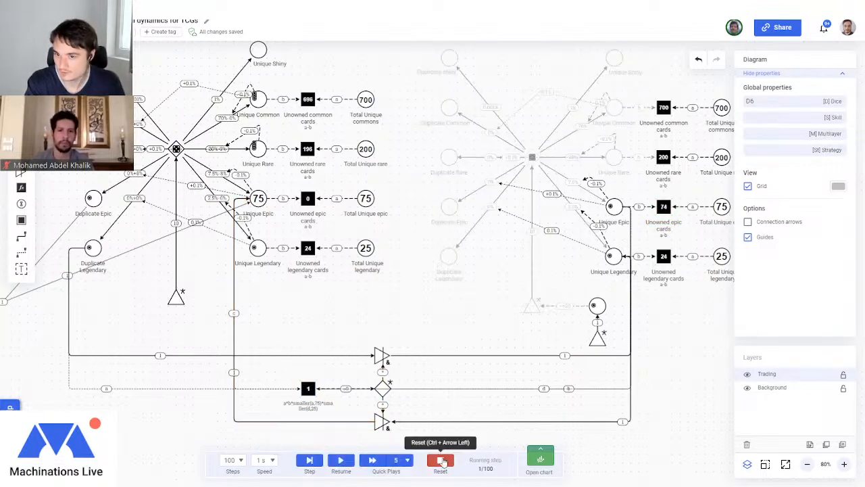
click(444, 462)
Check the state connection from Player 2's Unique Epic pool and change the register's formula to a*b*smaller(c,75)*smaller(d,25).
click(233, 312)
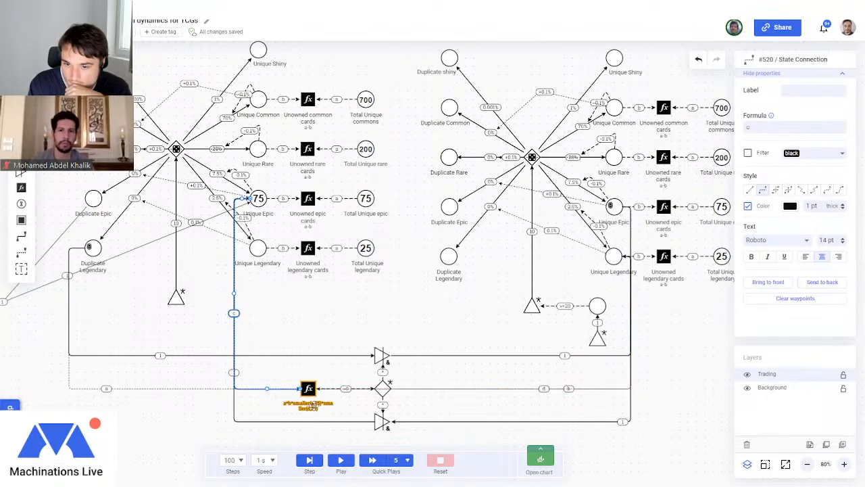
click(306, 388)
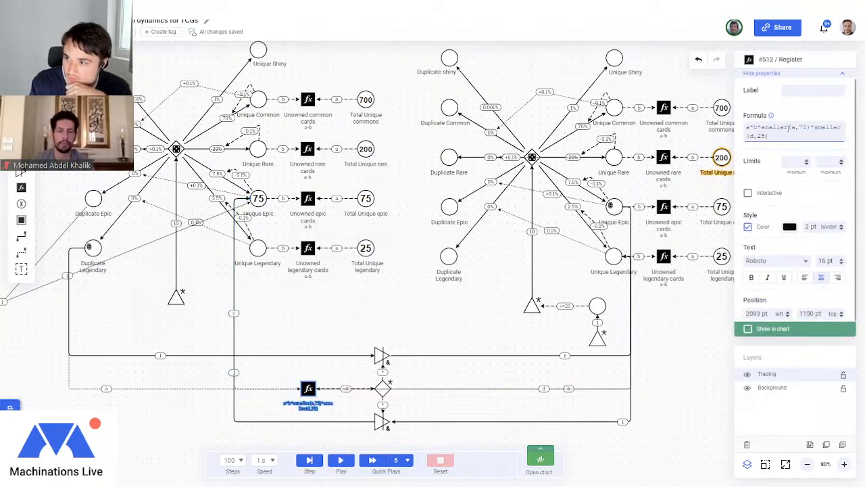
double_click(793, 127)
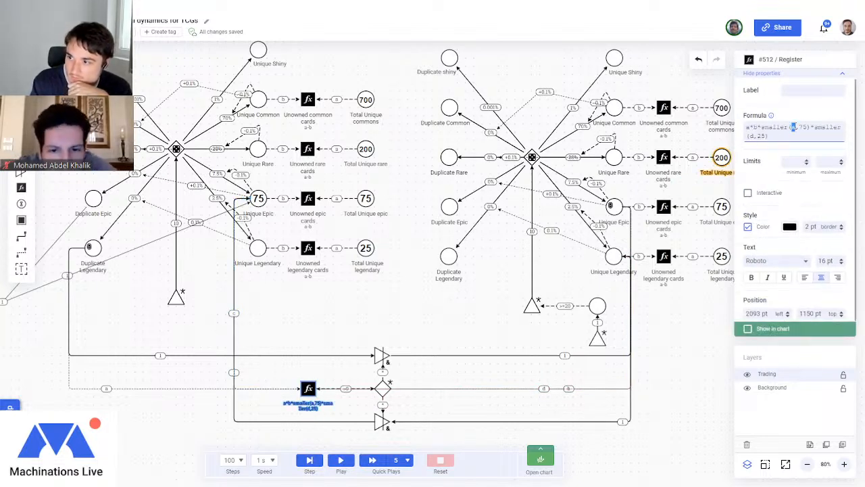
click(240, 310)
Run single simulation steps to test whether Player 2's full Unique Epic pool blocks the trade.
key(ctrl+Right)
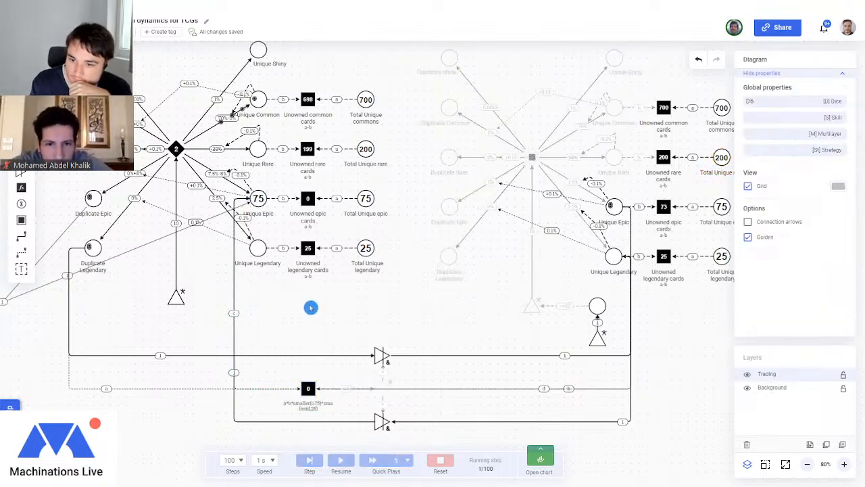
click(310, 460)
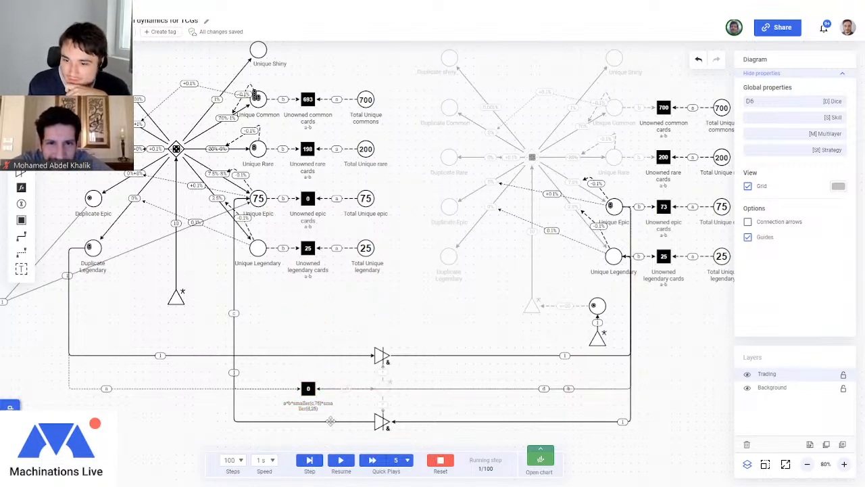
click(309, 465)
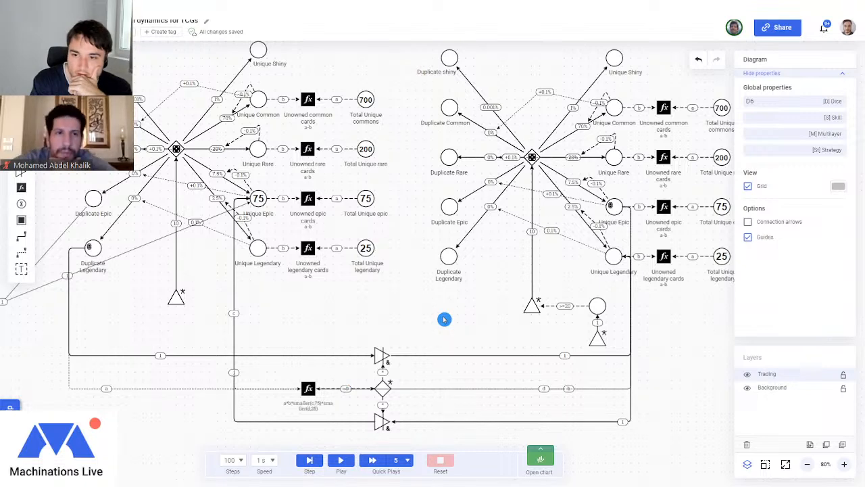
Set the starting resources to 0 in Player 2's Duplicate Legendary and Unique Epic pools and in Player 3's Unique Epic pool.
click(94, 248)
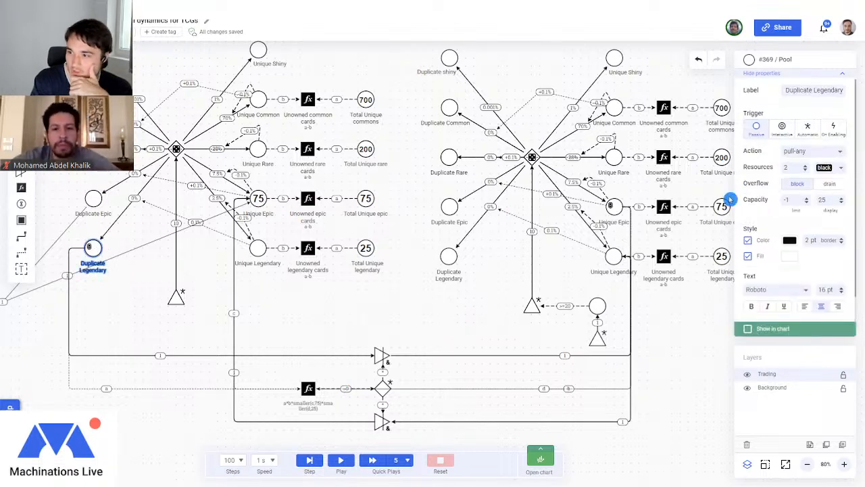
drag(795, 169, 769, 173)
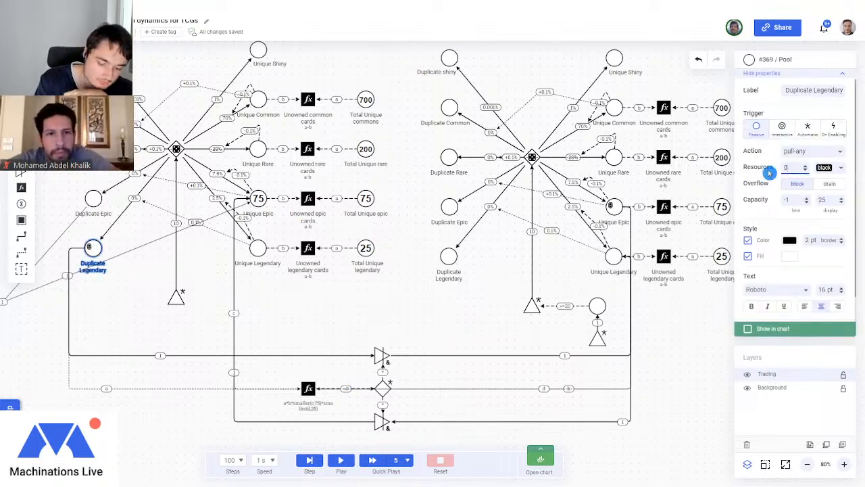
click(612, 206)
drag(789, 168, 781, 171)
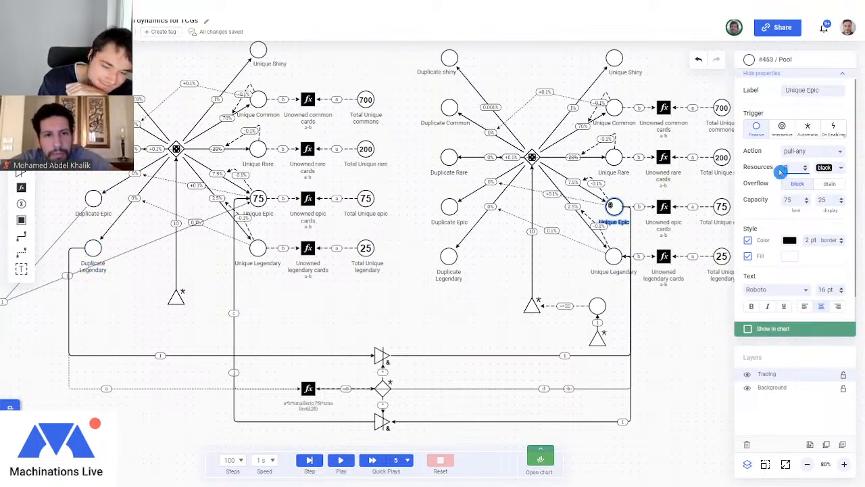
click(261, 198)
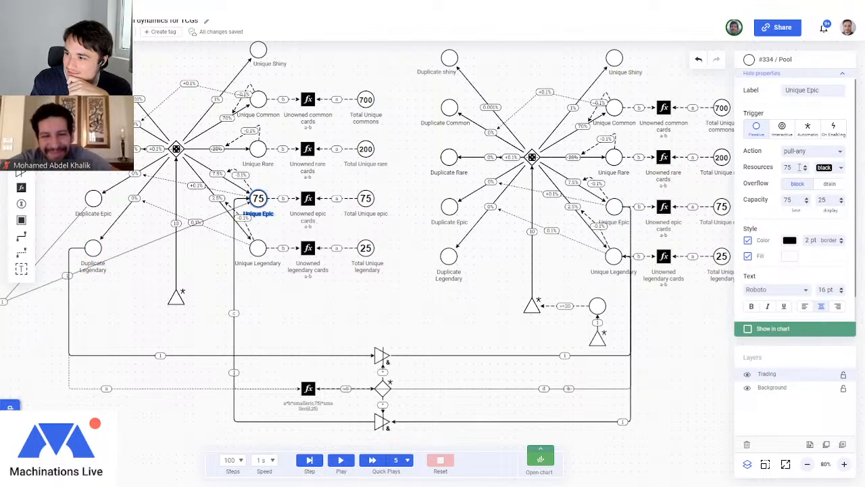
drag(799, 167, 779, 169)
key(Return)
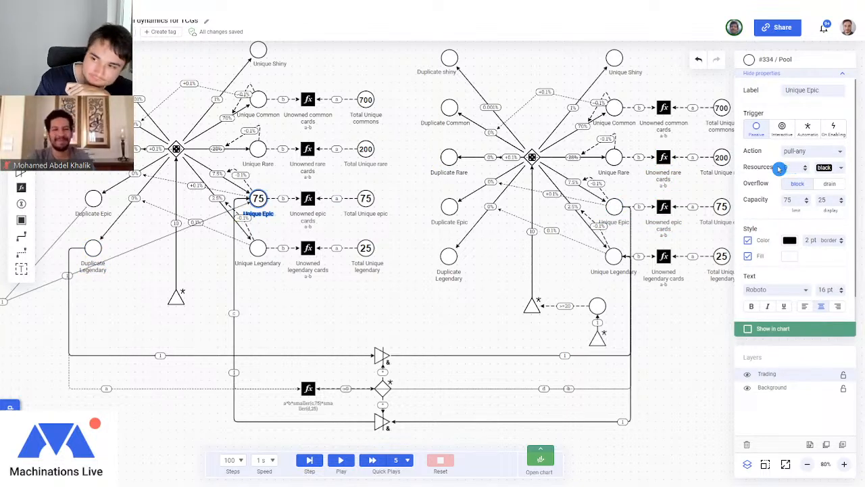
Add an automatic source and a pool below Player 1's card source and link them with a resource connection.
drag(158, 320, 423, 265)
drag(474, 171, 420, 265)
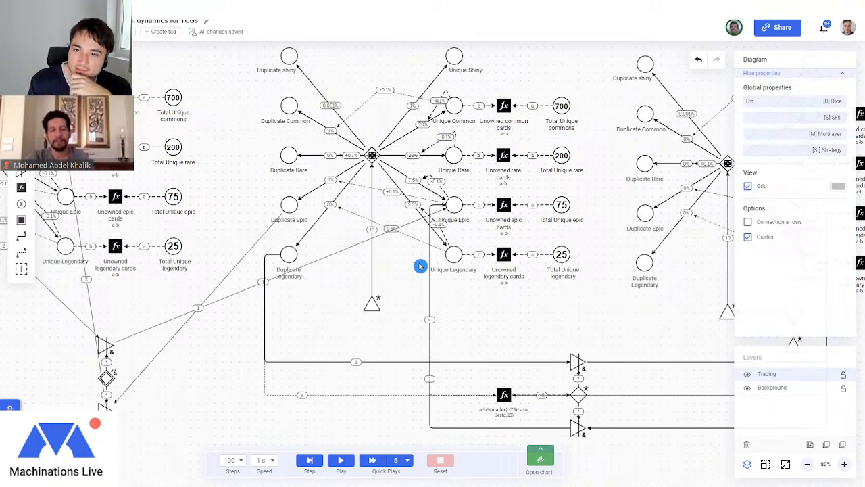
drag(328, 317, 150, 304)
scroll(385, 311, down, 1)
scroll(385, 311, down, 1)
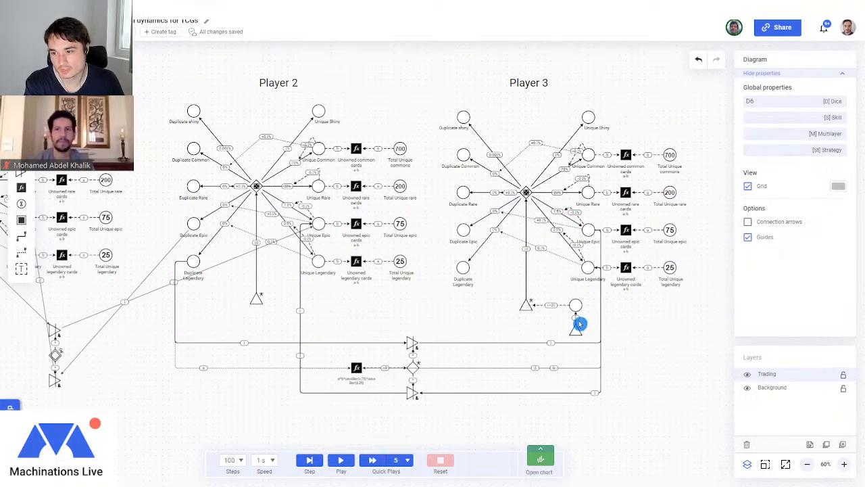
scroll(572, 327, up, 2)
scroll(254, 325, left, 3)
drag(243, 329, 467, 334)
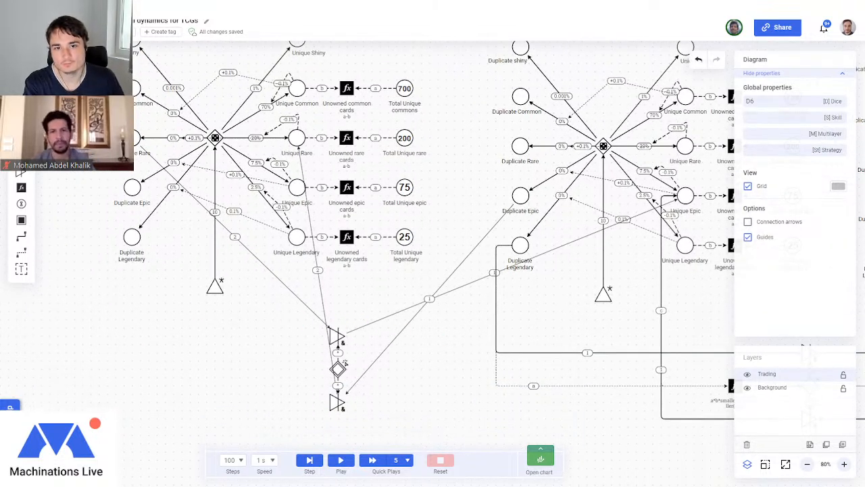
click(150, 327)
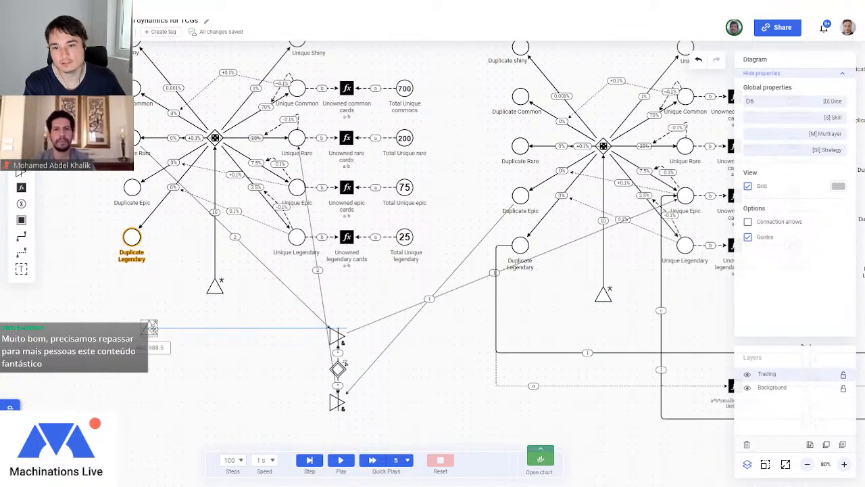
key(q)
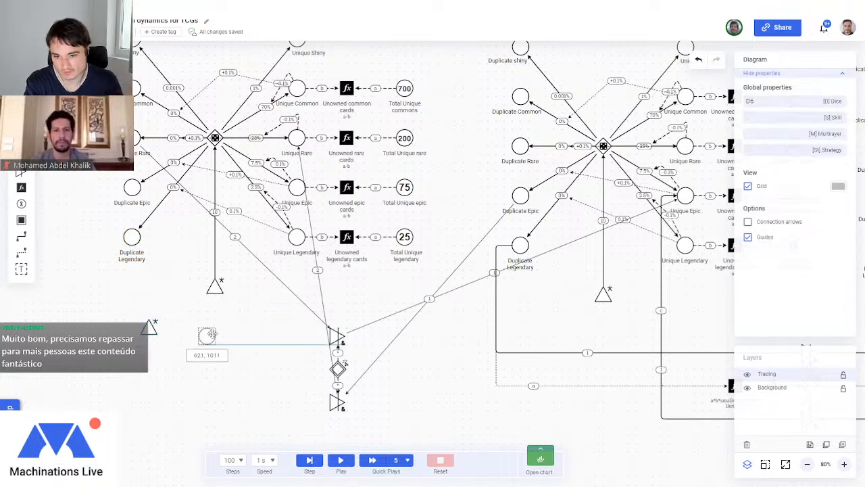
click(215, 327)
click(26, 241)
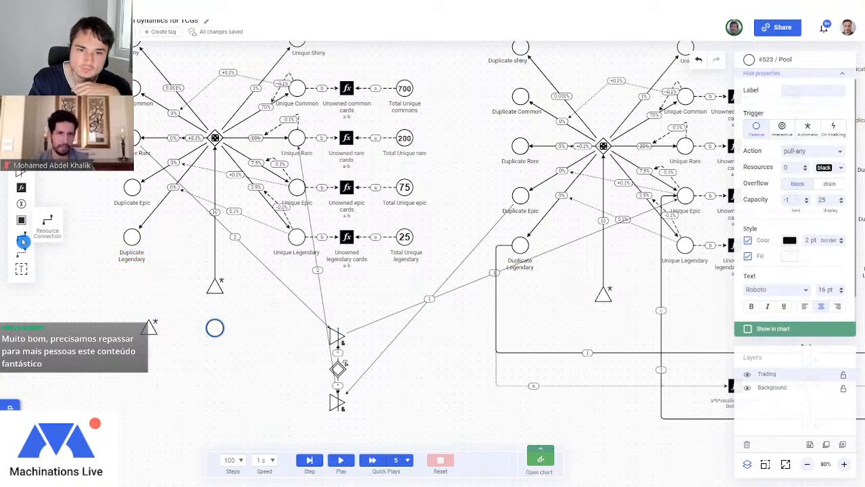
drag(150, 327, 212, 329)
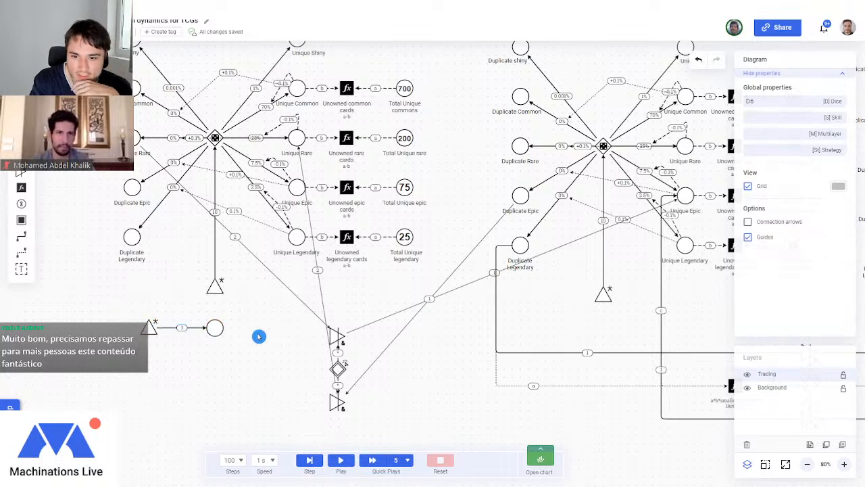
Draw a state connection from the new pool to Player 1's card source and set its formula to <20.
click(21, 252)
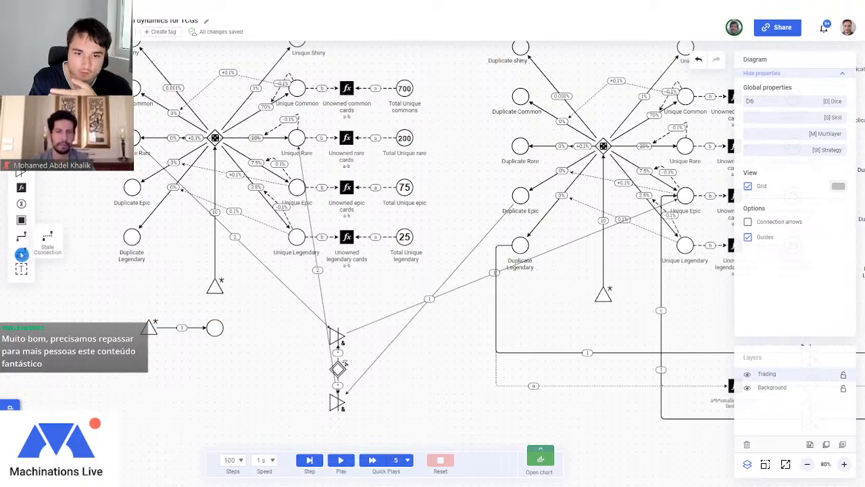
drag(215, 327, 220, 289)
click(255, 323)
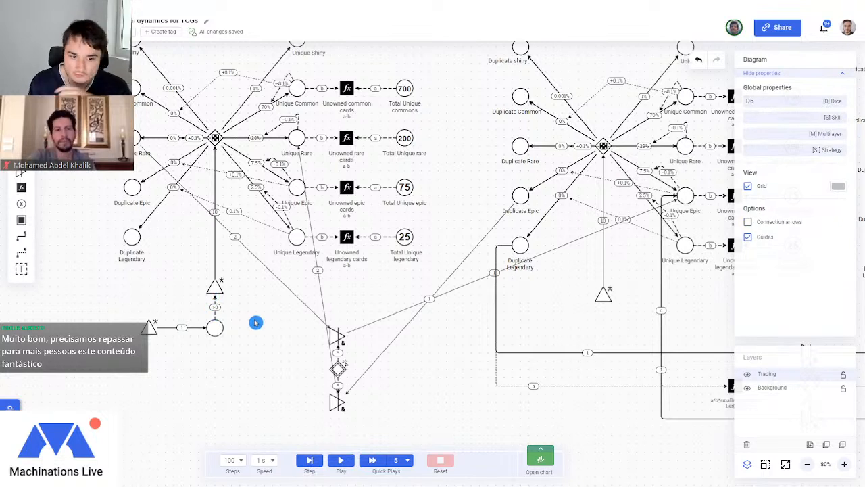
click(214, 301)
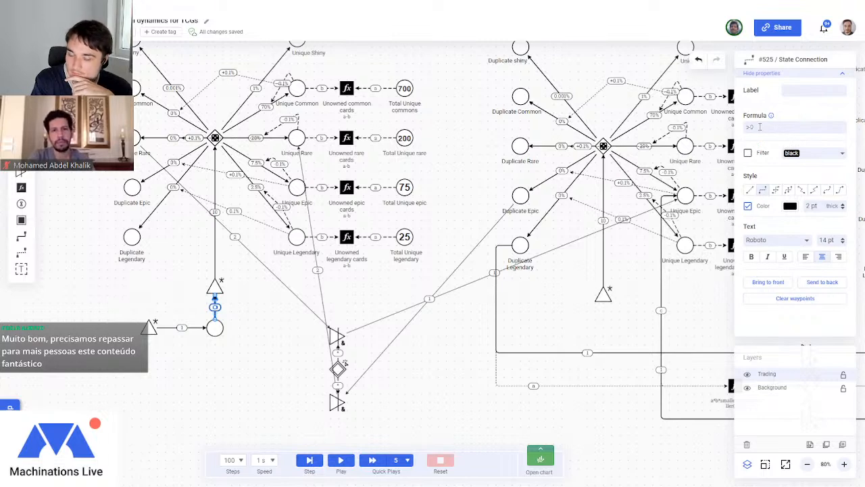
double_click(760, 126)
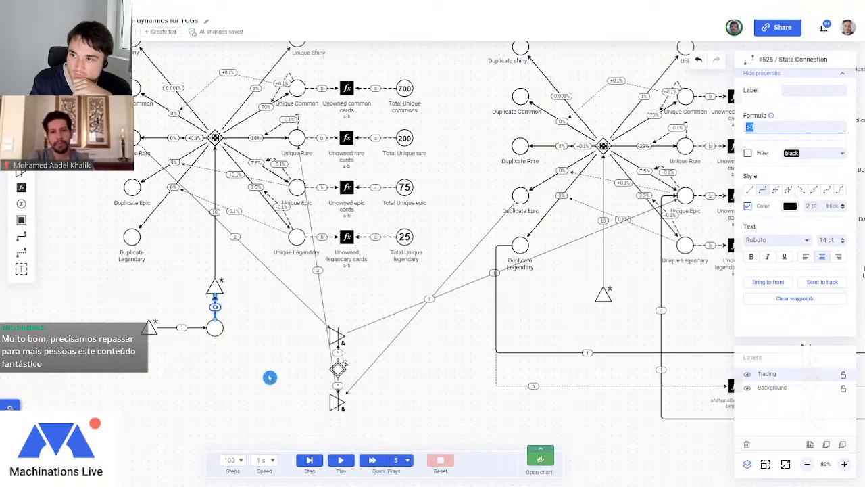
text(<)
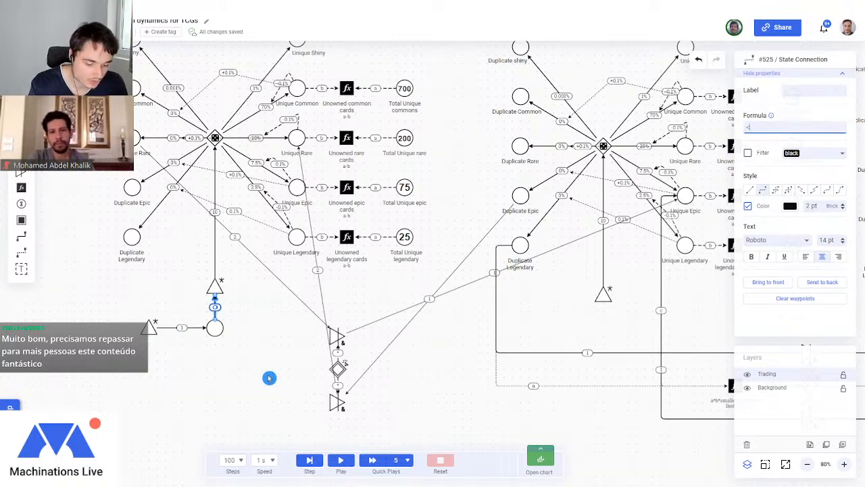
text(20)
key(Return)
Draw a state connection from the same pool to Player 2's card source with the formula <20.
drag(442, 337, 349, 352)
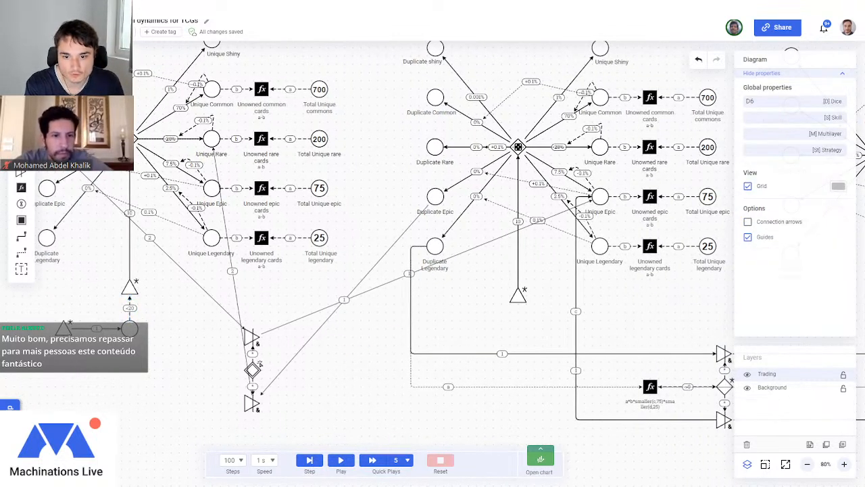
click(23, 255)
drag(131, 330, 518, 298)
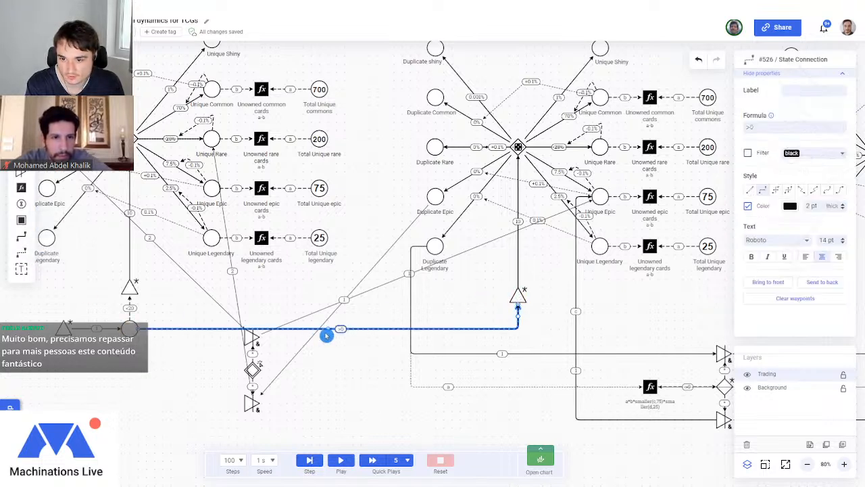
drag(758, 127, 734, 127)
text(<20)
key(Return)
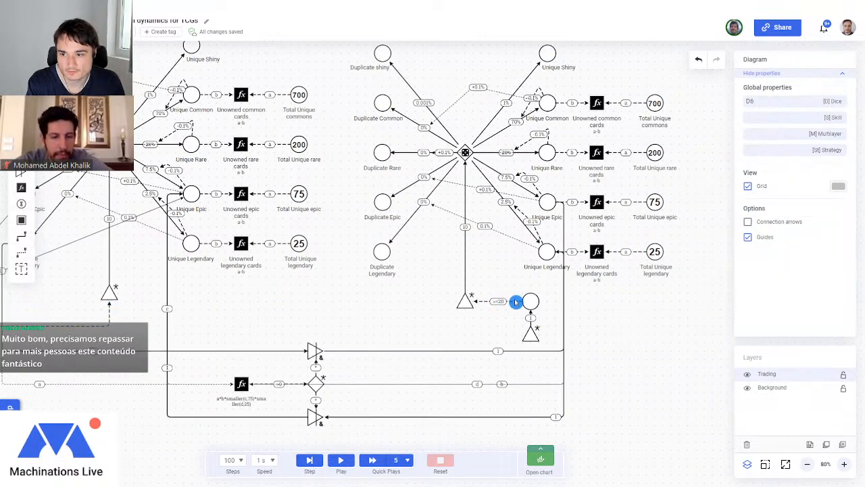
Set the formula of the state connection from the new pool to Player 3's card source to 20..40.
click(513, 301)
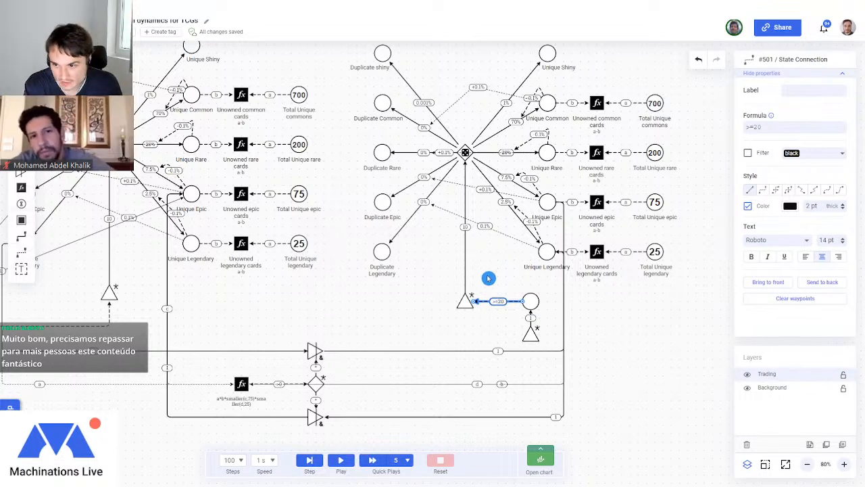
click(491, 277)
click(482, 301)
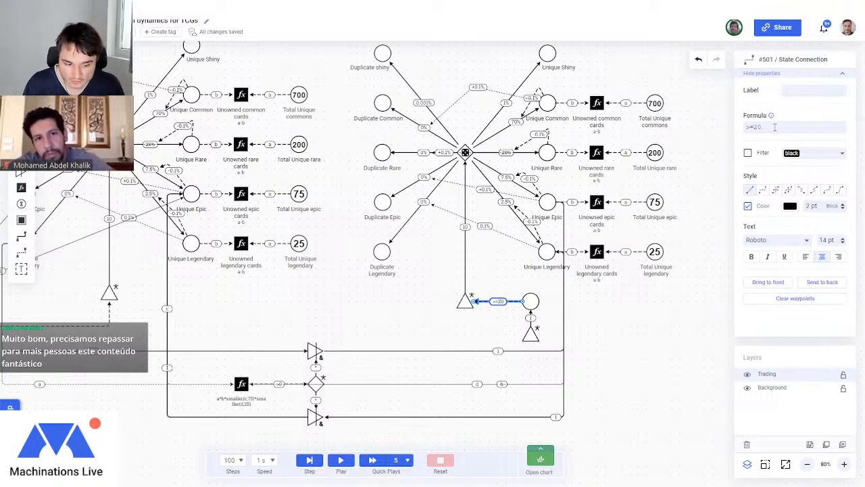
drag(775, 127, 718, 128)
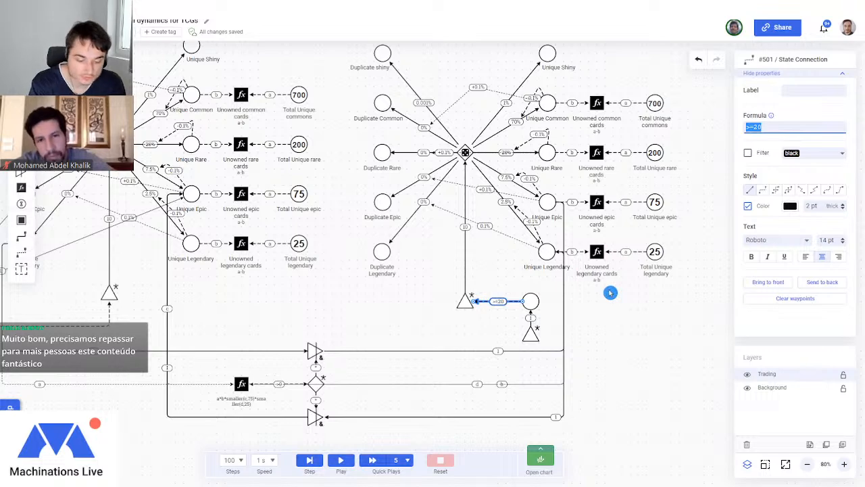
text(20..40)
key(Return)
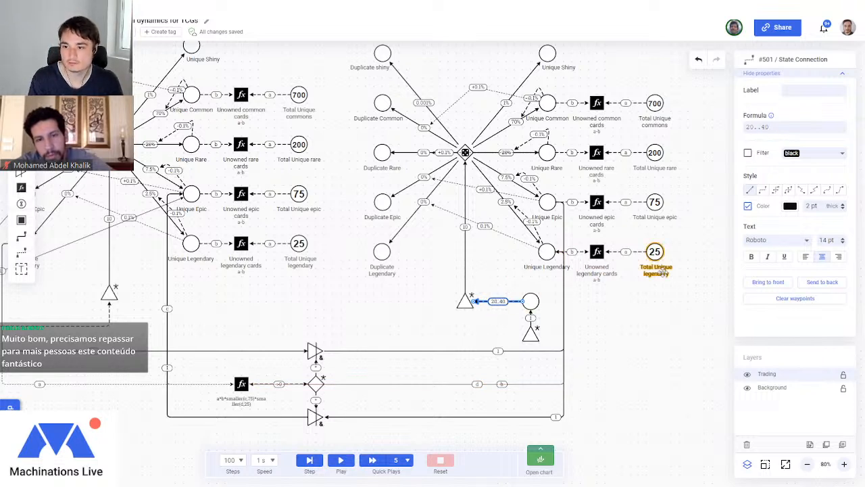
click(530, 300)
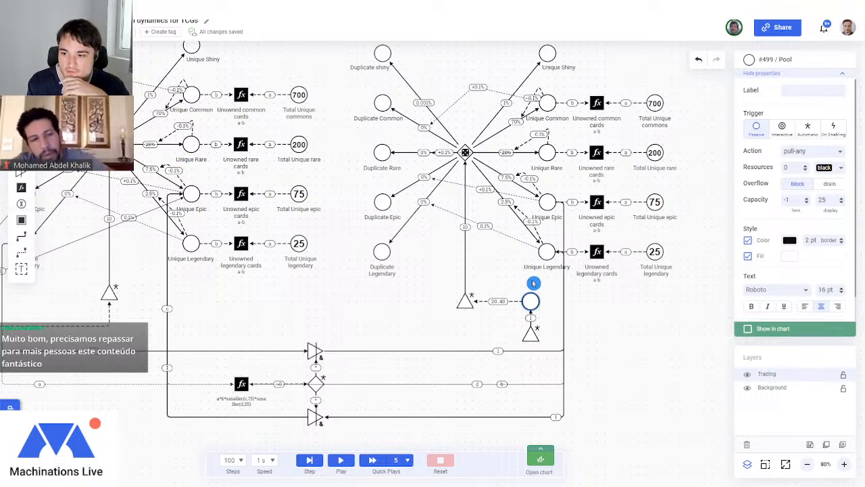
click(518, 301)
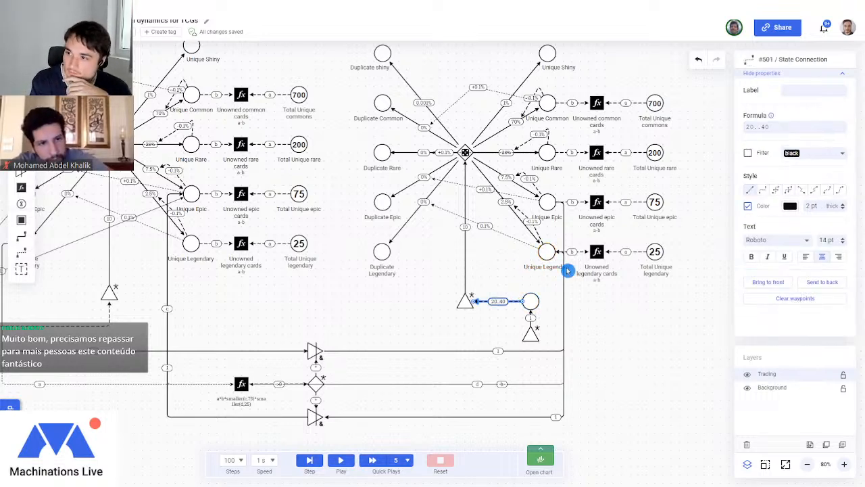
Delete the old trade converters and gate between Players 1 and 2, together with their leftover connections.
drag(268, 316, 566, 328)
scroll(506, 267, down, 2)
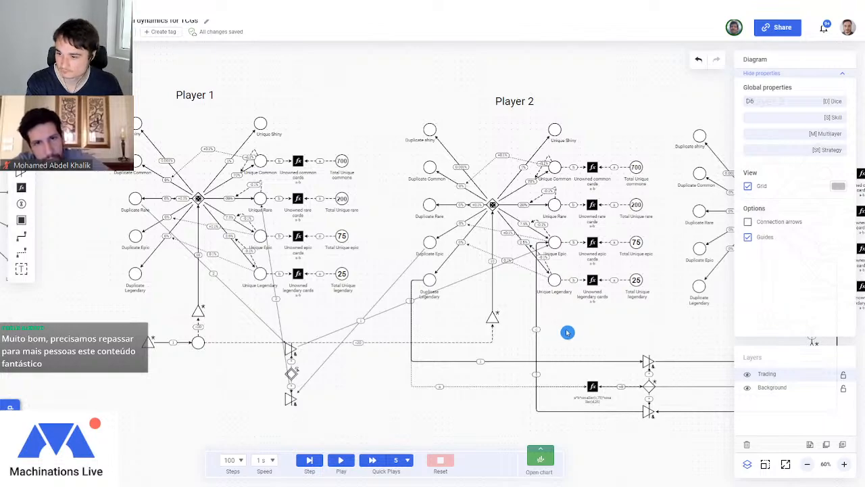
scroll(568, 332, up, 4)
drag(587, 332, 433, 214)
scroll(432, 215, down, 4)
drag(535, 209, 601, 290)
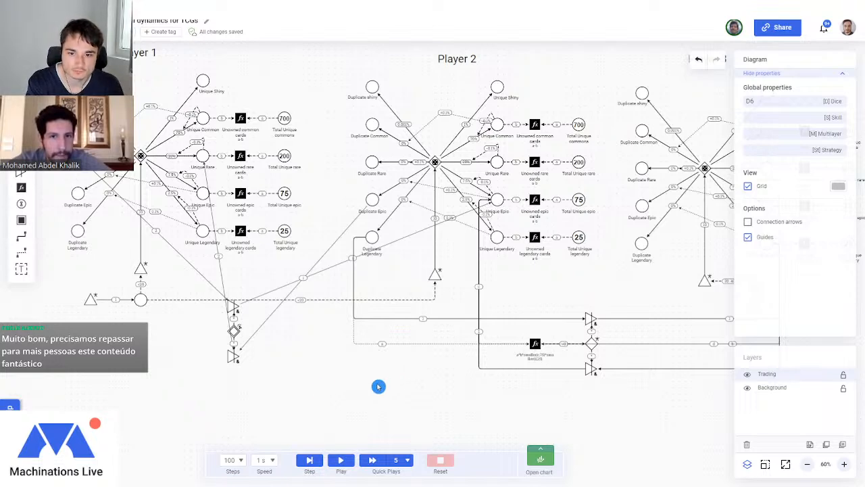
scroll(398, 389, up, 1)
scroll(413, 392, up, 1)
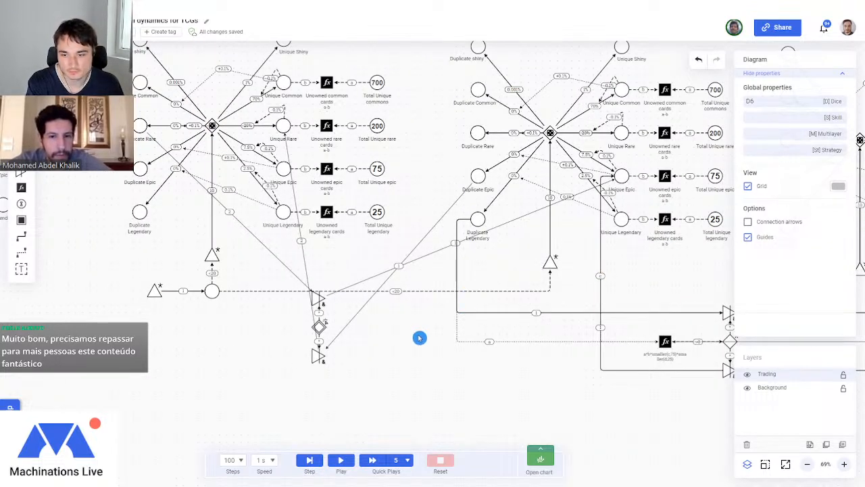
scroll(419, 337, down, 2)
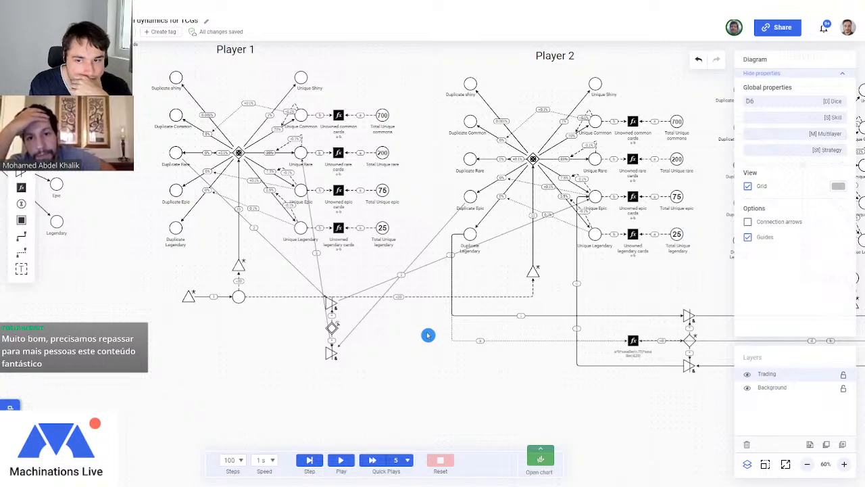
drag(293, 273, 370, 384)
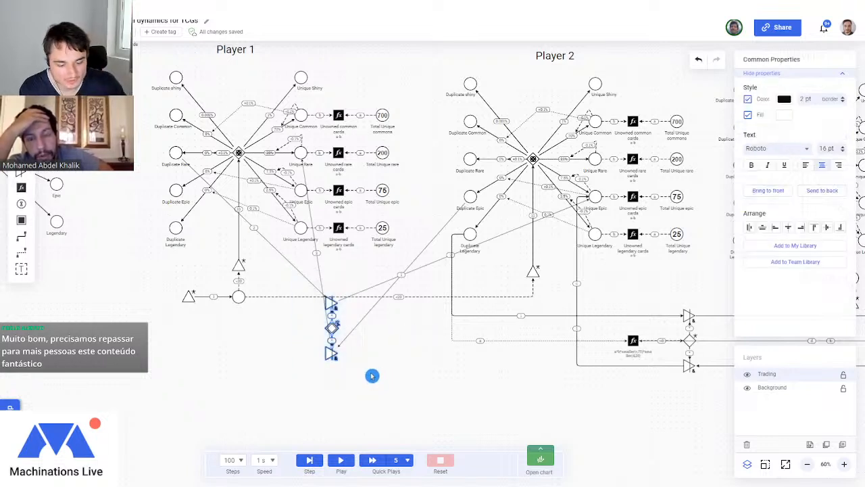
key(Delete)
click(325, 277)
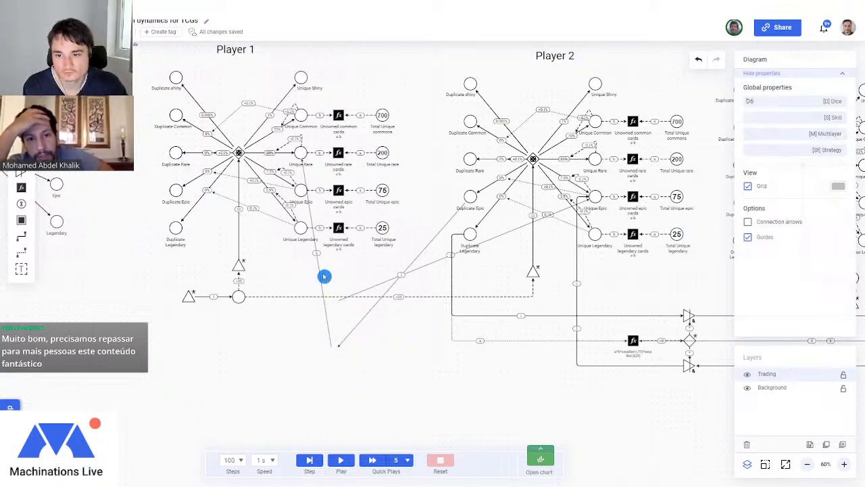
click(358, 294)
key(Delete)
click(392, 292)
key(Delete)
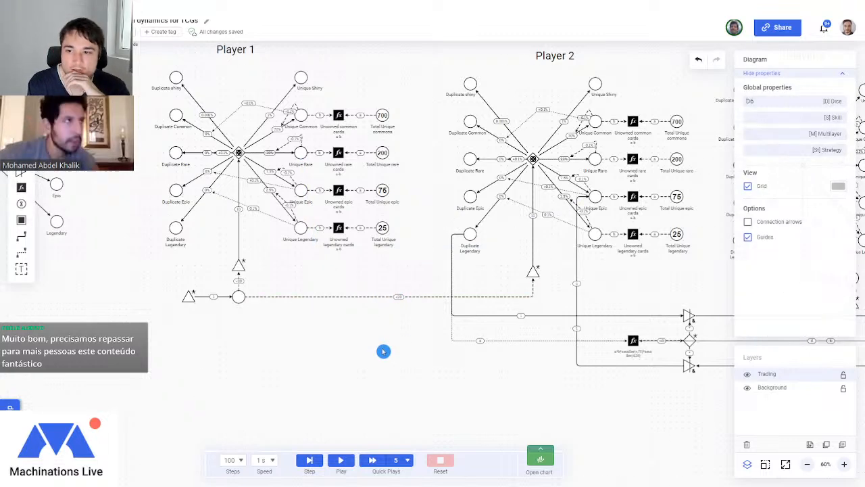
Open the execution chart below the diagram and enlarge its area.
drag(350, 361, 328, 388)
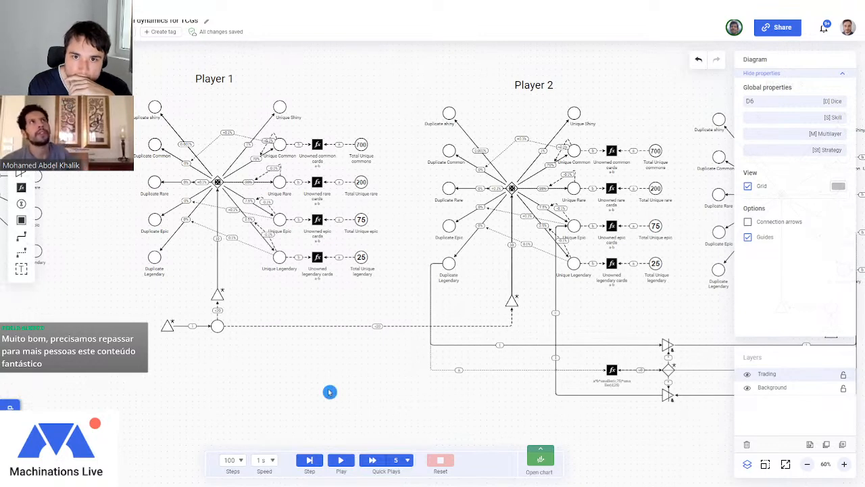
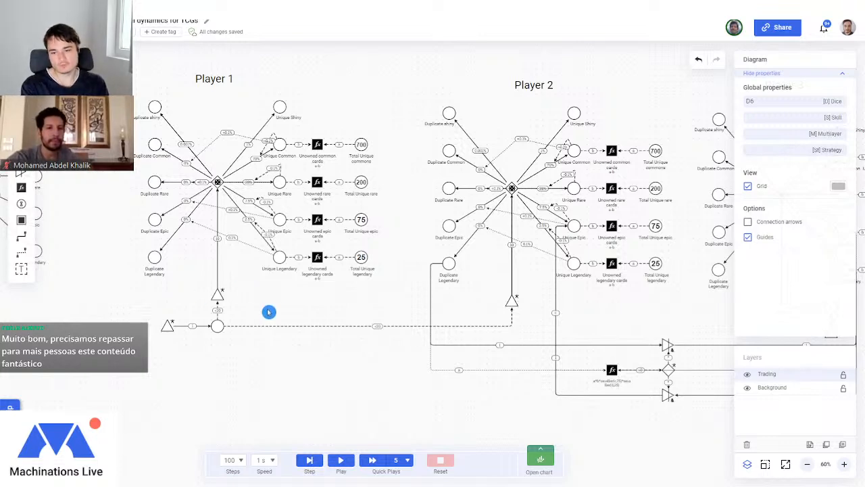
scroll(261, 304, up, 3)
scroll(272, 361, down, 2)
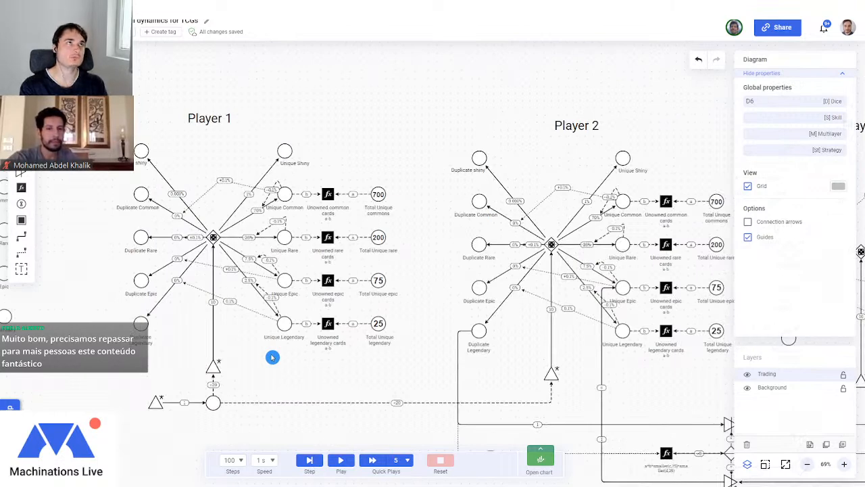
scroll(291, 368, up, 2)
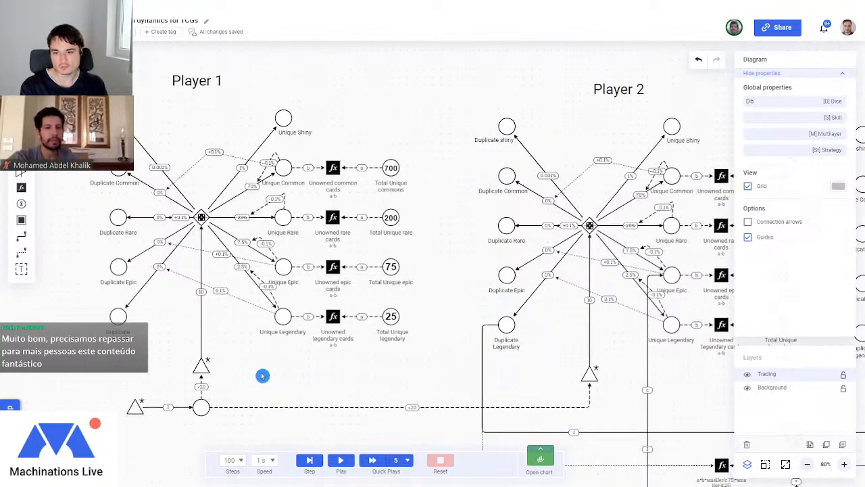
click(541, 456)
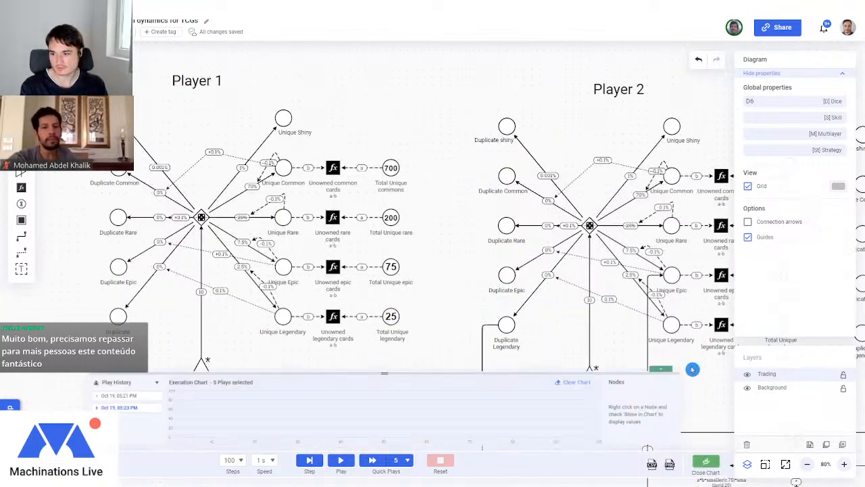
drag(385, 368, 386, 335)
drag(460, 238, 480, 182)
Set the colour of Player 1's Unique Common pool to gray.
right_click(302, 118)
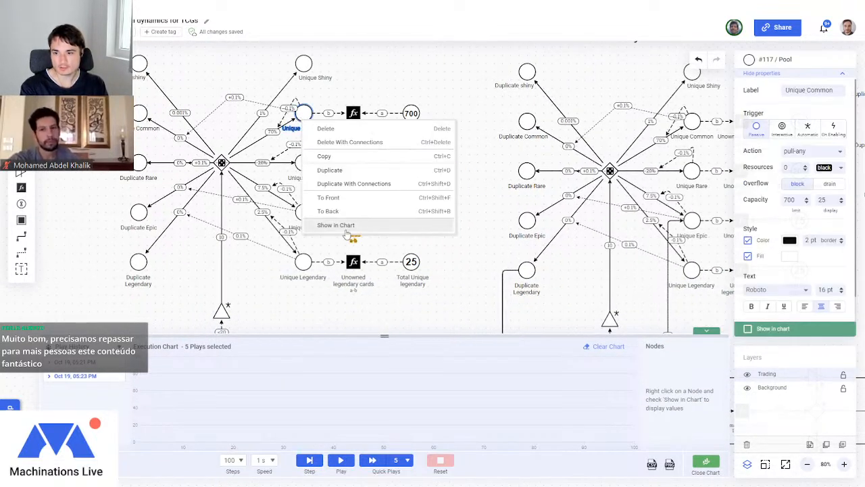
click(506, 97)
click(308, 109)
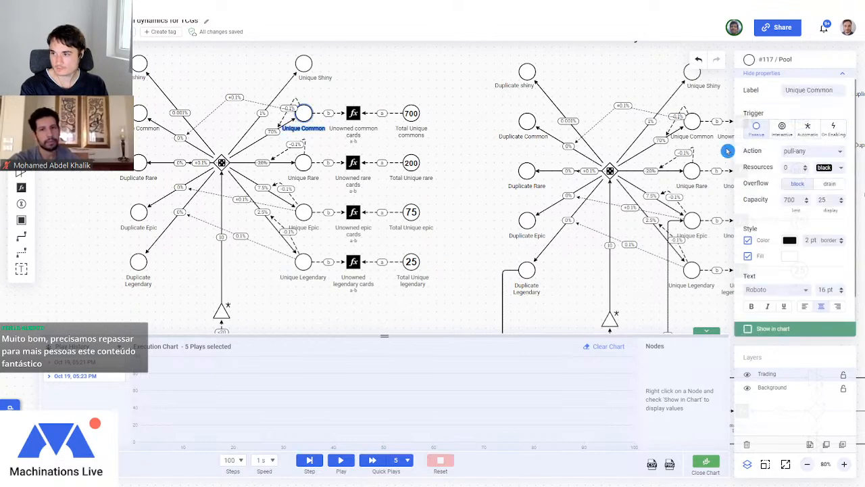
click(791, 253)
scroll(703, 399, down, 15)
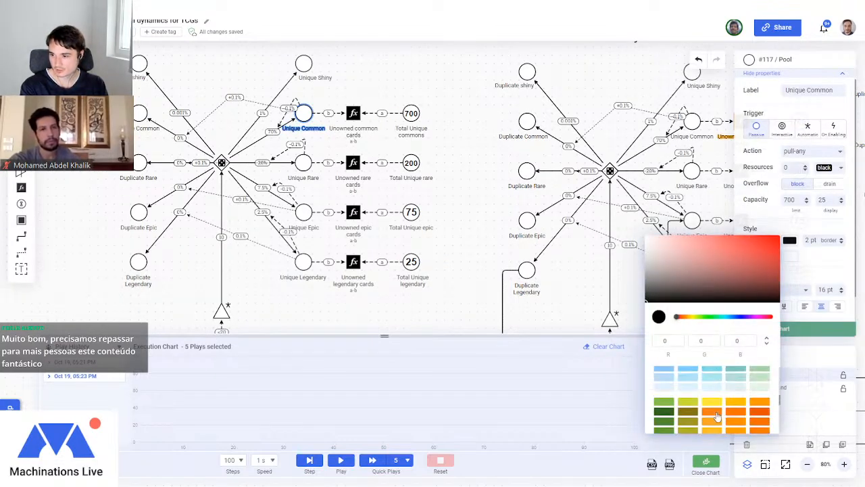
scroll(717, 417, up, 2)
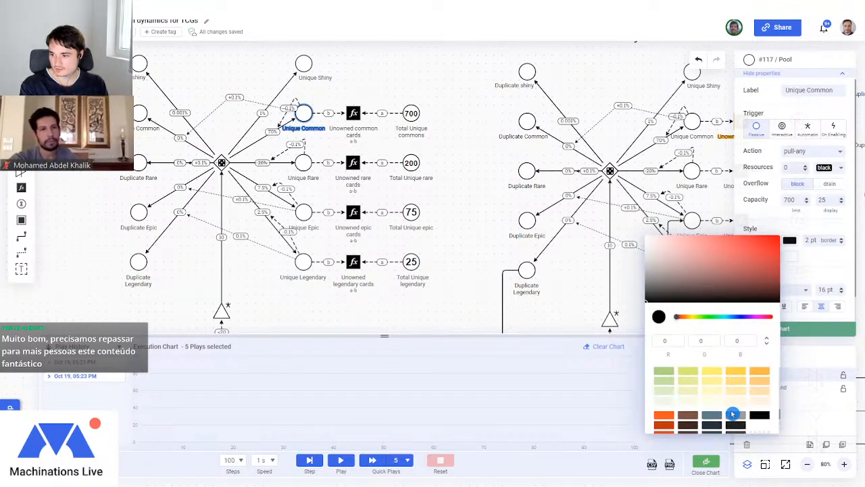
click(735, 414)
click(247, 307)
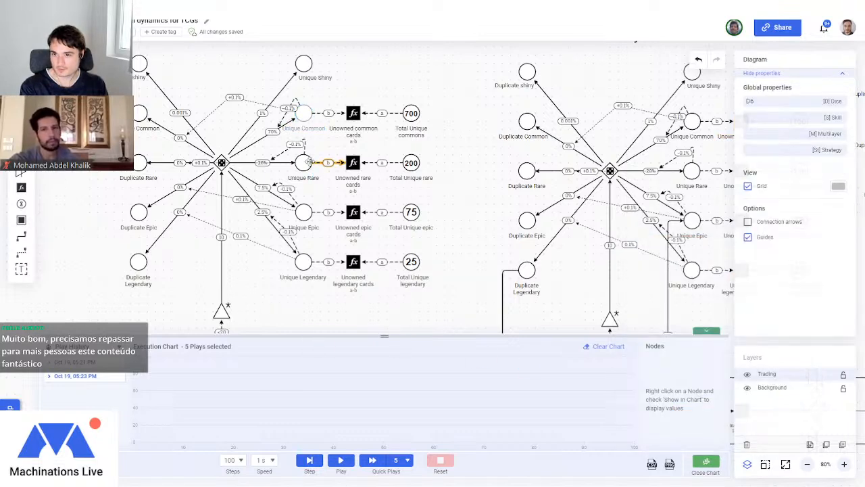
Set the colour of Player 1's Unique Rare pool to blue.
click(304, 162)
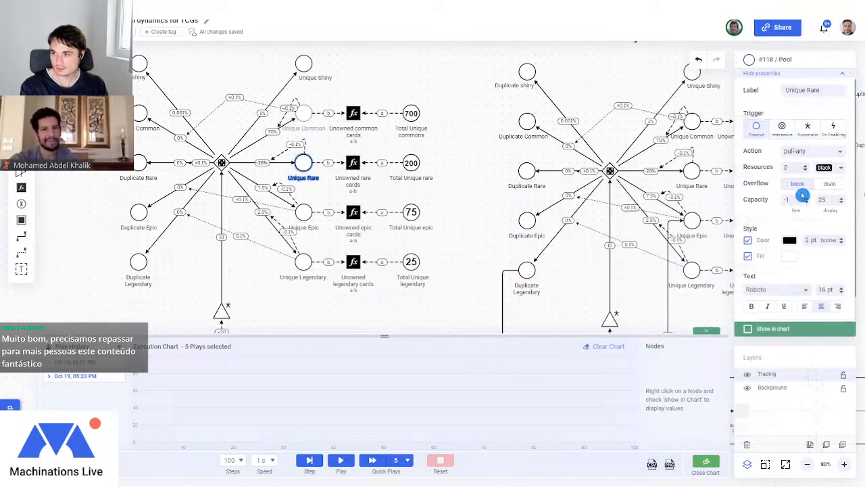
click(792, 242)
scroll(709, 403, down, 3)
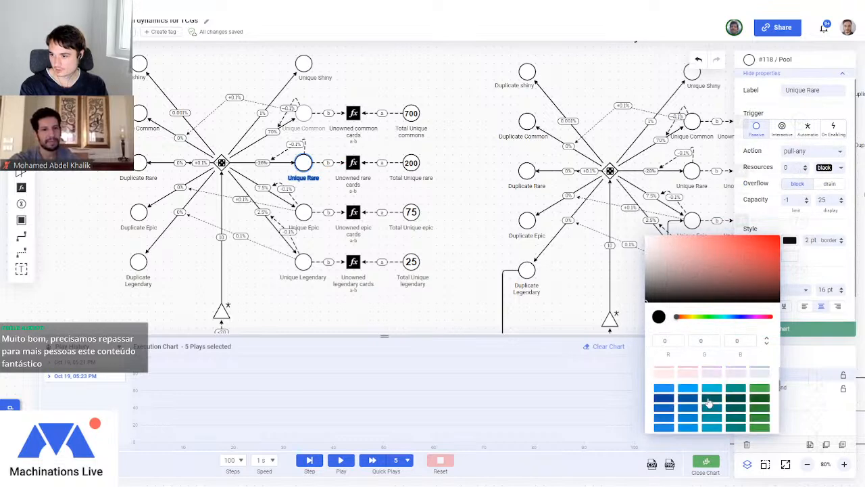
scroll(701, 399, down, 2)
click(665, 379)
Set the colour of Player 1's Unique Epic pool to purple, RGB 103, 68, 183.
click(303, 211)
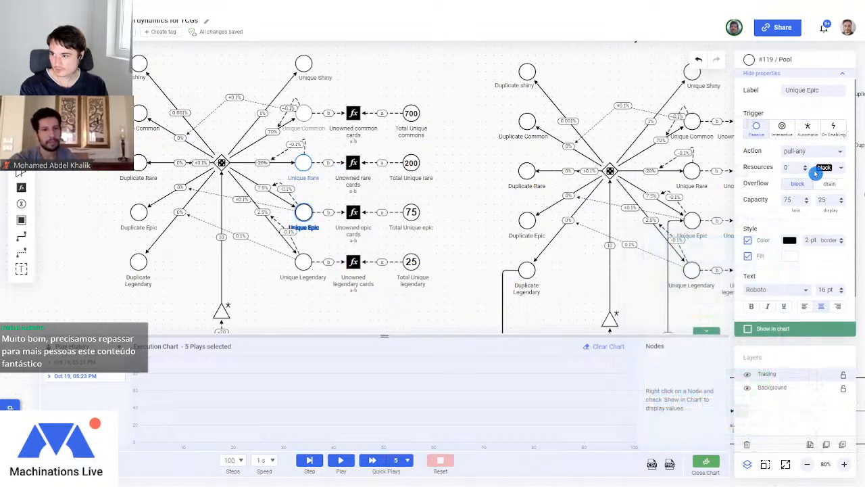
click(792, 244)
click(736, 375)
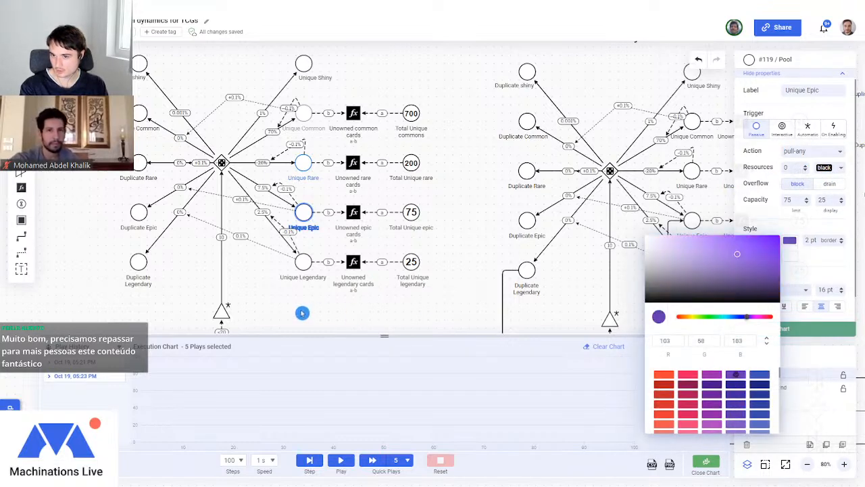
Set the colour of Player 1's Unique Legendary pool to orange.
click(299, 255)
click(304, 261)
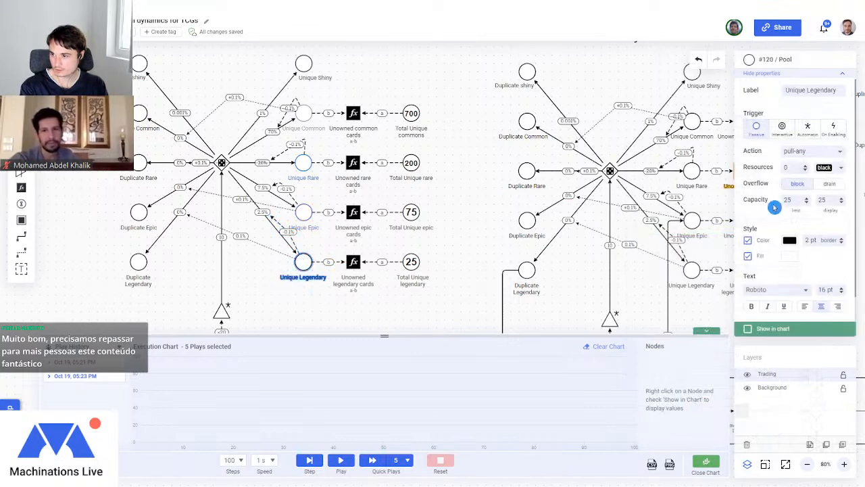
click(789, 241)
scroll(711, 396, down, 5)
click(764, 424)
click(337, 318)
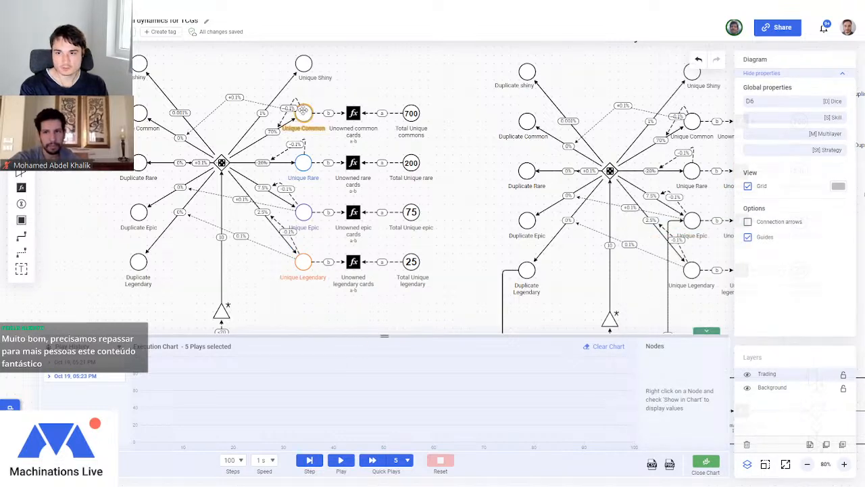
Show Player 1's Unique Common, Unique Rare, Unique Epic and Unique Legendary pools in the execution chart.
right_click(304, 108)
click(338, 215)
right_click(307, 164)
click(352, 267)
right_click(310, 219)
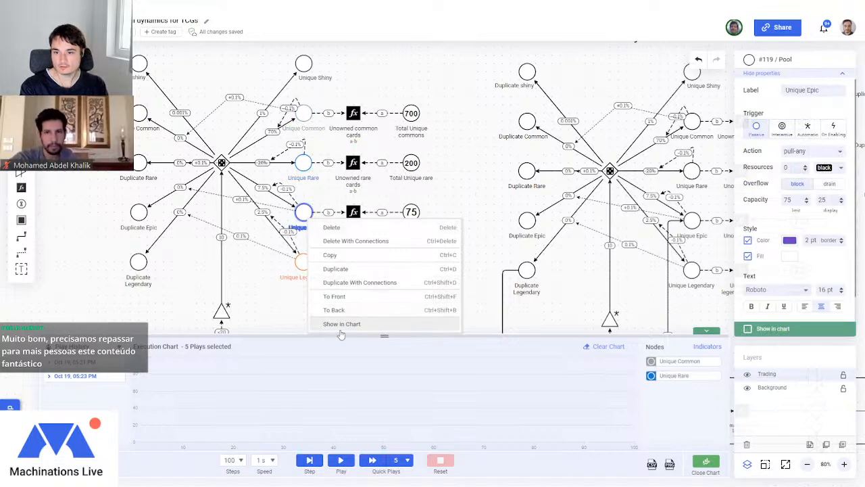
click(341, 323)
right_click(303, 259)
click(351, 363)
Set the simulation length to 20 steps and the number of quick plays to 20.
click(232, 459)
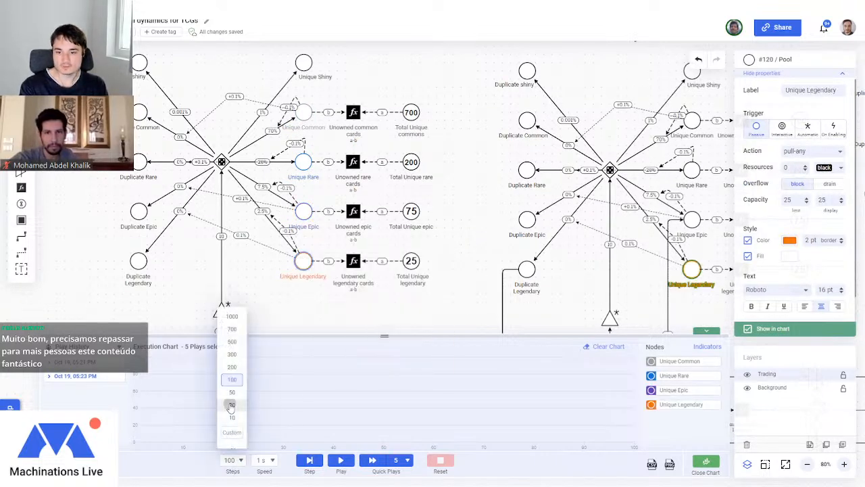
click(232, 404)
scroll(276, 284, down, 2)
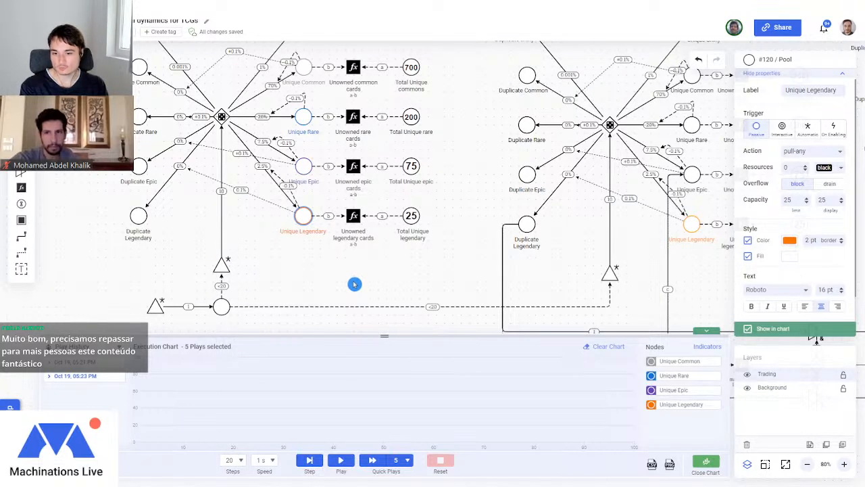
click(403, 459)
click(395, 385)
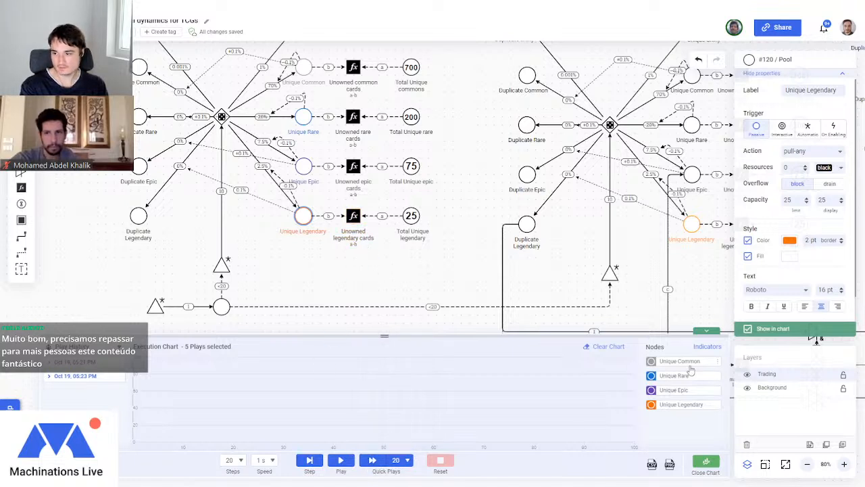
Enable the mean average indicator for the charted Unique Common pool.
click(721, 363)
click(717, 453)
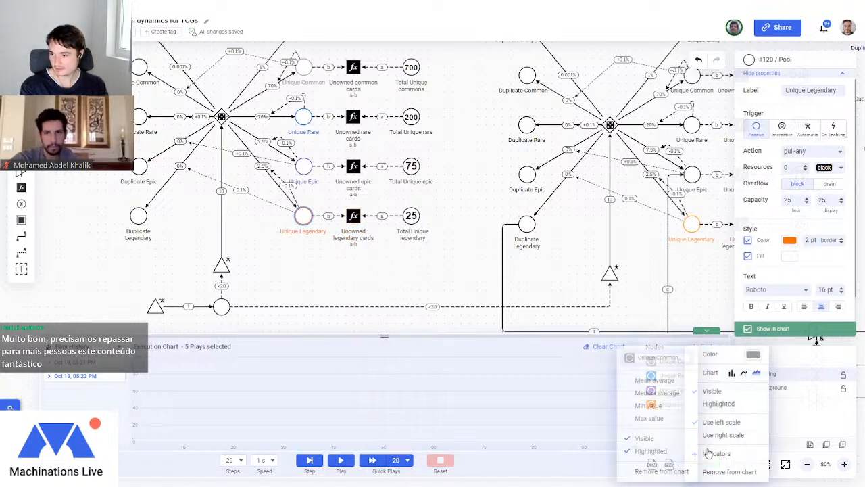
click(652, 380)
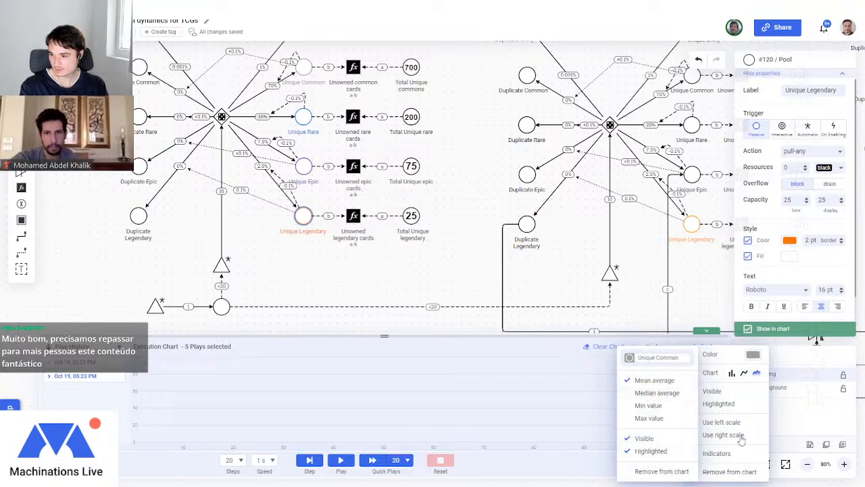
Enable the mean average indicator for the charted Unique Rare pool.
click(719, 423)
click(671, 388)
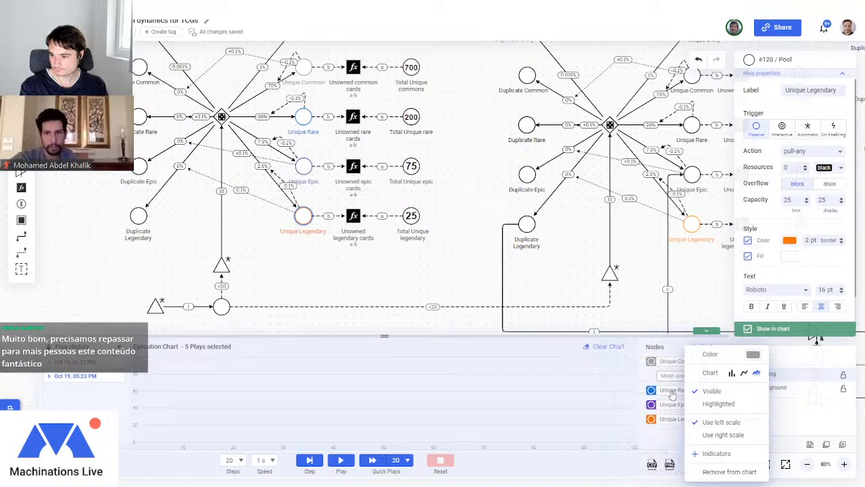
click(706, 419)
click(712, 421)
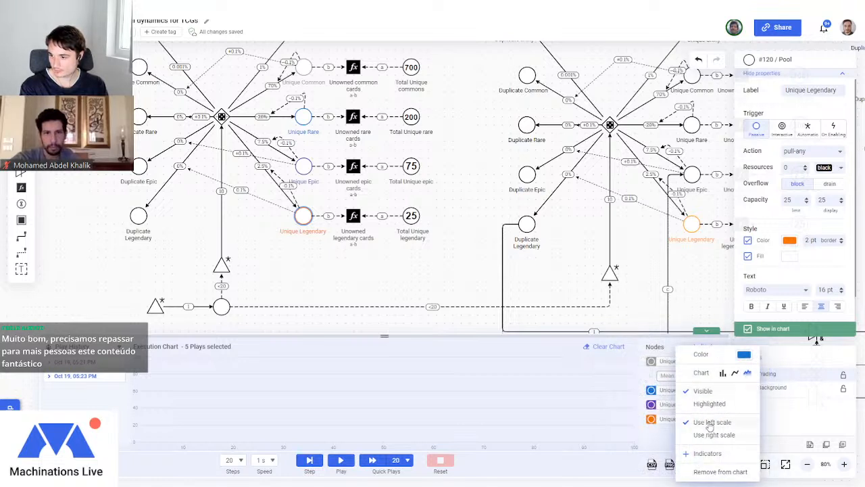
click(707, 454)
click(635, 382)
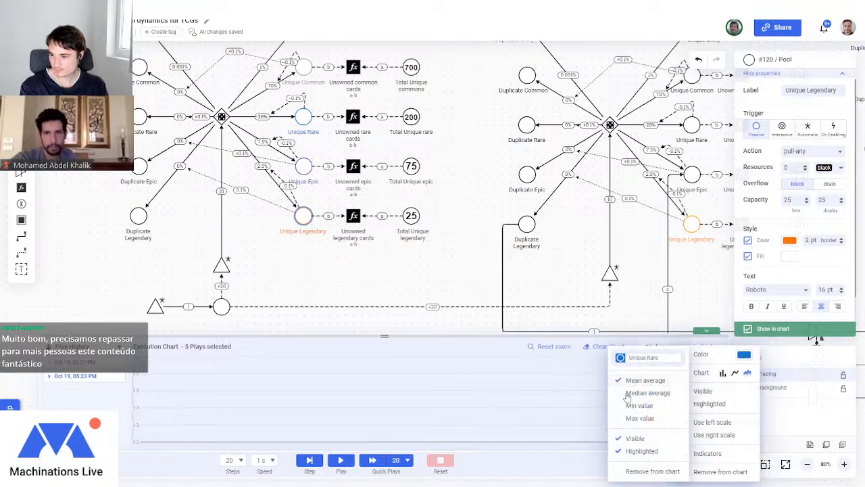
click(686, 331)
Enable the mean average indicator for the charted Unique Epic and Unique Legendary pools.
click(687, 418)
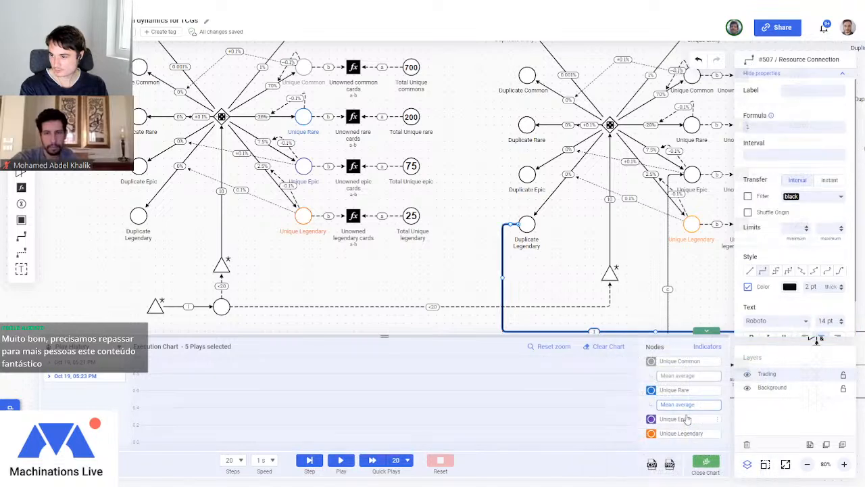
click(717, 419)
click(720, 454)
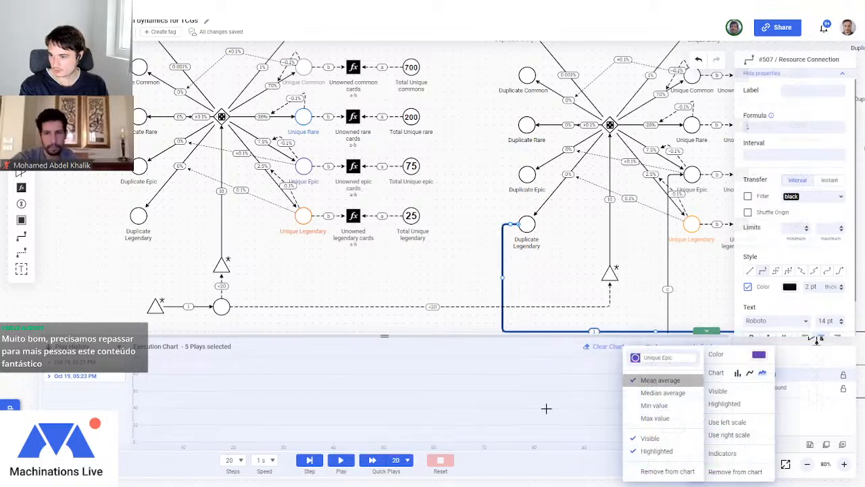
click(646, 380)
click(716, 448)
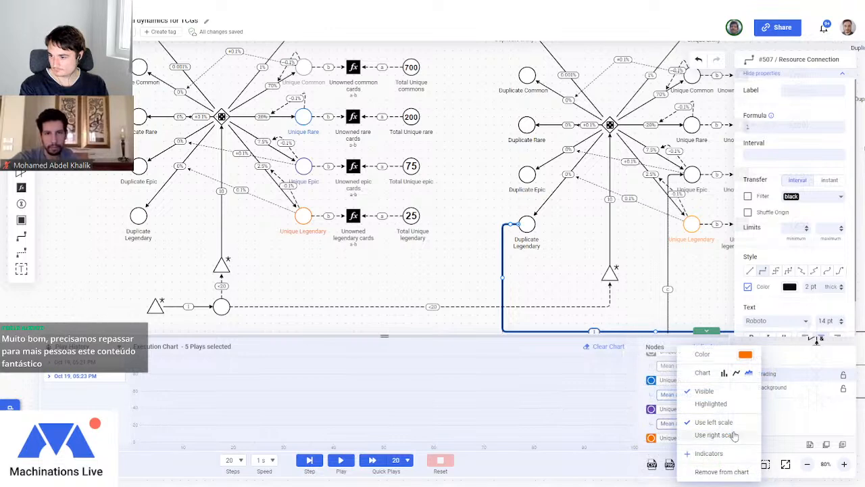
click(710, 455)
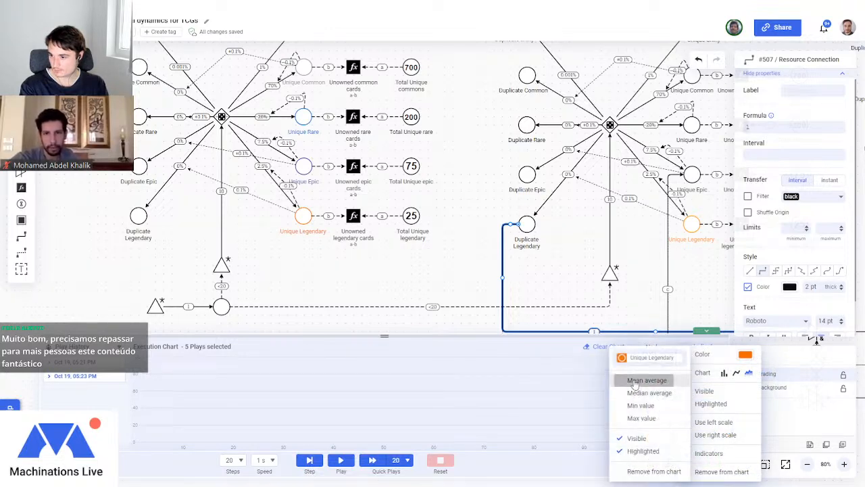
click(646, 380)
Run the 20 quick plays and enlarge the execution chart to show the results.
click(385, 460)
drag(384, 336, 383, 178)
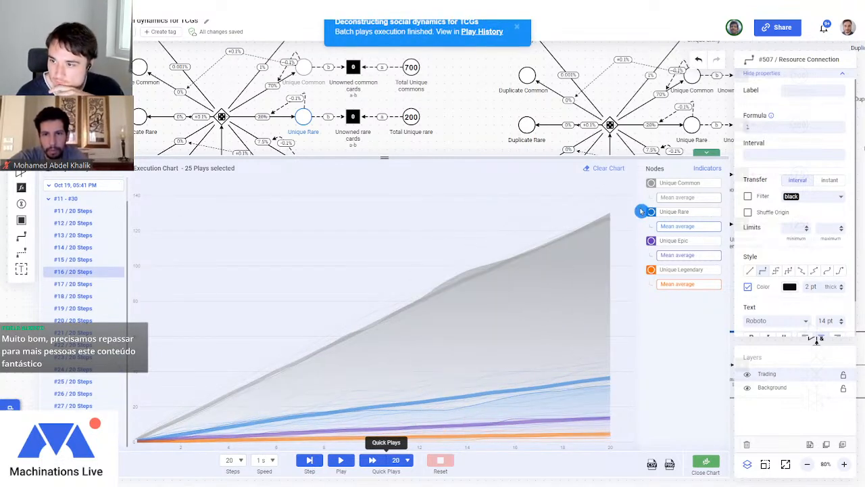
Examine the mean averages of Player 1's unique card pools at step 20 across the quick plays.
scroll(647, 268, down, 5)
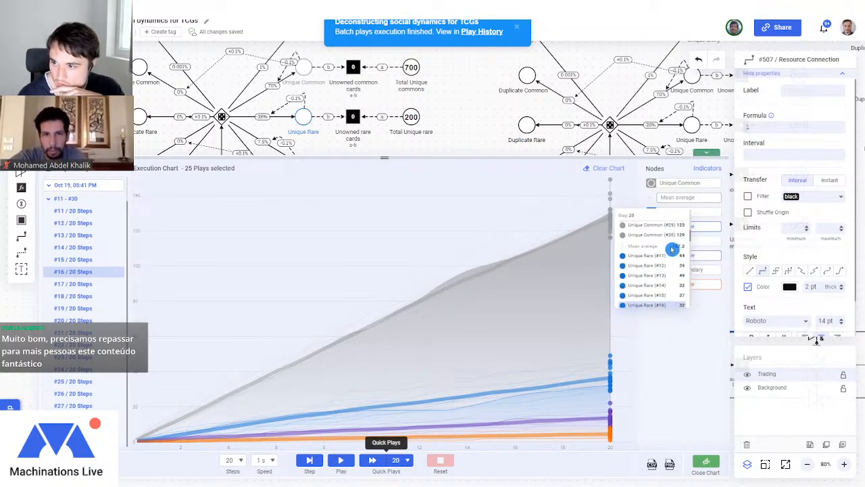
scroll(674, 246, down, 8)
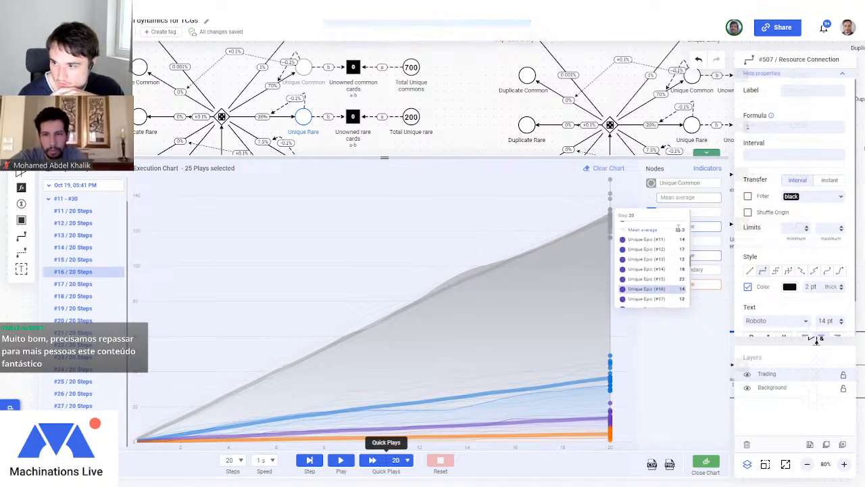
scroll(666, 256, down, 6)
scroll(662, 256, down, 7)
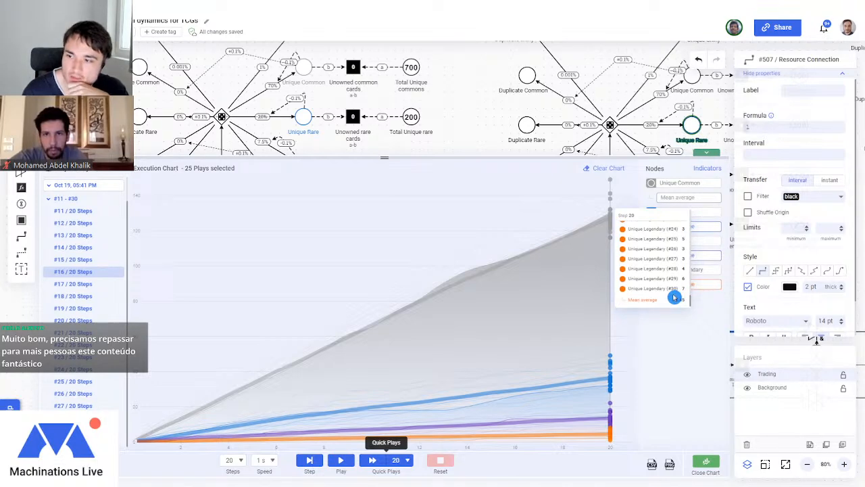
scroll(674, 297, up, 3)
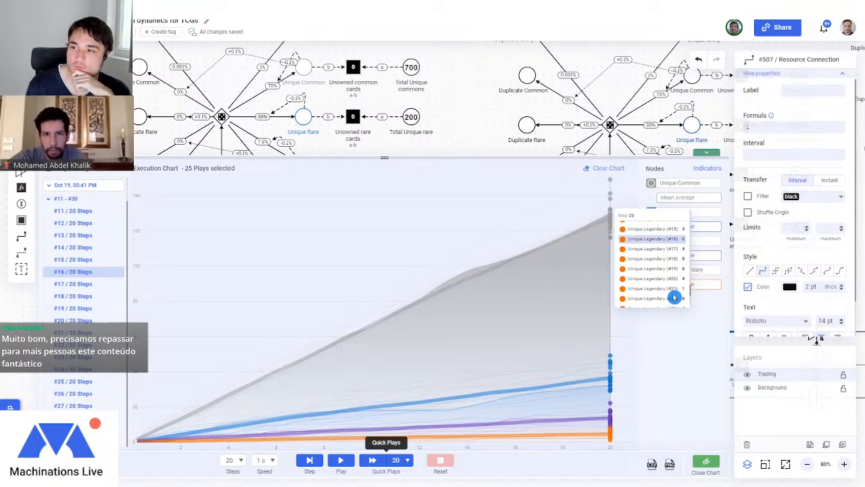
scroll(667, 289, down, 3)
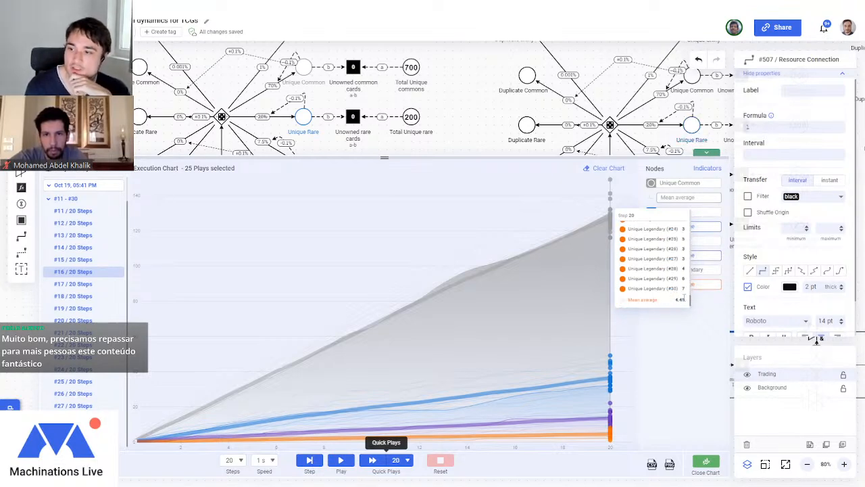
scroll(671, 285, up, 5)
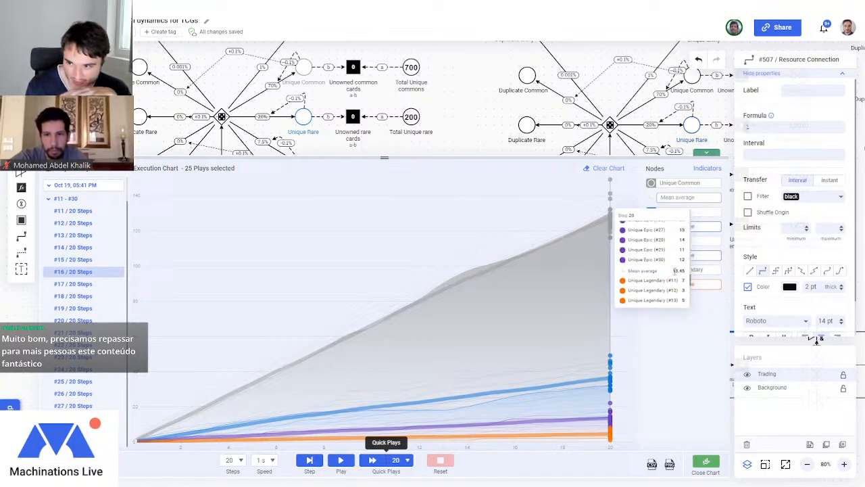
scroll(666, 275, up, 6)
scroll(671, 272, up, 8)
scroll(668, 273, down, 5)
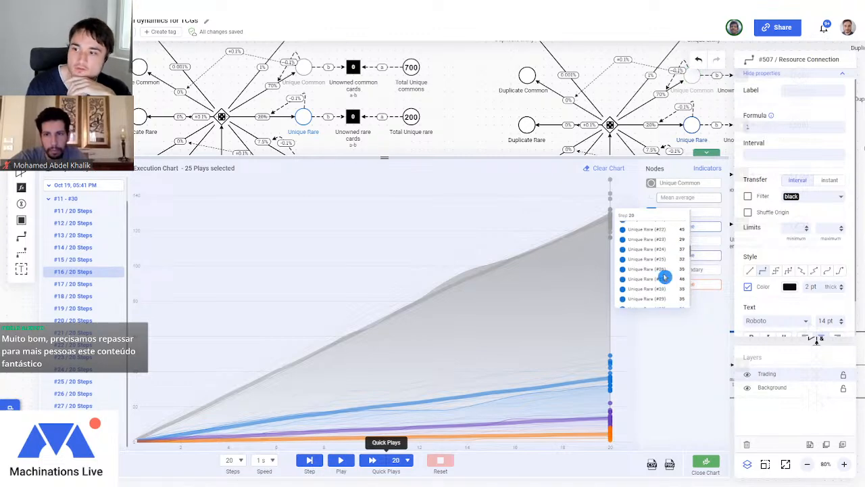
scroll(665, 276, down, 2)
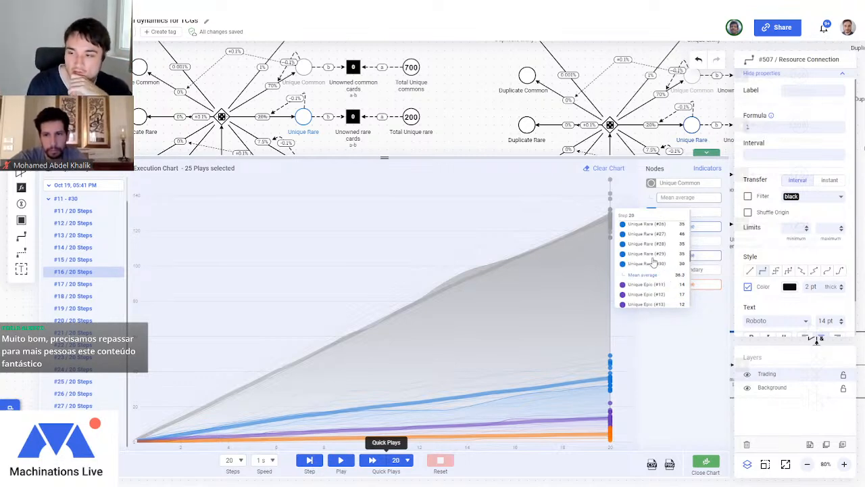
scroll(646, 265, down, 10)
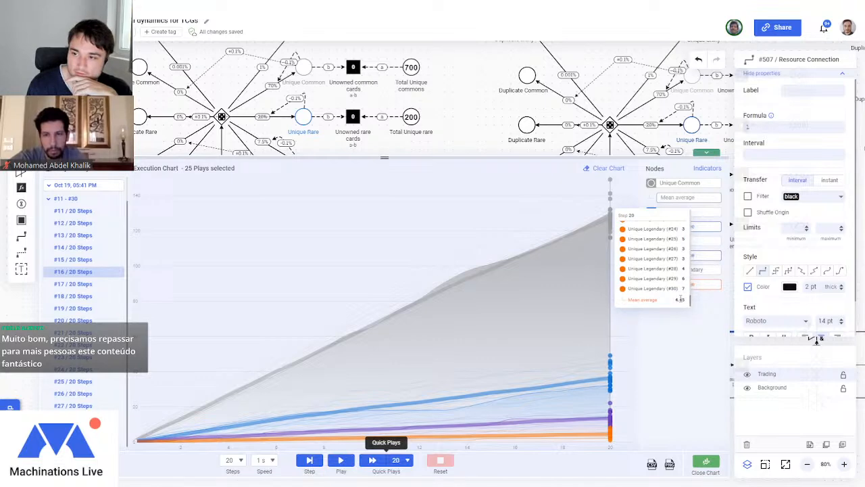
Clear the execution chart and collapse it to reveal the diagram.
click(608, 168)
drag(385, 156, 413, 463)
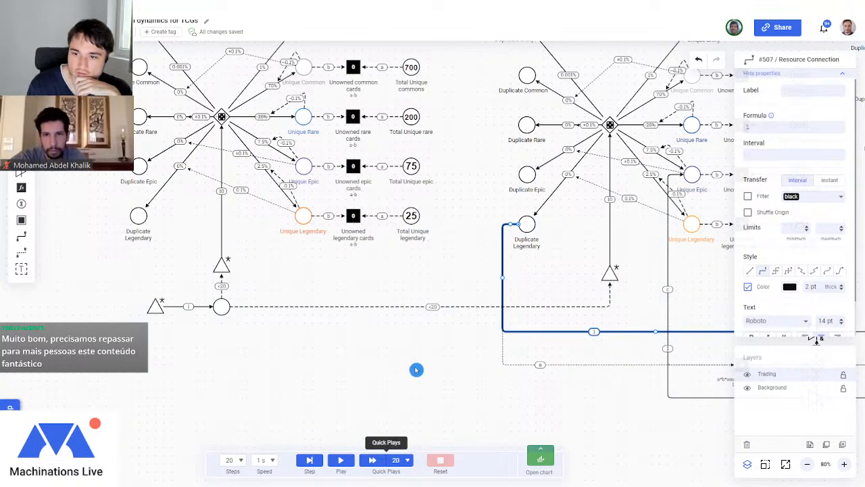
Inspect the state connection with formula 20..80 between Player 3's pool and card source.
drag(430, 352, 287, 343)
click(288, 346)
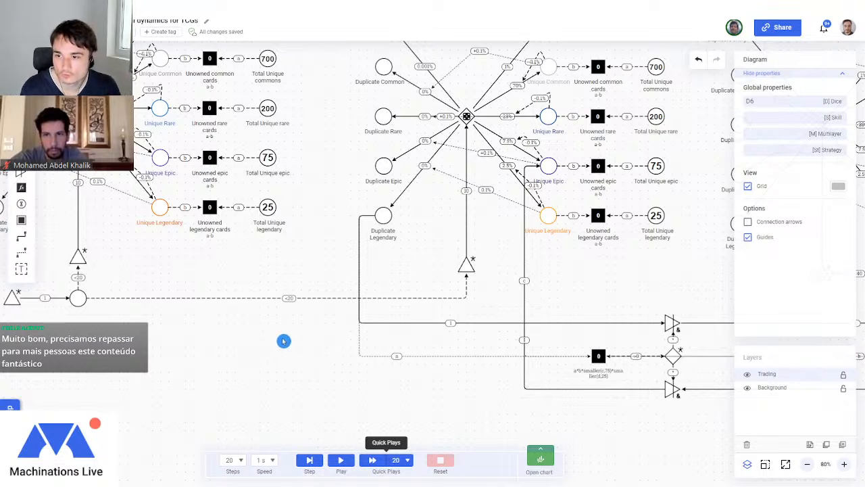
scroll(282, 341, down, 3)
drag(570, 295, 404, 300)
scroll(452, 325, up, 2)
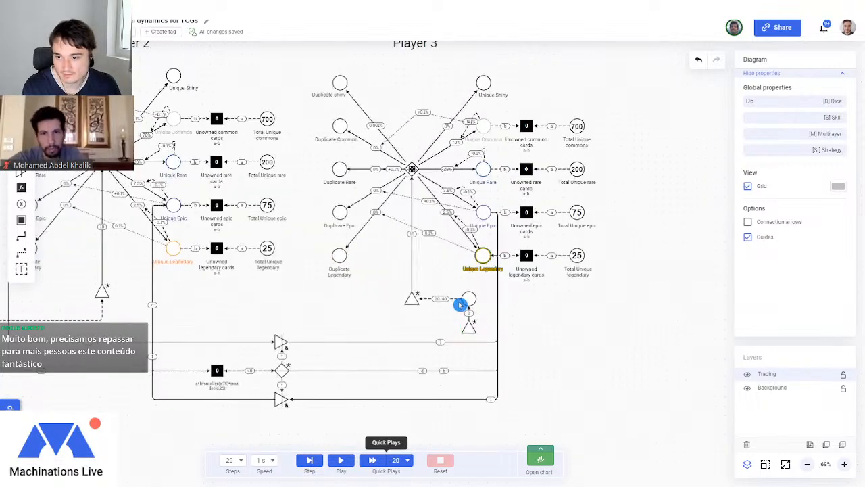
click(449, 299)
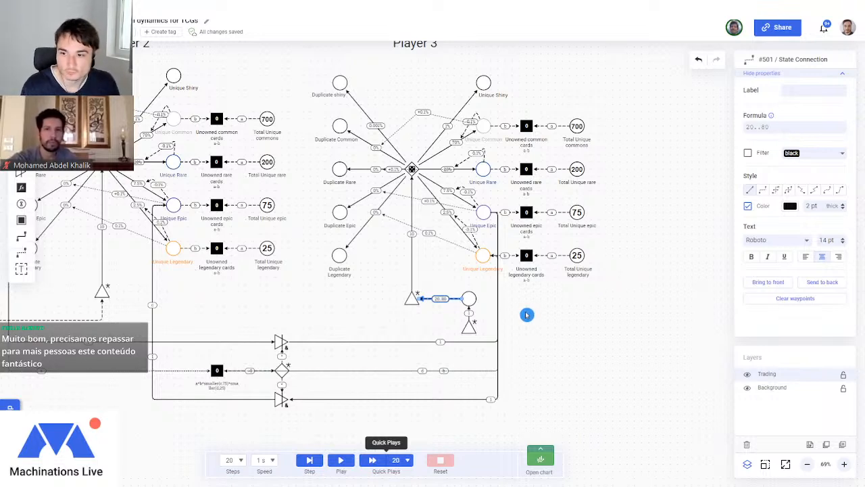
scroll(527, 332, up, 2)
click(604, 333)
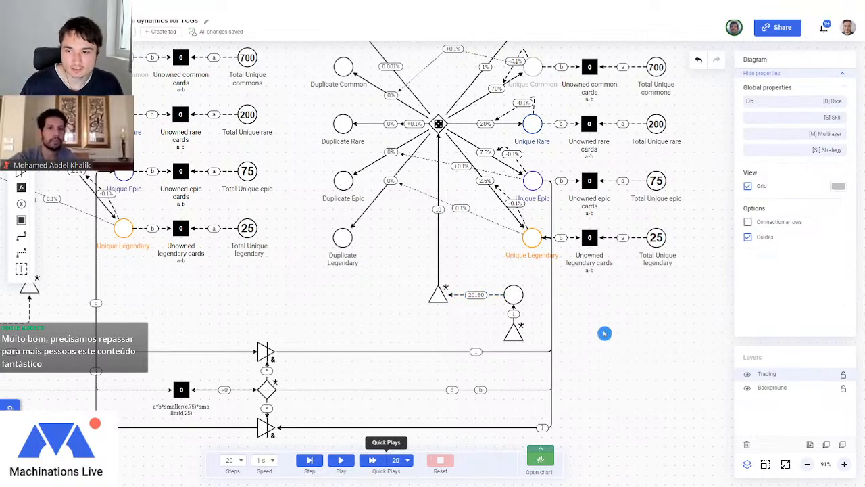
Duplicate the trade mechanism's register, gate and two converters, and place the copy below the original between Players 2 and 3.
scroll(338, 318, down, 2)
drag(336, 319, 525, 256)
drag(440, 248, 524, 391)
drag(385, 256, 522, 410)
drag(481, 309, 345, 417)
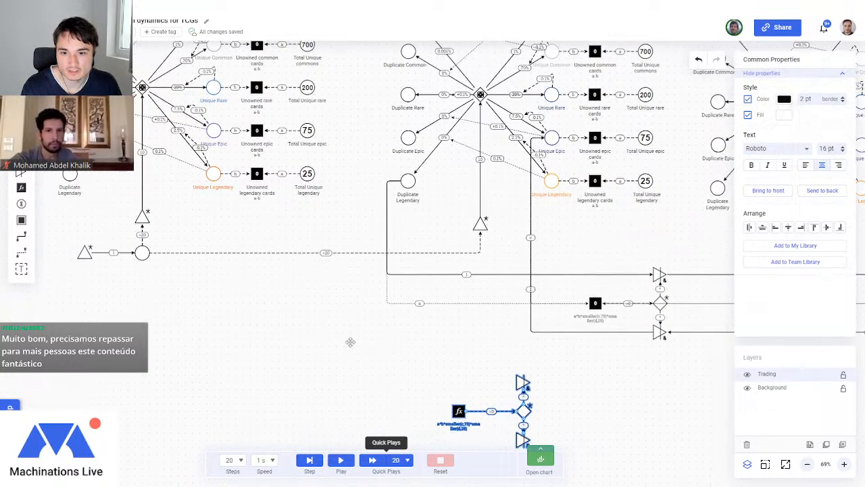
Hide and show the Trading layer repeatedly to check which elements it contains across the players' systems.
drag(184, 347, 291, 354)
drag(233, 343, 252, 371)
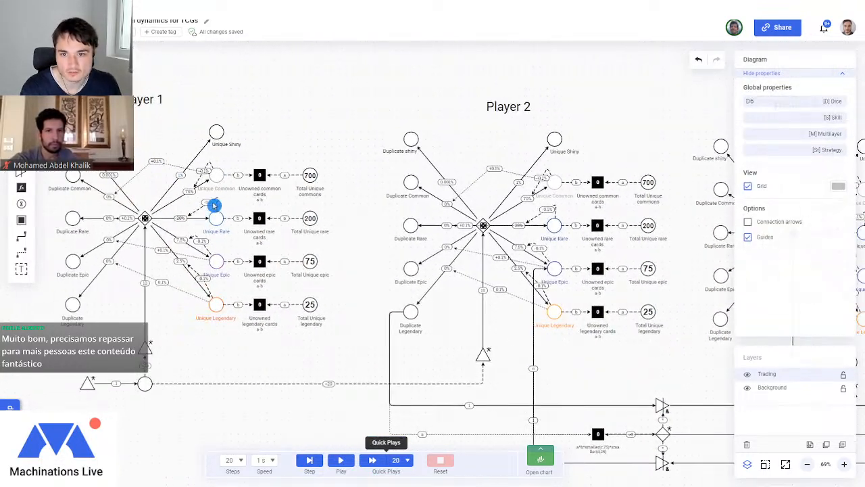
drag(298, 336, 296, 336)
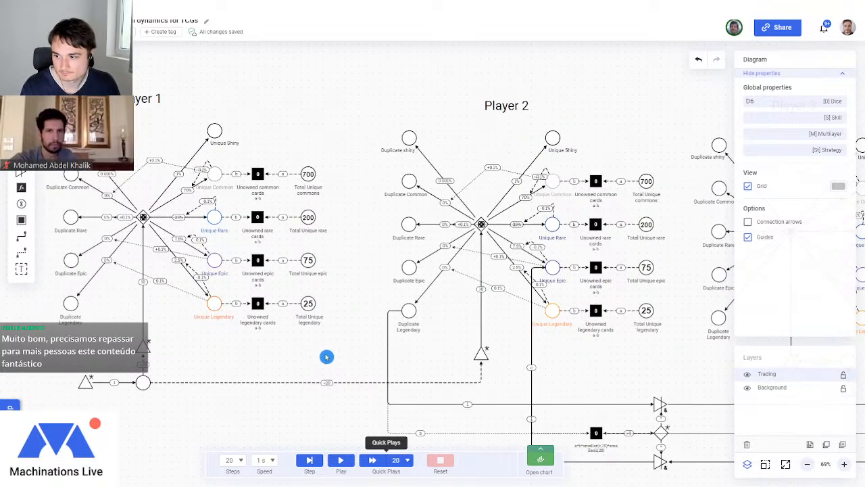
drag(296, 361, 269, 293)
scroll(269, 293, down, 3)
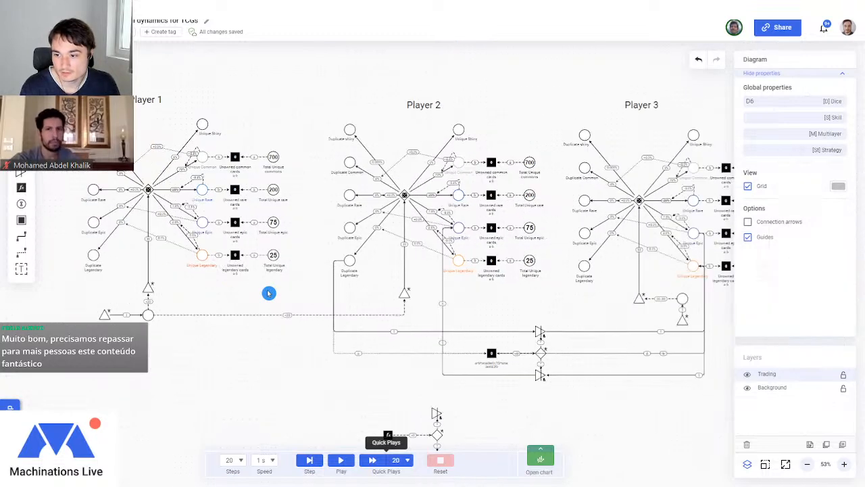
click(747, 375)
click(747, 375)
click(747, 376)
click(747, 375)
scroll(579, 355, down, 1)
click(747, 375)
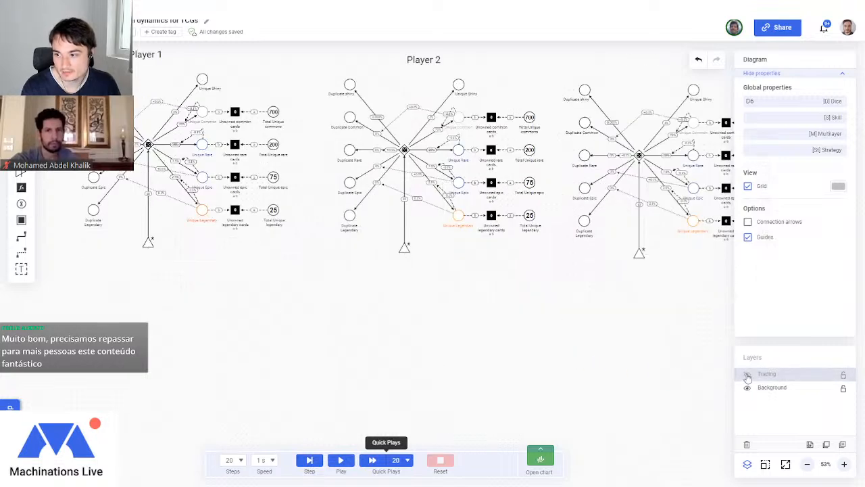
click(746, 375)
scroll(499, 378, up, 3)
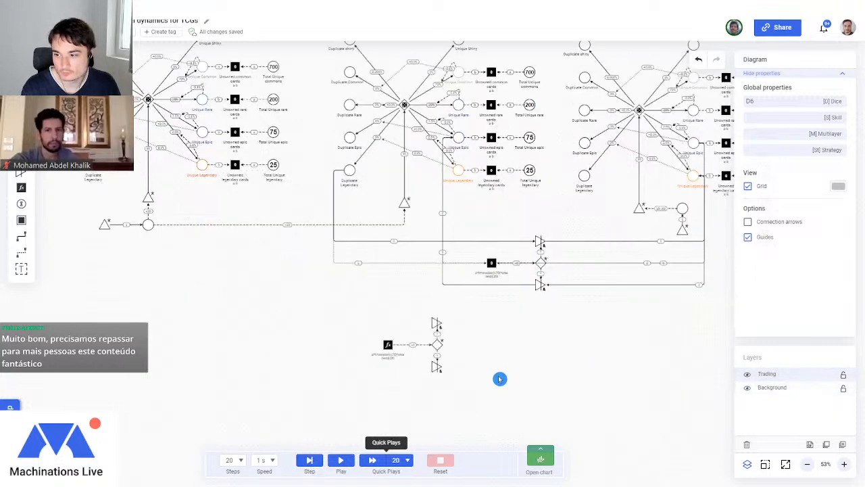
Place an End Condition on the Background layer, in the empty area near the duplicated trade mechanism.
click(780, 388)
click(779, 420)
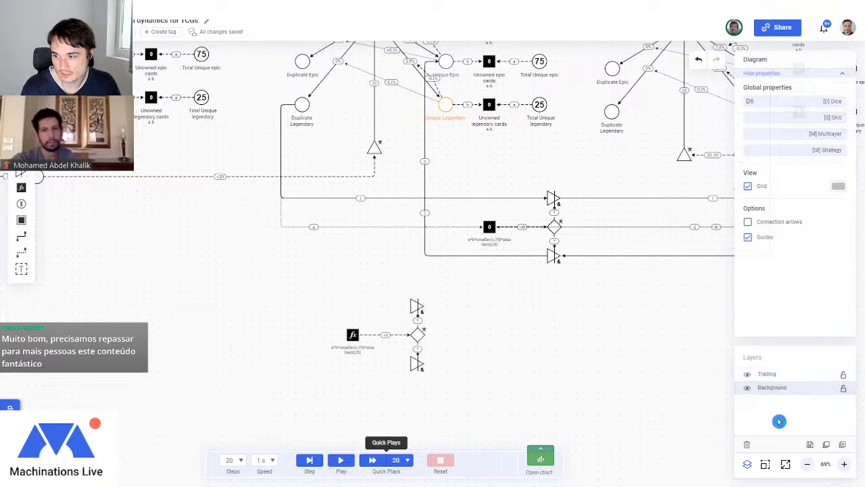
click(802, 400)
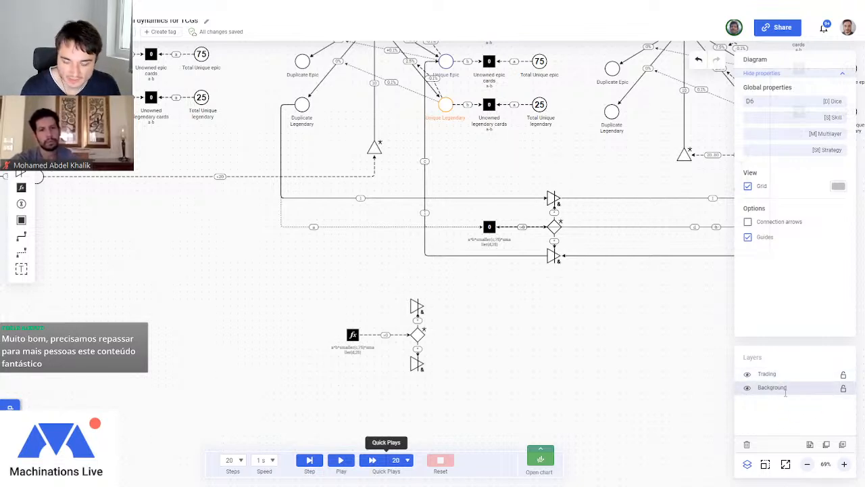
mouse_move(21, 220)
drag(21, 220, 251, 299)
Toggle the Trading layer's visibility to compare the layers, and delete the test End Condition.
click(746, 375)
click(747, 374)
click(747, 375)
click(747, 375)
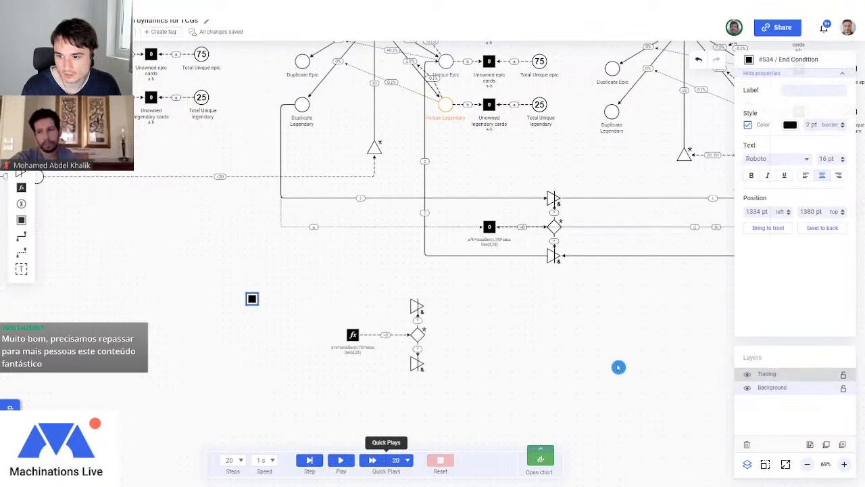
key(Delete)
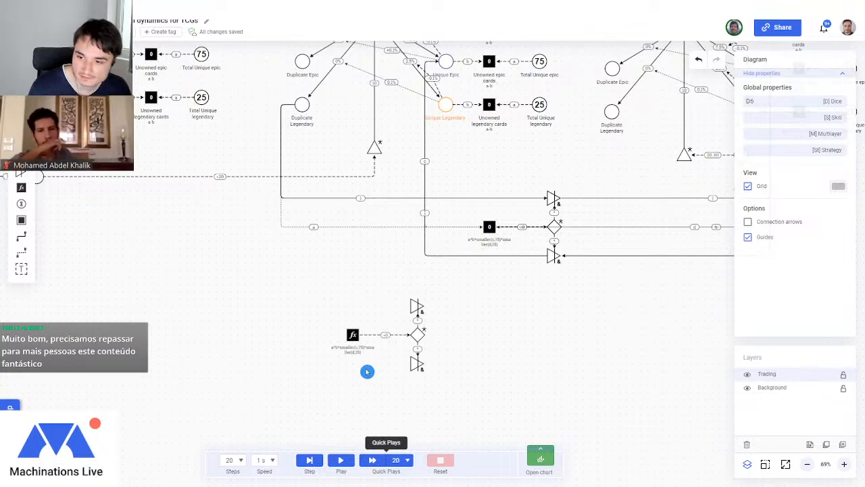
Connect Player 3's Unique Epic pool to the duplicated trade mechanism's upper converter with a resource connection, routed vertically beside Player 3's pools.
scroll(516, 296, down, 3)
drag(420, 377, 469, 340)
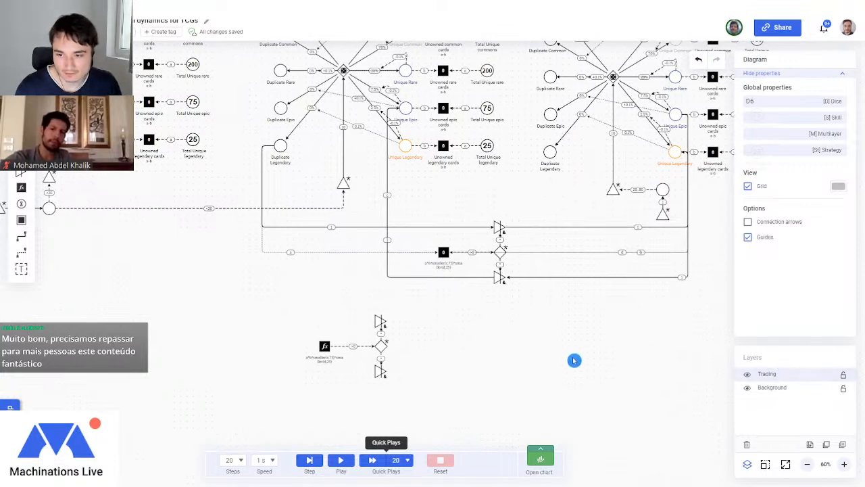
drag(536, 354, 414, 356)
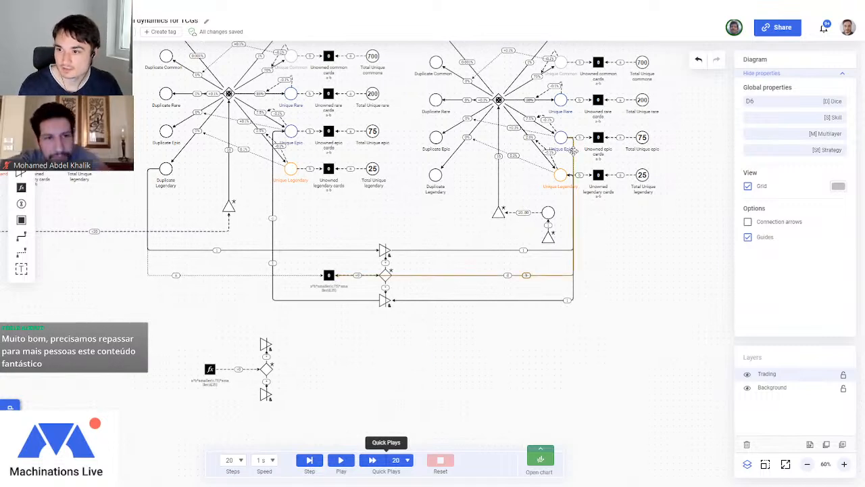
click(23, 240)
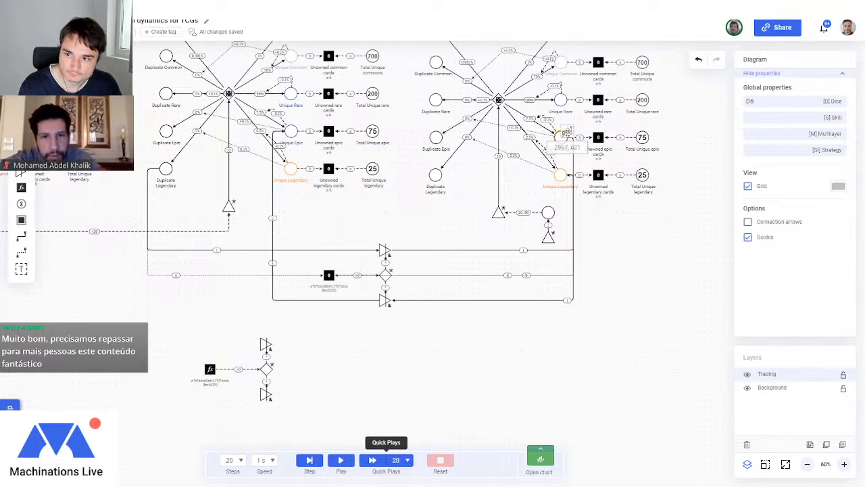
drag(562, 138, 265, 342)
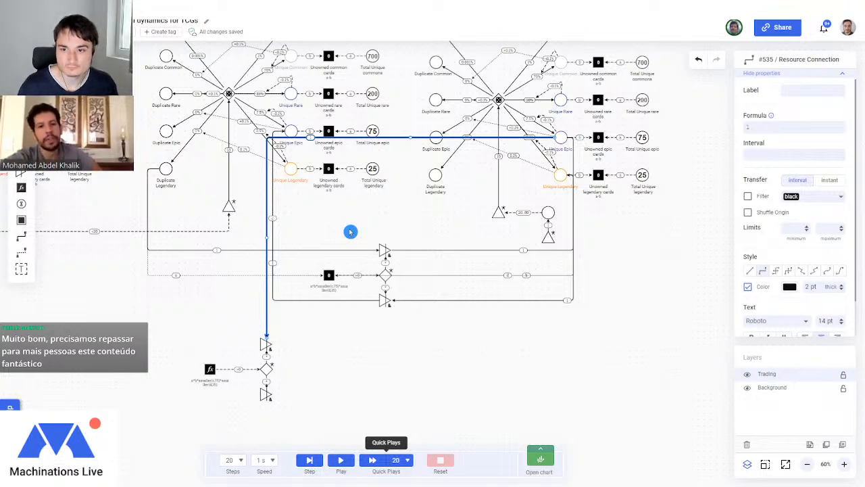
drag(267, 238, 576, 260)
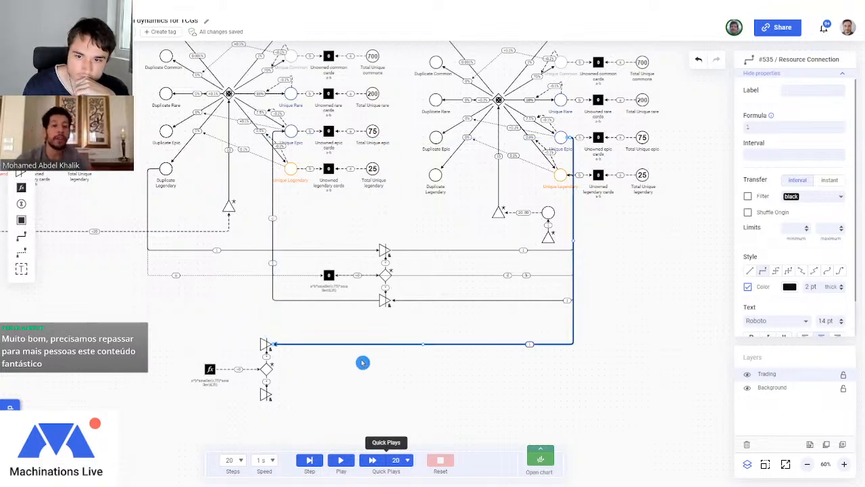
Connect the duplicated mechanism's lower converter to Player 3's Unique Rare pool with a resource connection, aligned with the existing vertical line.
drag(140, 292, 250, 285)
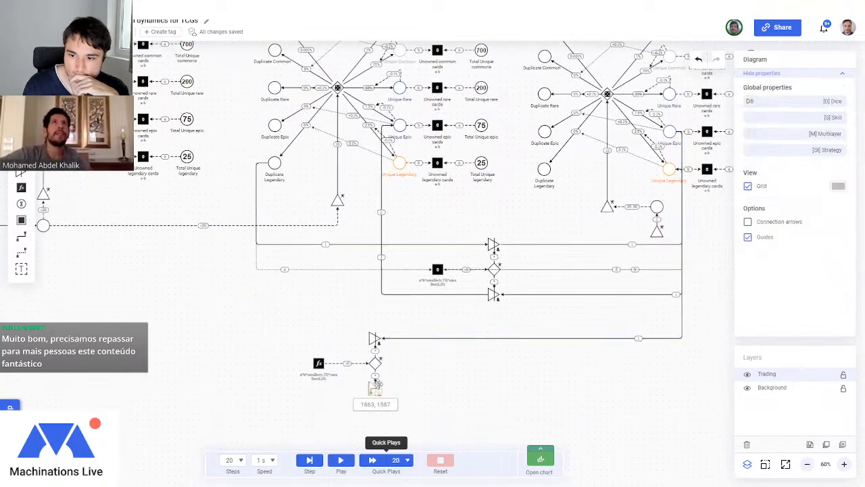
drag(375, 389, 669, 94)
drag(673, 251, 682, 251)
drag(253, 281, 321, 298)
Connect the duplicated mechanism's upper converter to Player 1's Unique Epic pool with a resource connection routed just beside that pool.
click(21, 235)
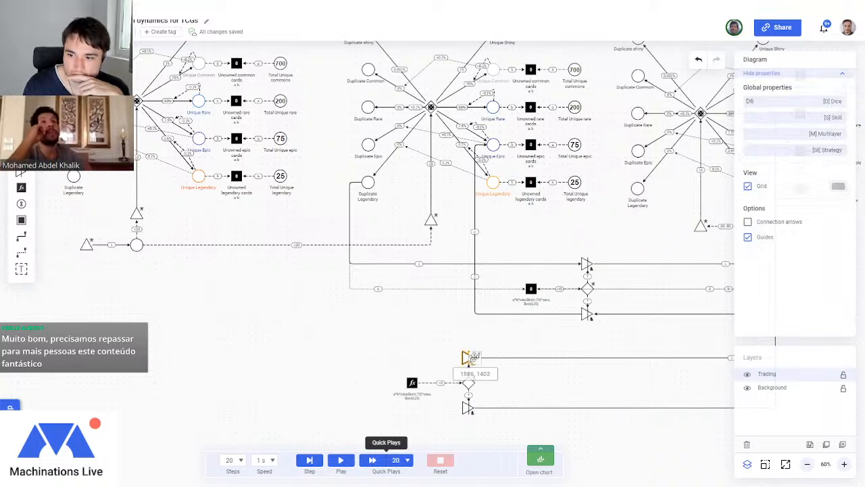
mouse_move(468, 356)
mouse_down()
mouse_move(269, 340)
mouse_move(68, 196)
mouse_move(73, 178)
mouse_move(67, 186)
mouse_move(199, 138)
mouse_up()
drag(199, 255, 180, 253)
mouse_move(288, 285)
mouse_down()
mouse_move(234, 258)
mouse_move(295, 272)
mouse_up()
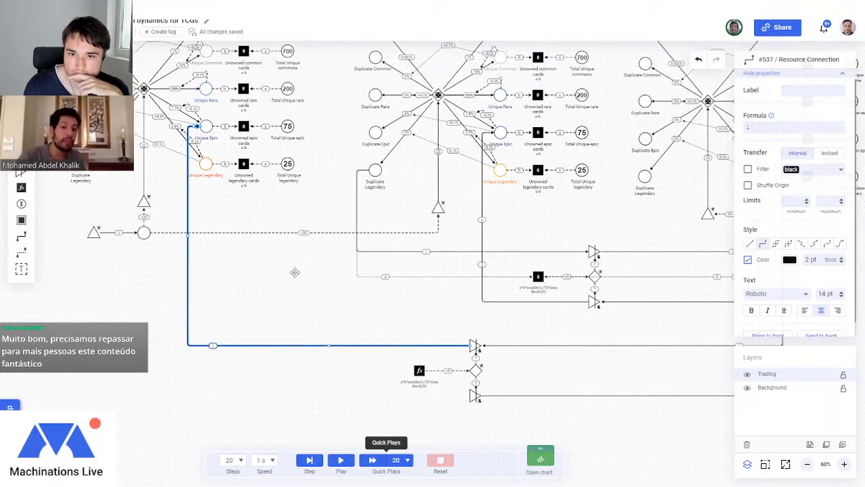
Connect Player 1's Duplicate Rare pool to the lower converter, route the line around Player 1's system, and move the connection labels inward.
click(295, 273)
drag(82, 88, 476, 396)
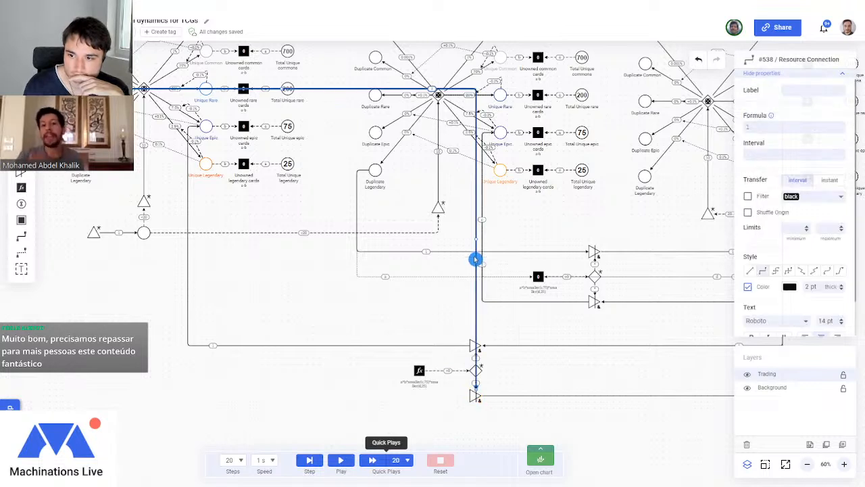
drag(477, 241, 61, 241)
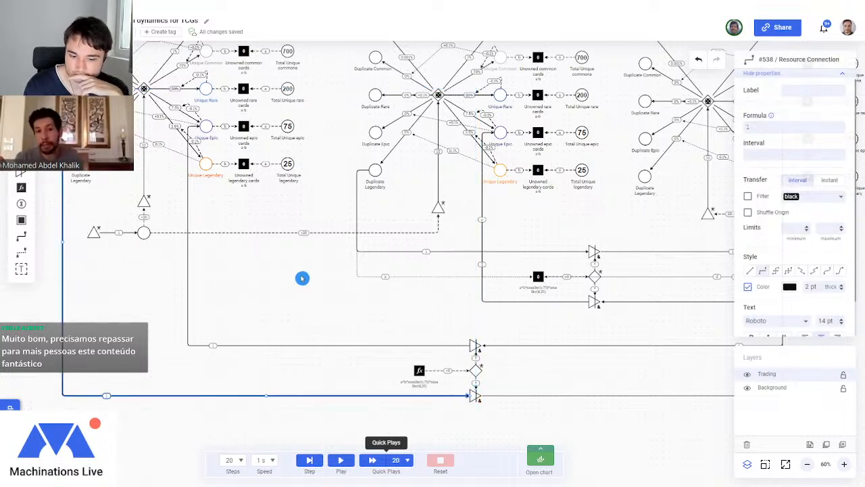
drag(315, 278, 272, 263)
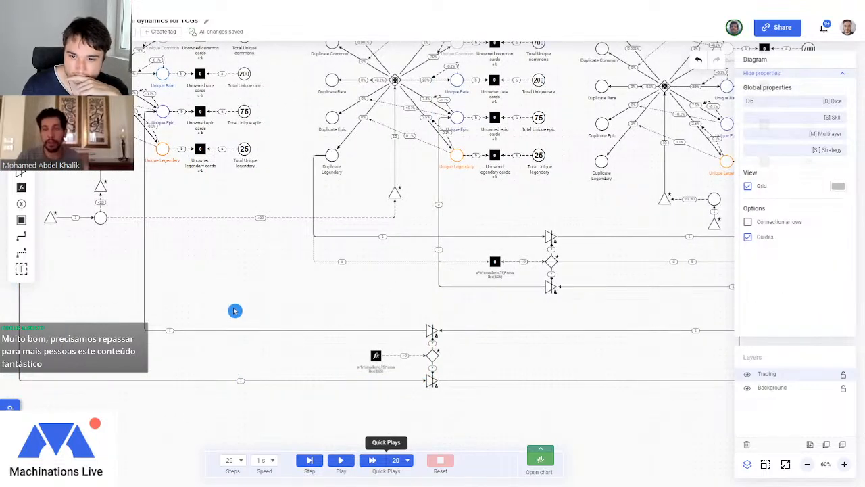
drag(237, 313, 281, 324)
drag(213, 342, 311, 341)
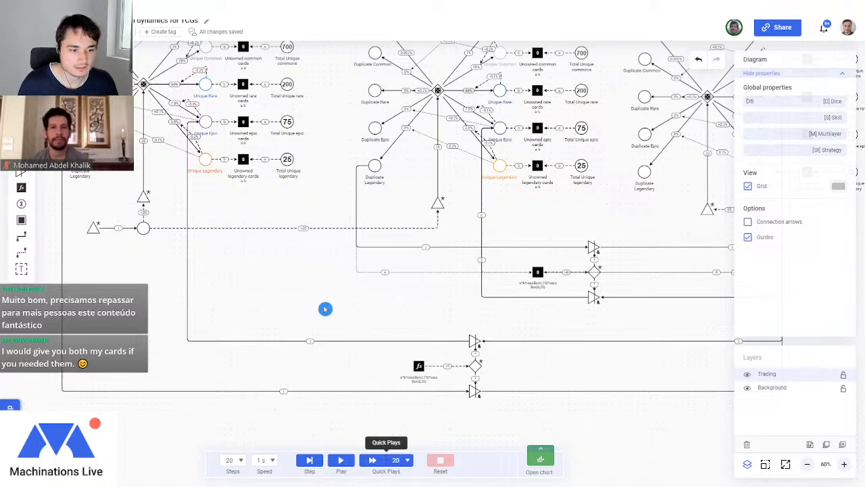
Examine the new trade connections and the three players' card pools to check how the duplicated mechanism links Players 1 and 3.
scroll(325, 309, up, 2)
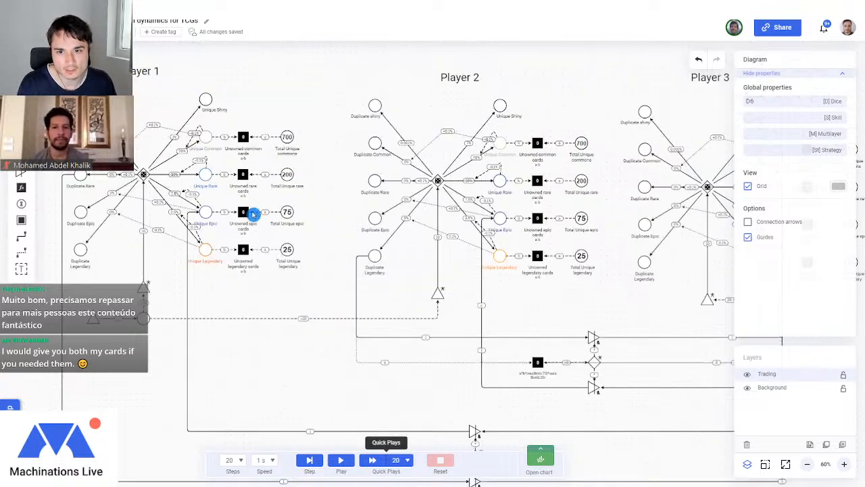
click(214, 282)
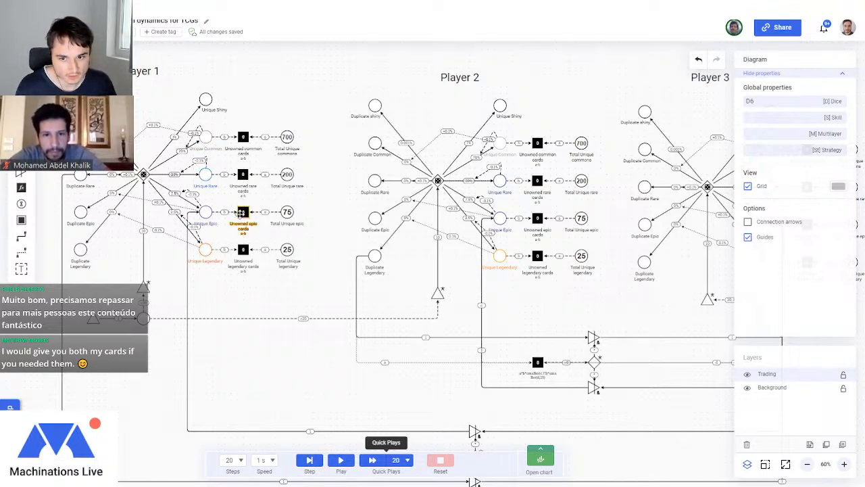
scroll(255, 264, down, 2)
scroll(245, 267, up, 1)
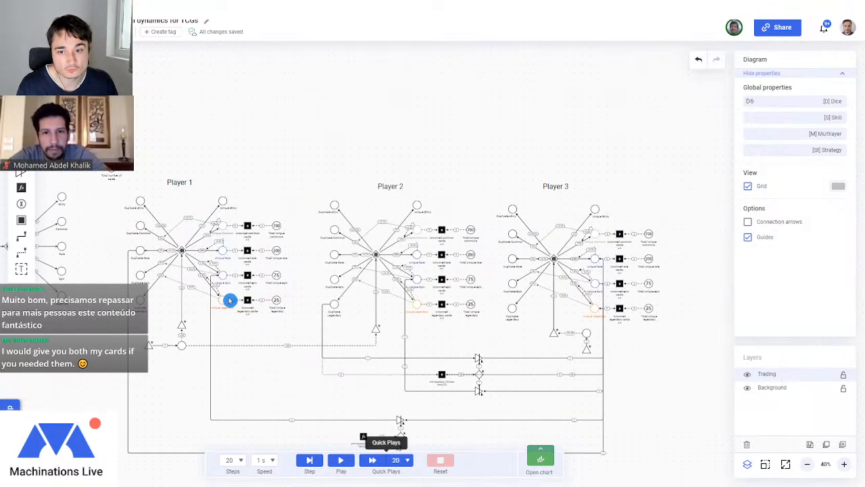
scroll(259, 309, up, 2)
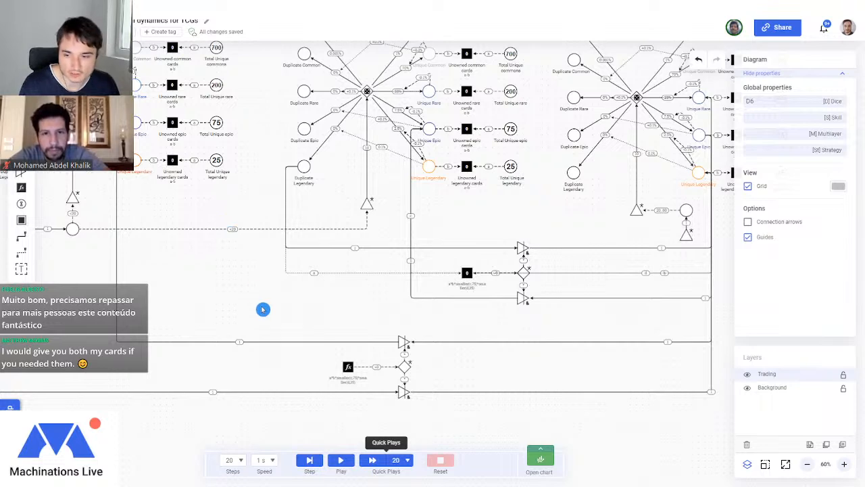
scroll(276, 283, down, 2)
drag(243, 292, 240, 292)
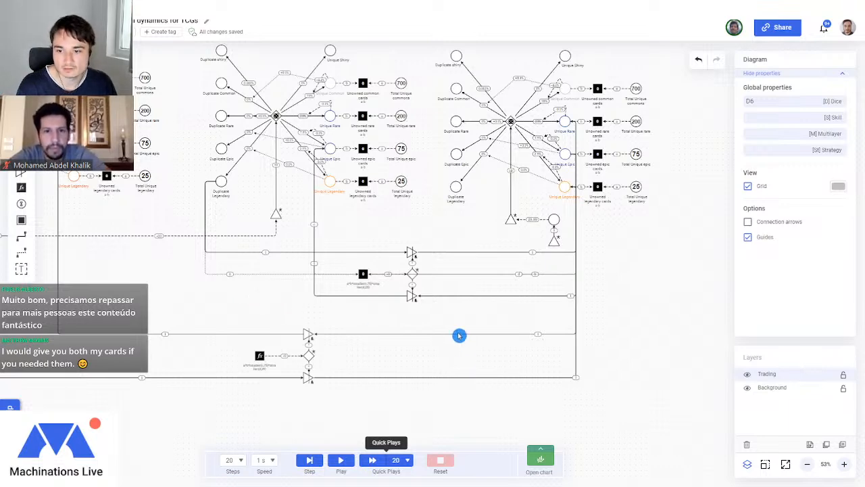
scroll(294, 309, left, 3)
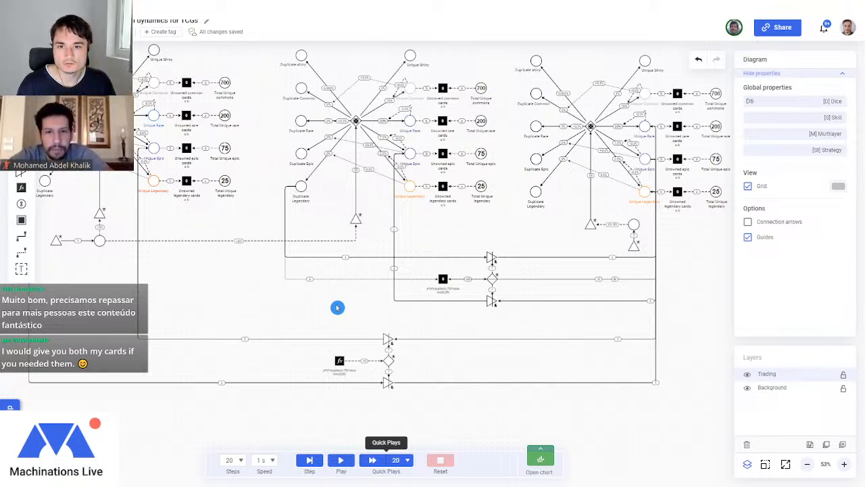
scroll(220, 282, up, 3)
scroll(220, 283, left, 2)
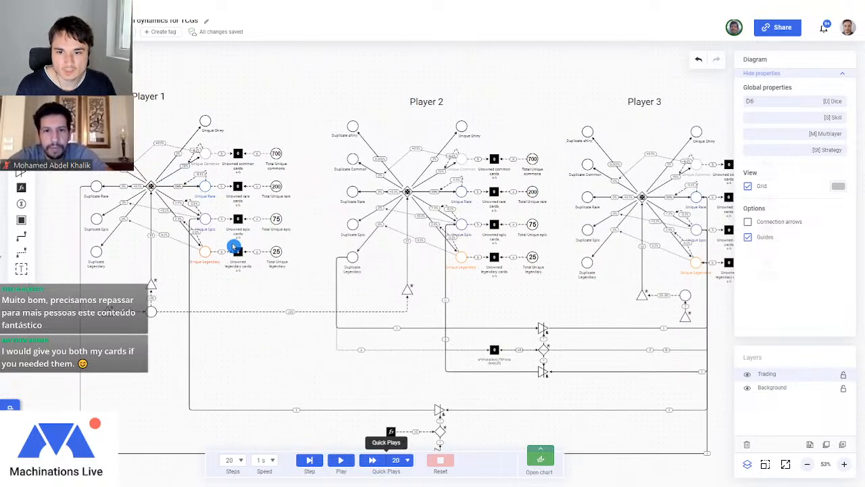
scroll(249, 330, up, 1)
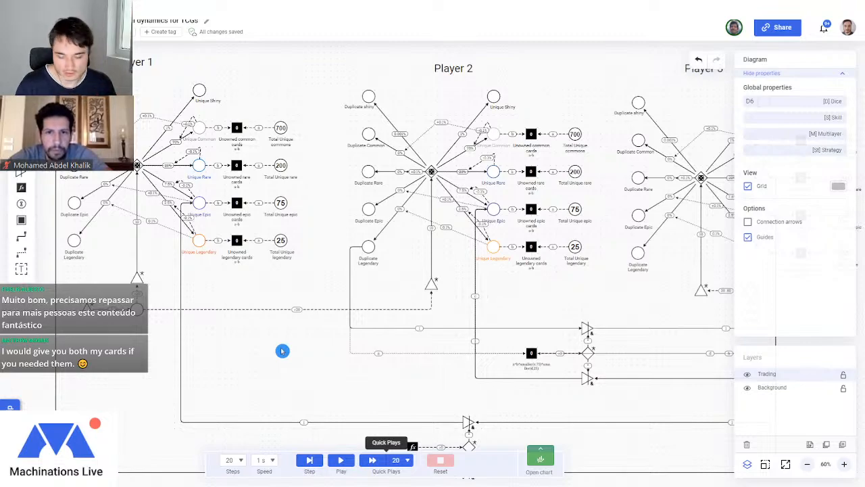
scroll(263, 350, down, 2)
drag(295, 351, 264, 273)
scroll(277, 302, up, 2)
drag(283, 305, 379, 315)
click(338, 334)
scroll(379, 315, up, 2)
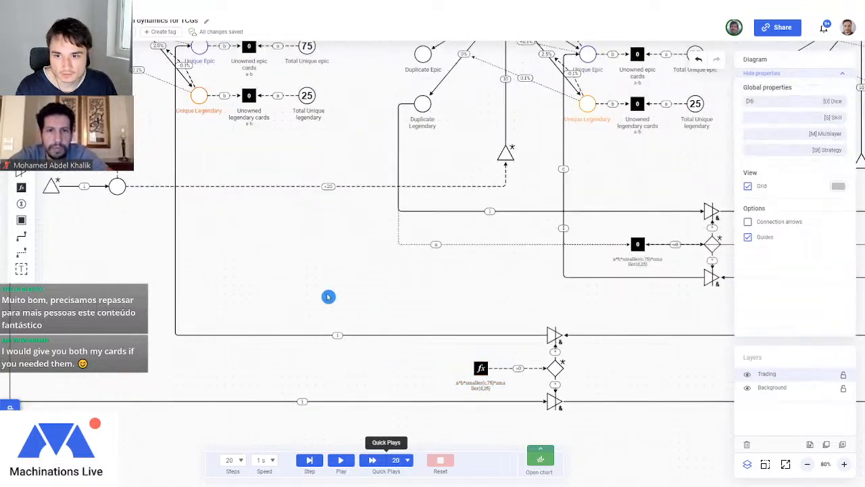
Link Player 3's Unique Epic pool to the duplicated register with state connection a, routed along the vertical line at 1 pt thickness.
scroll(313, 295, down, 1)
scroll(352, 308, right, 8)
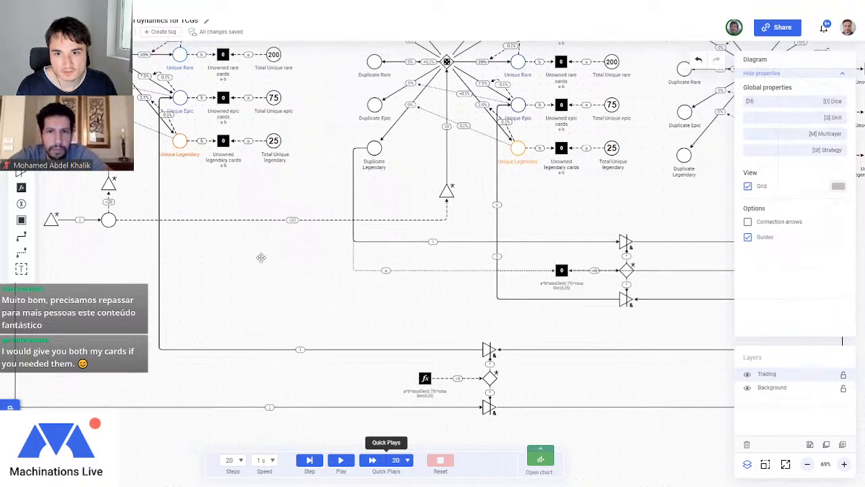
click(434, 327)
scroll(435, 325, up, 1)
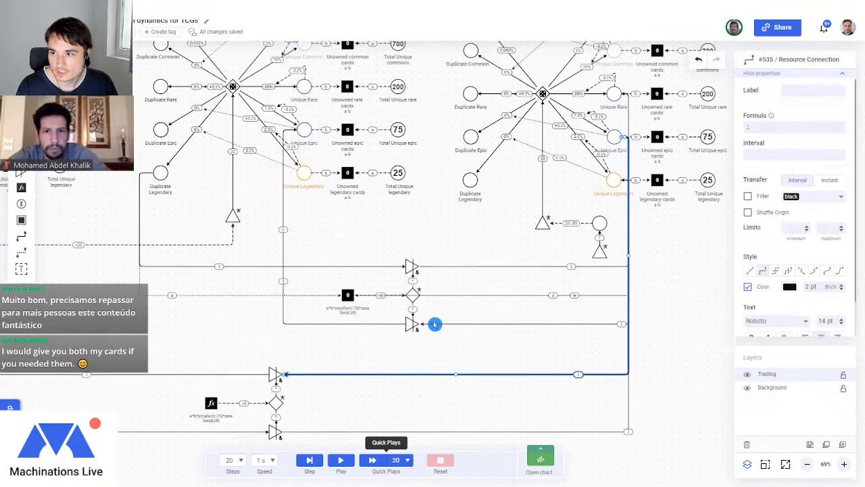
scroll(434, 325, down, 1)
click(22, 255)
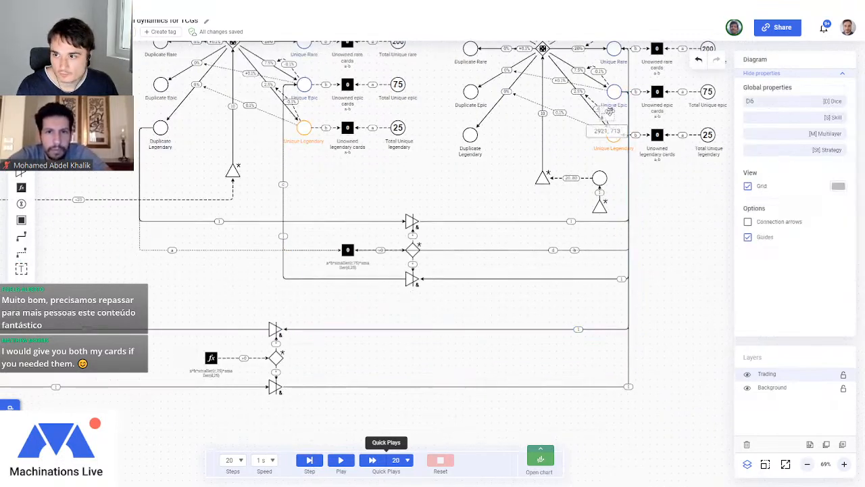
drag(613, 93, 211, 357)
drag(212, 221, 629, 276)
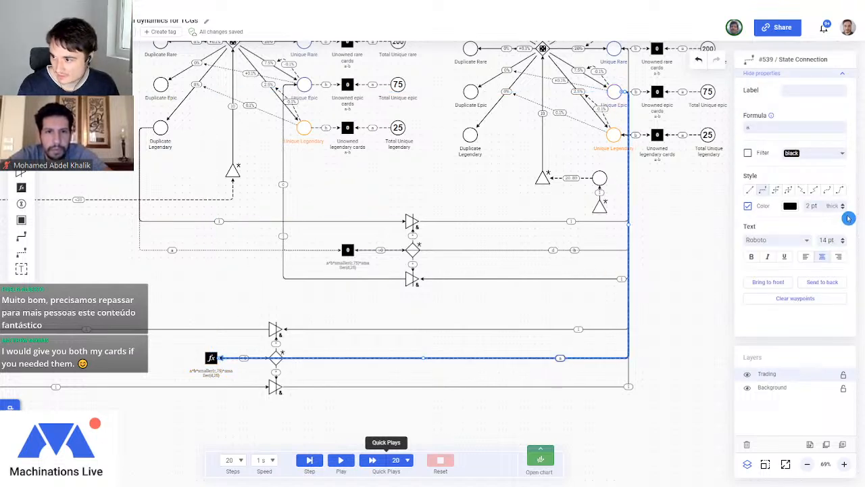
scroll(351, 301, left, 4)
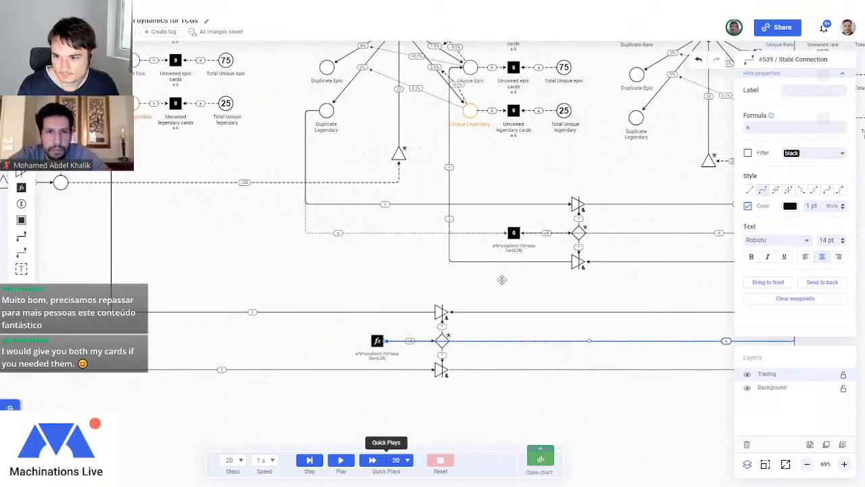
Link Player 1's Duplicate Rare pool to the duplicated register with state connection b, routed around Player 1's system at 1 pt thickness.
click(306, 291)
click(378, 340)
drag(202, 284, 342, 330)
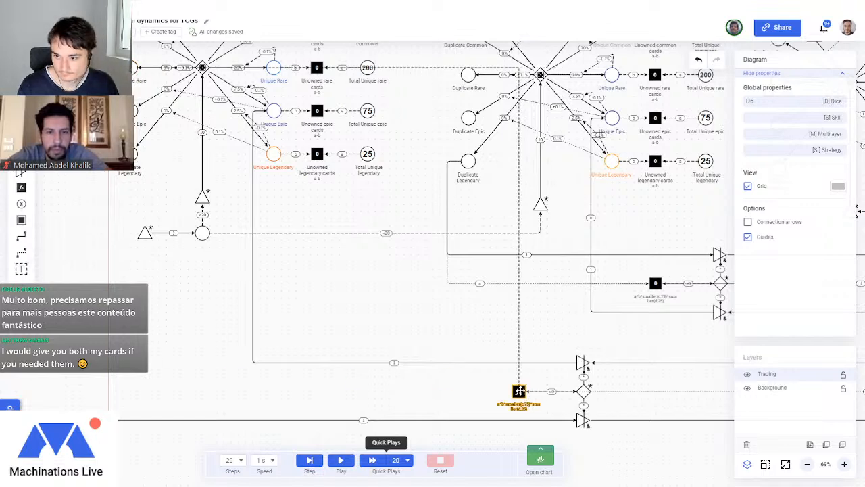
click(518, 232)
drag(518, 225, 110, 232)
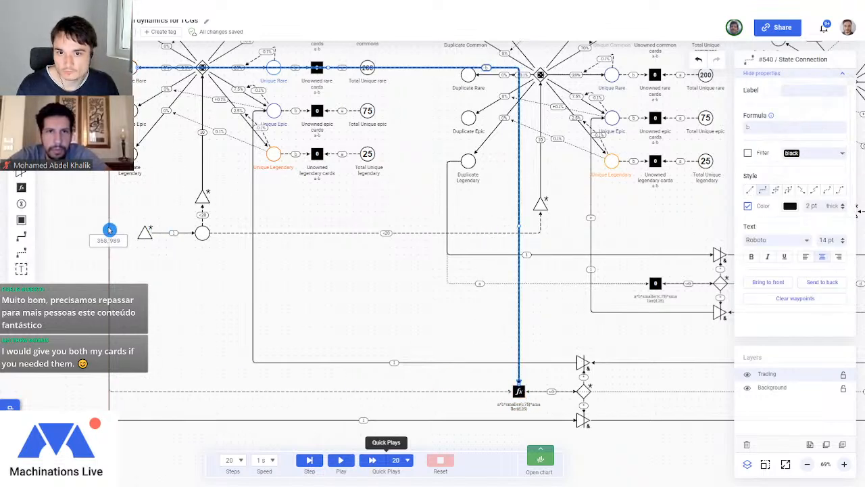
click(843, 208)
drag(478, 332, 389, 329)
Link Player 1's Unique Epic pool to the duplicated register with state connection c, routed along the existing vertical line at 1 pt thickness.
click(389, 329)
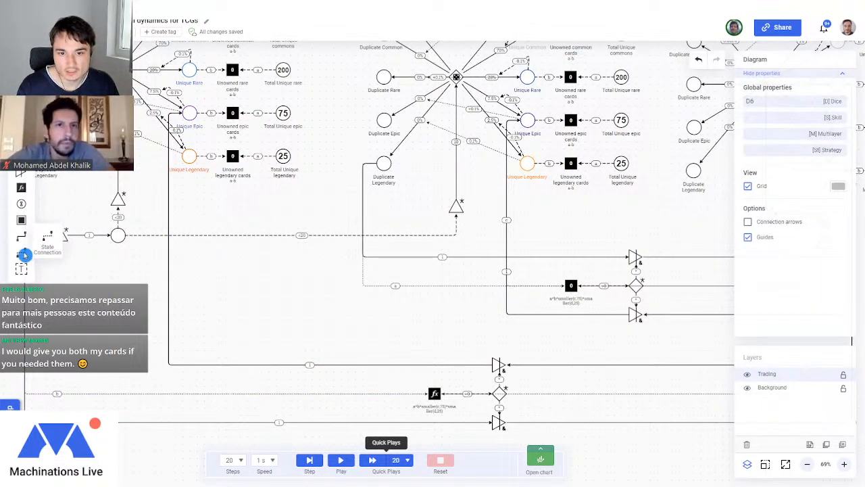
drag(154, 113, 434, 393)
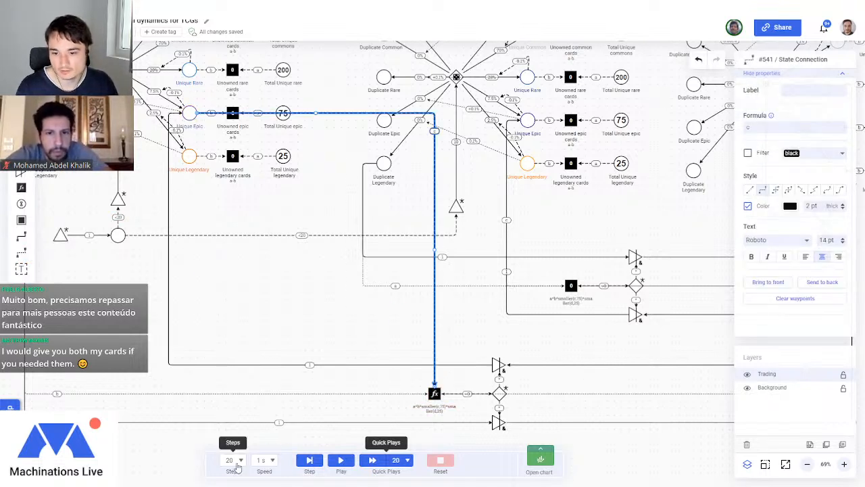
drag(435, 249, 169, 247)
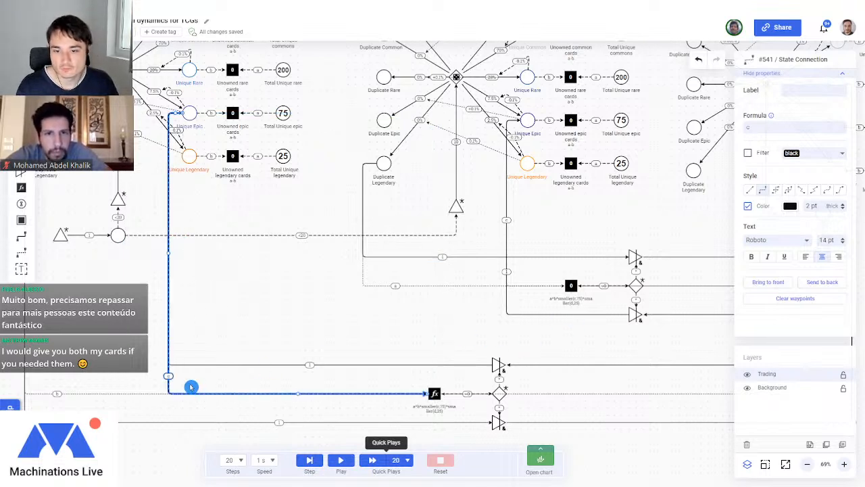
click(842, 208)
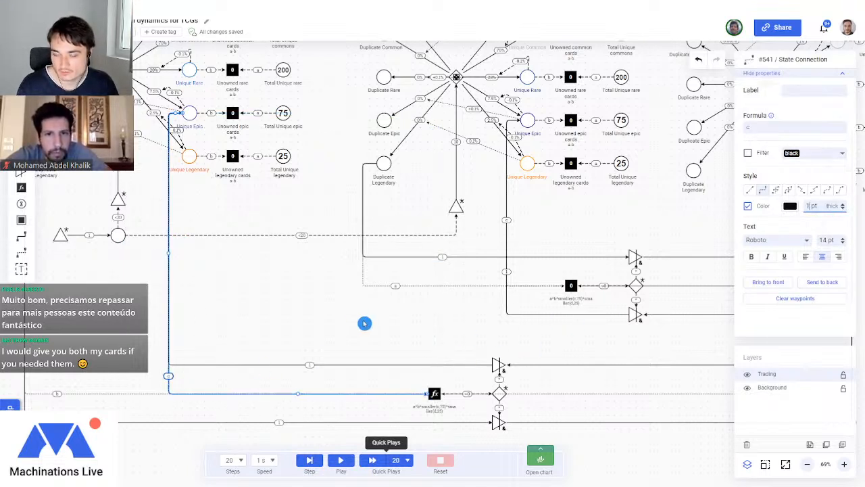
Read the duplicated register's formula and compare its variables with the state connections feeding it.
scroll(441, 403, up, 5)
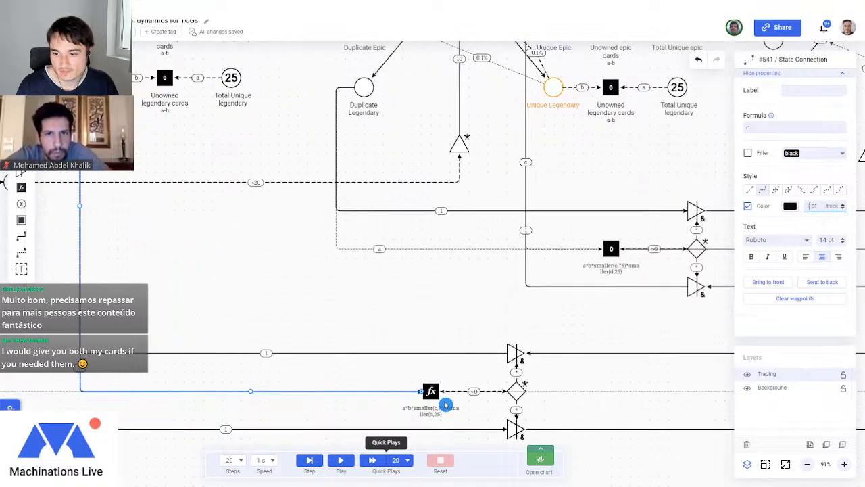
scroll(438, 419, up, 3)
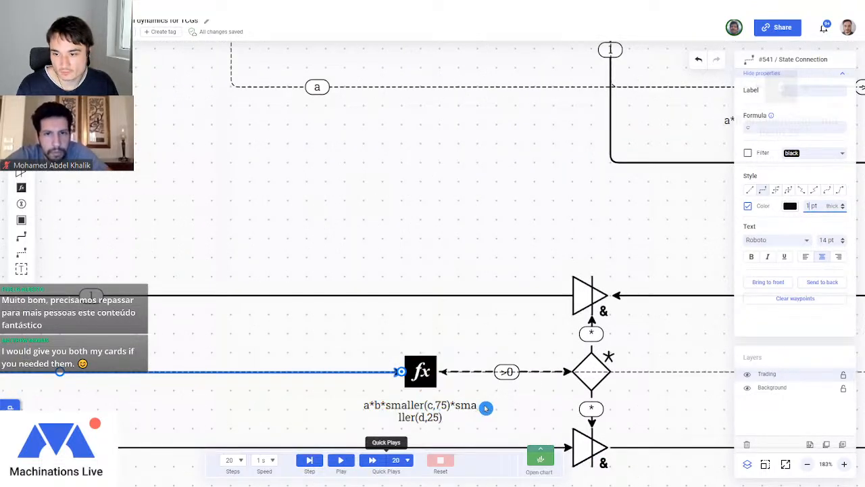
drag(485, 407, 455, 369)
scroll(456, 369, down, 4)
scroll(421, 293, down, 5)
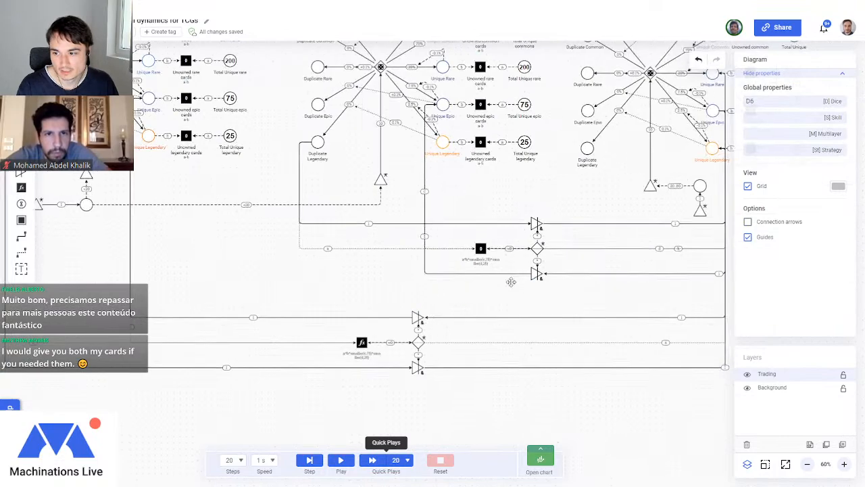
Link Player 3's Unique Rare pool to the duplicated register with state connection d, routed along the vertical line at 1 pt thickness.
drag(183, 367, 284, 363)
click(540, 389)
drag(546, 307, 478, 342)
click(478, 342)
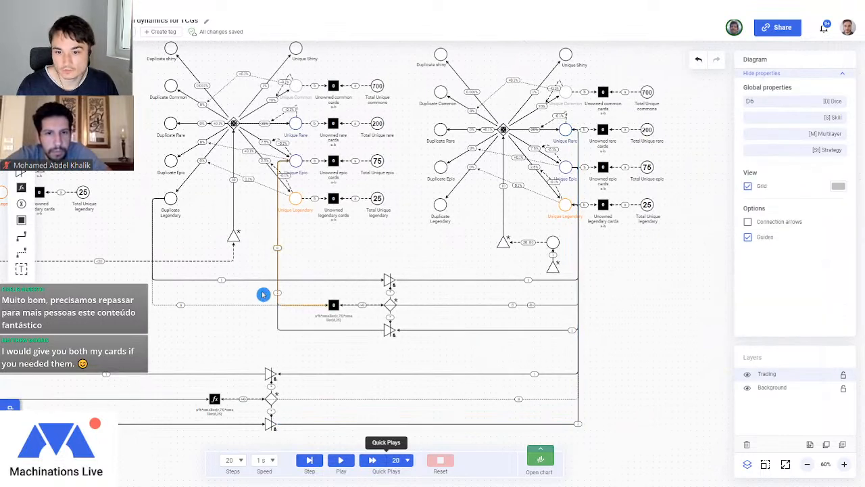
drag(260, 290, 312, 274)
click(46, 254)
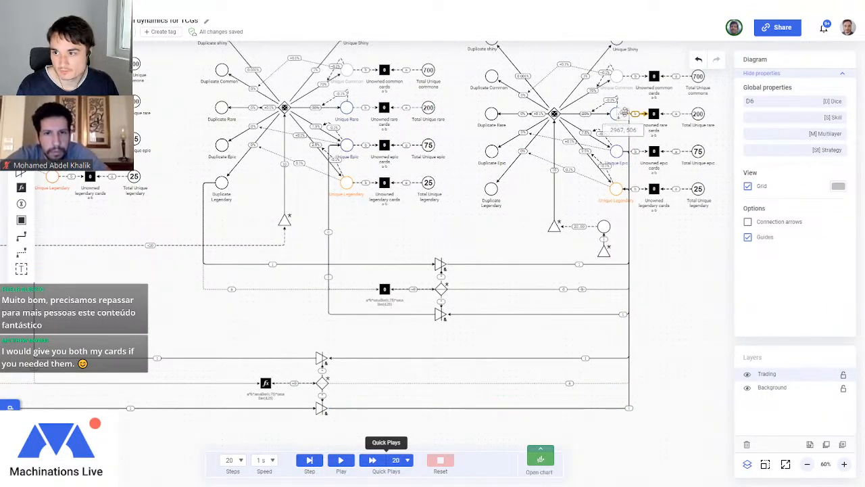
drag(616, 114, 266, 382)
drag(266, 247, 629, 244)
click(843, 209)
Change the duplicated register's formula to a*b*smaller(c,75)*smaller(d,200).
scroll(428, 381, up, 4)
drag(145, 335, 290, 322)
scroll(289, 336, up, 2)
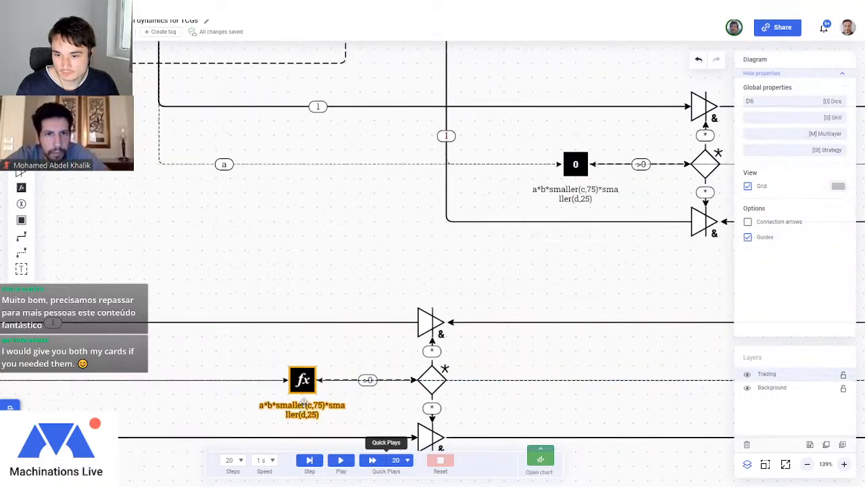
click(303, 409)
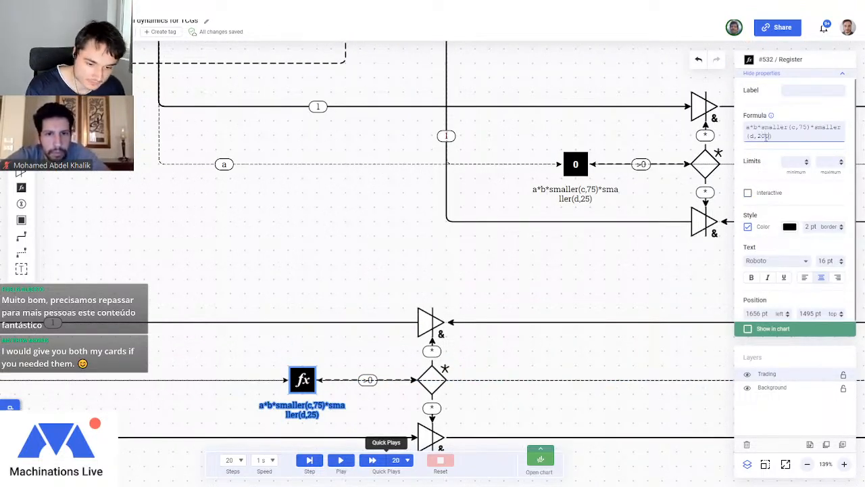
text(0)
Set the trigger of the gate in the Player 1 and Player 3 trade mechanism to Passive.
scroll(293, 261, down, 5)
drag(315, 245, 387, 338)
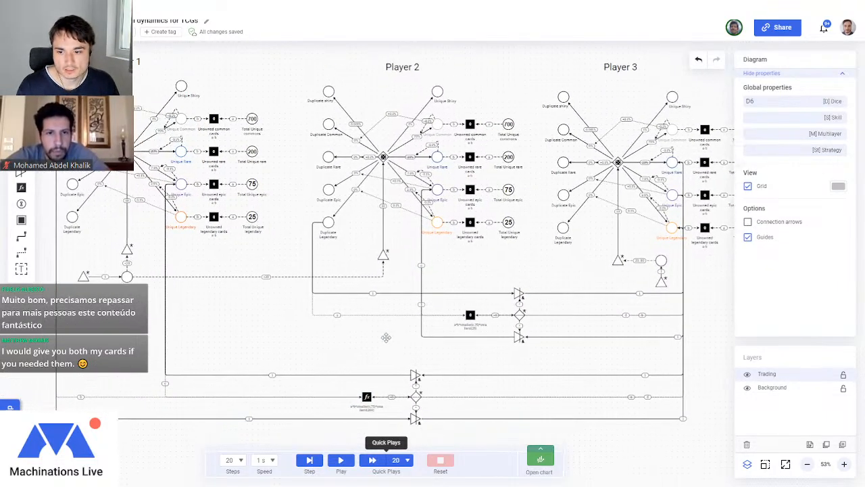
click(416, 396)
scroll(415, 397, up, 3)
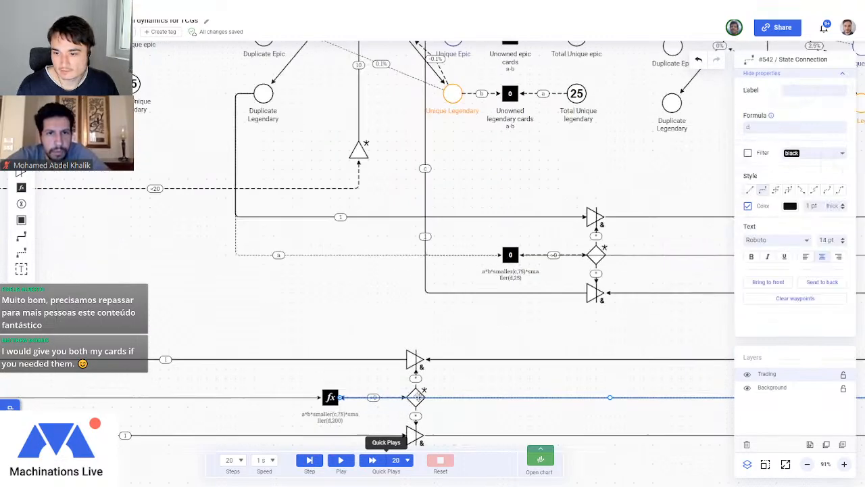
click(416, 392)
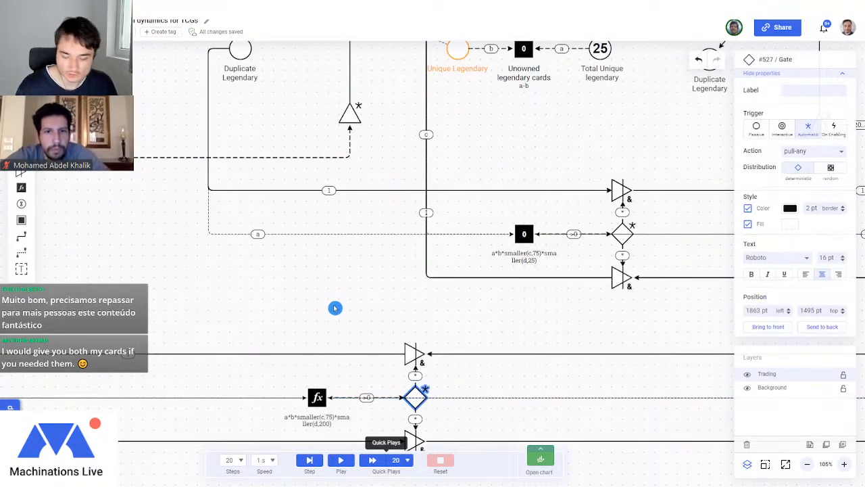
drag(409, 300, 335, 203)
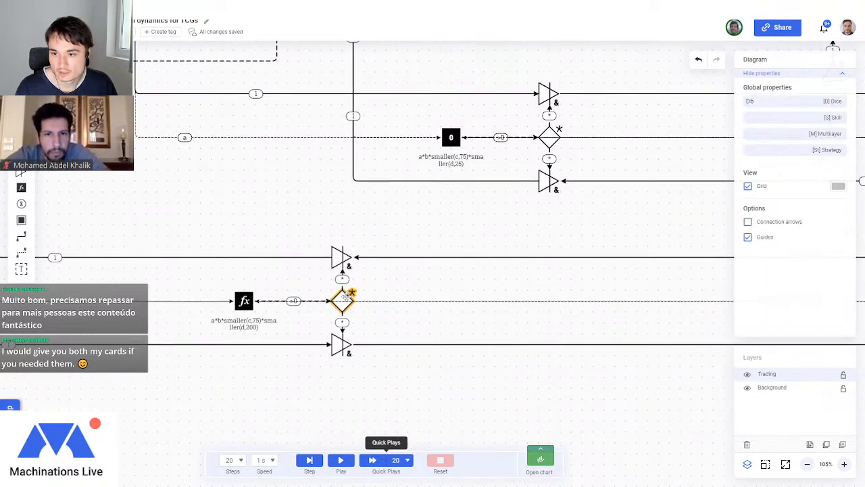
click(346, 298)
click(757, 127)
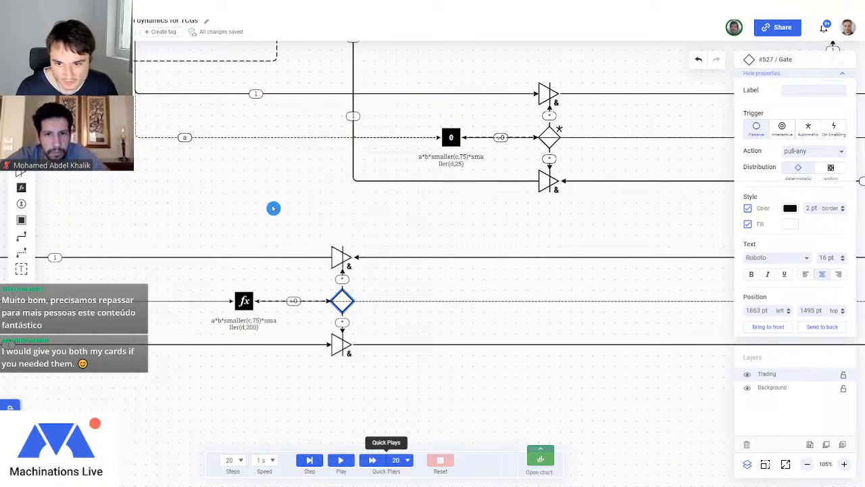
Check which nodes the execution chart lists, and close the chart again.
drag(285, 217, 388, 410)
click(255, 223)
scroll(256, 226, down, 4)
drag(203, 221, 365, 297)
scroll(365, 298, down, 1)
drag(294, 272, 277, 332)
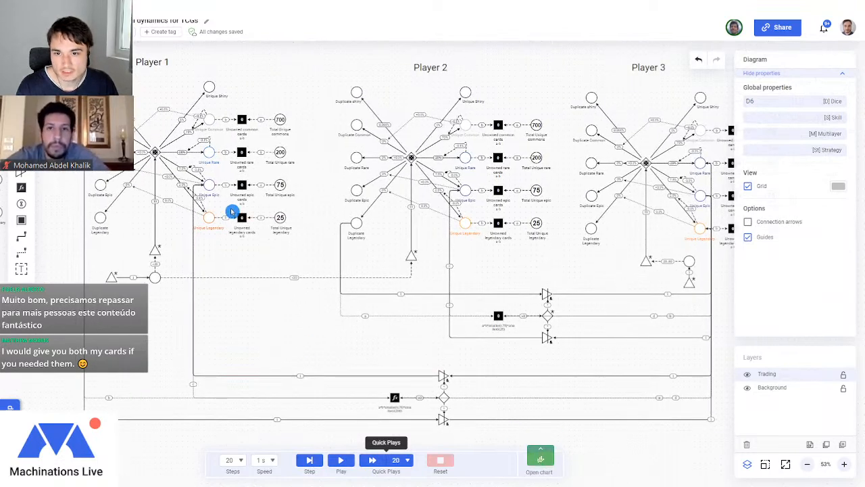
click(542, 456)
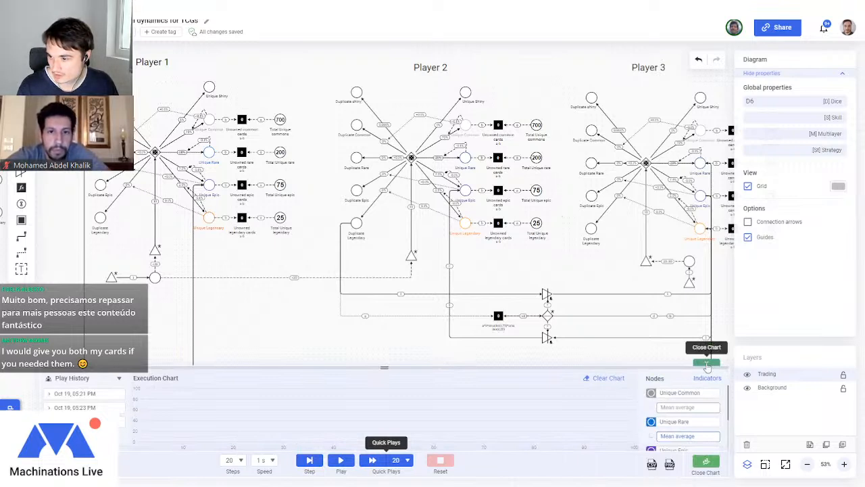
click(706, 463)
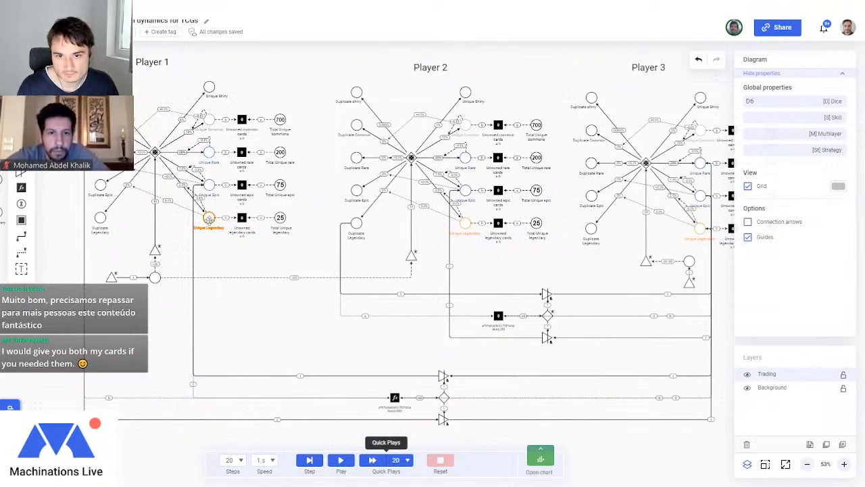
Exclude Player 1's Unique Legendary, Unique Rare and Unique Common pools from the chart, keeping Unique Epic, and reopen the execution chart.
right_click(210, 219)
click(256, 327)
right_click(210, 184)
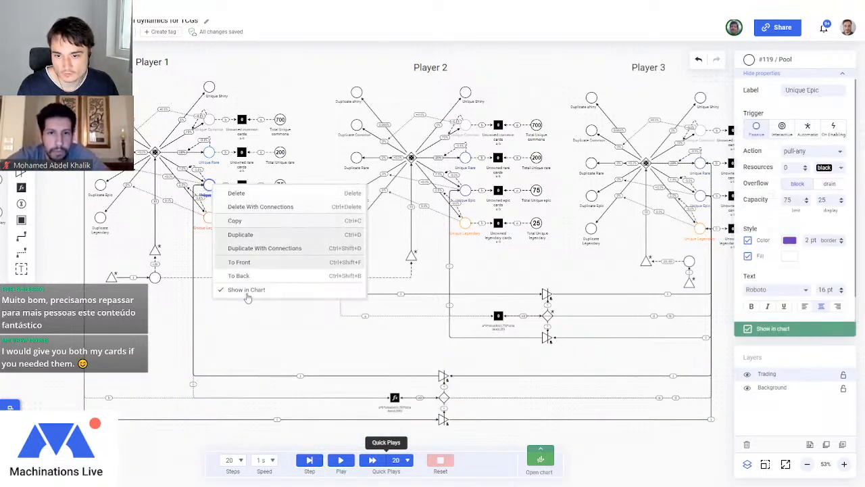
right_click(210, 153)
click(232, 264)
right_click(209, 119)
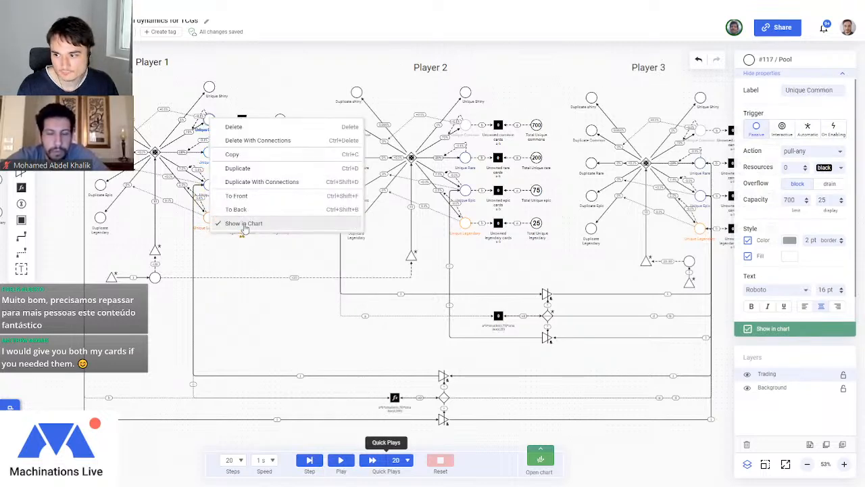
click(244, 225)
click(540, 457)
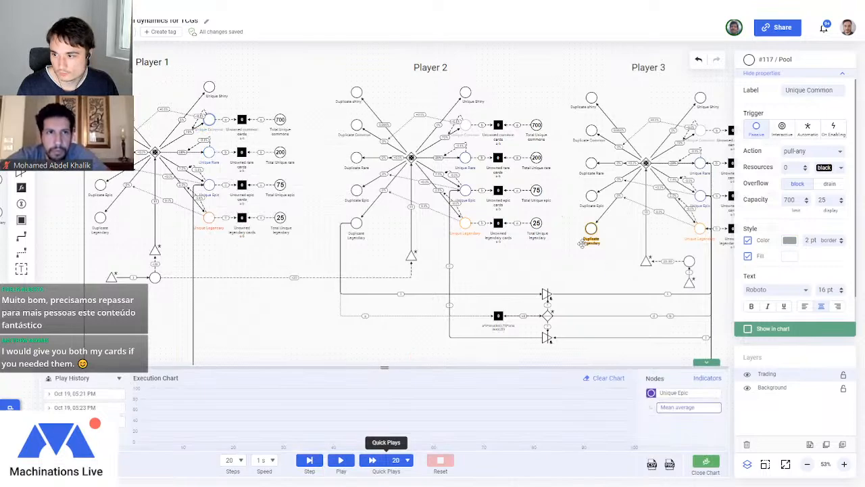
Set the simulation length to a custom value of 80 steps.
scroll(584, 244, up, 5)
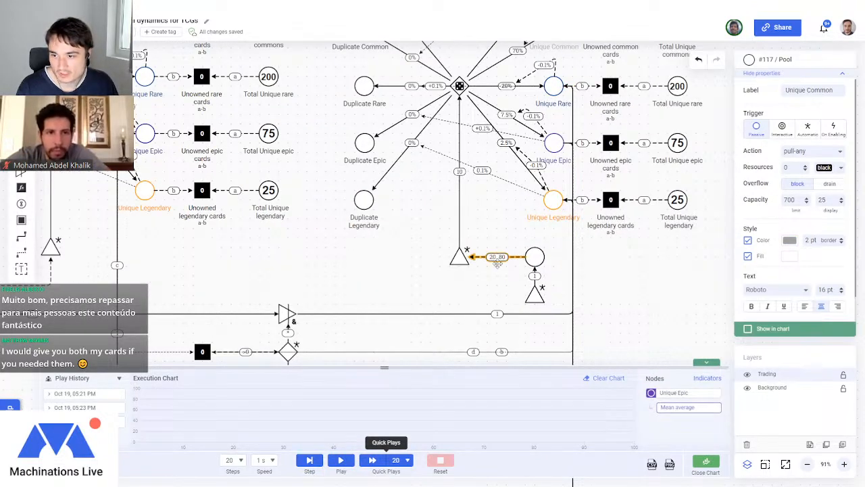
drag(339, 276, 462, 266)
scroll(462, 266, down, 3)
drag(355, 283, 466, 239)
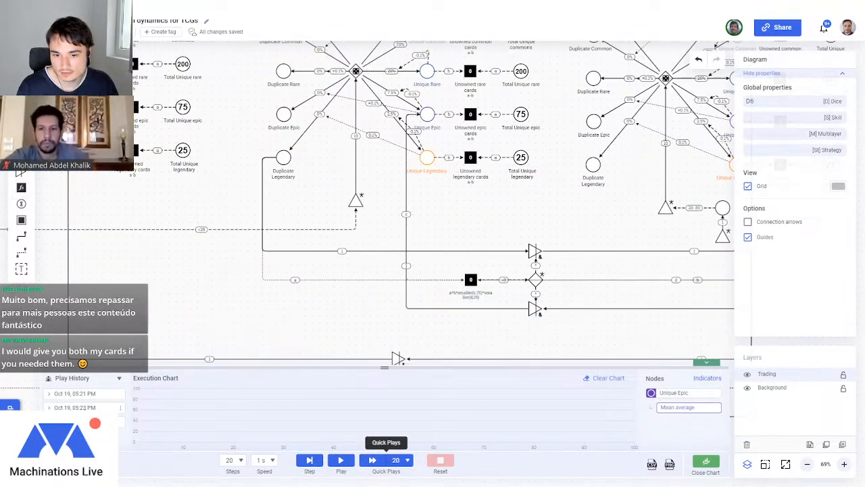
click(238, 460)
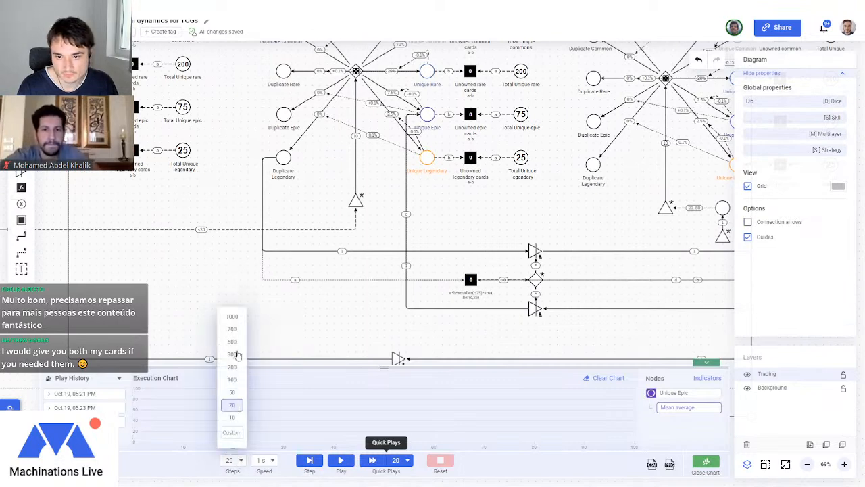
click(232, 431)
text(80)
key(Return)
Enlarge the execution chart and run a batch of 10 quick plays with the trade gate passive.
drag(383, 371, 383, 184)
click(407, 460)
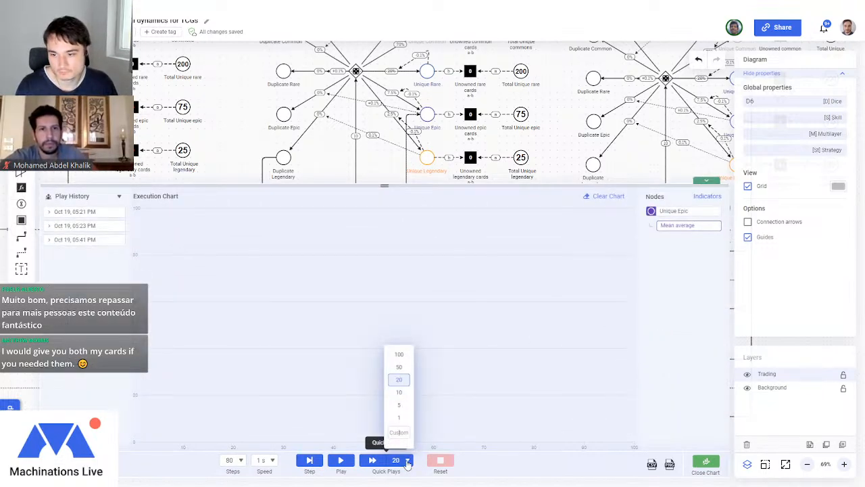
click(400, 393)
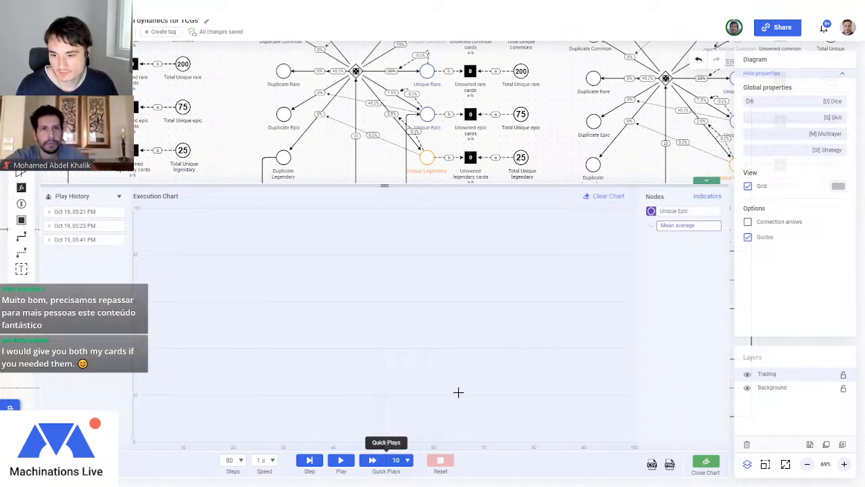
drag(384, 184, 384, 161)
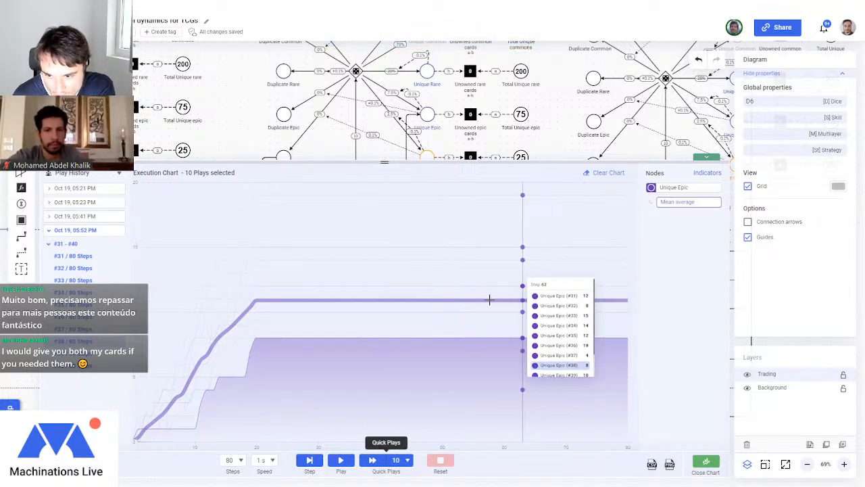
Clear the execution chart, shrink it, and set the Player 1 and Player 3 trade gate's trigger to Automatic.
click(604, 173)
click(385, 162)
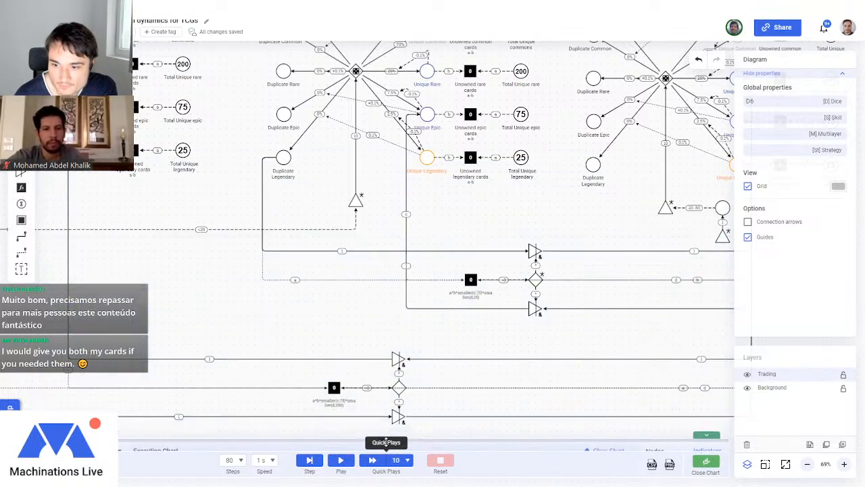
click(807, 125)
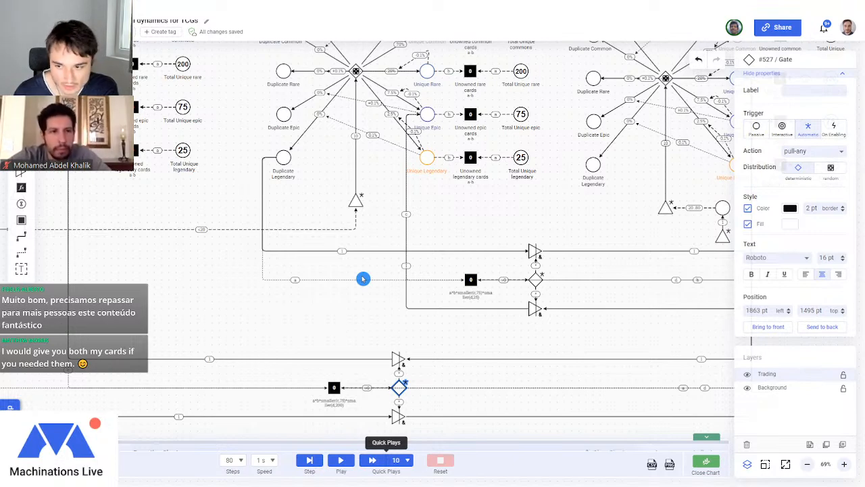
Run another 10 quick plays with the trade gate automatic, examine the enlarged Unique Epic chart, and collapse it.
drag(416, 441, 406, 178)
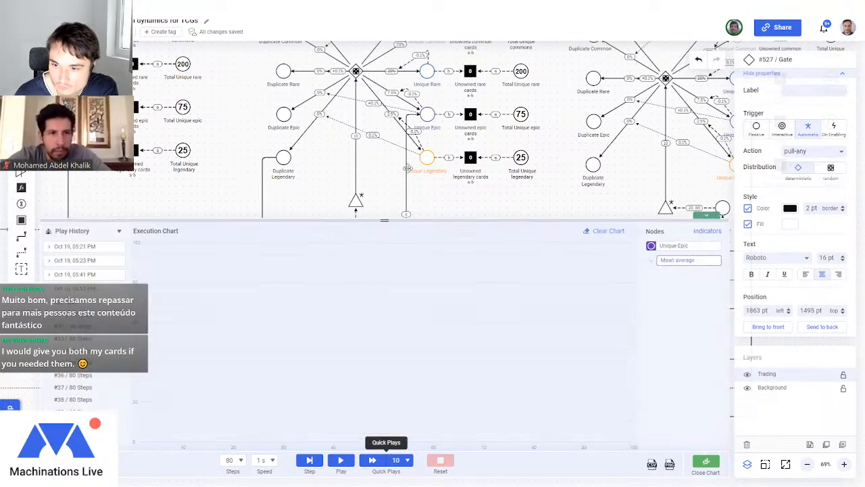
click(378, 461)
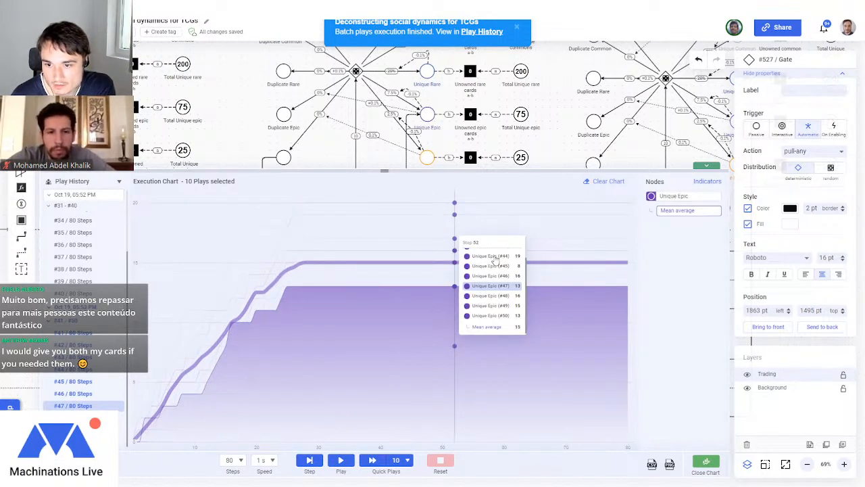
drag(370, 172, 383, 115)
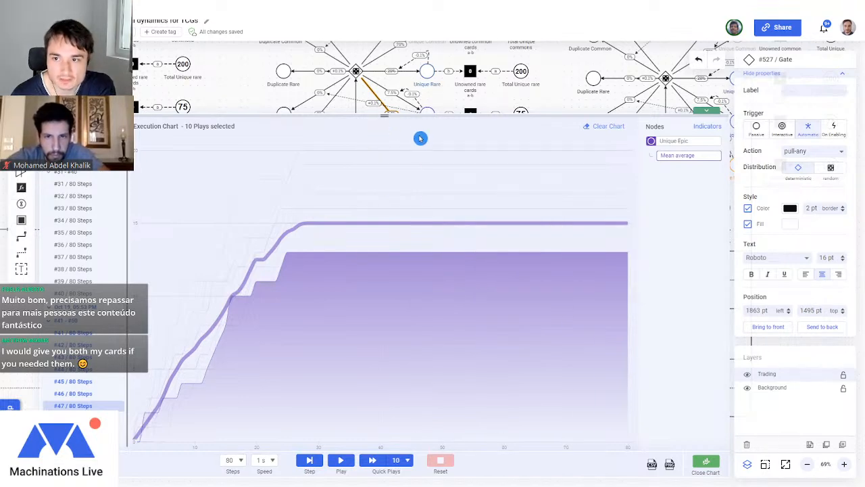
drag(384, 115, 385, 445)
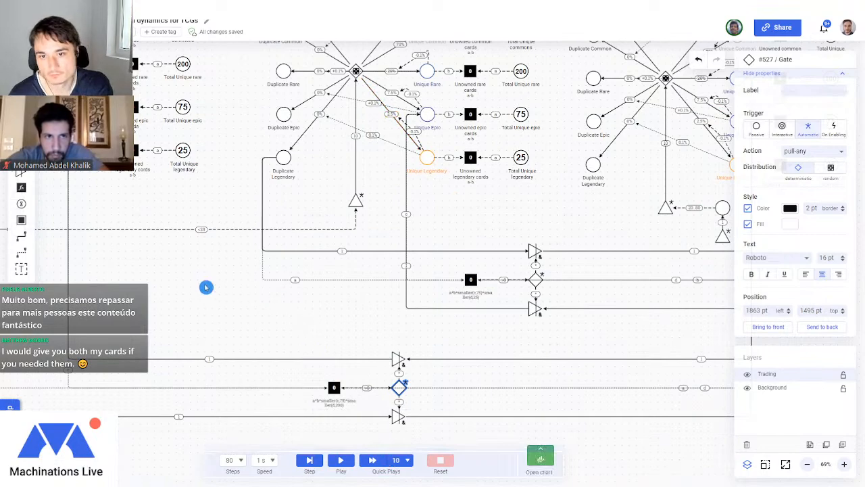
scroll(184, 281, down, 3)
drag(184, 281, 291, 340)
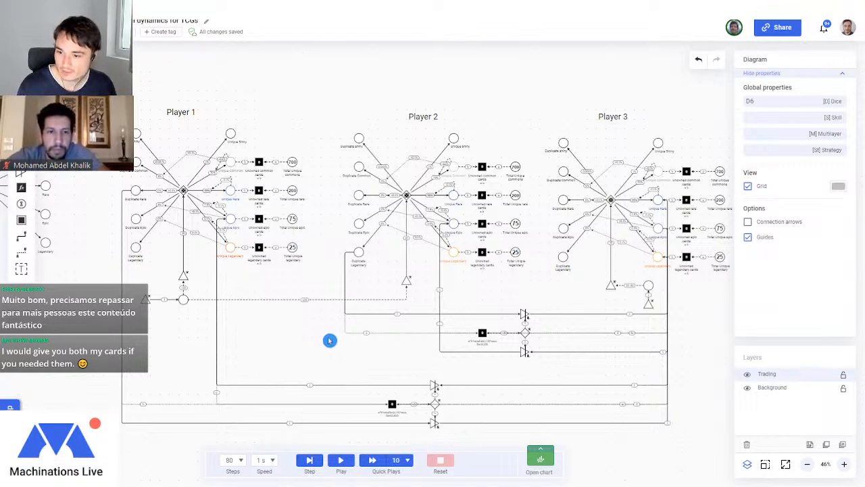
drag(326, 340, 301, 344)
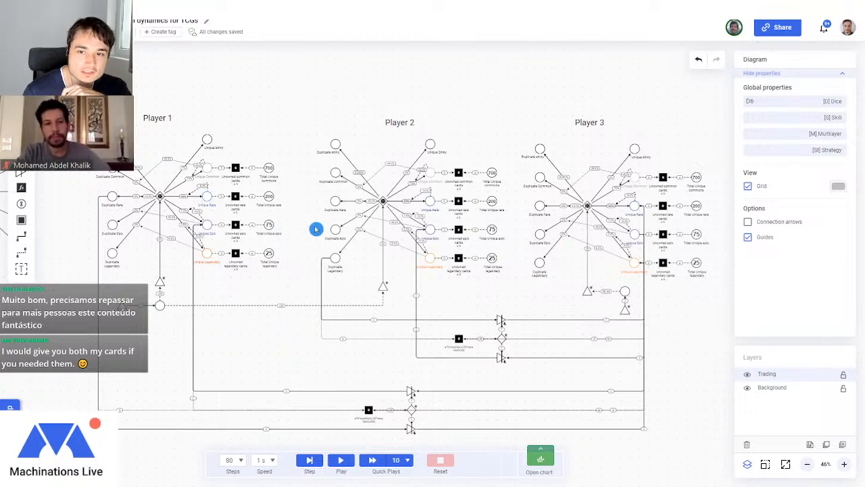
mouse_move(198, 121)
mouse_down()
mouse_move(186, 125)
mouse_move(197, 122)
mouse_up()
click(254, 116)
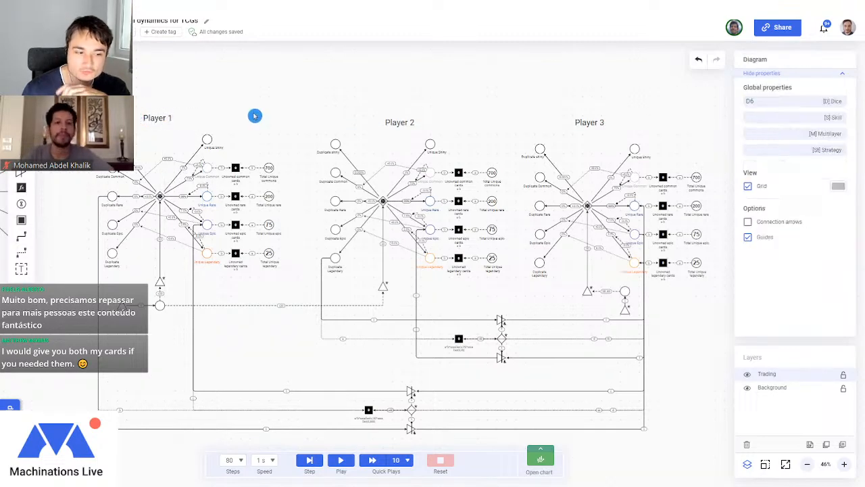